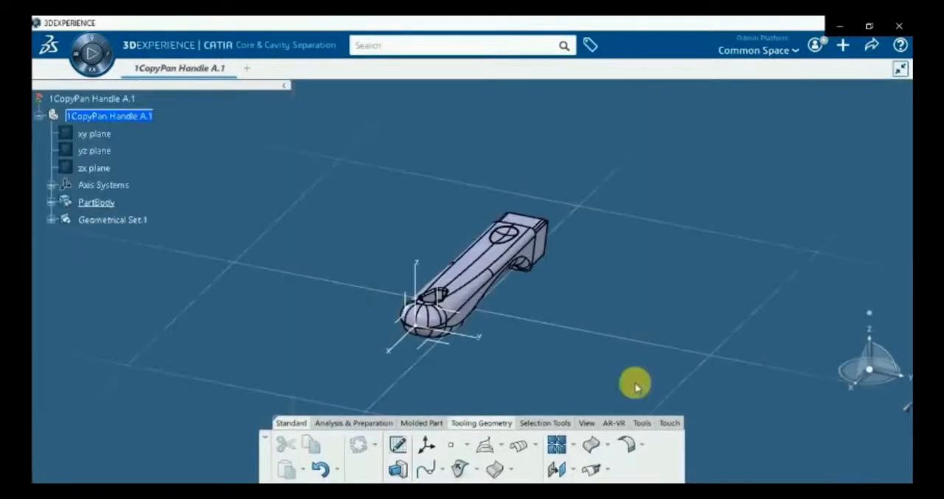
Inspect the contents of the pan handle's PartBody and Geometrical Set.1 in the tree
middle_click_drag(314, 320, 232, 231)
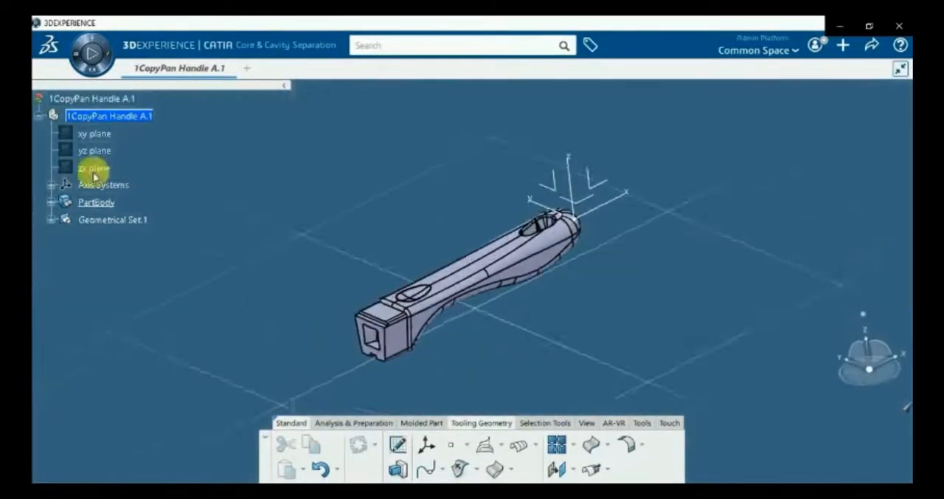
left_click(50, 202)
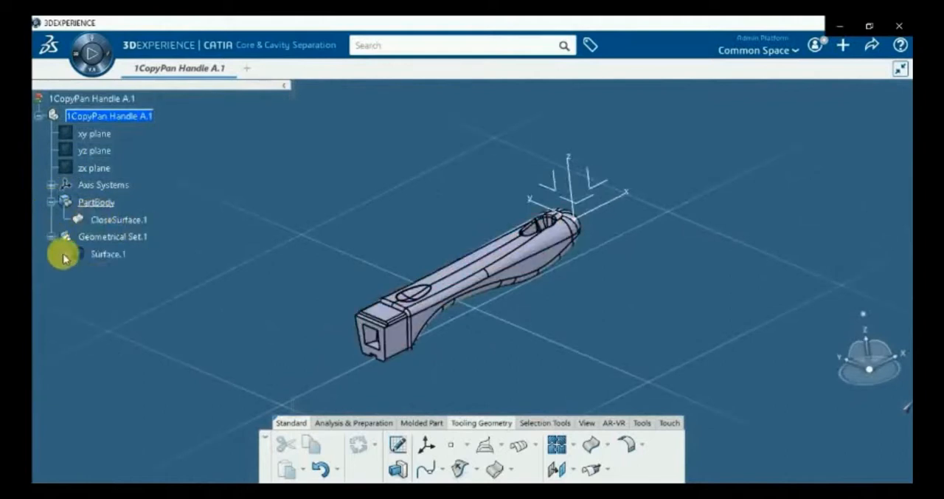
left_click(50, 201)
left_click(50, 220)
Start a new Mold Project and title it Sample_Panhandle_Project
left_click(843, 47)
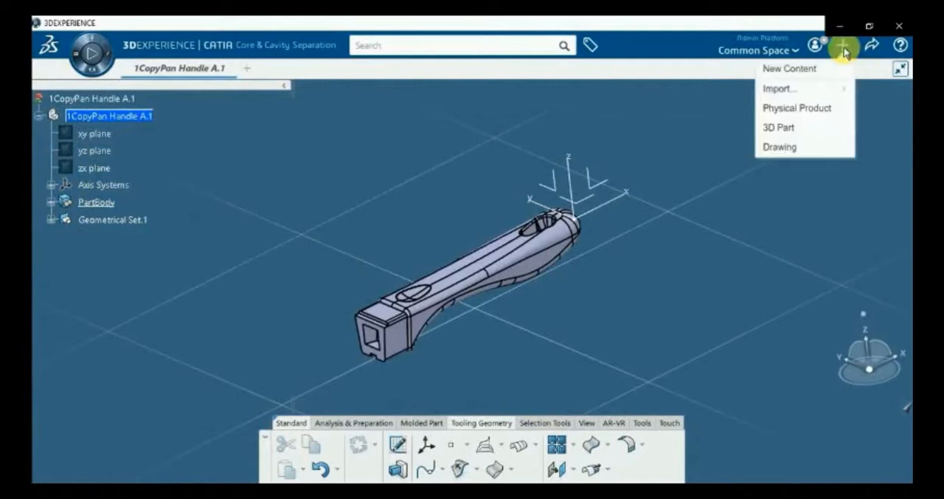
left_click(821, 74)
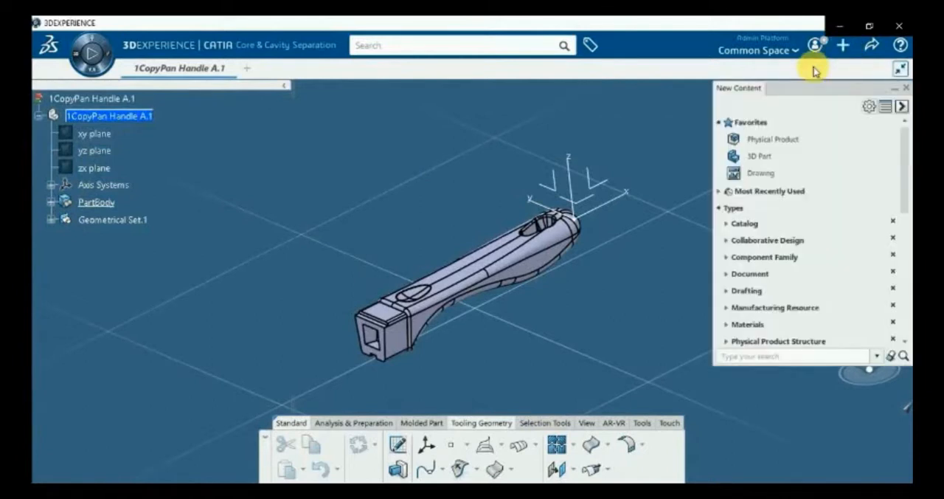
left_click_drag(907, 185, 849, 279)
right_click(796, 267)
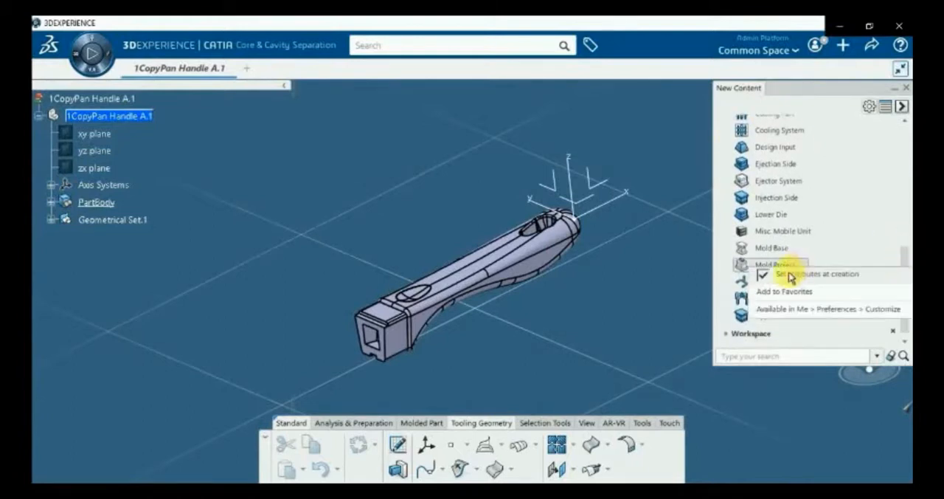
left_click(743, 271)
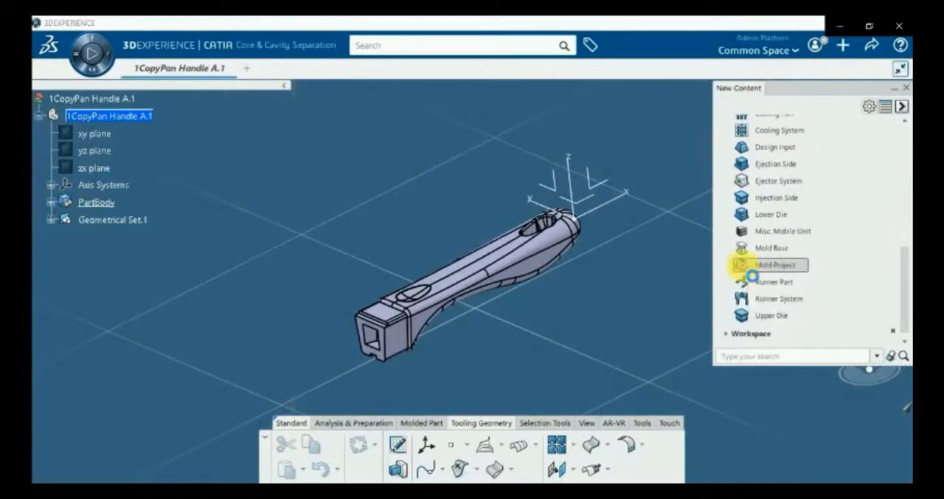
left_click(751, 275)
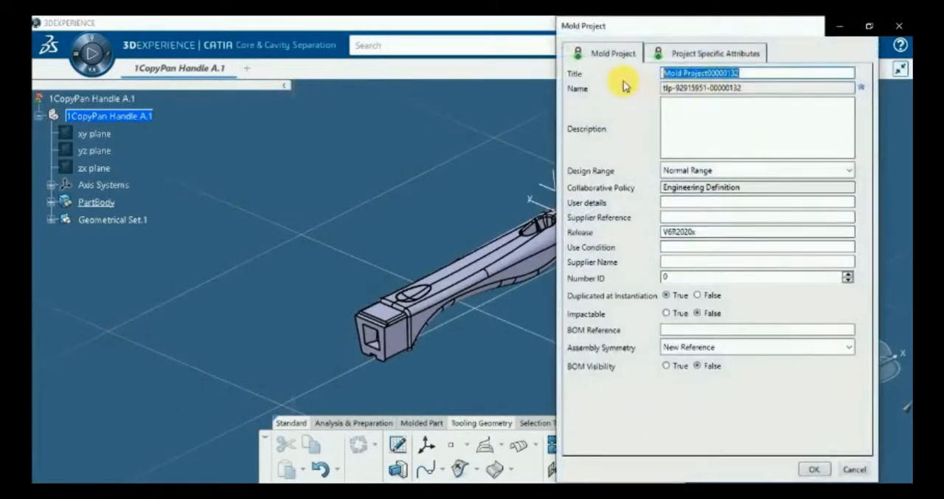
type("Sample_Panhandle_Project")
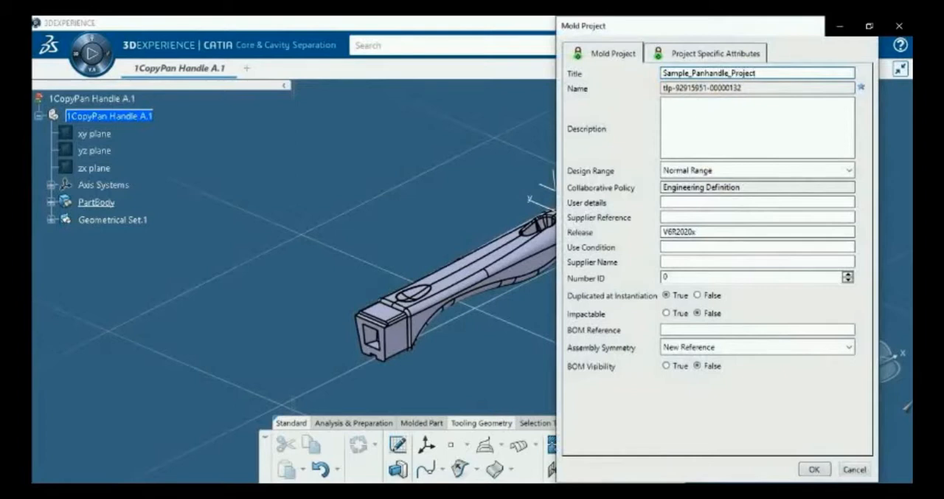
Assign 1CopyPan Handle A.1 as the project's Design Input Part and create the mold project
left_click(701, 51)
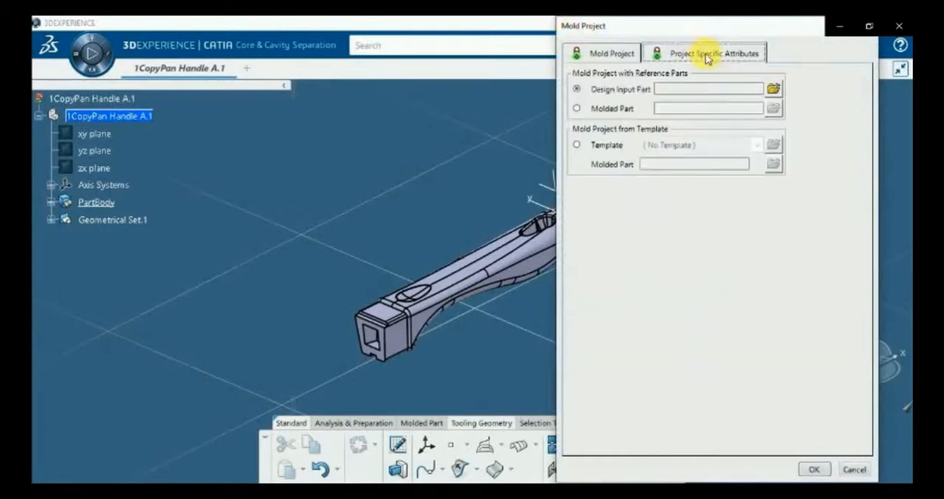
left_click(773, 88)
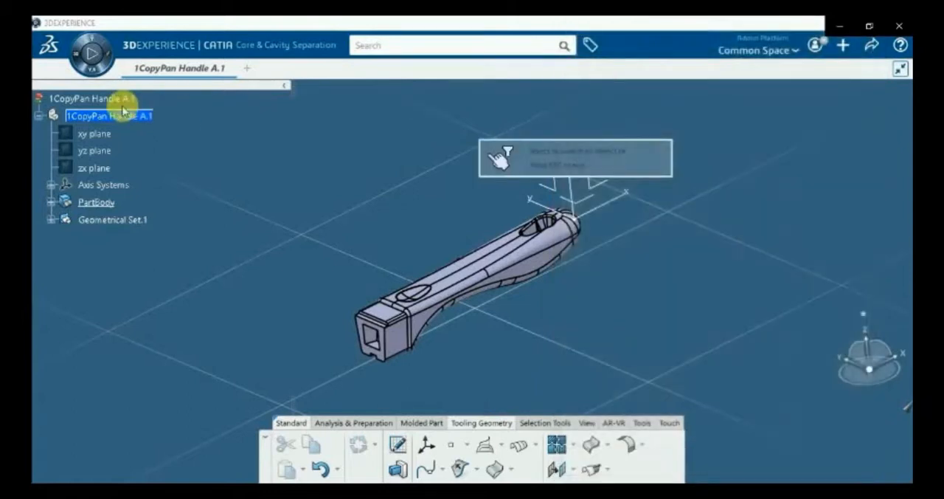
left_click(127, 101)
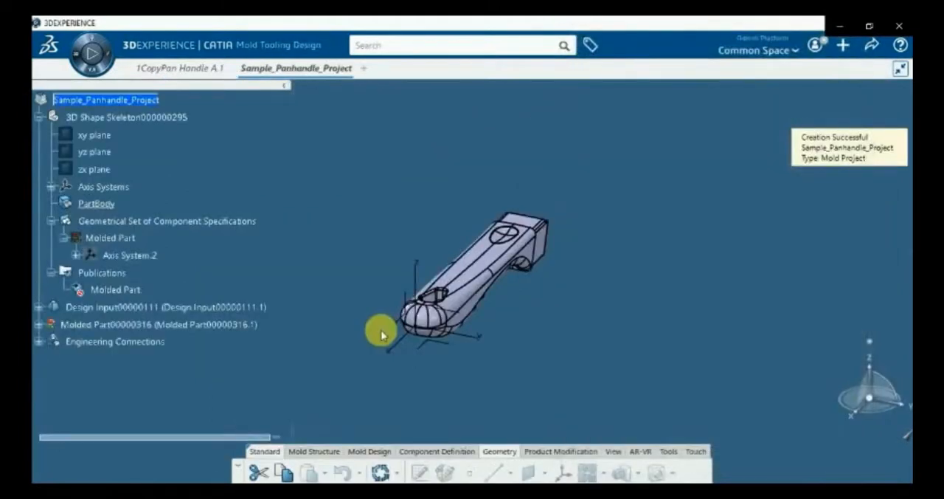
Activate the 3D shape under the Molded Part for editing in Core & Cavity Separation
middle_click_drag(382, 331, 428, 297)
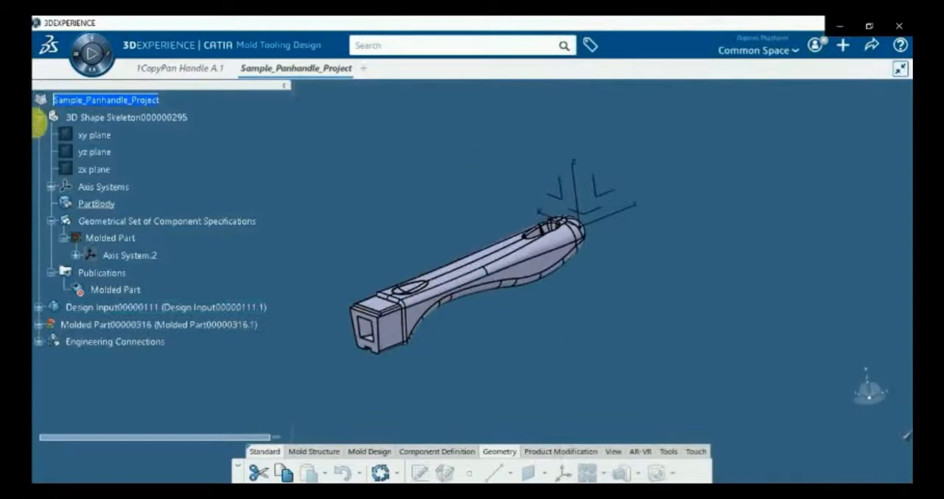
left_click(39, 118)
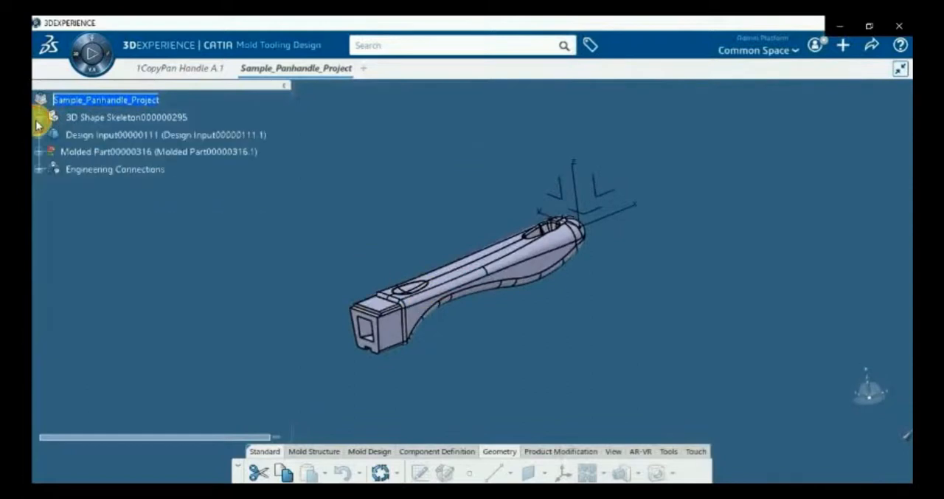
left_click(39, 151)
left_click(107, 171)
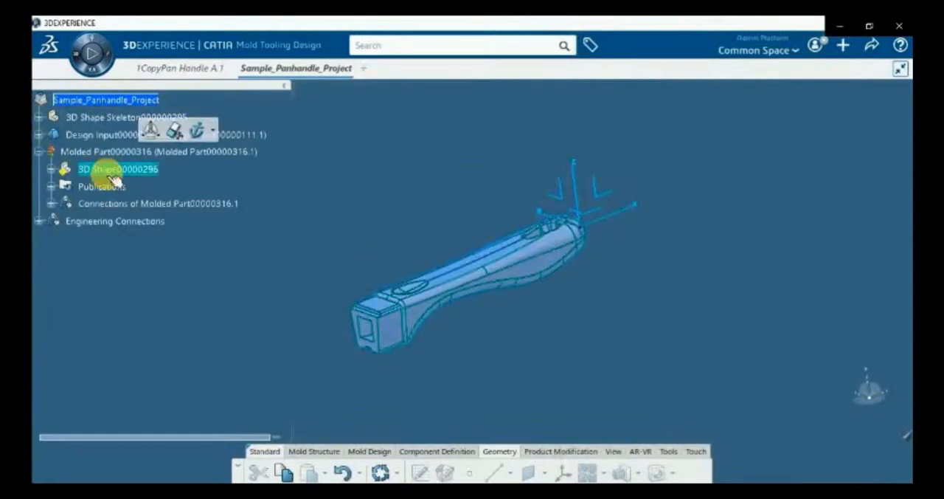
double_click(115, 178)
left_click(309, 339)
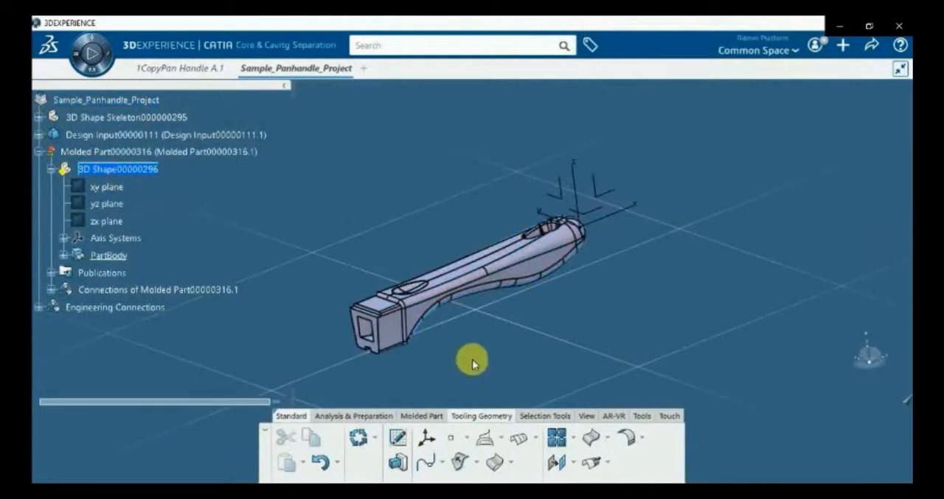
Define the main pulling direction on the handle's solid body
left_click(366, 417)
left_click(438, 417)
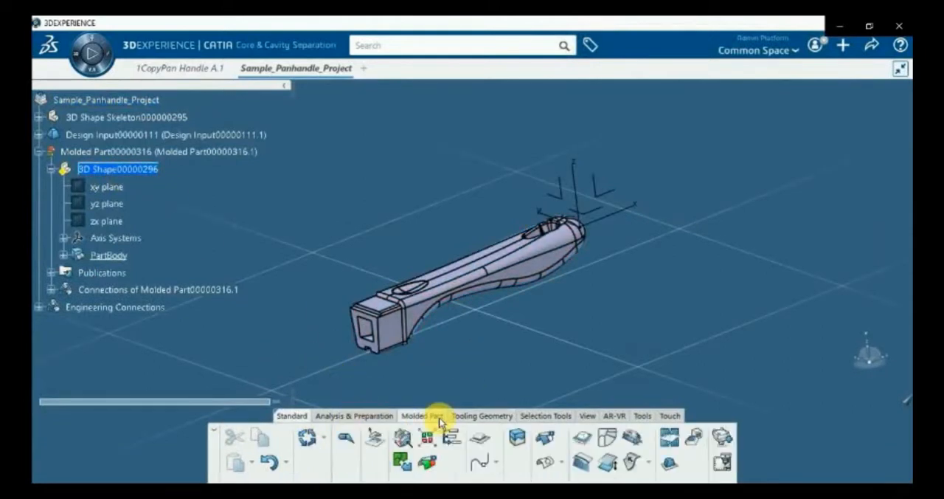
left_click(376, 439)
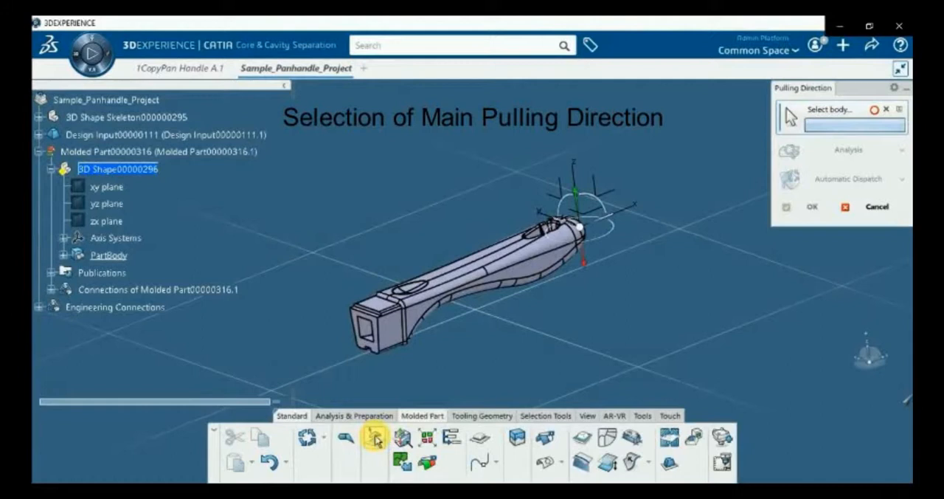
left_click(478, 276)
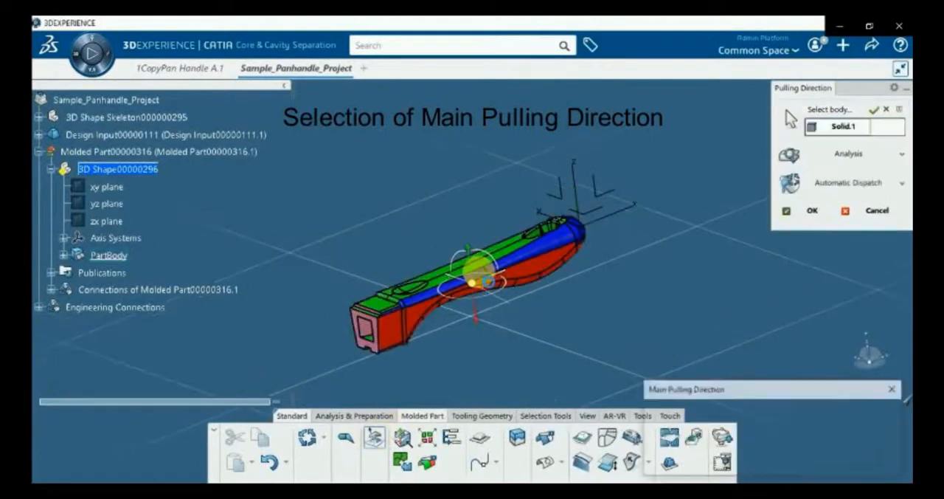
middle_click_drag(449, 213, 448, 258)
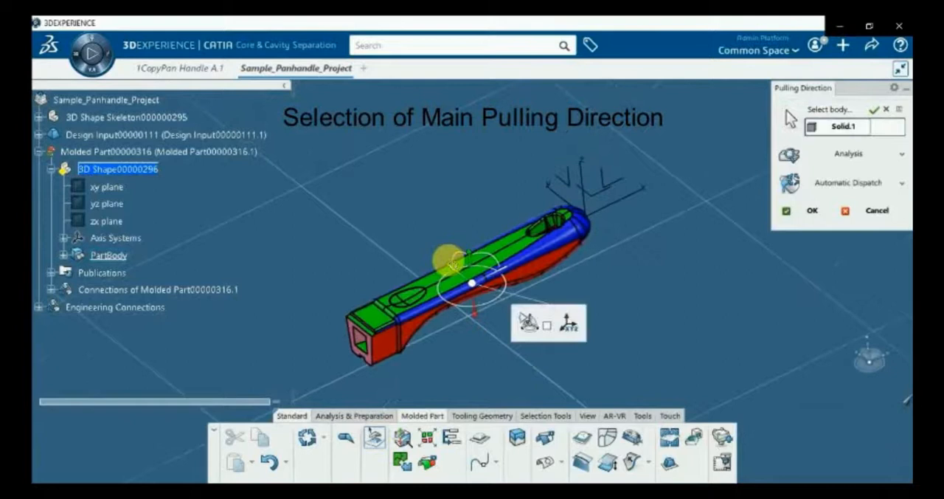
left_click(805, 212)
left_click(528, 323)
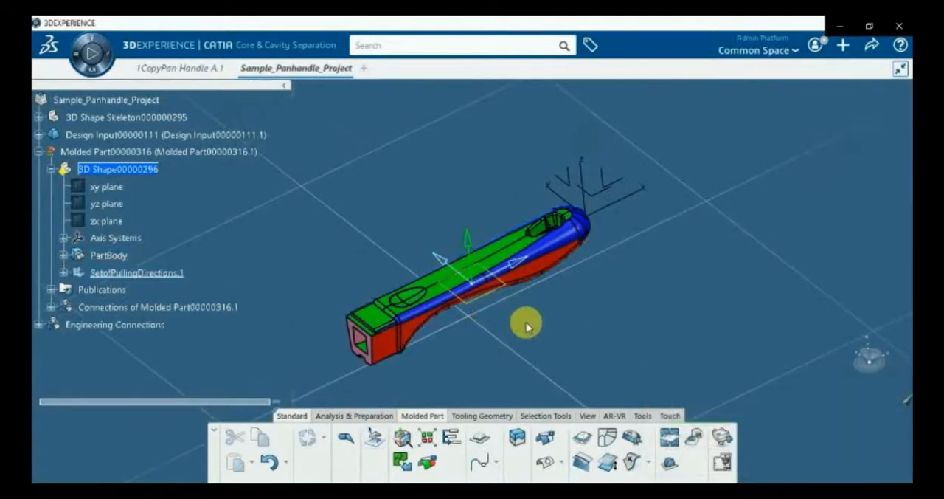
Define the molded part publications with MainPullingDirection.1 as the hook axis system and PartBody as the part body
left_click(672, 466)
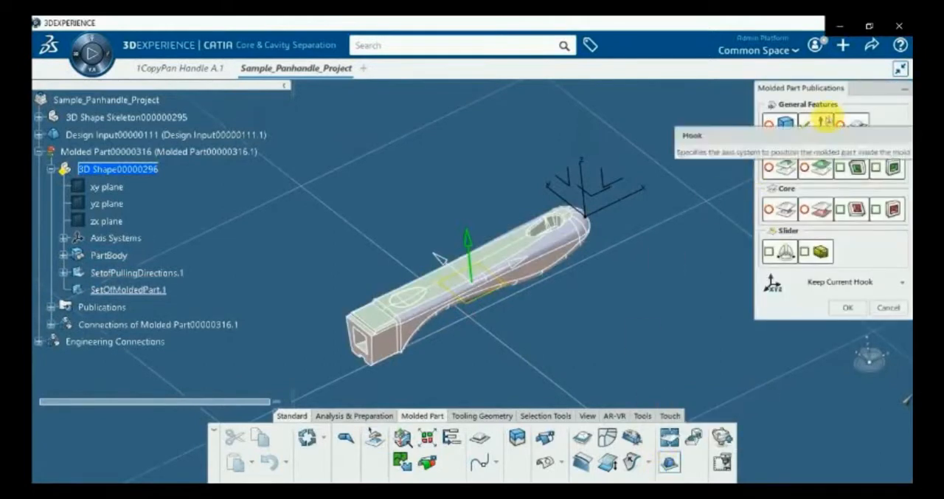
left_click(821, 124)
left_click(63, 273)
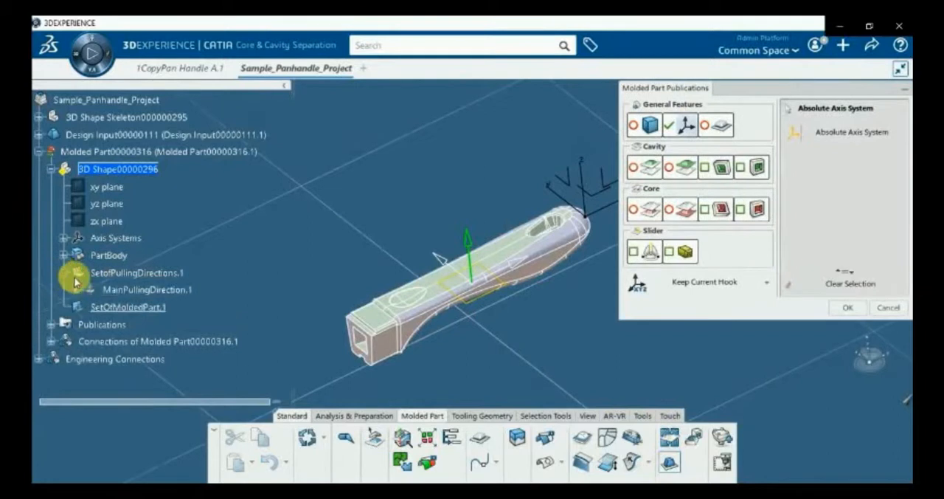
left_click(119, 289)
left_click(633, 125)
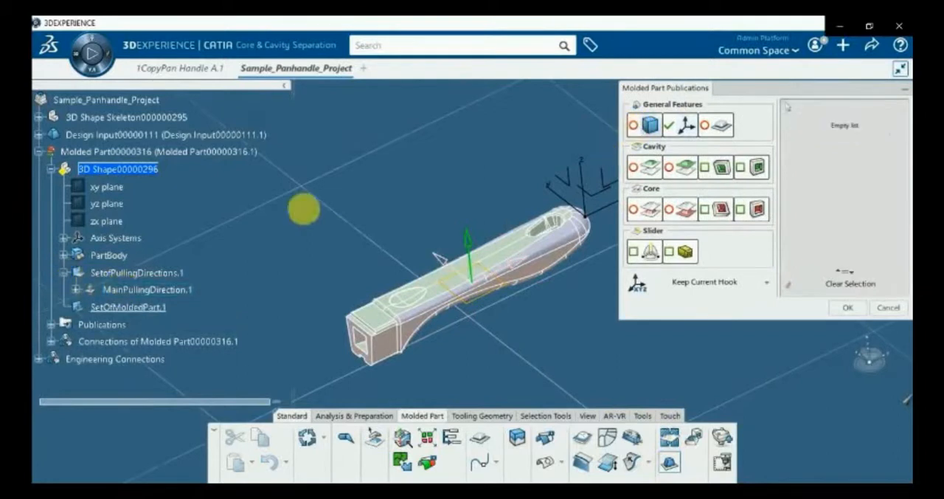
left_click(106, 255)
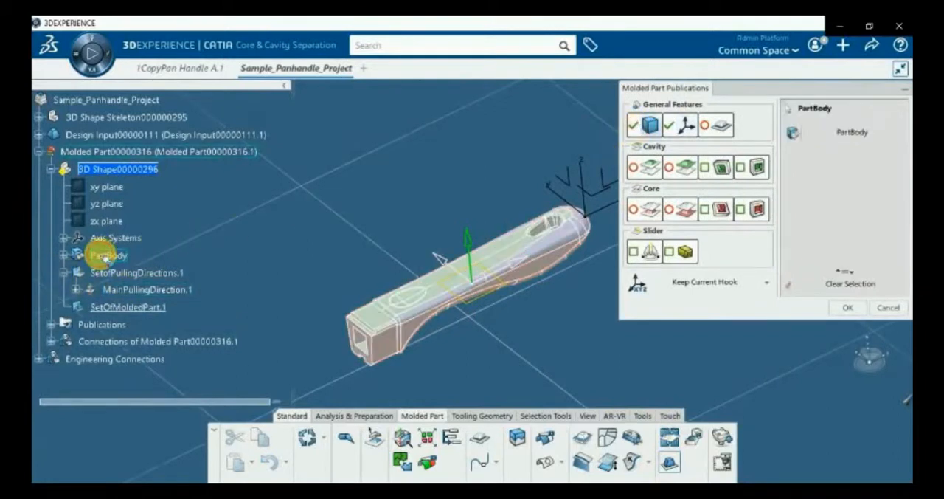
left_click(845, 308)
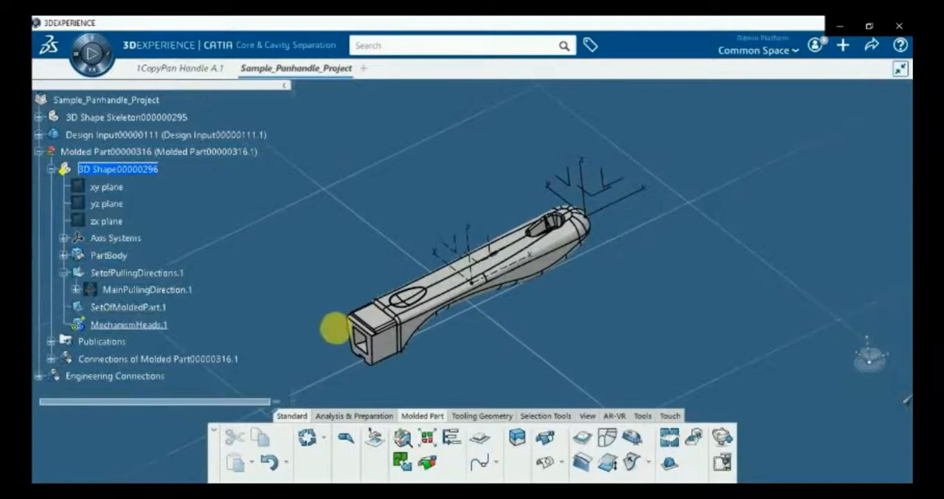
Collapse the Molded Part, activate the root Sample_Panhandle_Project product and update it
middle_click_drag(430, 328, 460, 323)
scroll(82, 257, "up", 2)
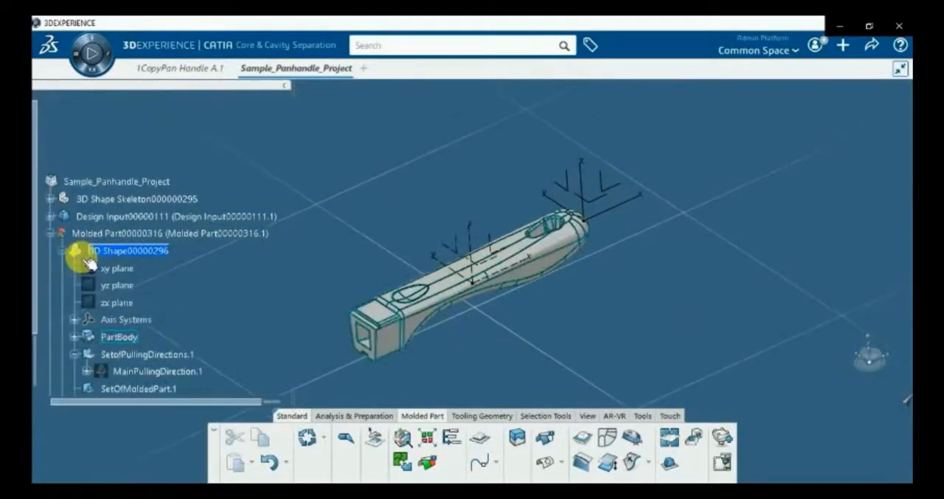
left_click(53, 238)
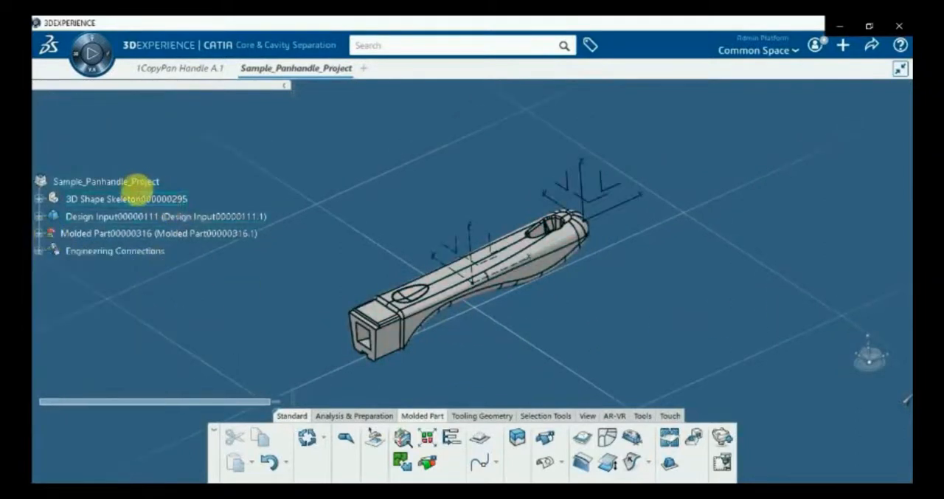
left_click(136, 185)
double_click(136, 184)
left_click(380, 472)
left_click(796, 465)
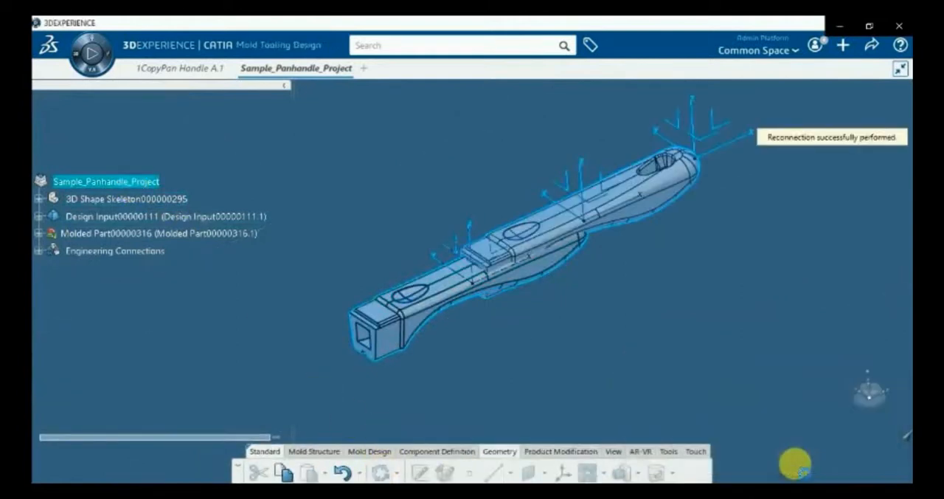
Hide the Design Input component so only the molded part is shown
middle_click_drag(347, 322, 332, 297)
right_click(138, 215)
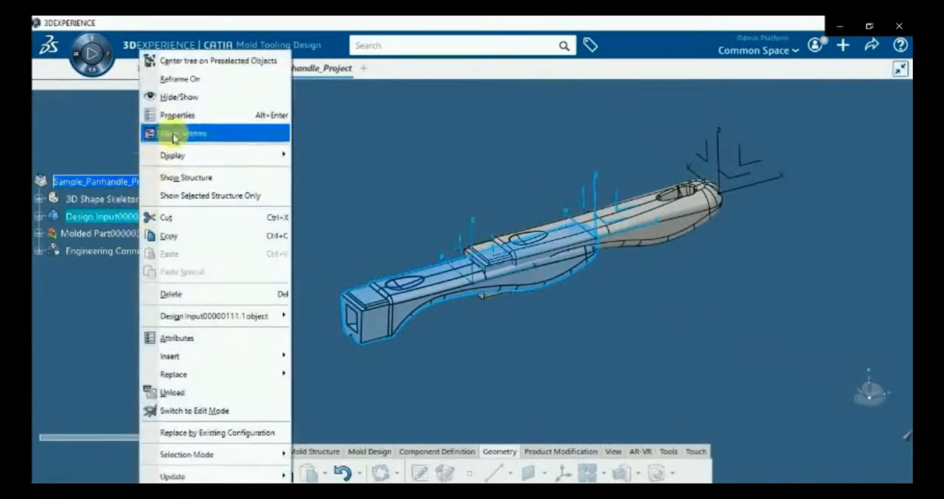
left_click(185, 98)
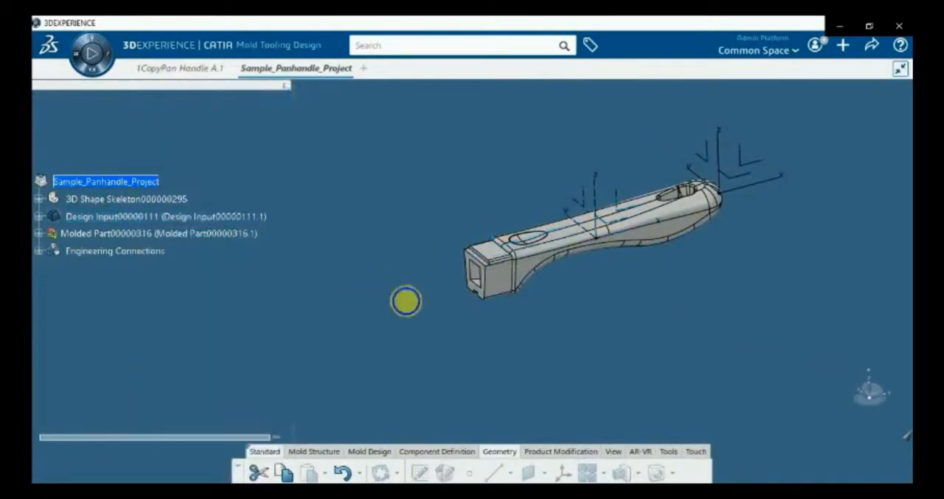
middle_click_drag(406, 301, 446, 329)
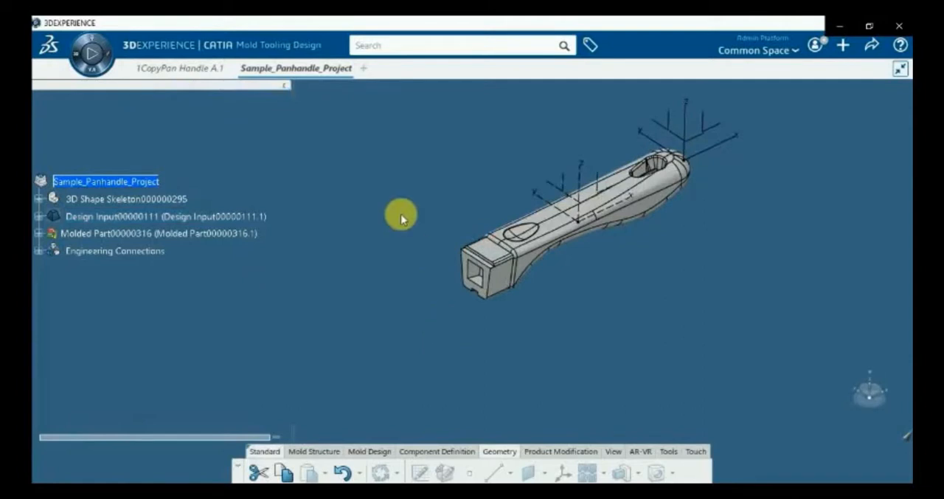
middle_click_drag(420, 263, 408, 289)
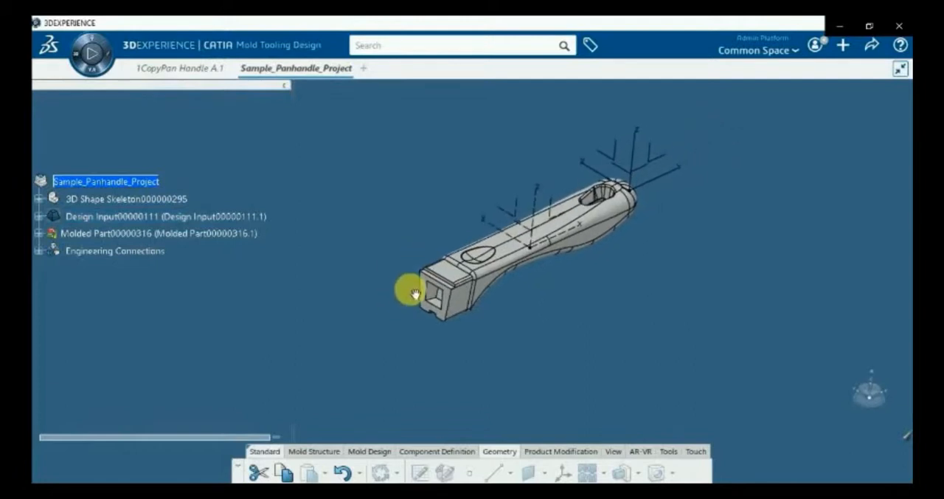
Check the Mold Tooling Structure Preferences on the Mold Tooling Design preferences page and accept them
left_click(815, 45)
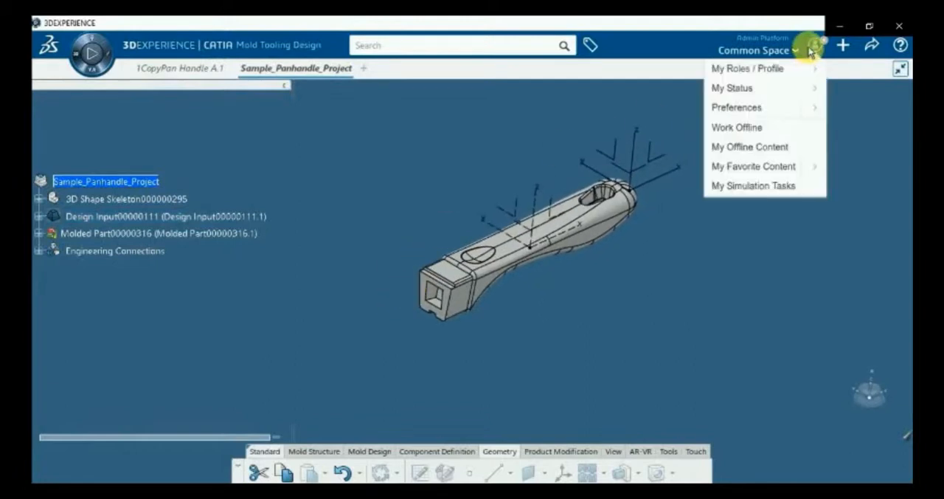
left_click(736, 109)
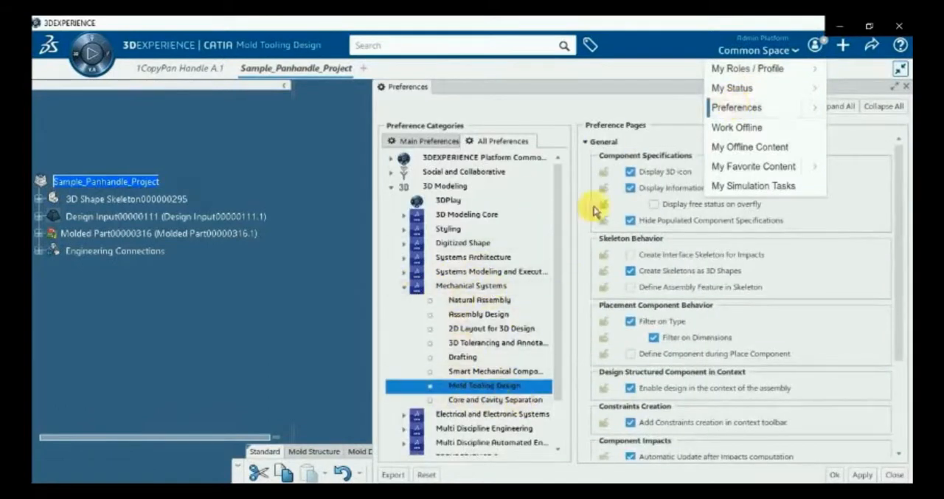
left_click(585, 142)
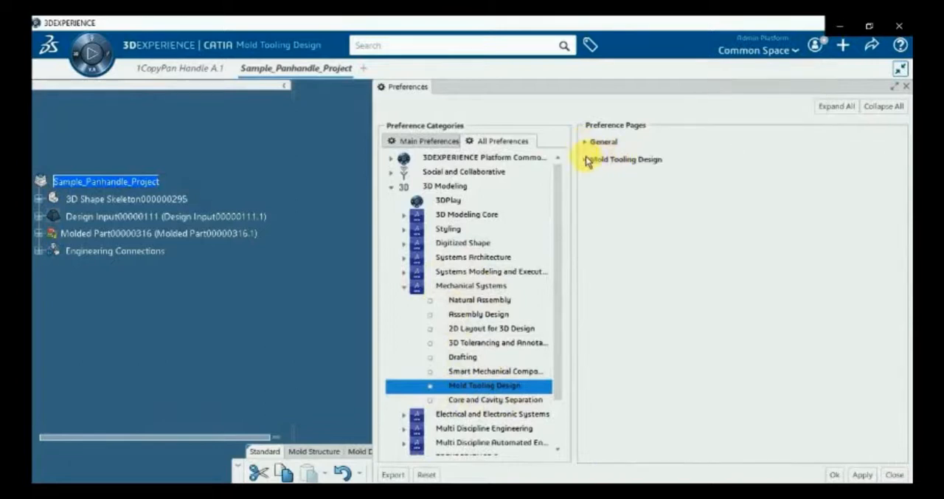
left_click(590, 161)
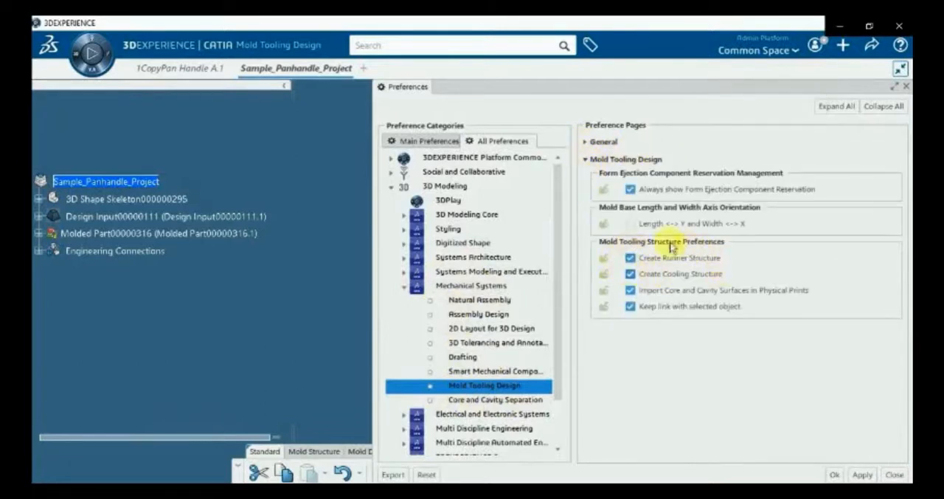
left_click(835, 475)
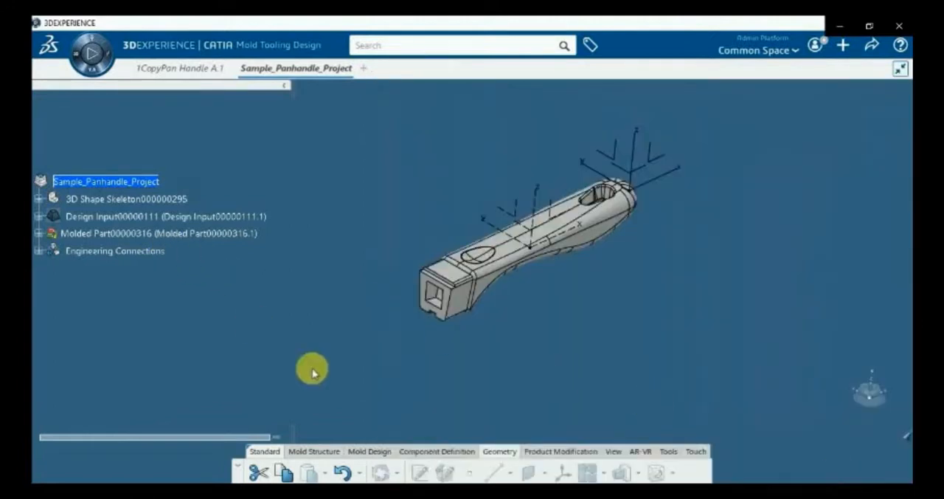
Create an insert unit from the Molded Part and dismiss the resulting message
left_click(124, 233)
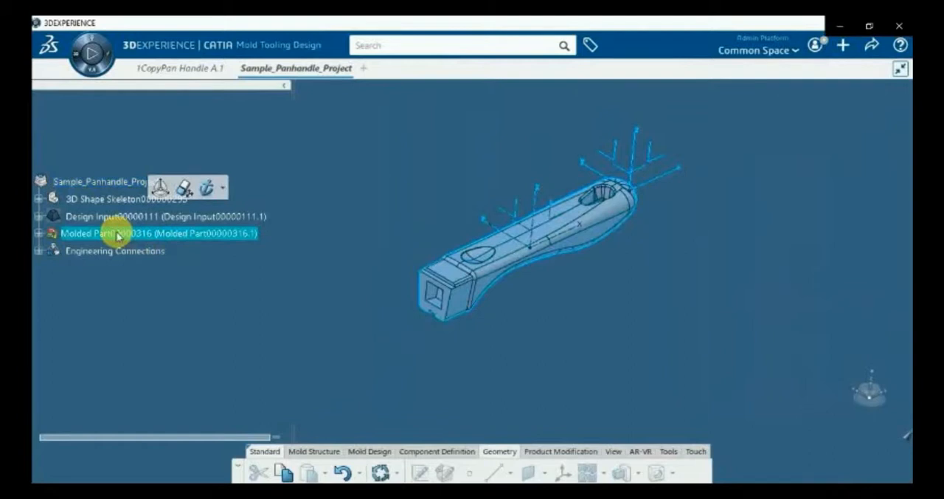
left_click(355, 453)
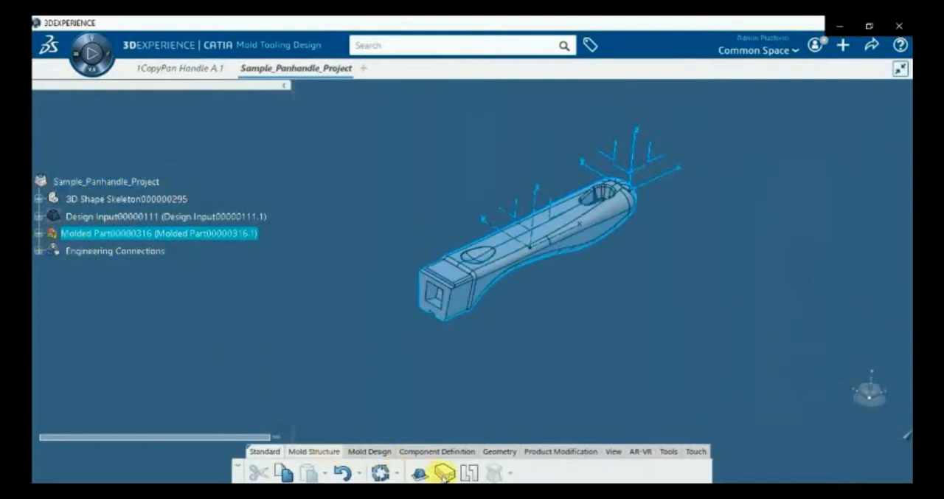
left_click(452, 473)
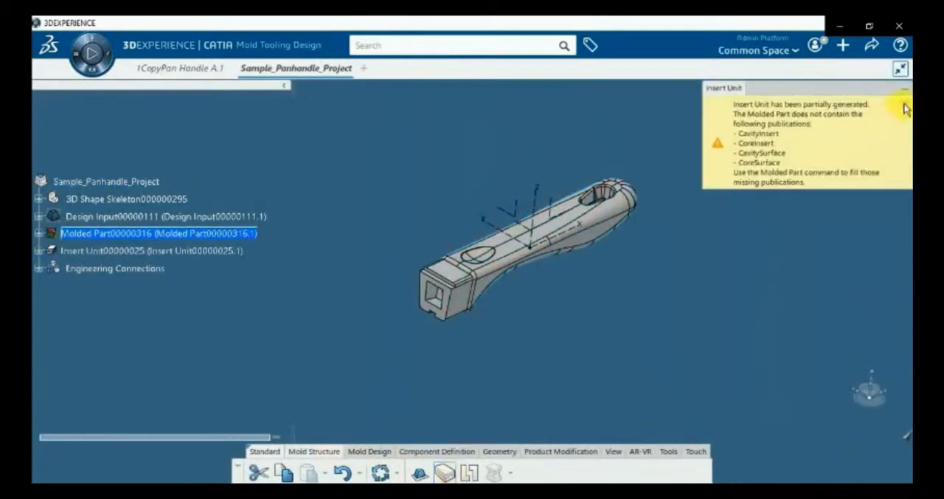
left_click(844, 178)
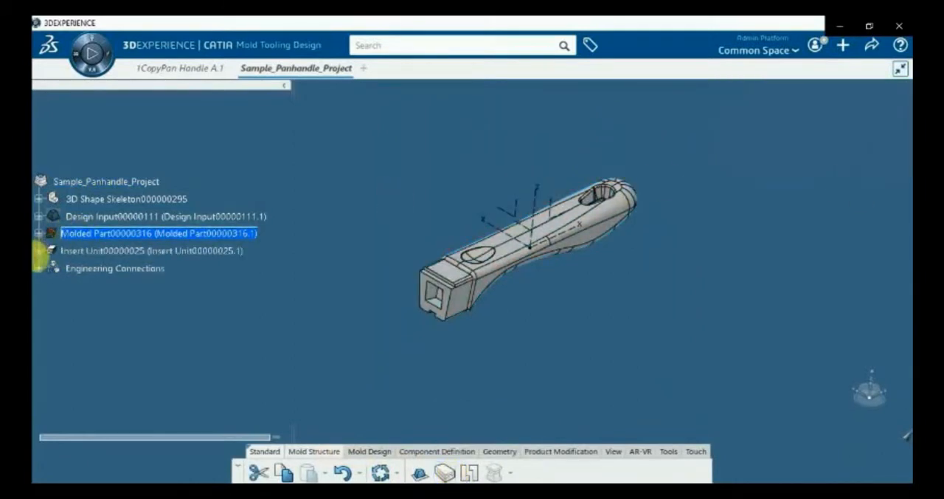
Expand the Insert Unit down to the Core Print's Cooling Part and activate its 3D Shape for editing
left_click(37, 251)
middle_click_drag(500, 371, 509, 339)
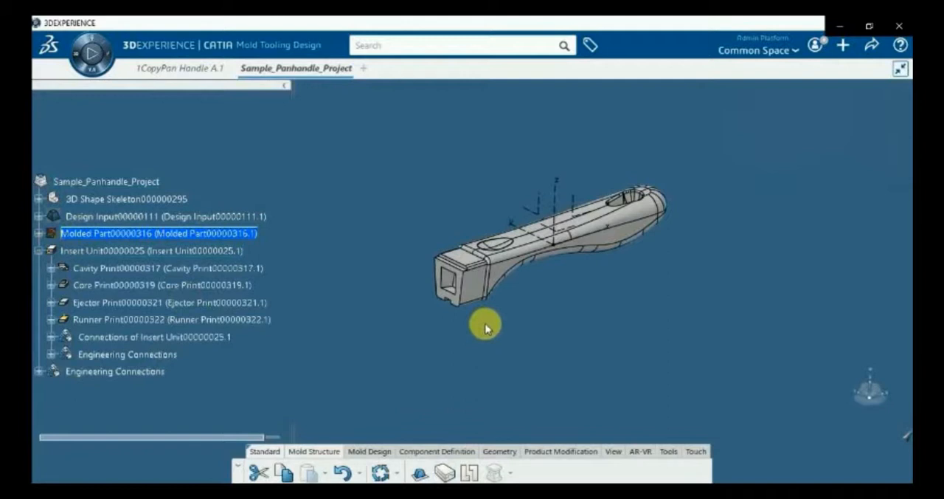
left_click(51, 285)
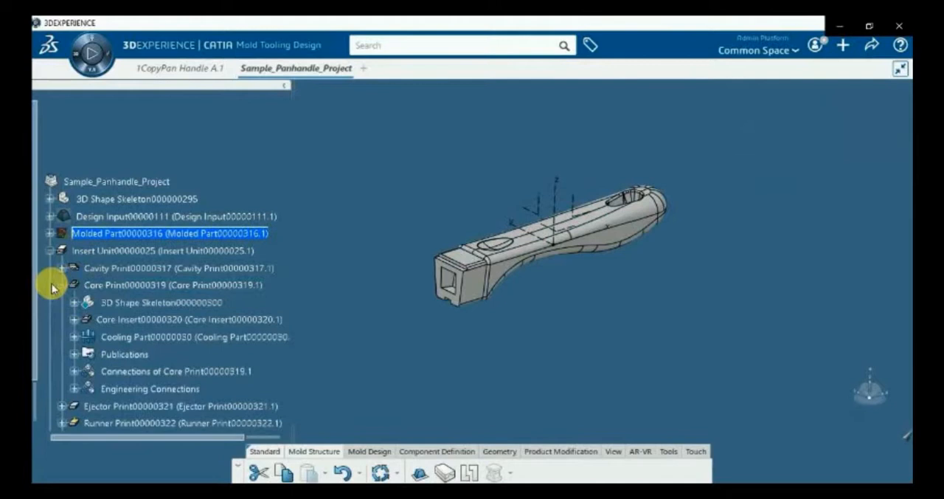
left_click(74, 337)
double_click(147, 354)
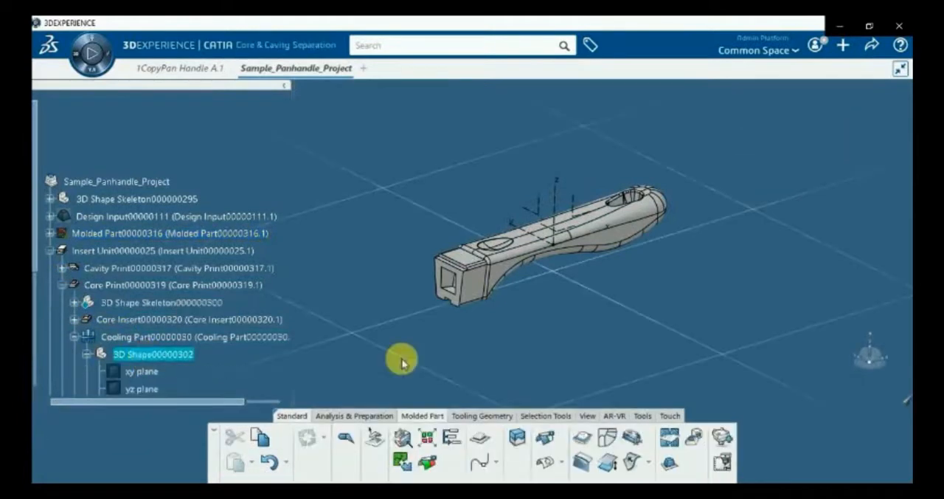
Create a plane offset 20 mm below the horizontal plane of the handle's axis system
left_click(480, 416)
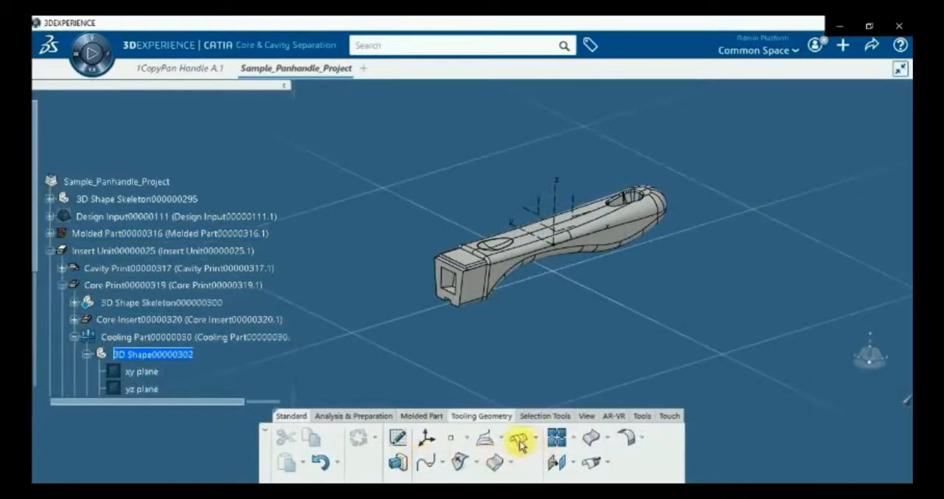
left_click(467, 445)
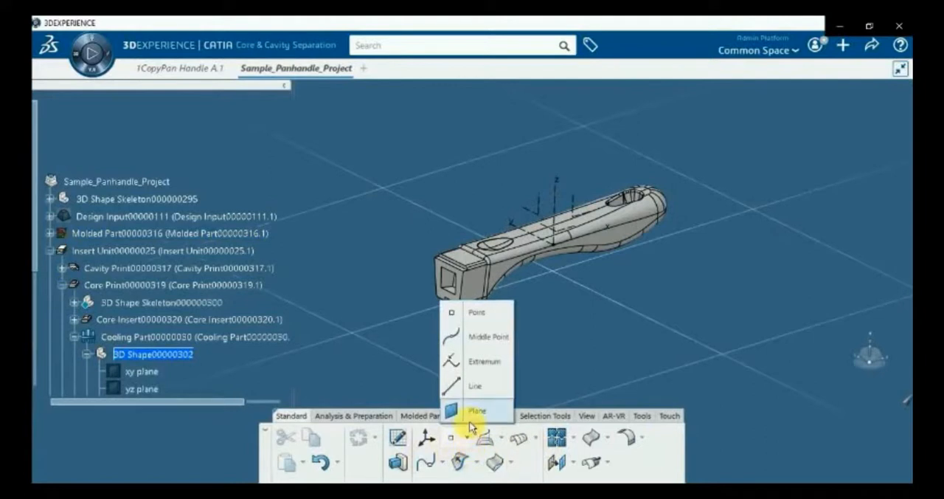
left_click(463, 413)
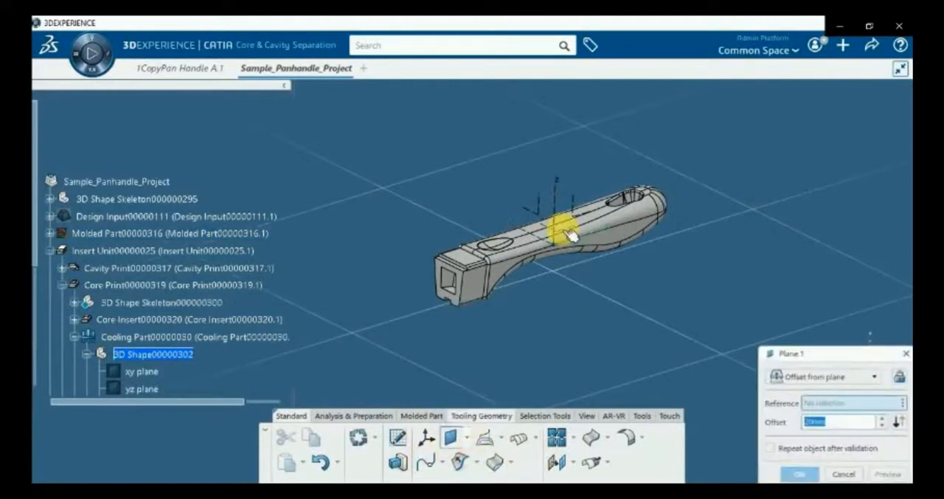
left_click(569, 235)
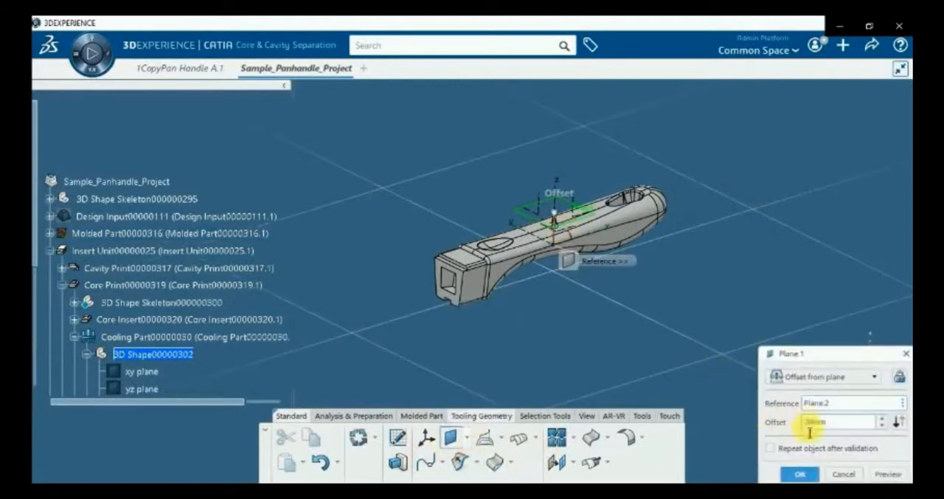
key("Return")
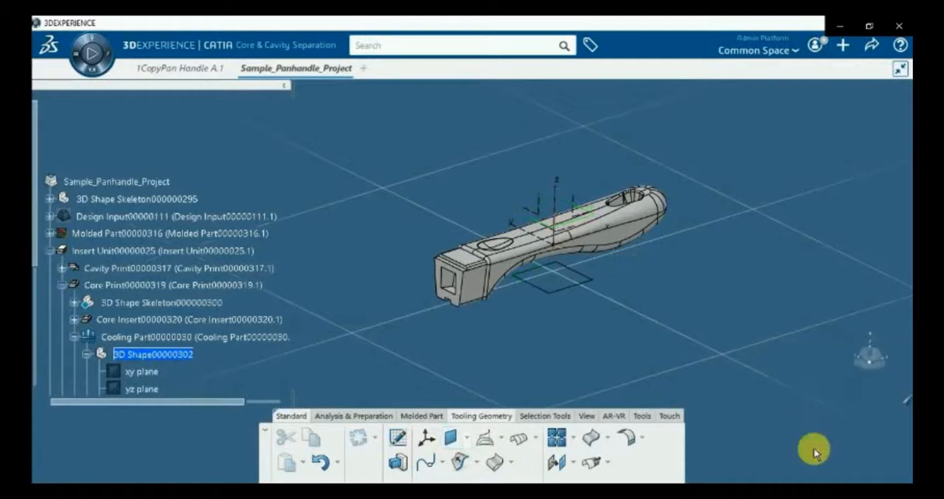
Create two parallel vertical planes along the handle, offset to opposite sides of the axis system's lengthwise vertical plane
left_click(450, 438)
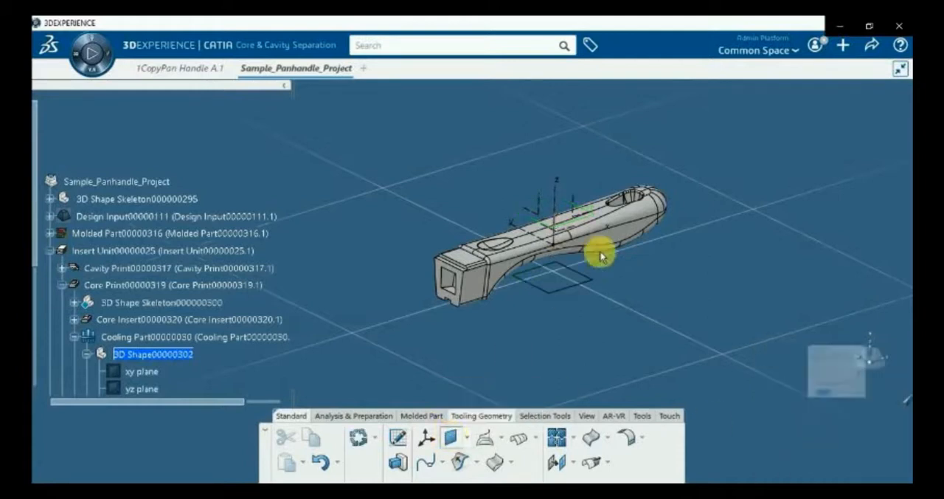
left_click(583, 219)
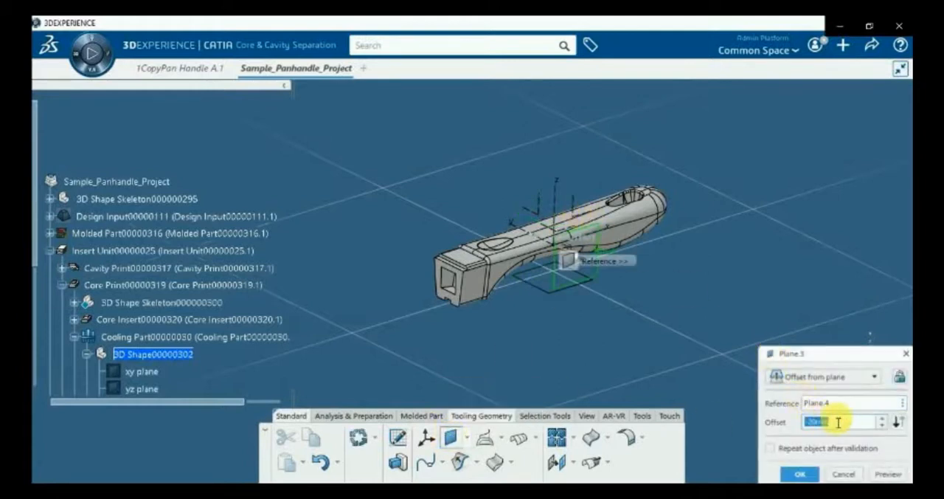
key("Return")
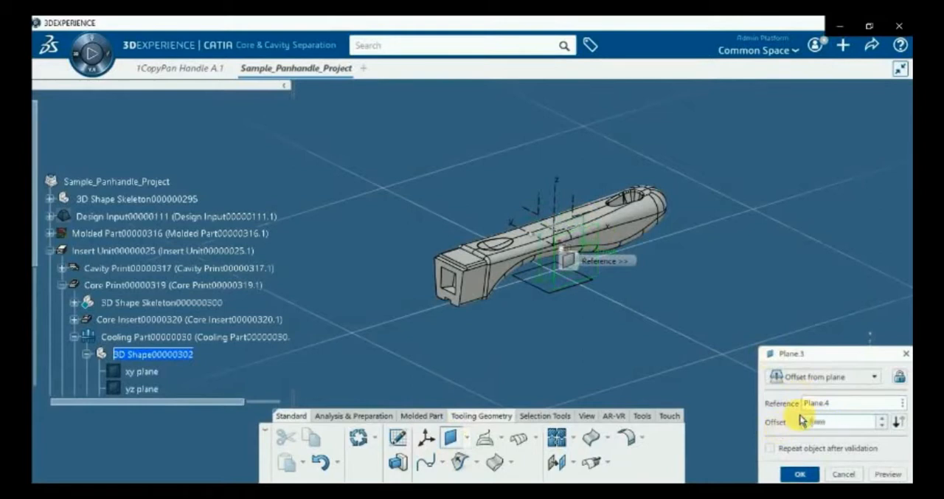
left_click(450, 438)
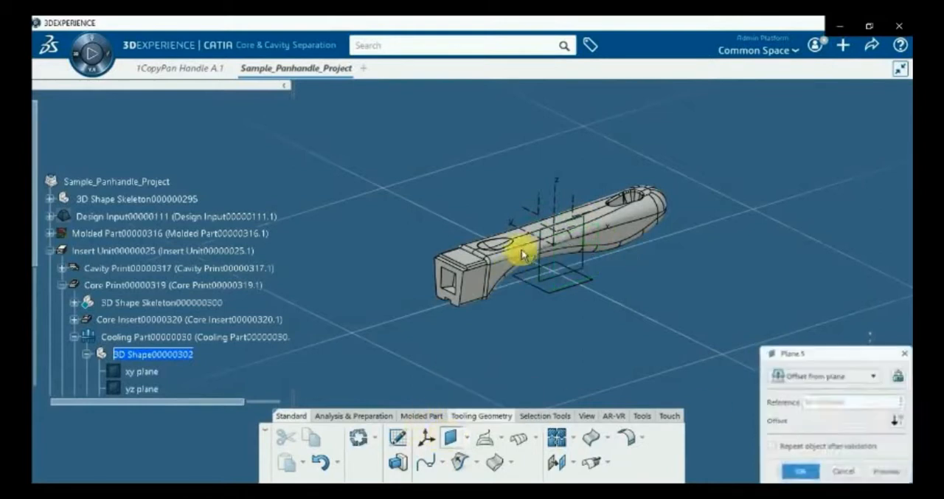
left_click(579, 215)
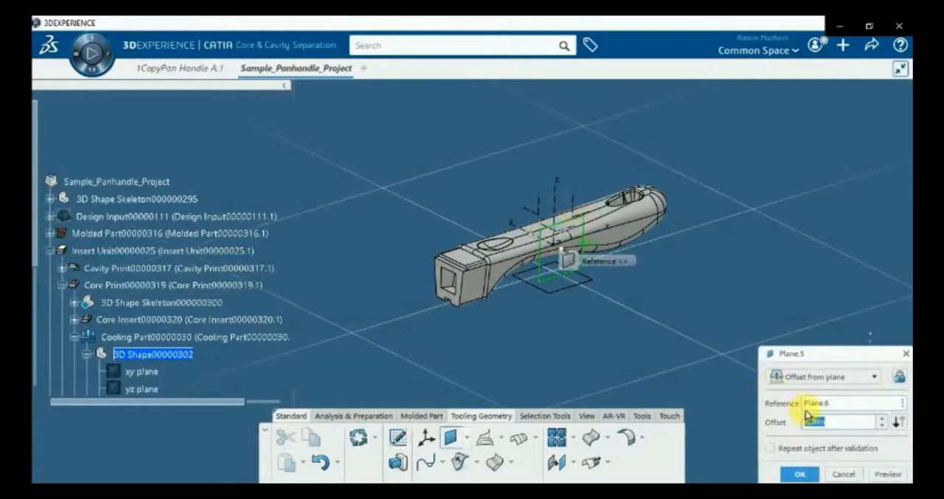
key("Return")
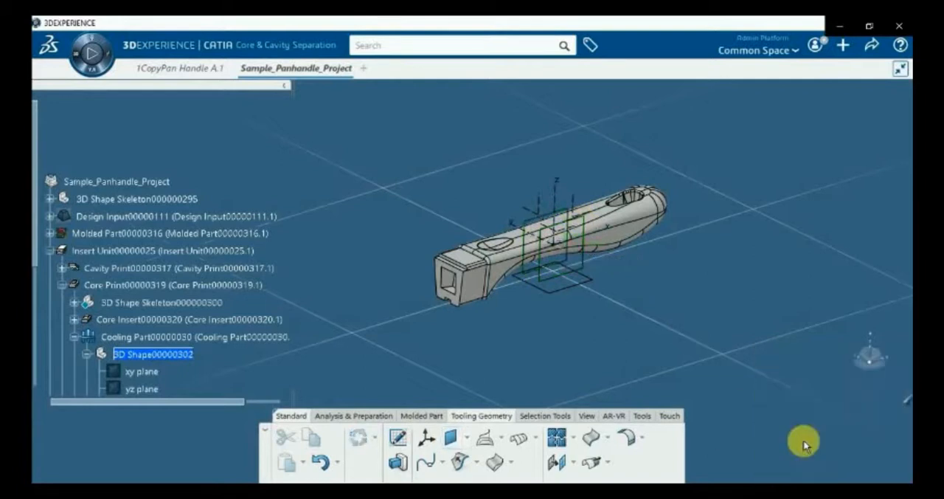
Define the Cooling Part's PartBody as the in-work object
scroll(175, 336, "down", 3)
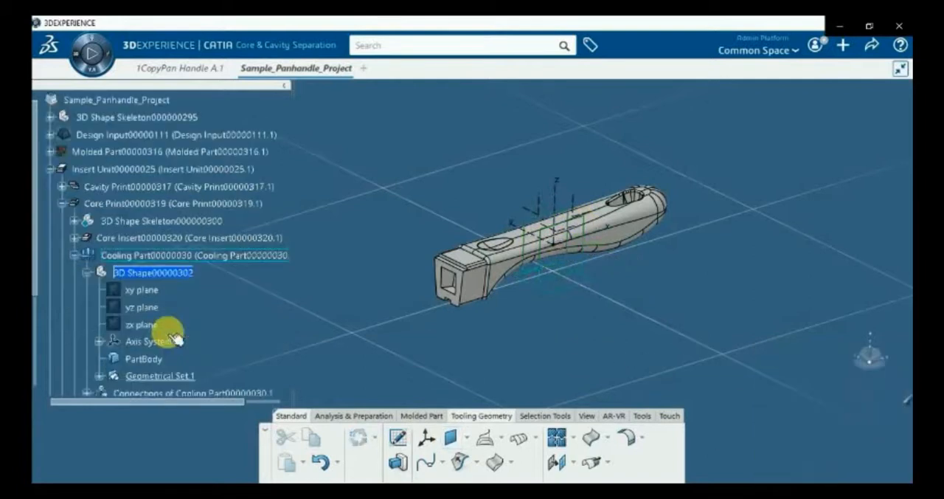
double_click(155, 360)
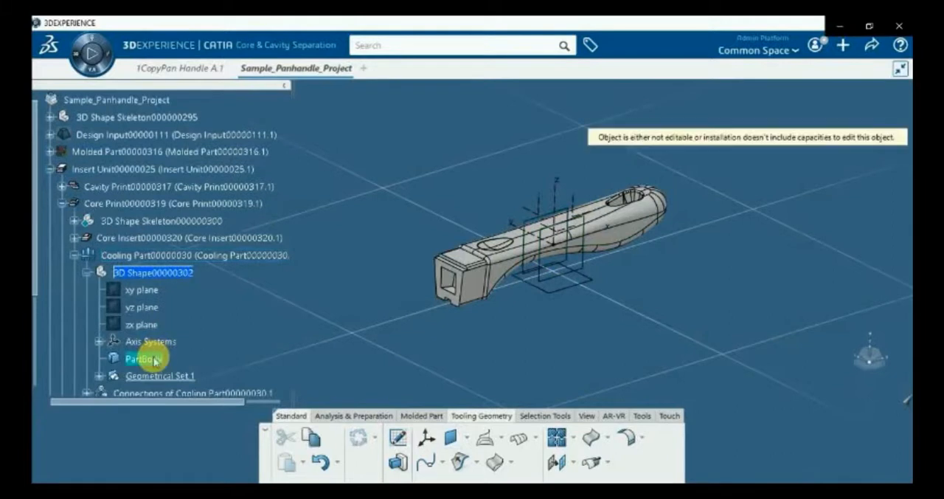
right_click(158, 360)
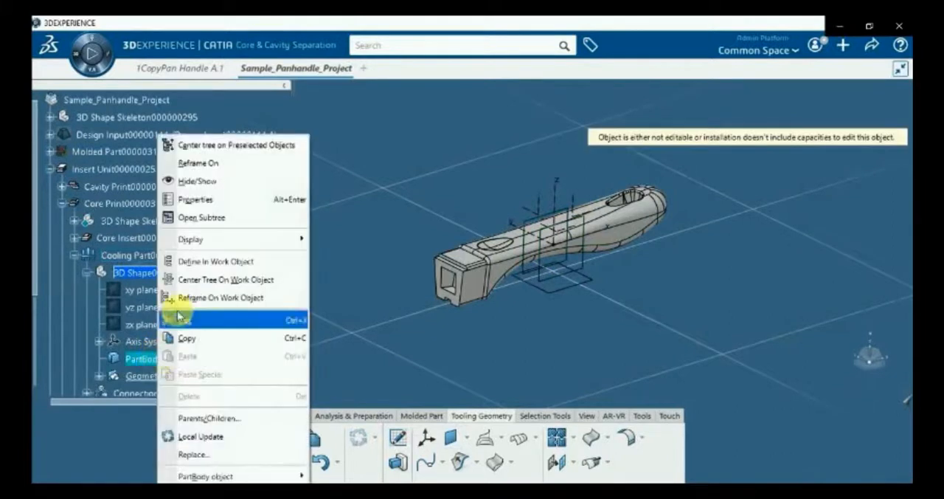
left_click(188, 260)
Start a positioned sketch for the cooling channels on the horizontal plane below the handle
left_click(398, 438)
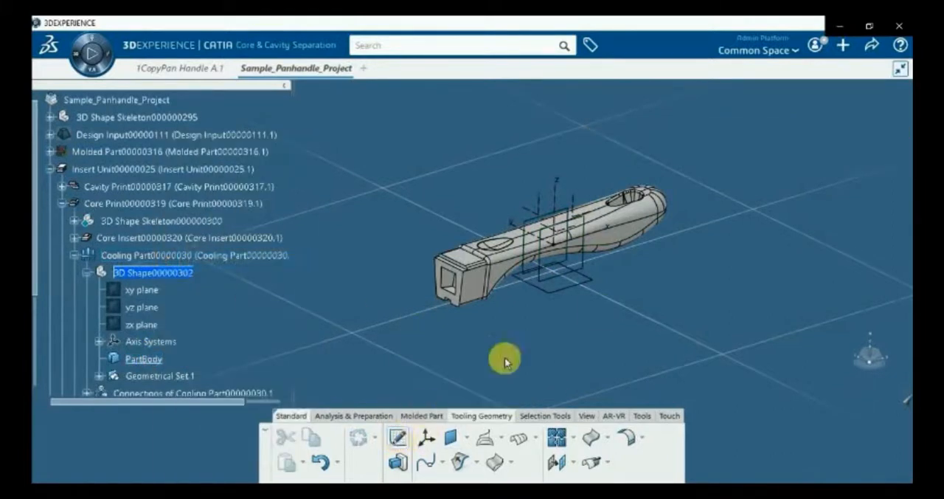
left_click(590, 285)
left_click(587, 289)
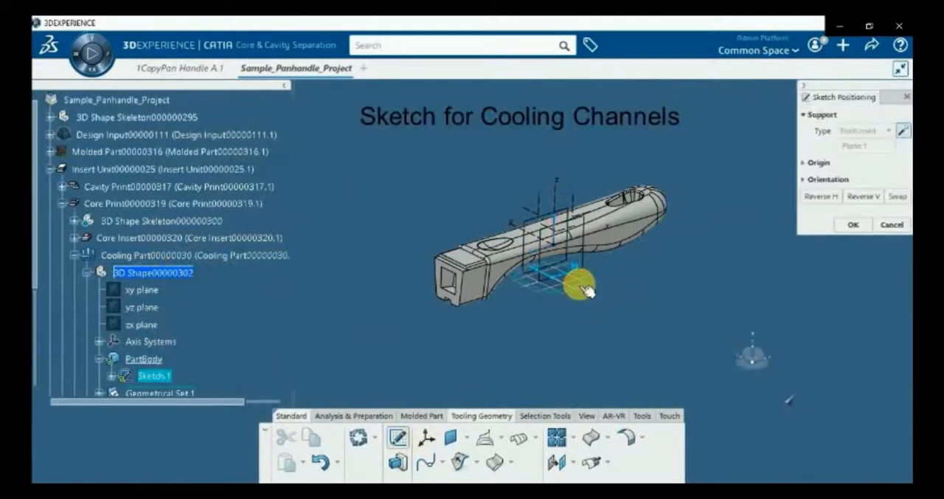
mouse_move(552, 307)
middle_mouse_down()
mouse_move(516, 305)
mouse_move(529, 234)
middle_mouse_up()
Sketch an open, square-stepped cooling channel profile along the handle from about H -53.6 mm to H 55.6 mm, and exit the sketch
left_click(434, 444)
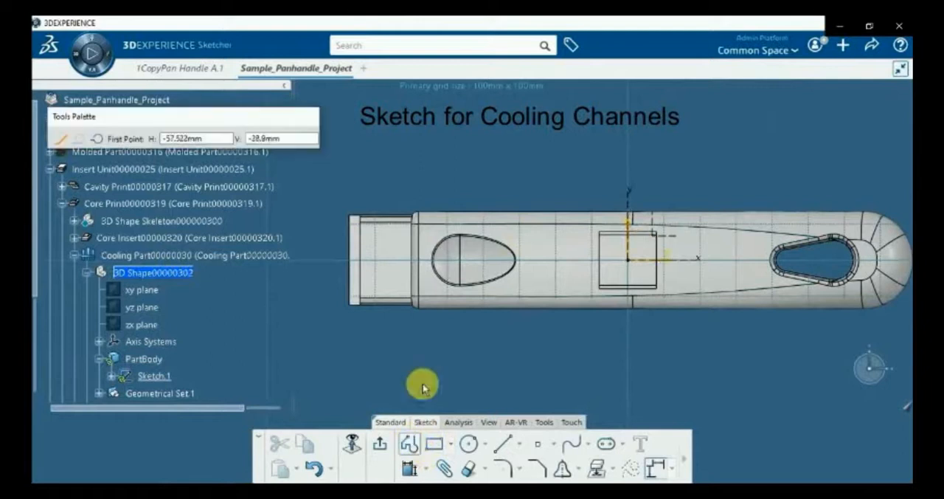
left_click(435, 361)
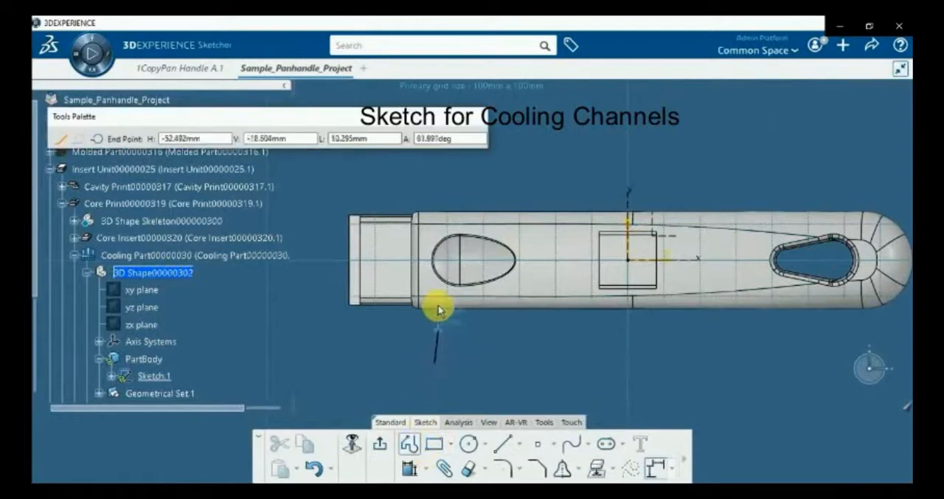
left_click(435, 221)
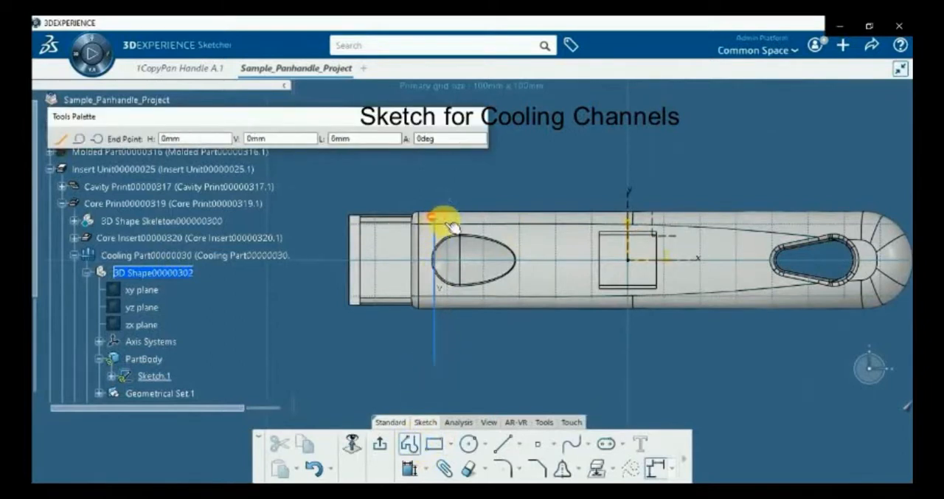
left_click(576, 223)
left_click(574, 320)
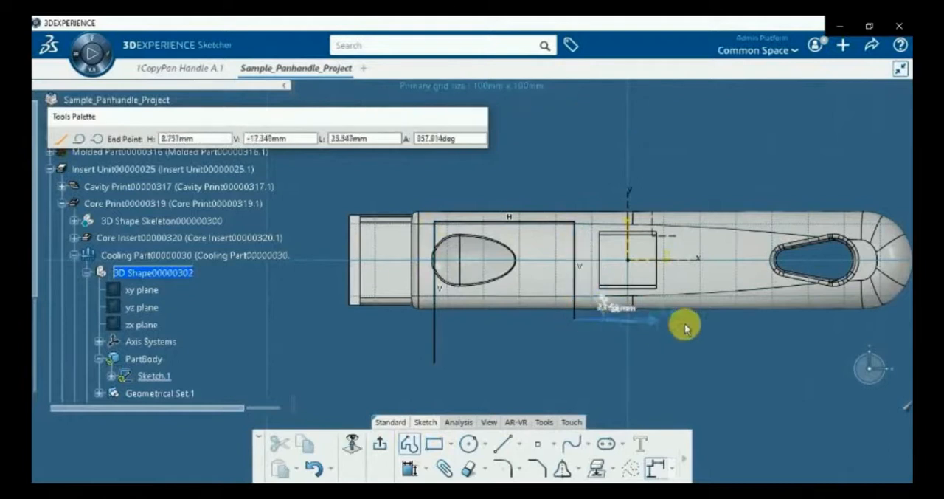
left_click(706, 222)
left_click(826, 221)
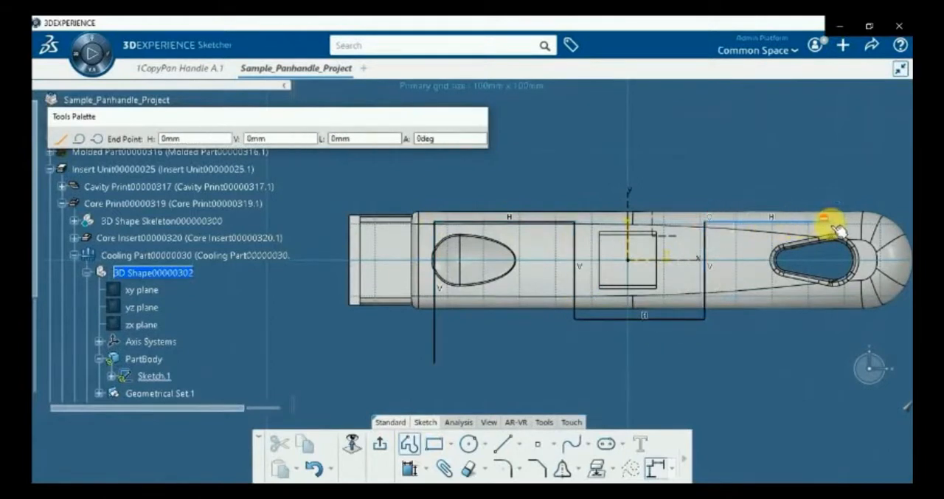
left_click(828, 363)
key("Escape")
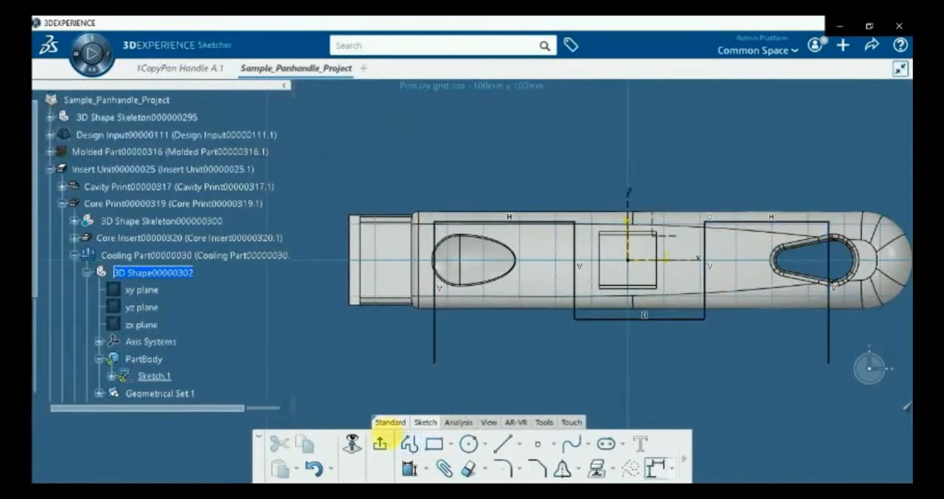
left_click(380, 443)
mouse_move(606, 353)
middle_mouse_down()
mouse_move(458, 364)
mouse_move(450, 328)
mouse_move(368, 333)
mouse_move(415, 333)
mouse_move(433, 291)
mouse_move(416, 298)
middle_mouse_up()
left_click(369, 334)
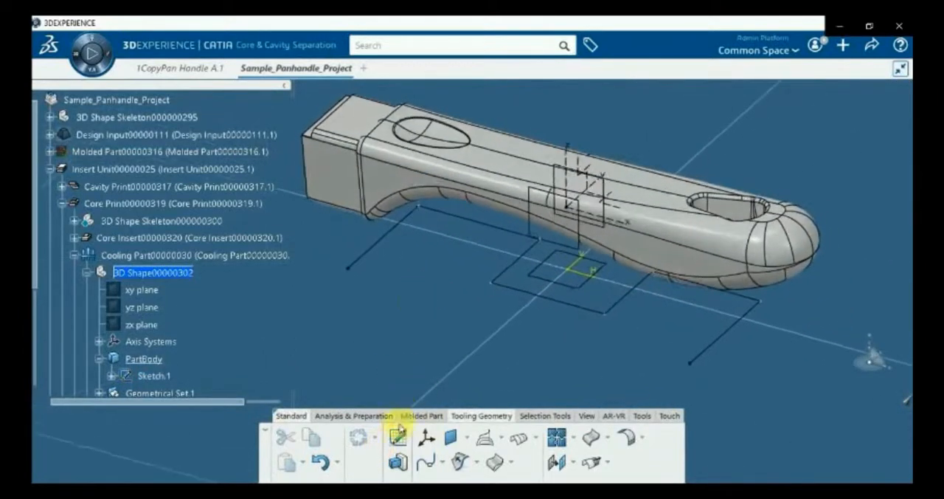
Start a sketch on the far-side offset vertical plane and draw a vertical line below the handle's square end
left_click(398, 437)
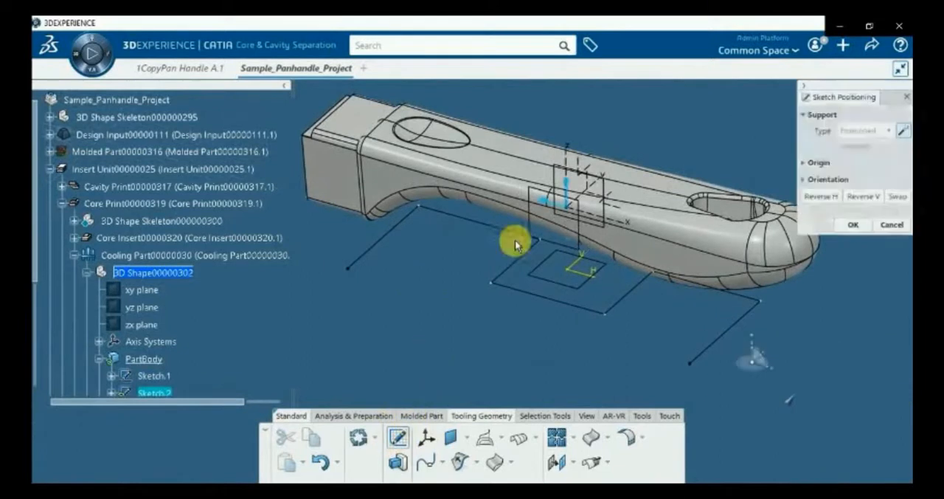
left_click(604, 192)
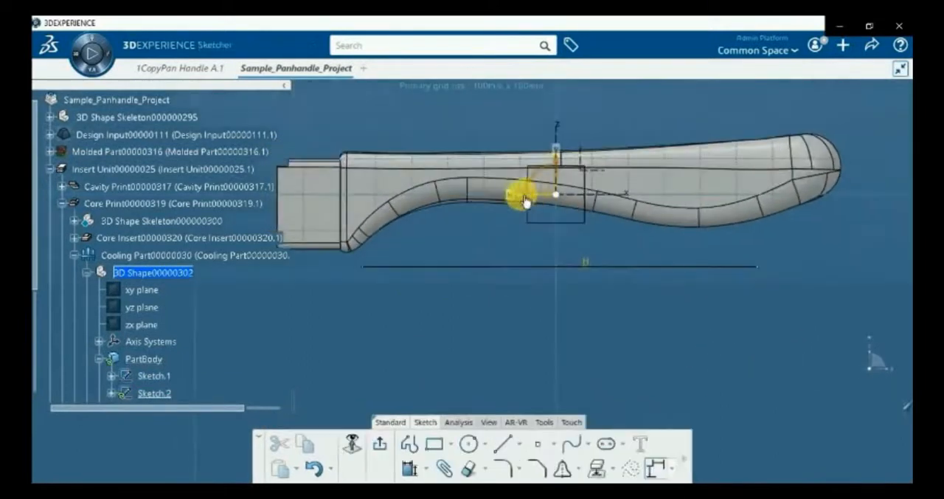
left_click(503, 443)
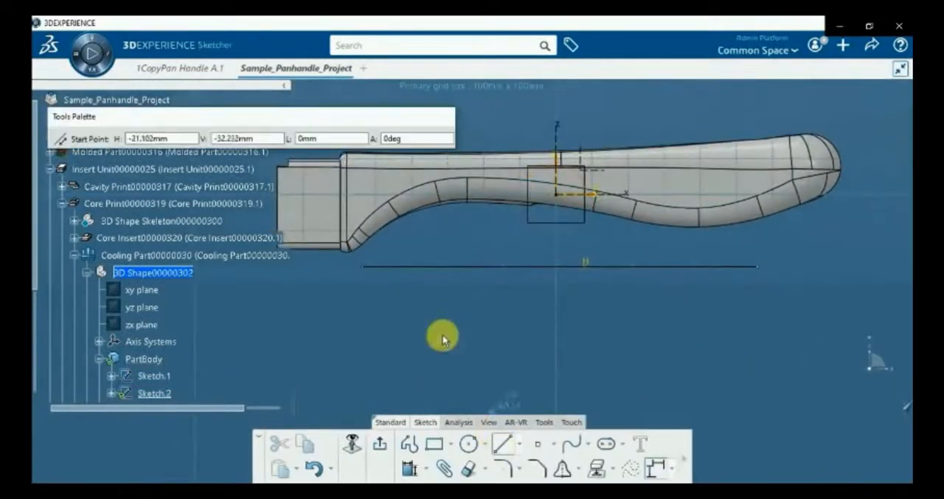
left_click(368, 179)
left_click(367, 250)
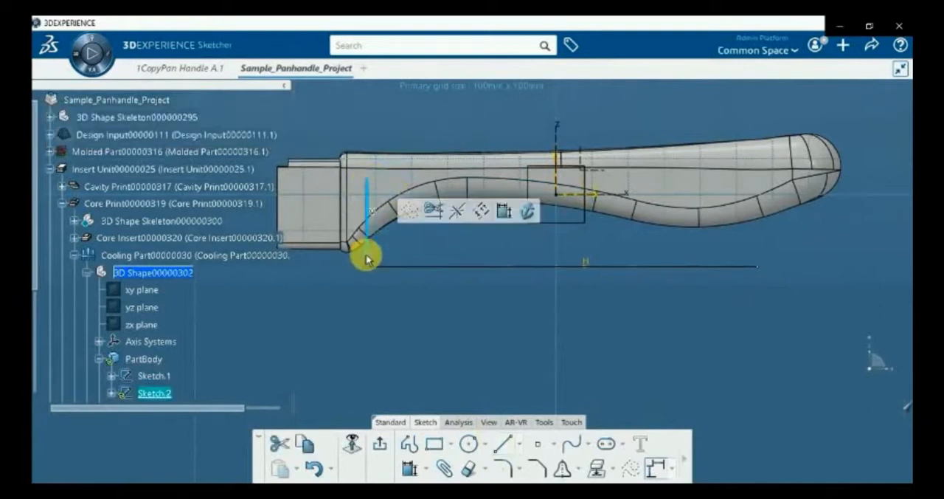
Draw two more vertical lines across the handle's middle, at about H -13.7 mm and H 22.2 mm
left_click(503, 443)
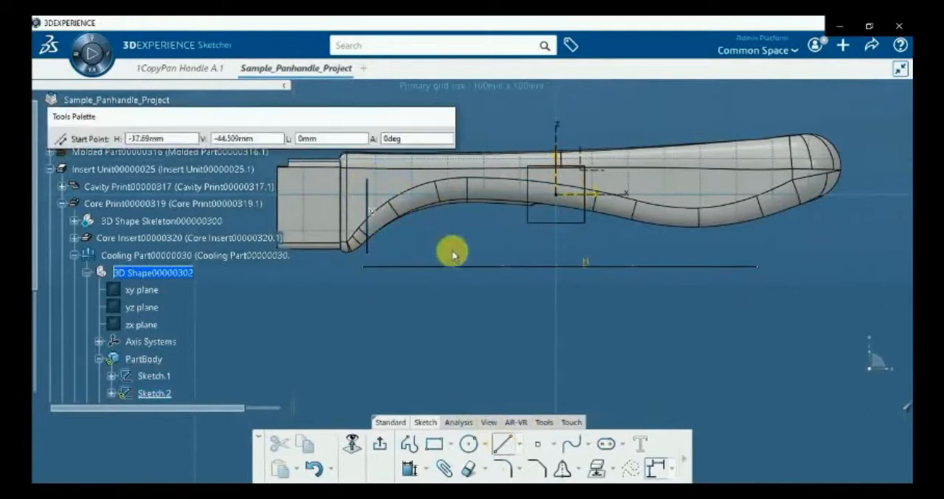
left_click(506, 177)
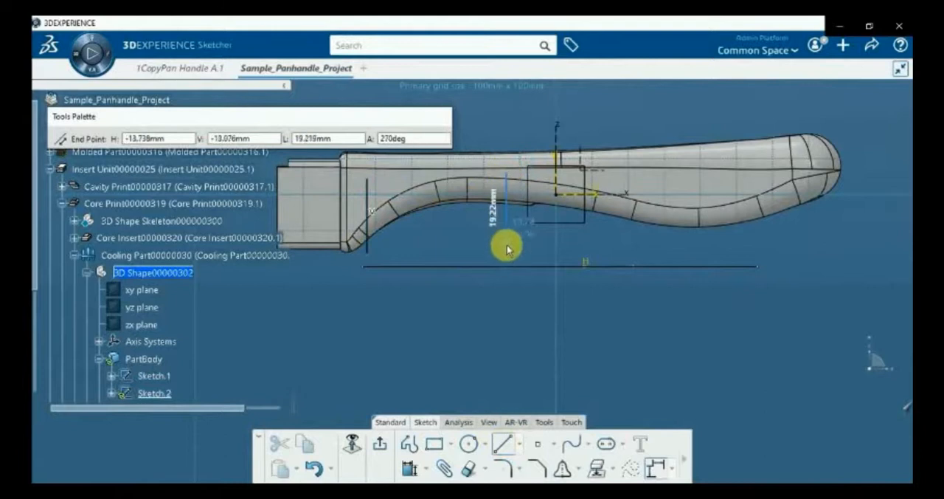
left_click(509, 253)
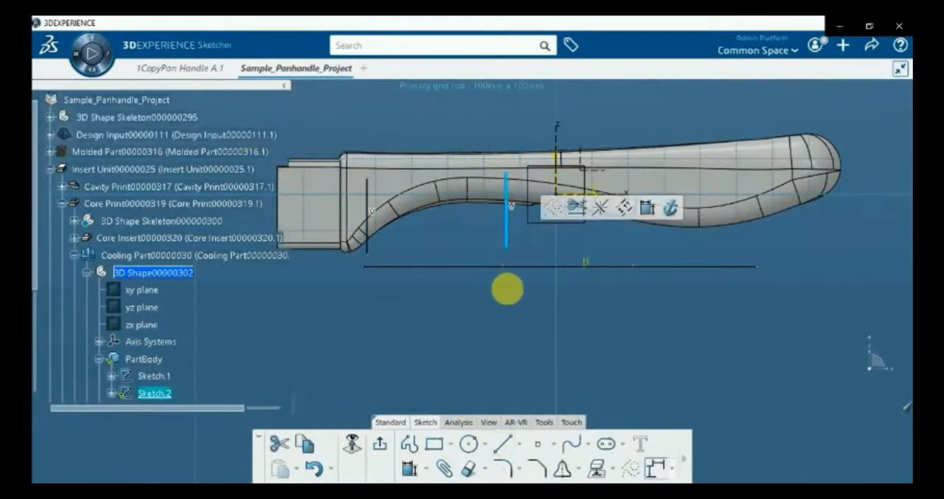
left_click(502, 443)
left_click(639, 175)
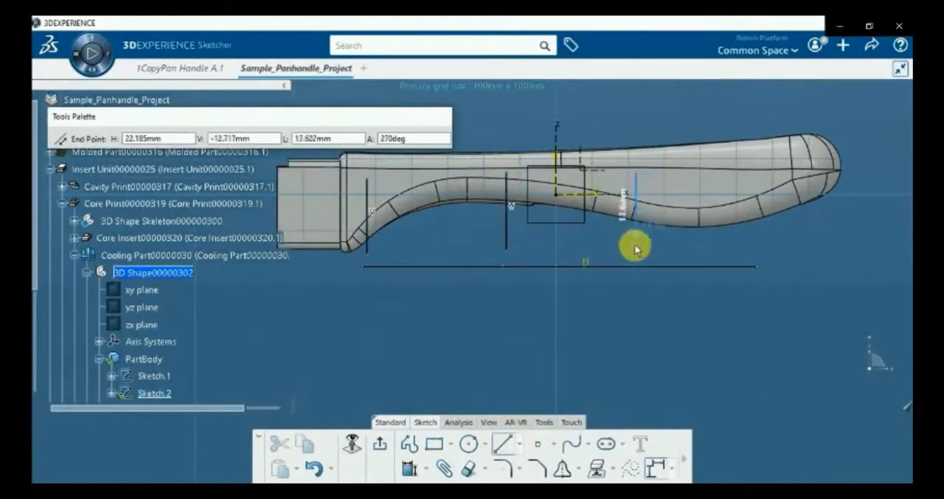
left_click(639, 254)
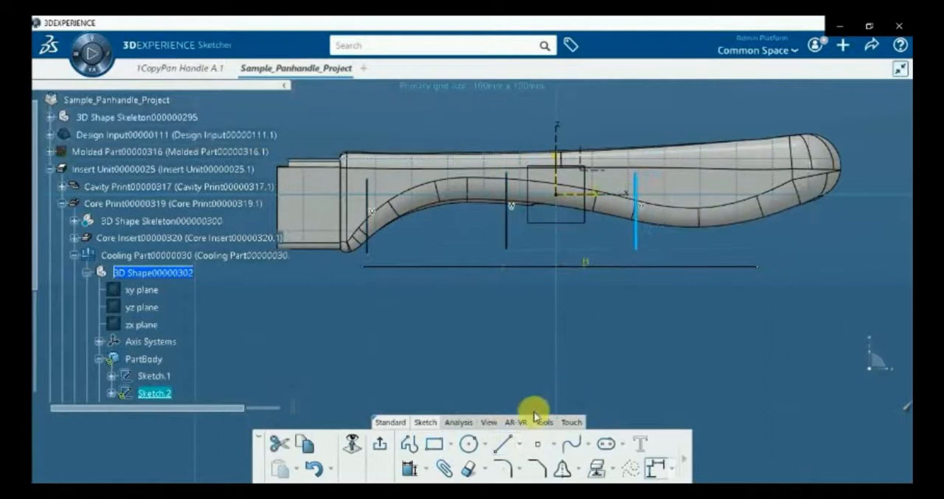
Draw a fourth vertical line near the handle's rounded end and adjust its upper endpoint
left_click(502, 445)
left_click(752, 188)
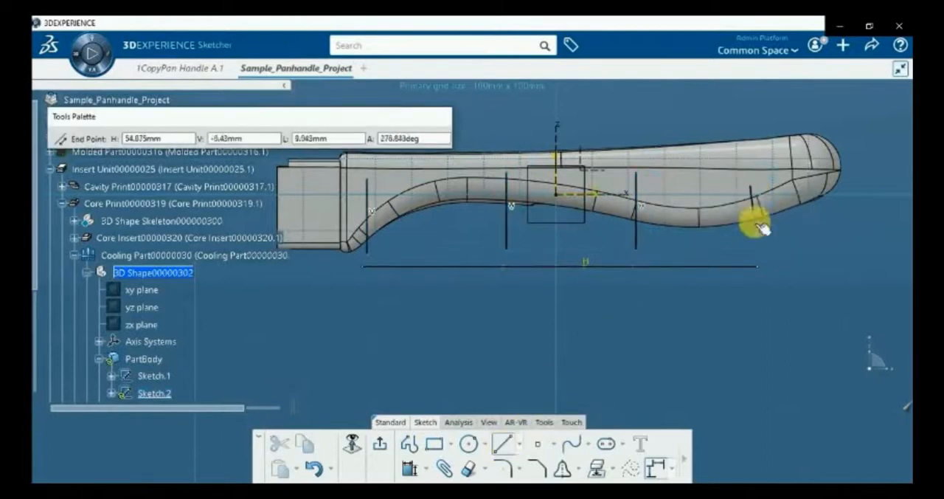
left_click(752, 259)
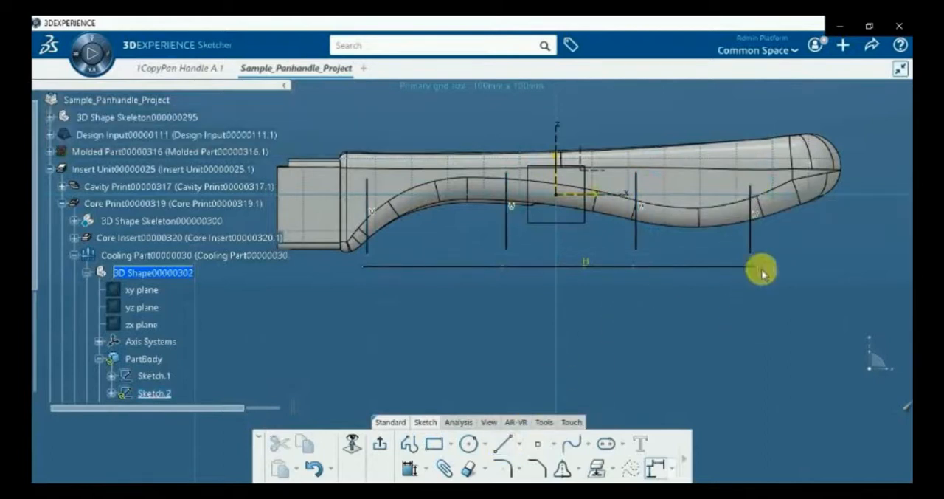
left_click(750, 190)
left_click(754, 187)
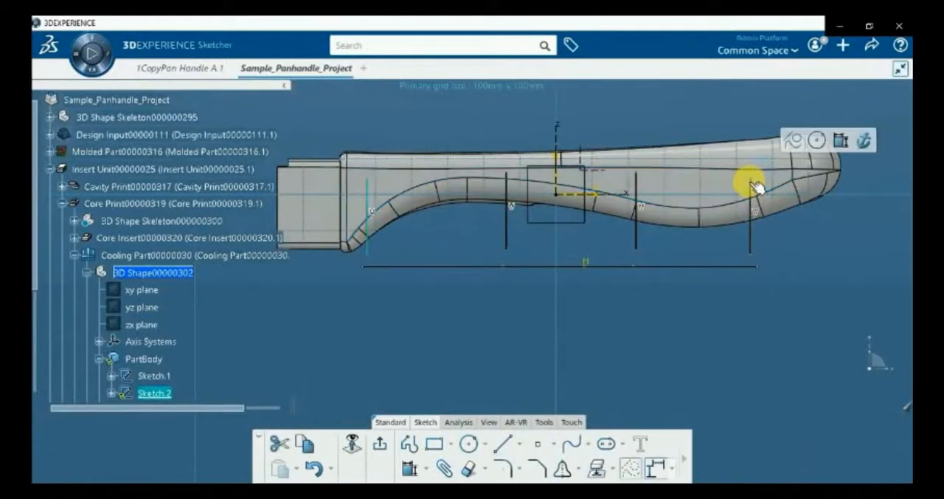
left_click(711, 306)
Make the lower endpoint of the line at the square end coincident with the channel profile's first crosswise edge
mouse_move(528, 252)
middle_mouse_down()
mouse_move(472, 326)
mouse_move(469, 308)
middle_mouse_up()
scroll(469, 308, "up", 5)
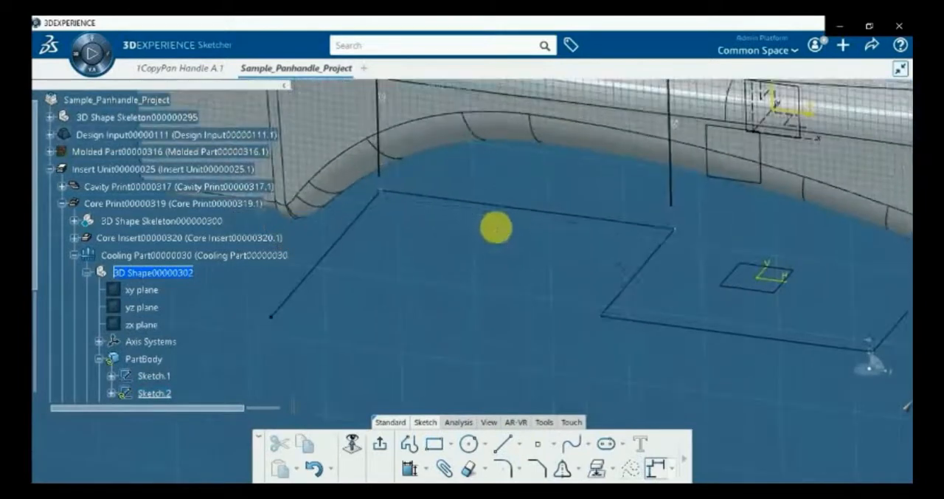
left_click(379, 182)
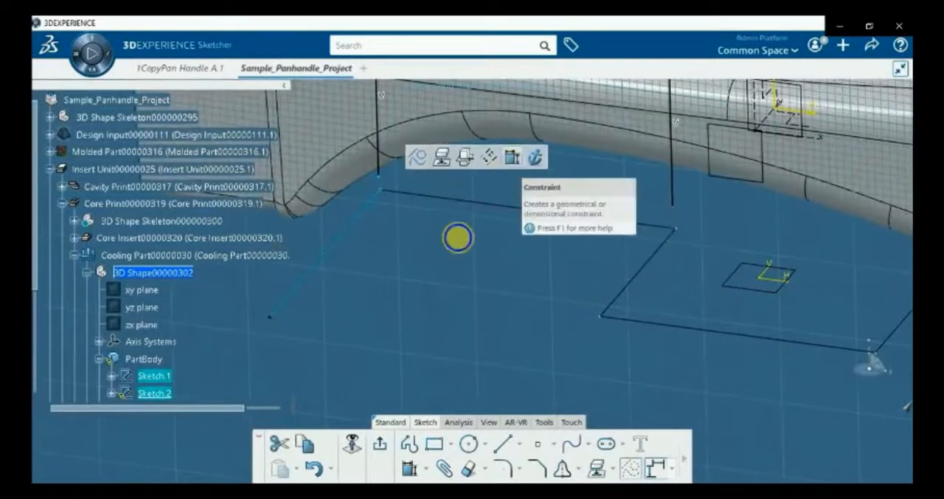
right_click(458, 238)
left_click(513, 339)
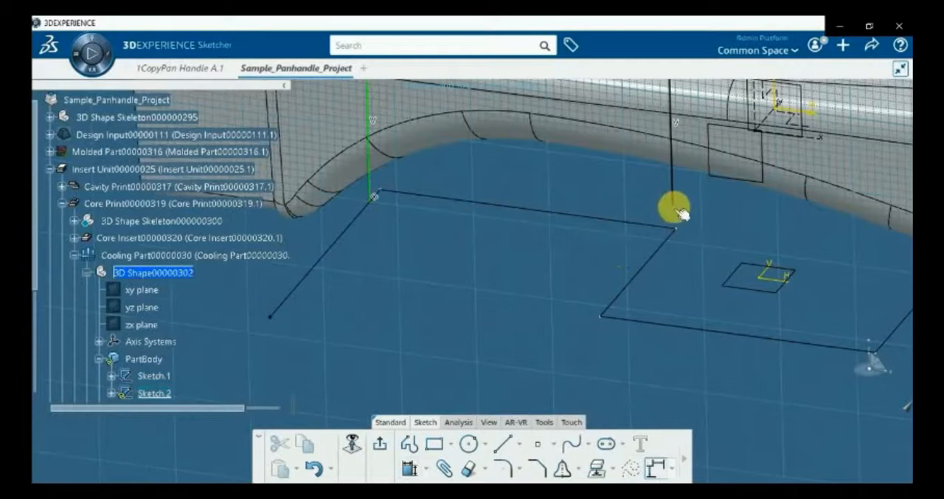
Make the second vertical line's lower endpoint coincident with the channel profile's second crosswise edge
left_click(659, 251)
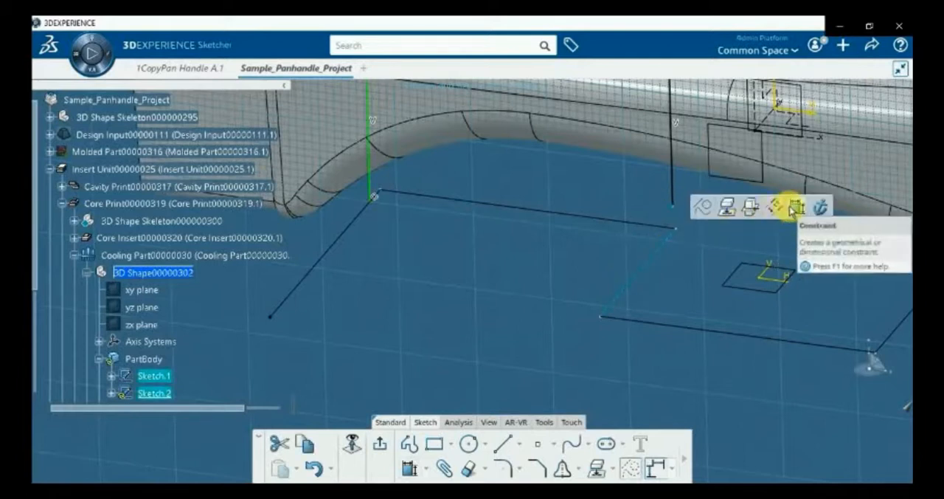
left_click(789, 210)
right_click(544, 261)
left_click(544, 344)
Make the third vertical line's lower endpoint coincident with the channel profile's third crosswise edge
mouse_move(544, 345)
middle_mouse_down()
mouse_move(310, 333)
mouse_move(582, 216)
middle_mouse_up()
left_click(595, 228)
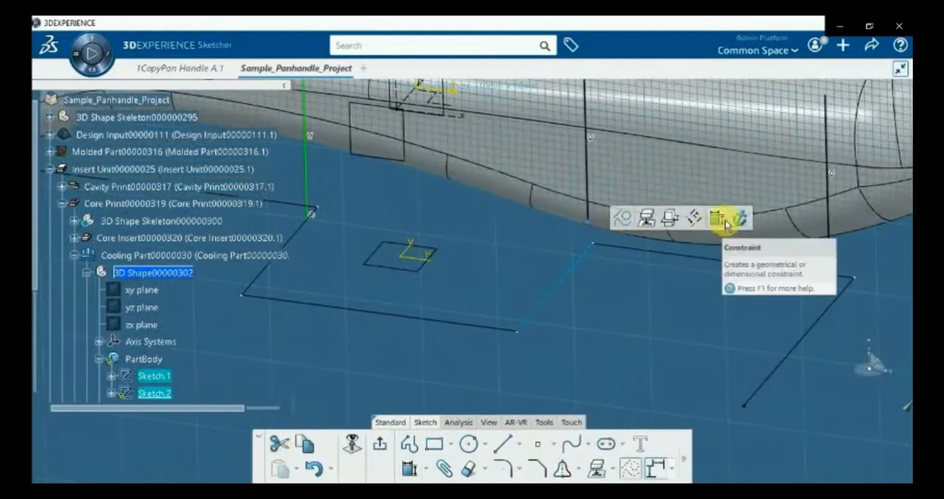
left_click(723, 217)
right_click(646, 278)
left_click(683, 375)
Make the fourth vertical line's lower endpoint coincident with the profile's last crosswise edge at the rounded end, and exit the sketch
middle_click_drag(620, 341, 437, 319)
left_click(640, 240)
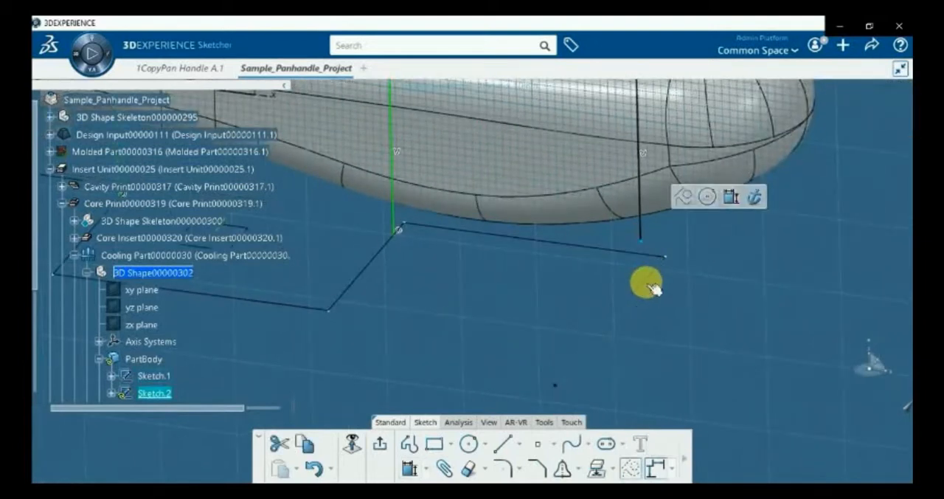
left_click(647, 282, "ctrl")
left_click(781, 241)
right_click(719, 289)
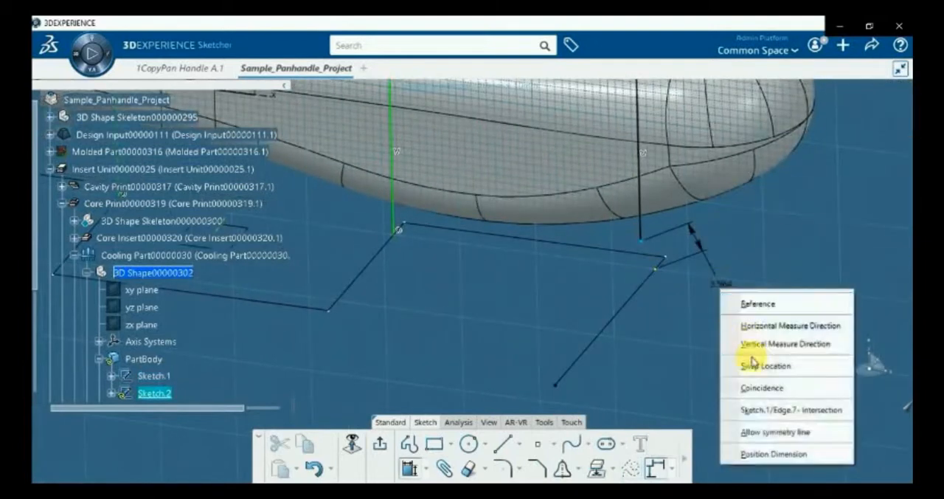
left_click(758, 388)
middle_click_drag(540, 281, 583, 377, "ctrl")
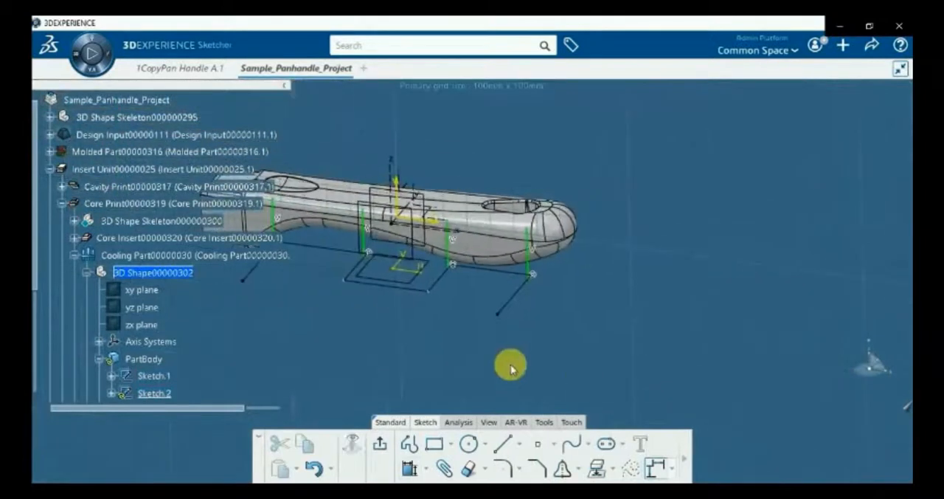
middle_click_drag(411, 329, 487, 318)
left_click(381, 443)
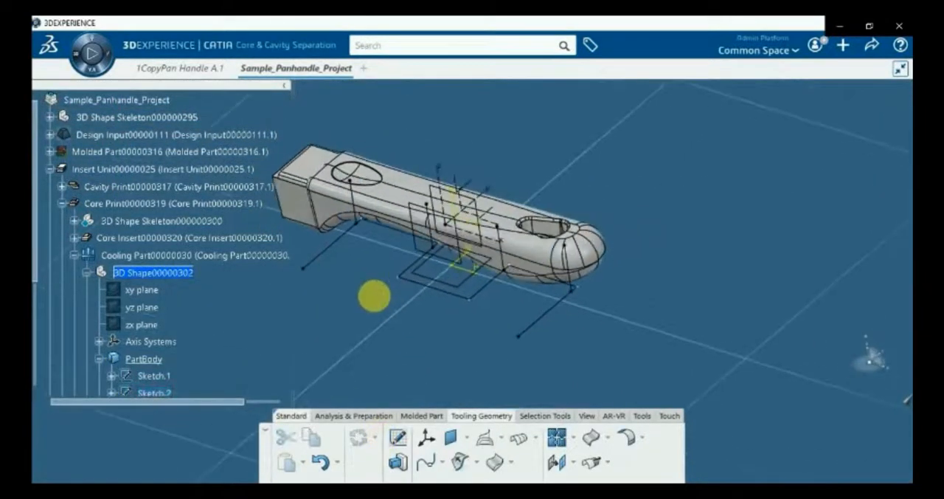
Create a sketch on the near-side offset vertical plane, project the four vertical lines onto it, and exit the sketch
left_click(398, 437)
left_click(422, 250)
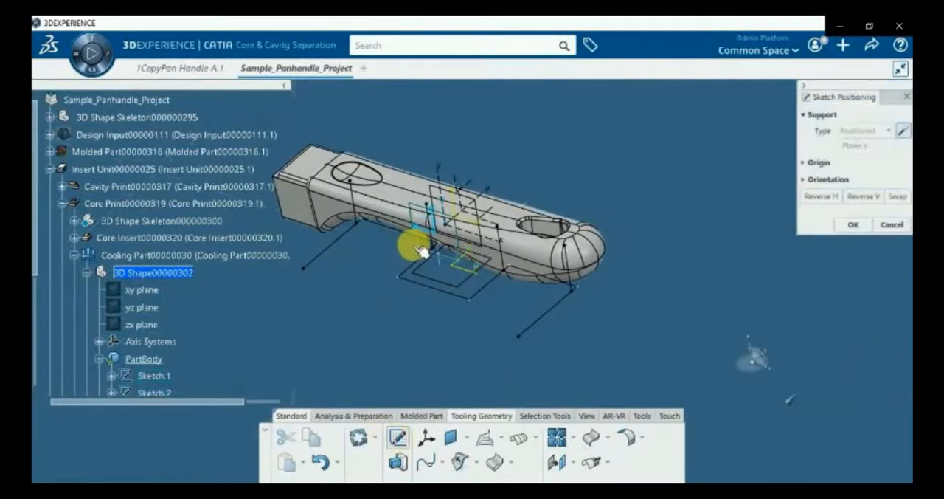
left_click(422, 251)
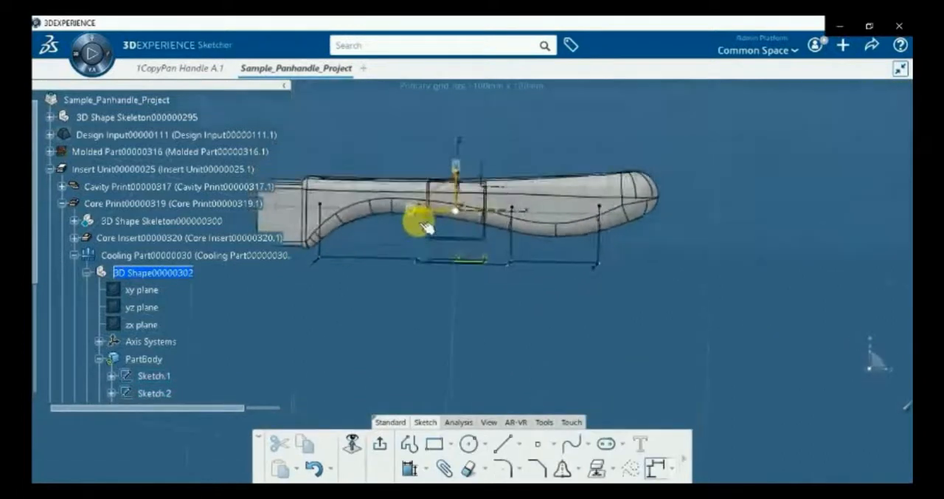
left_click(323, 254)
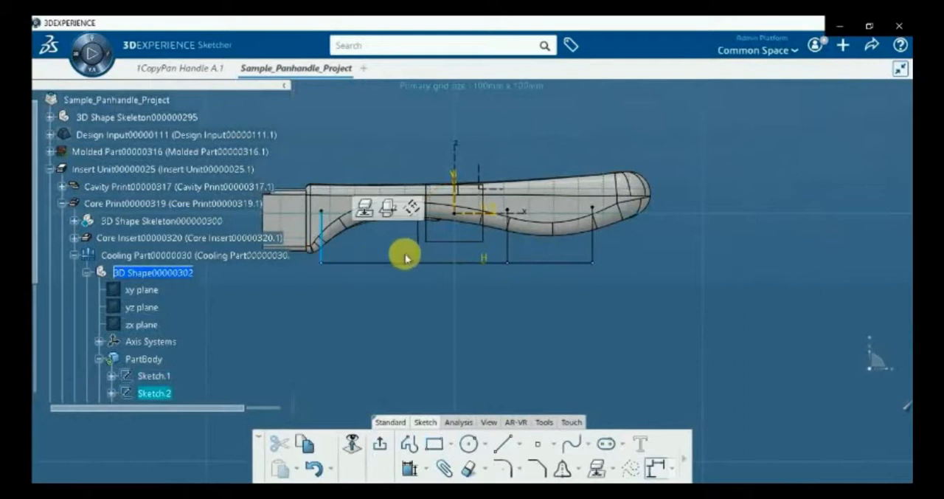
left_click(421, 252, "ctrl")
left_click(507, 254, "ctrl")
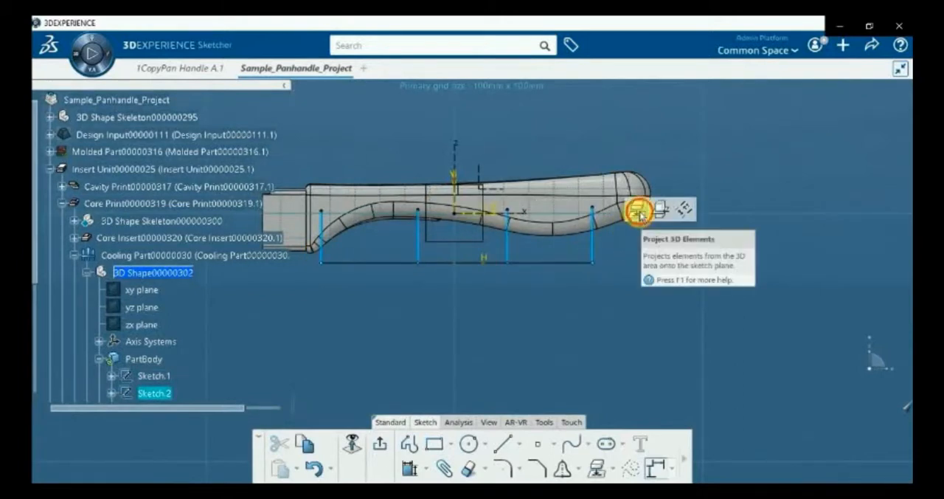
left_click(640, 210)
middle_click_drag(489, 299, 378, 359)
middle_click_drag(450, 345, 440, 364)
left_click(381, 445)
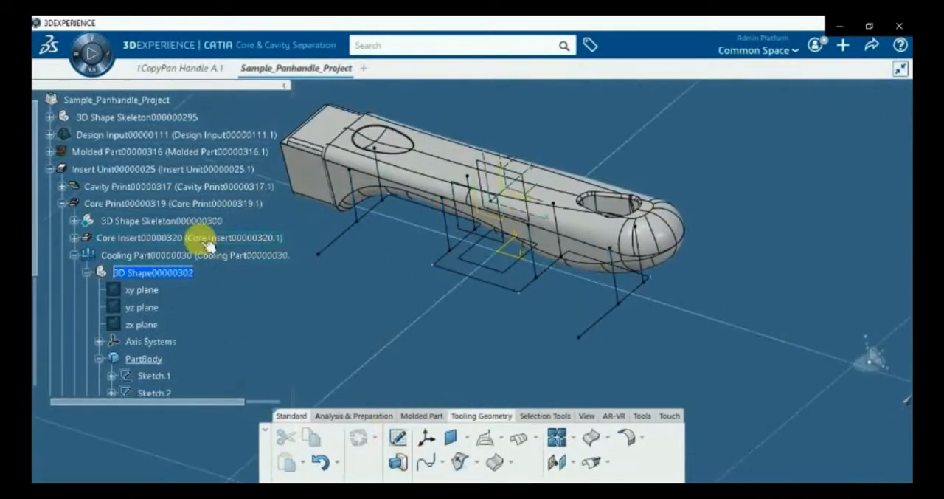
Activate the Cooling Part for mold tooling and start a 3 mm Drilled Cooling Circuit from the stepped channel sketch
double_click(151, 254)
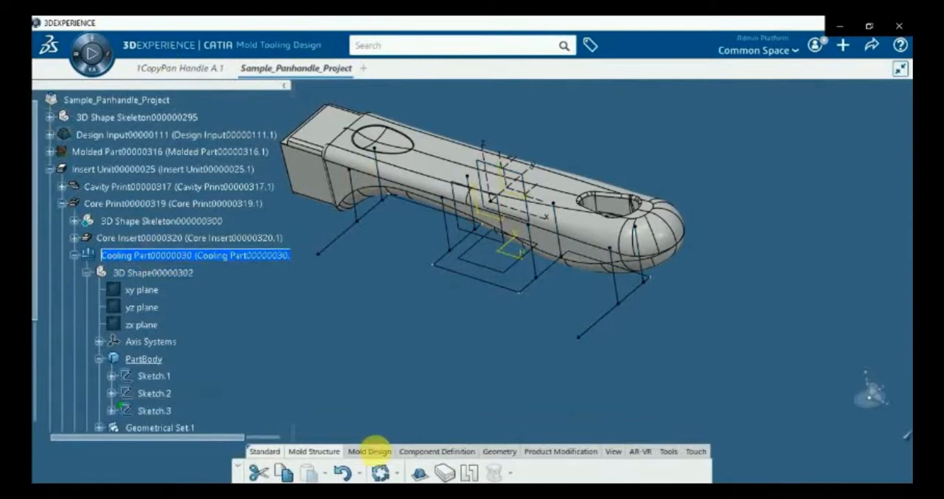
left_click(369, 452)
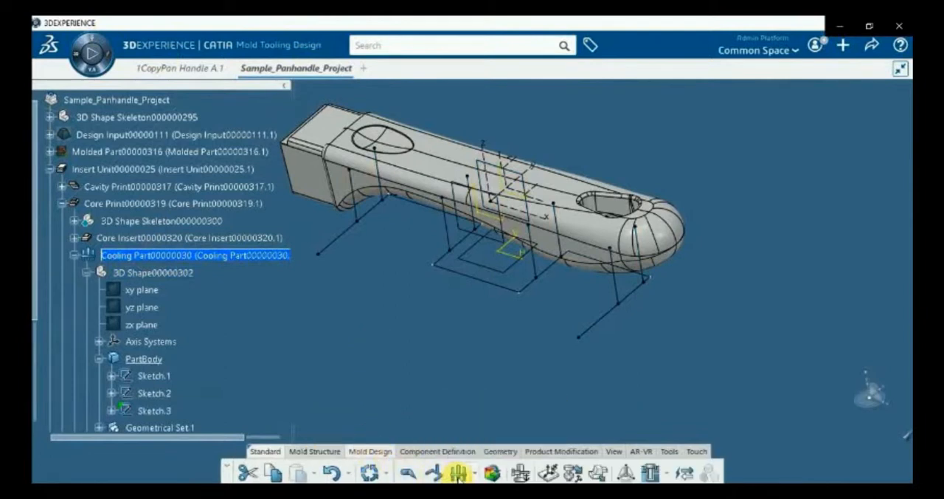
left_click(458, 472)
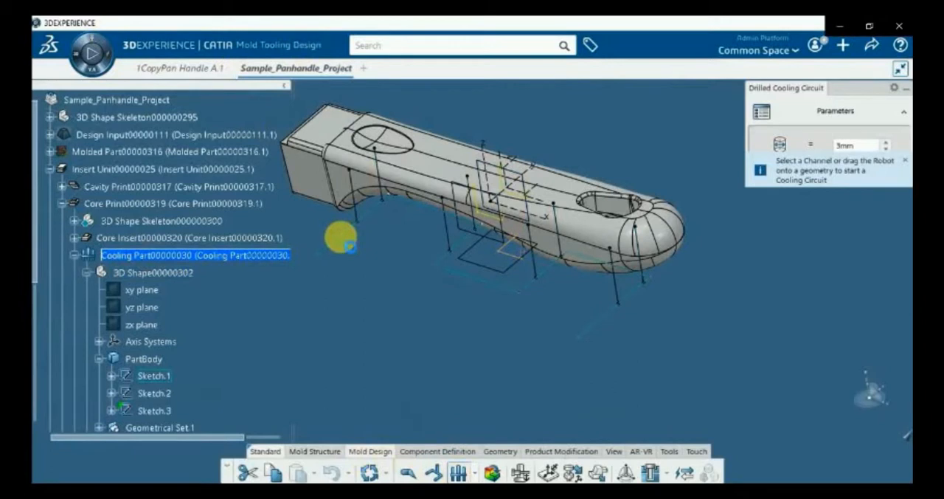
left_click(340, 237)
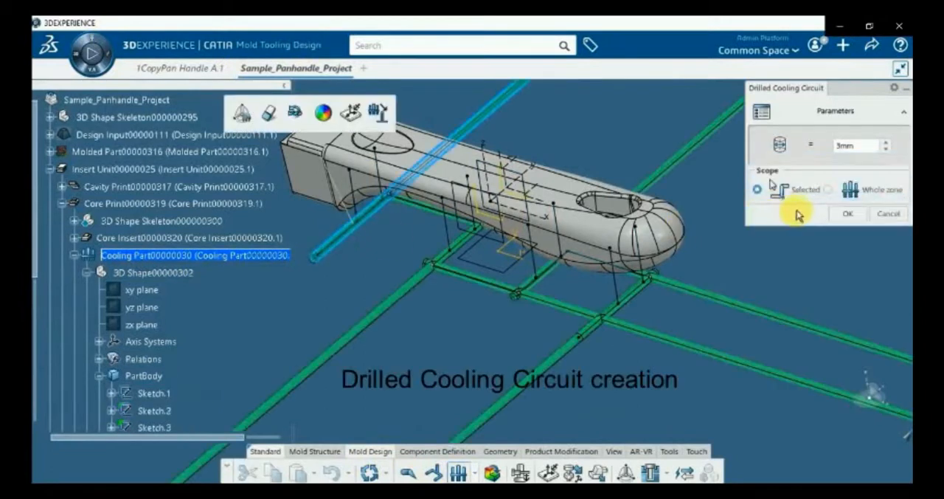
Flip the two channels drilled from the far side to the near side, and create the circuit with the Whole zone scope
middle_click_drag(503, 142, 596, 251, "ctrl")
left_click(580, 213)
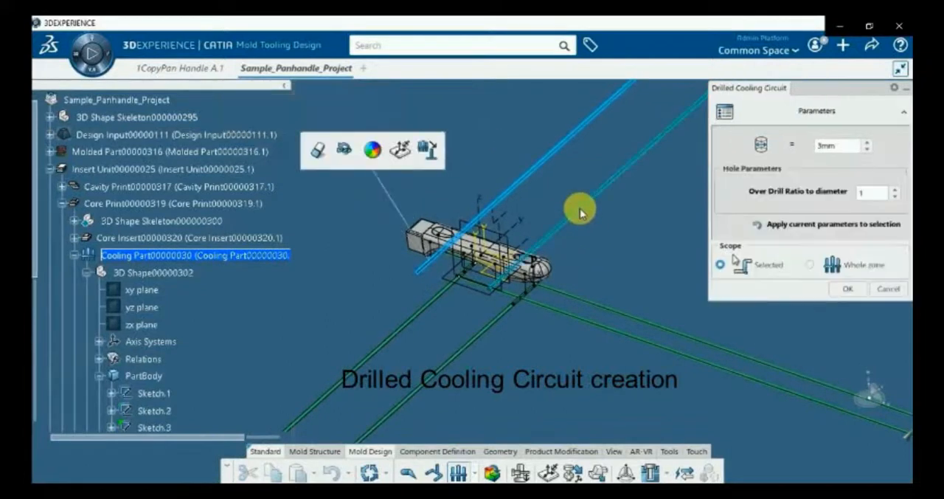
left_click(343, 157)
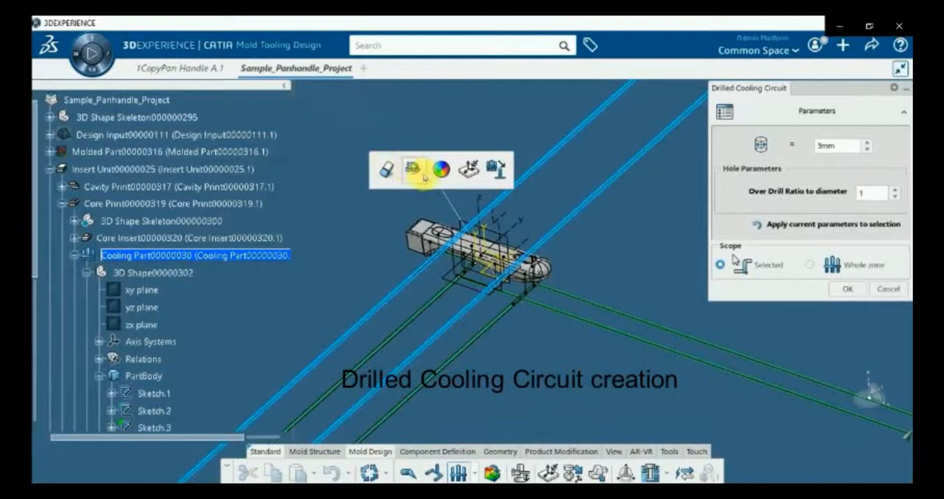
left_click(424, 177)
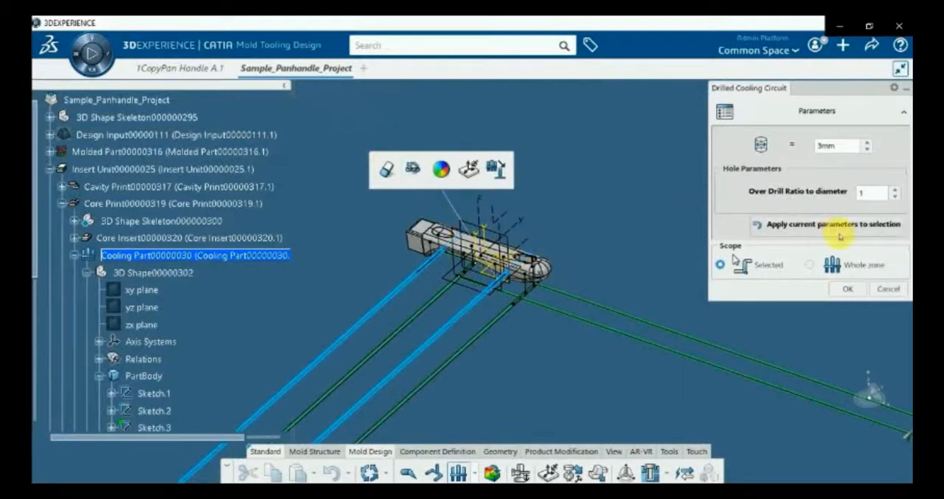
left_click(813, 266)
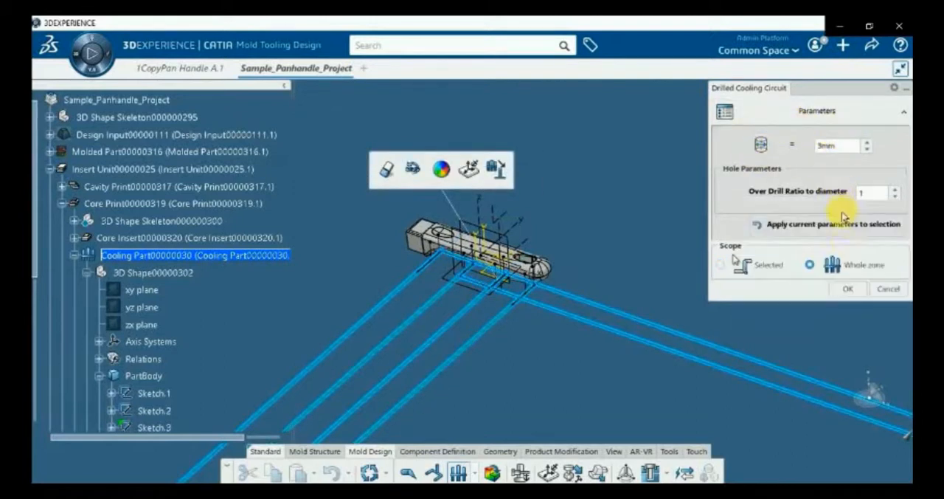
left_click(848, 295)
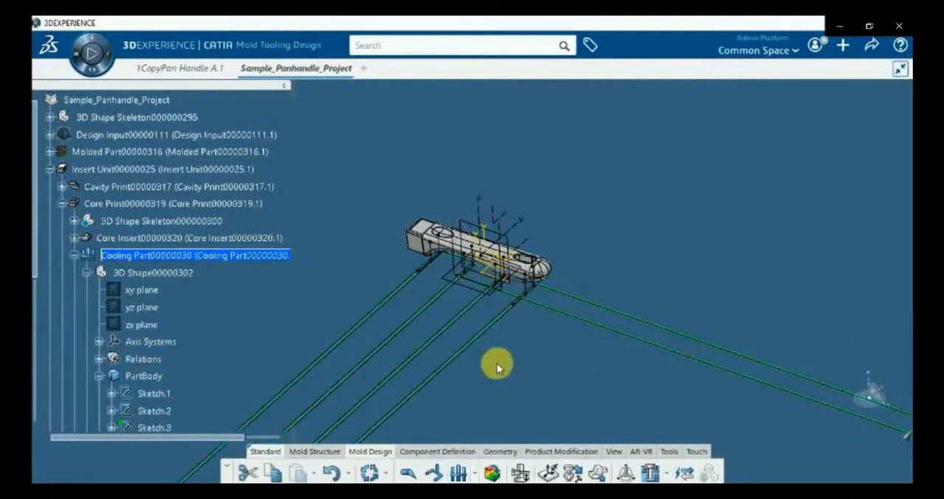
Add a second cooling zone with its own set of coolant bodies to the Cooling Part, starting from CoolantMainMachiningBody
middle_click_drag(508, 359, 625, 267)
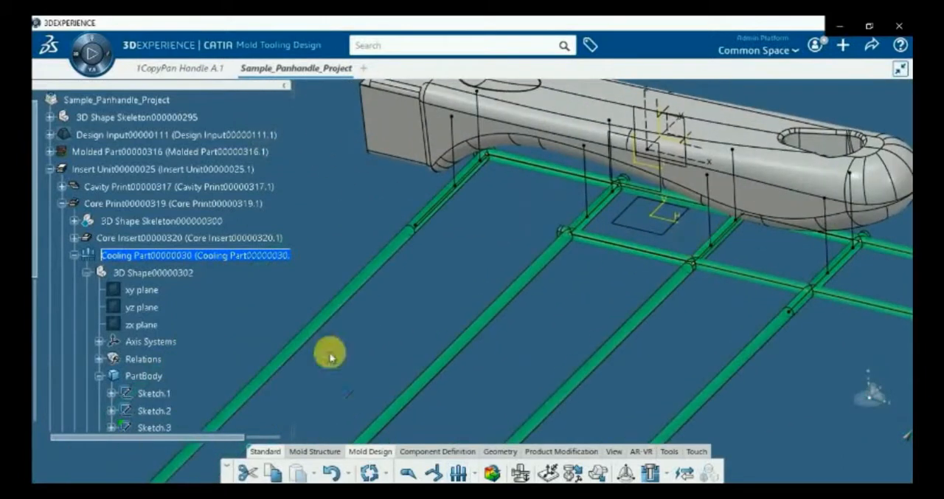
scroll(278, 321, "down", 3)
scroll(266, 314, "up", 2)
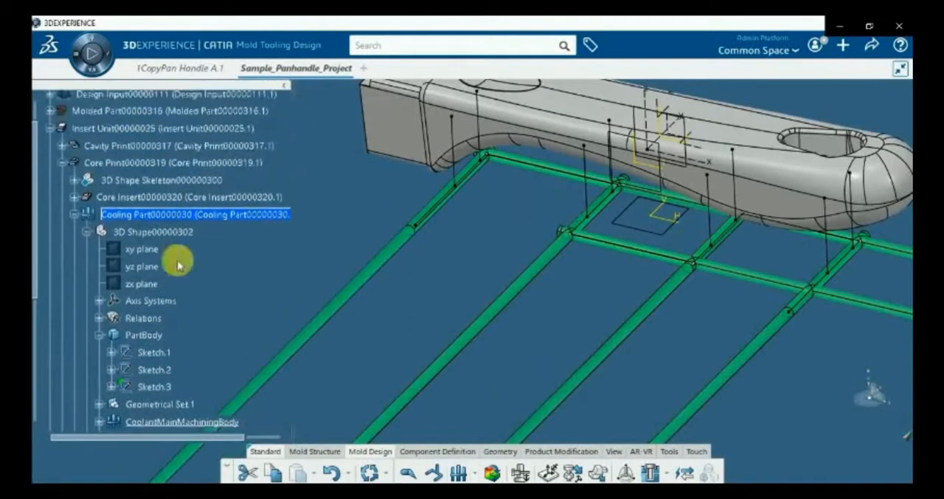
left_click(74, 214)
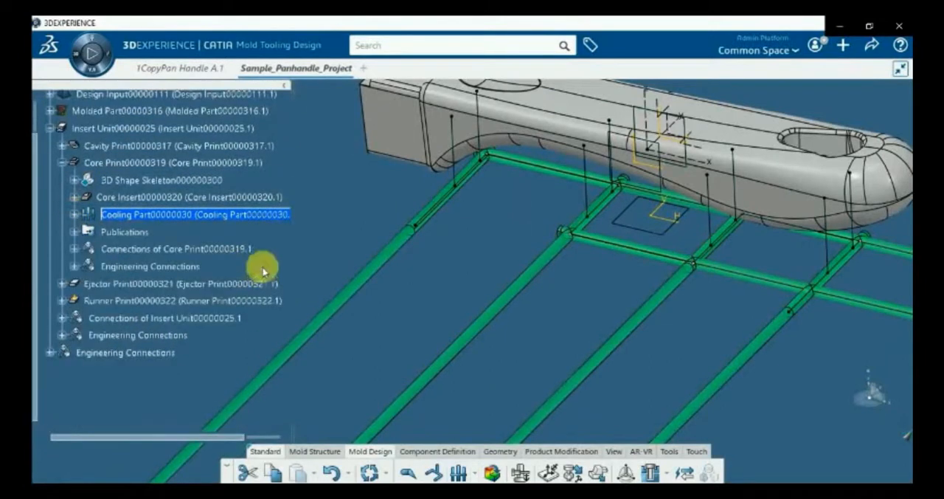
left_click(73, 214)
scroll(233, 271, "down", 3)
left_click(223, 265)
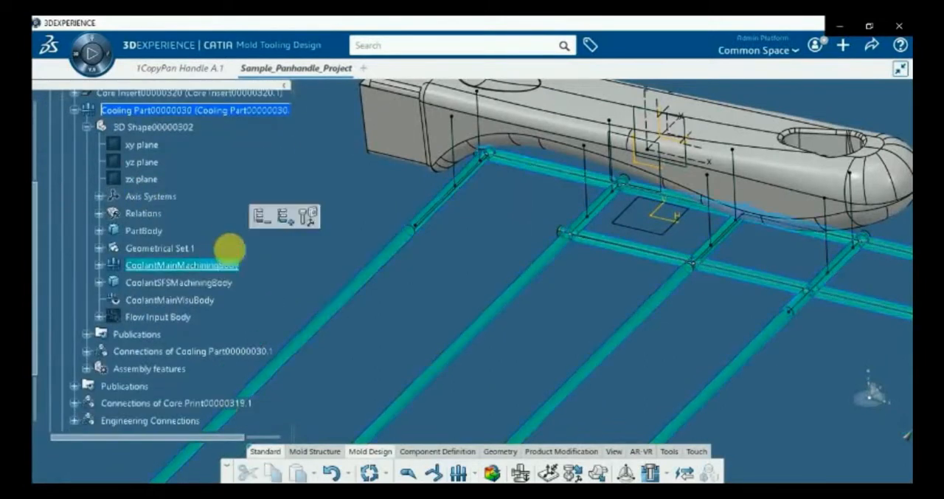
left_click(294, 222)
left_click(449, 303)
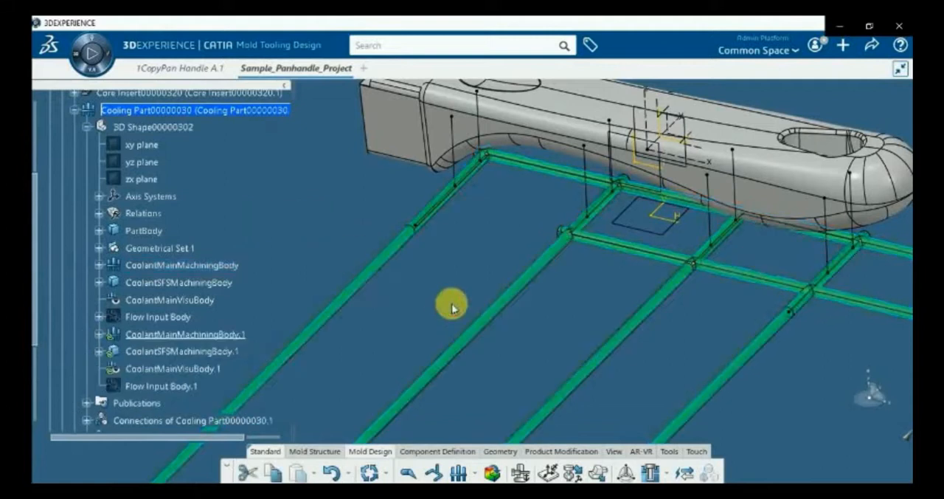
Create a 3 mm Drilled Cooling Circuit from the far-side vertical lines sketch, using the Whole zone scope and the Baffle type
left_click(458, 472)
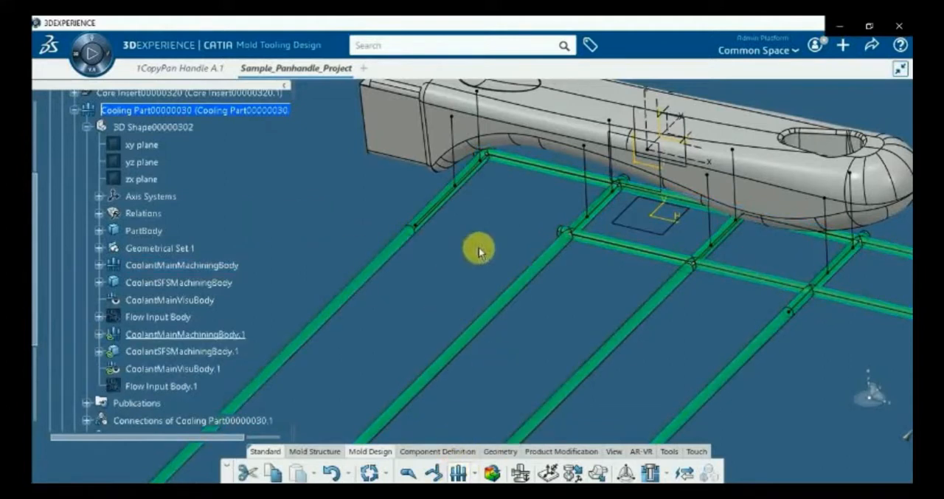
middle_click_drag(494, 236, 503, 173)
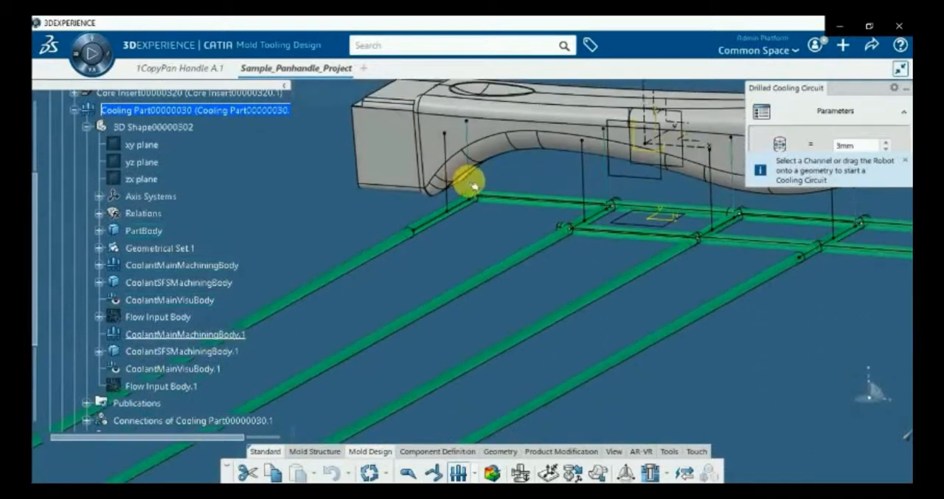
left_click(469, 182)
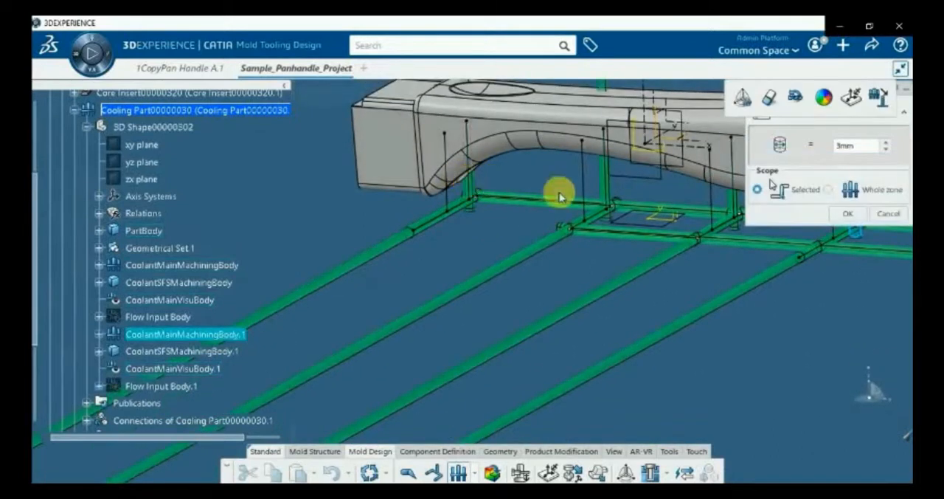
left_click(827, 191)
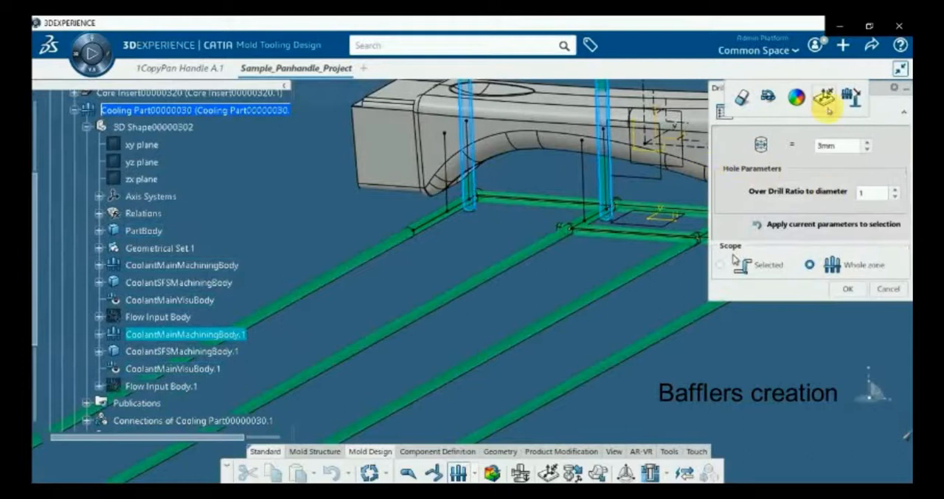
left_click(852, 98)
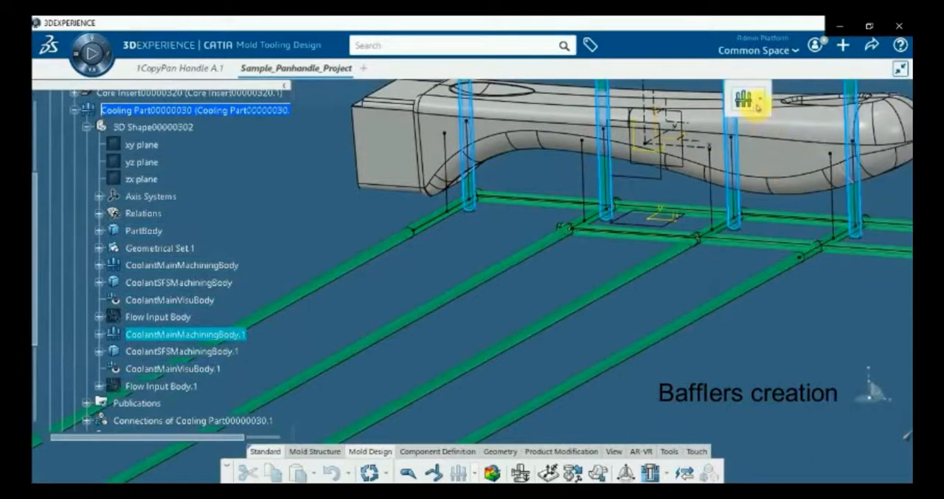
left_click(761, 104)
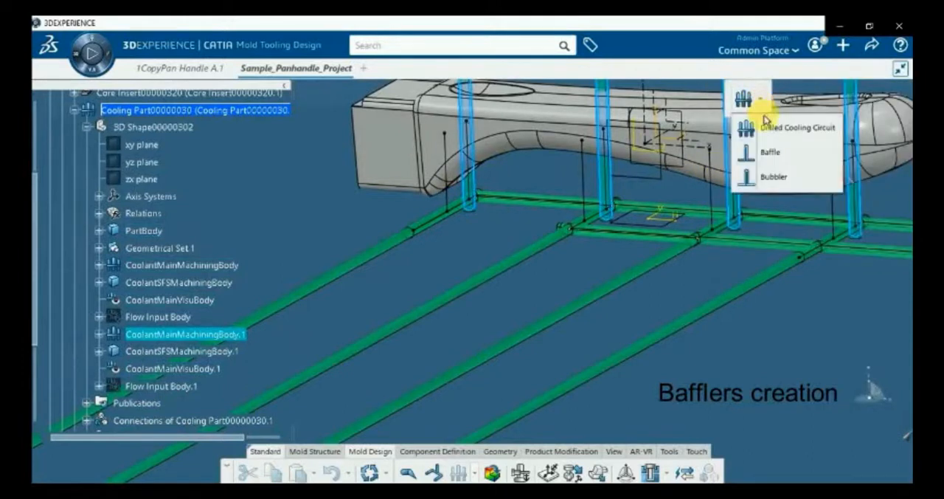
left_click(772, 157)
middle_click_drag(650, 195, 452, 303)
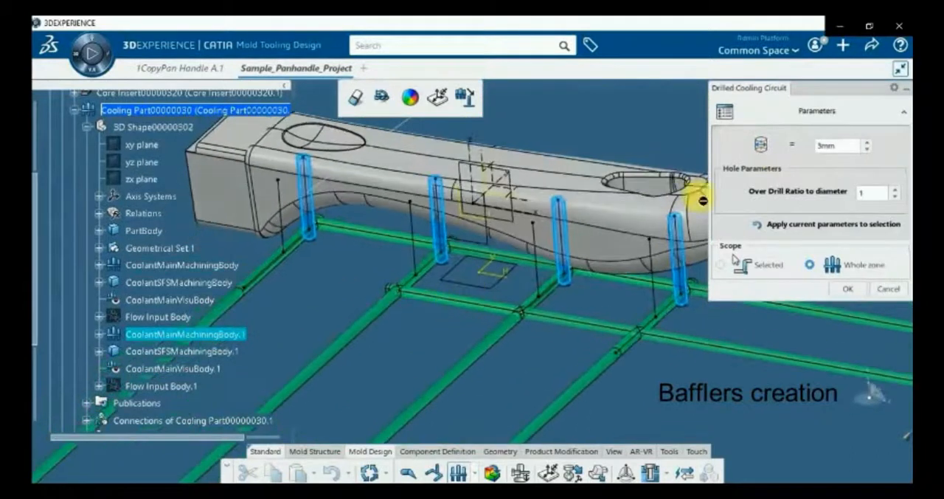
left_click(848, 288)
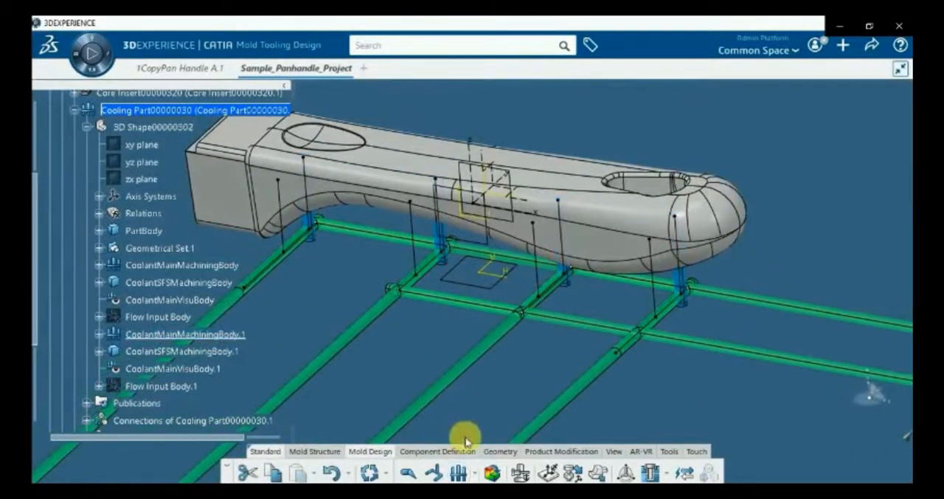
Create 3 mm channels from the near-side vertical lines sketch and apply the Bubbler type to the Whole zone
left_click(458, 473)
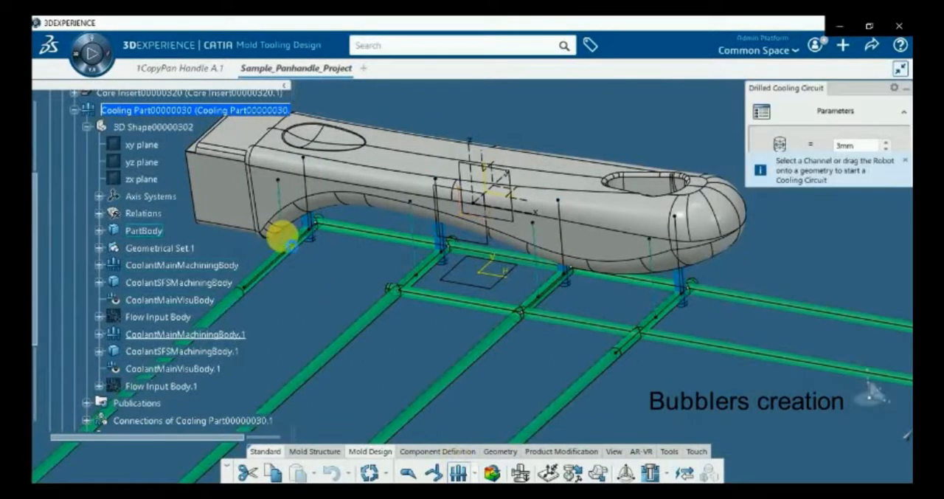
left_click(284, 237)
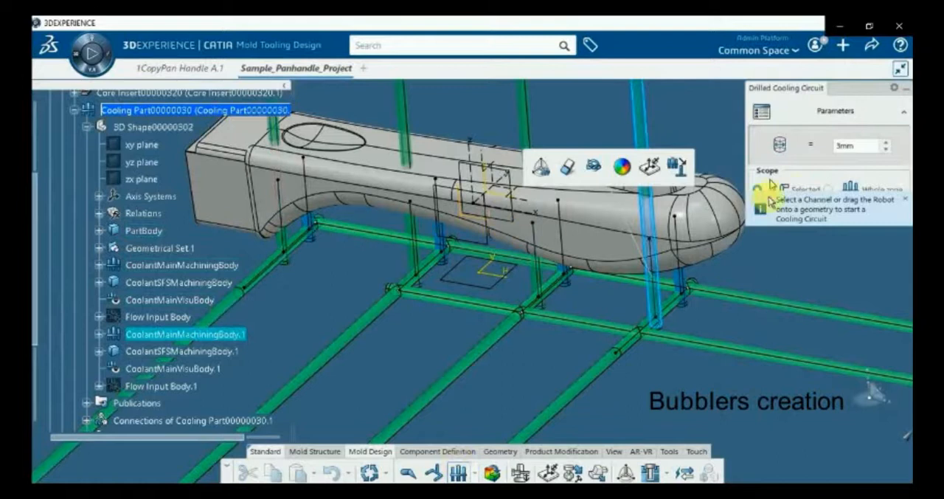
left_click(829, 189)
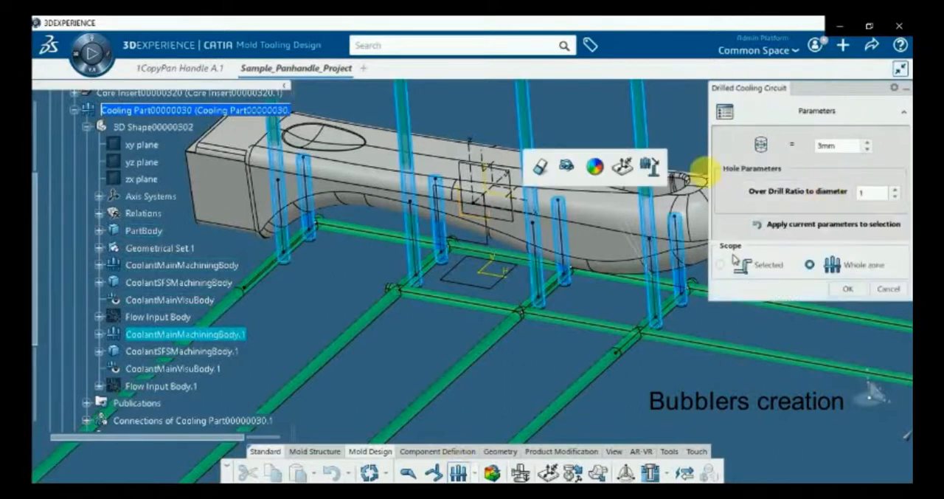
left_click(650, 168)
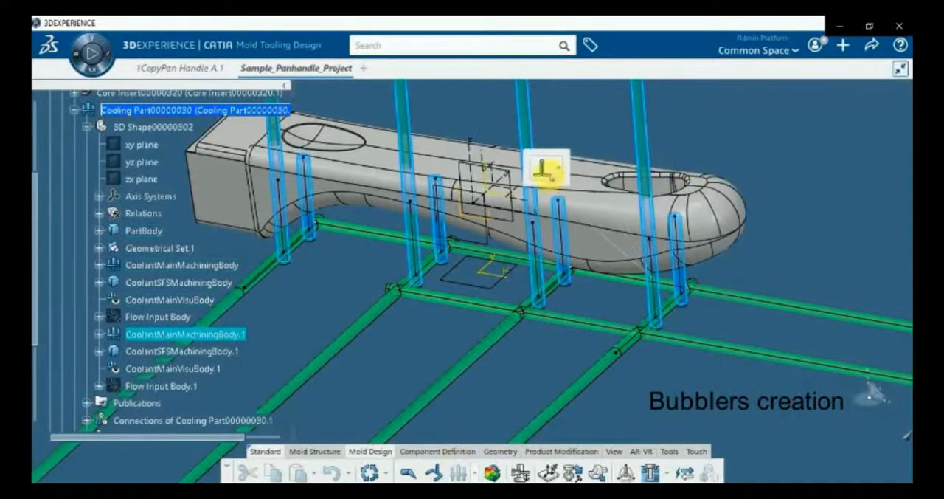
left_click(559, 173)
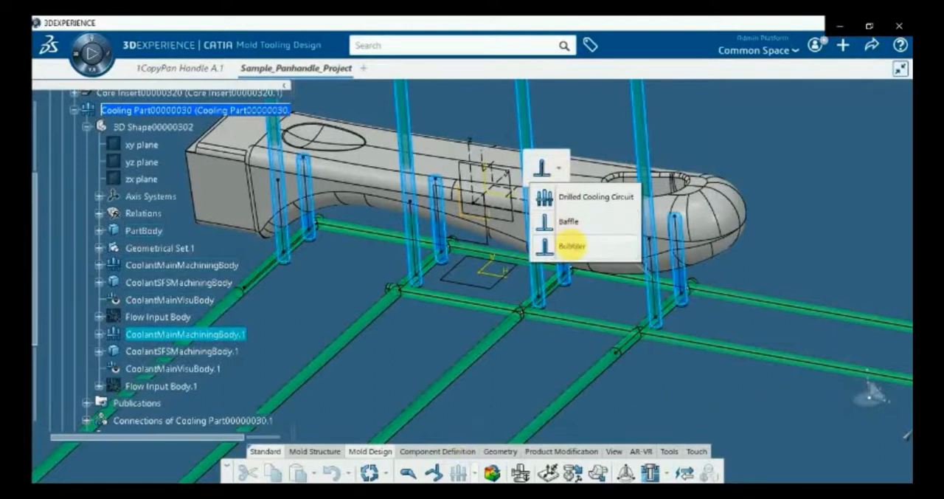
left_click(572, 246)
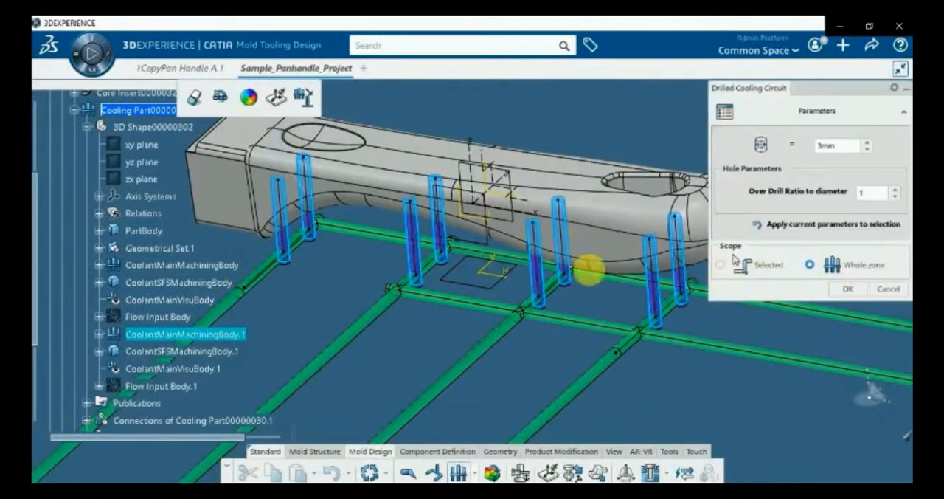
left_click(846, 288)
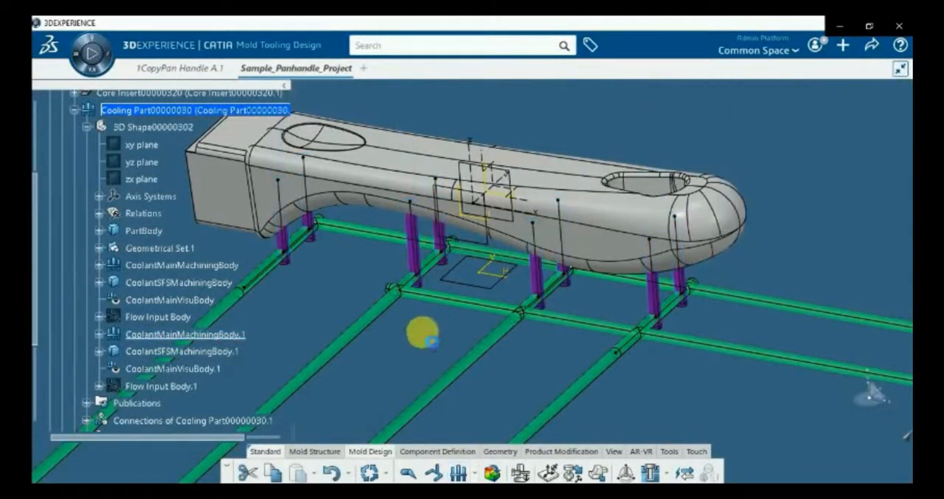
Hide the Cooling Part under the Core Print and turn the pan handle to show its underside
scroll(472, 347, "down", 3)
scroll(256, 262, "up", 2)
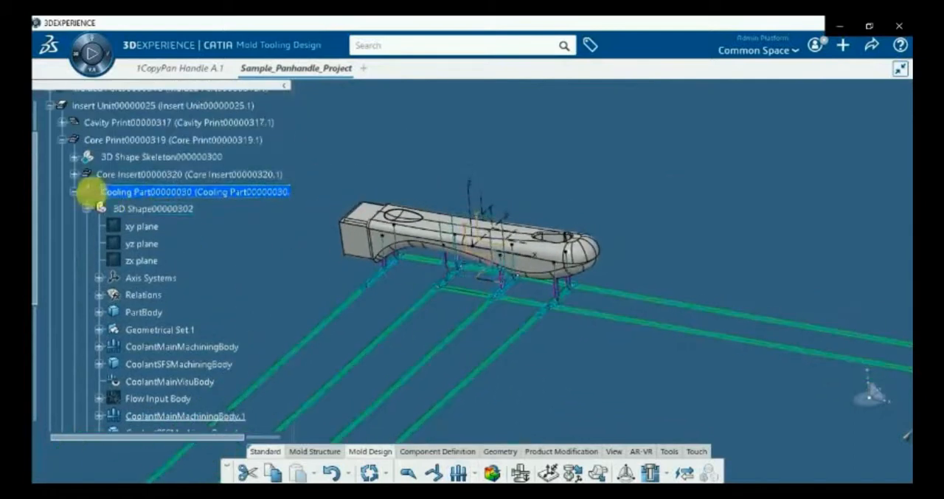
left_click(74, 192)
left_click(64, 140)
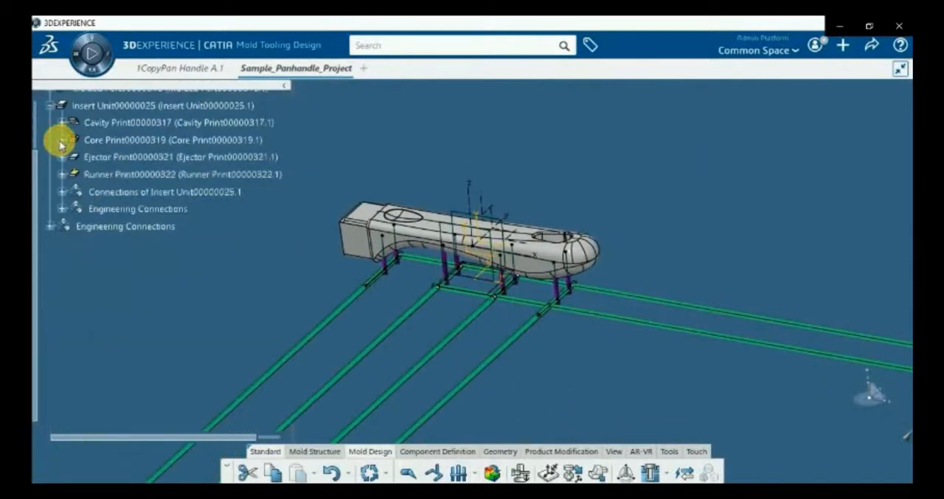
scroll(316, 248, "up", 1)
scroll(472, 310, "up", 4)
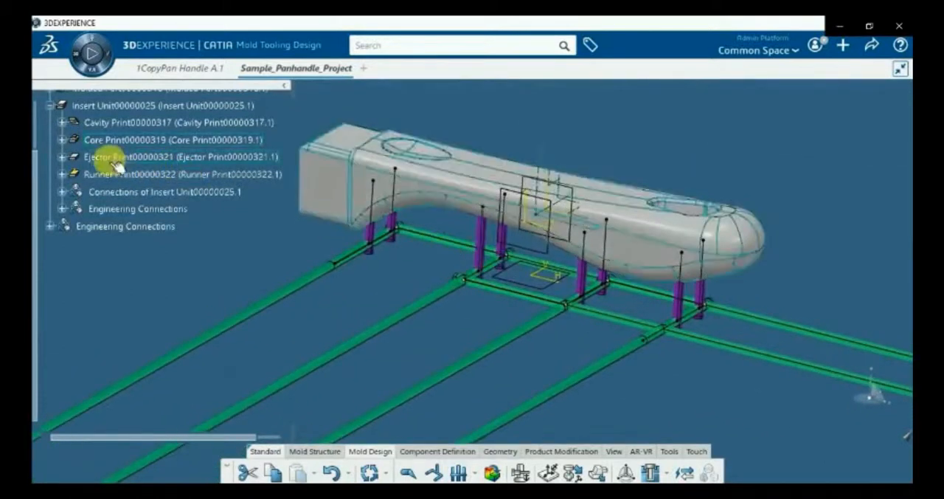
left_click(62, 140)
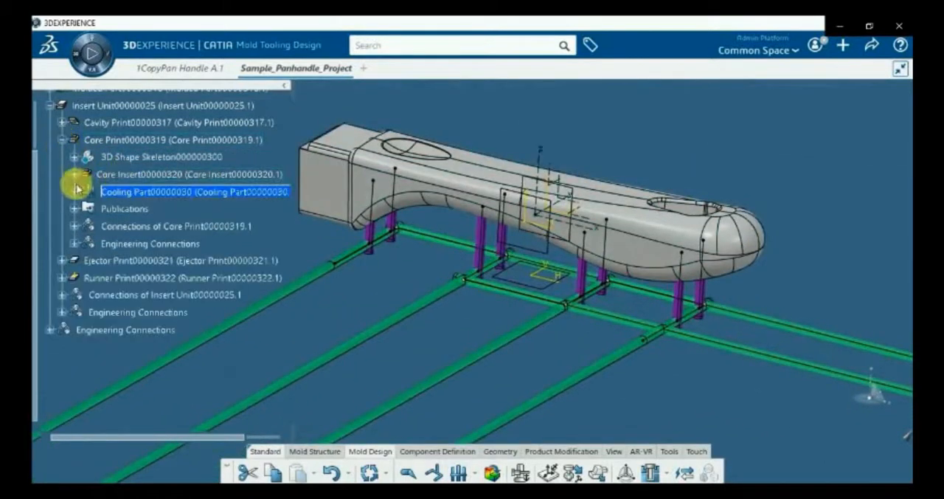
right_click(179, 192)
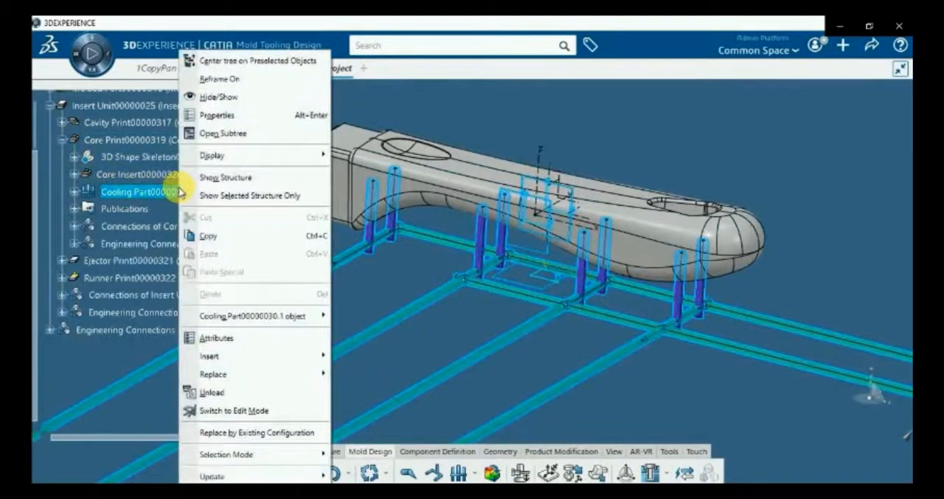
left_click(210, 97)
middle_click_drag(470, 357, 500, 307)
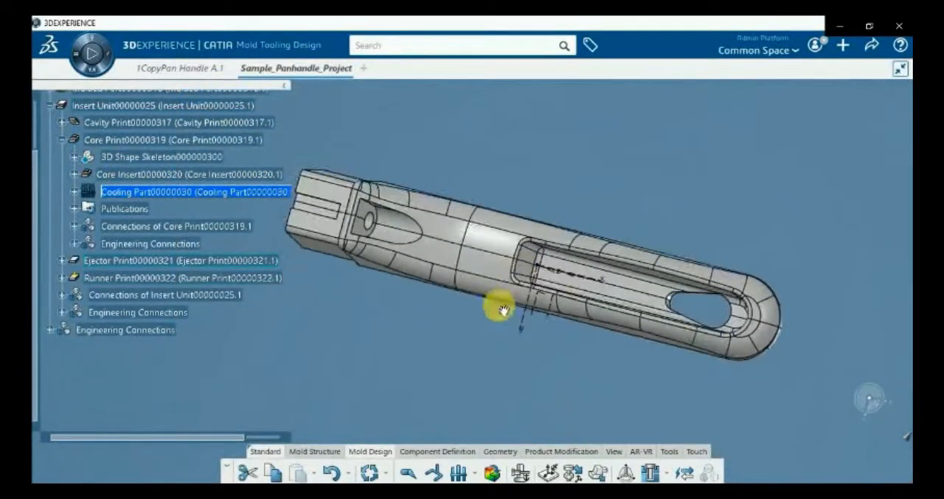
Activate the Ejector Print's 3D Shape Skeleton and insert a geometrical set named Surface in it
left_click(61, 139)
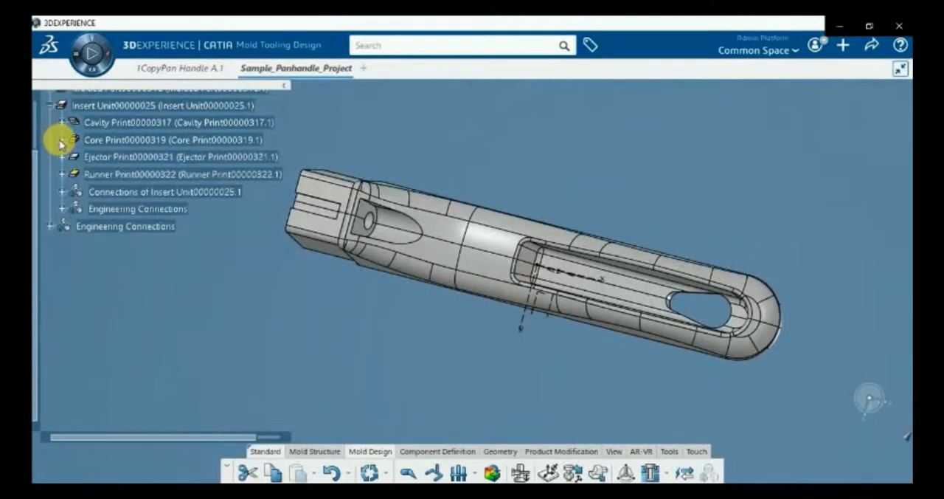
left_click(62, 156)
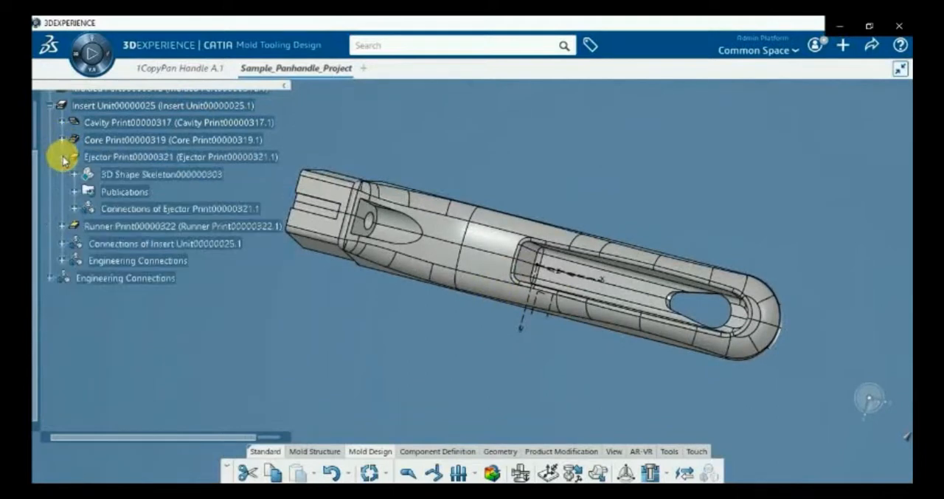
left_click(140, 175)
double_click(141, 176)
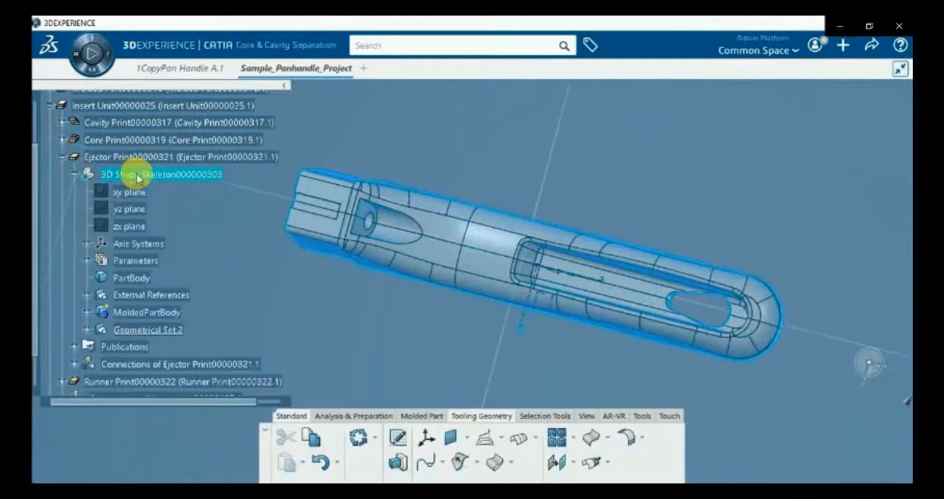
right_click(137, 177)
mouse_move(201, 477)
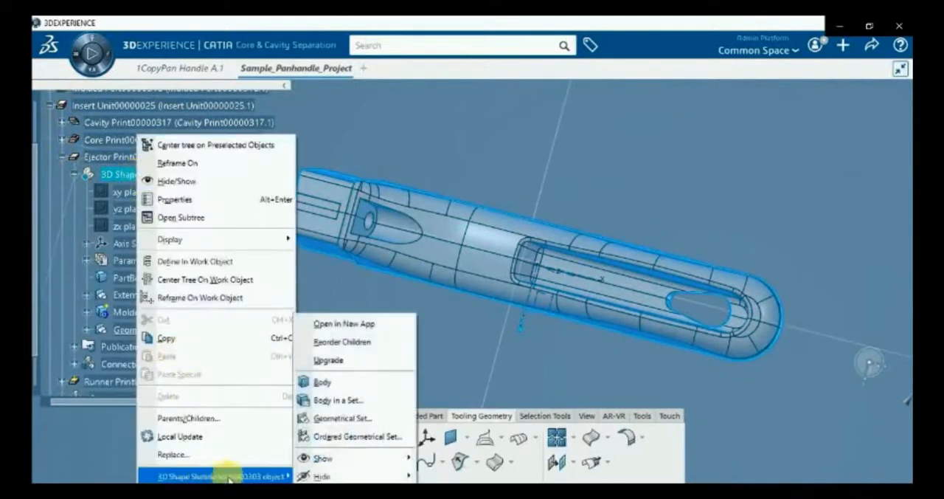
left_click(318, 421)
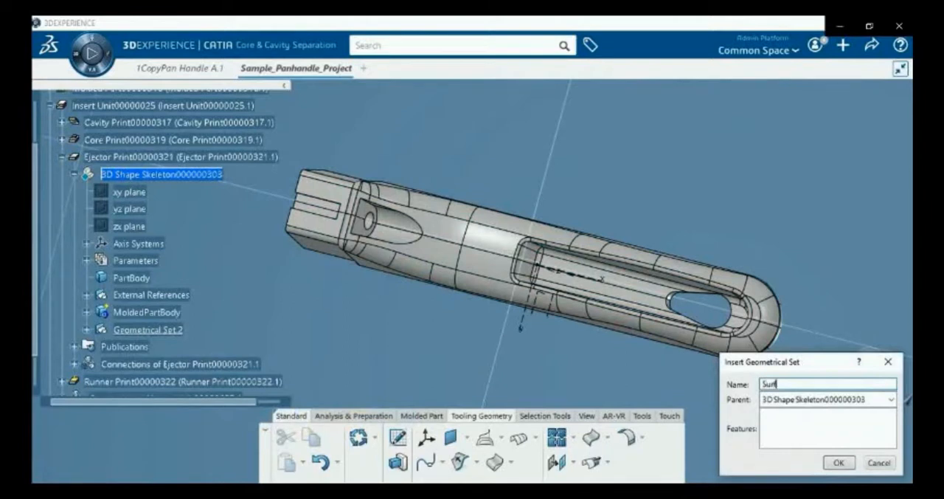
left_click(839, 464)
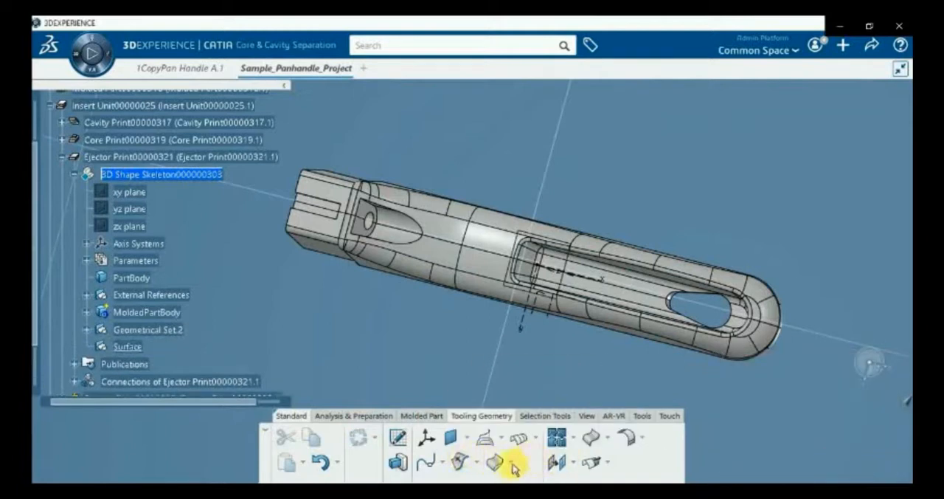
Start an Extract with no propagation and multiple elements, selecting the smooth underside faces between the round boss and the long pocket
left_click(607, 440)
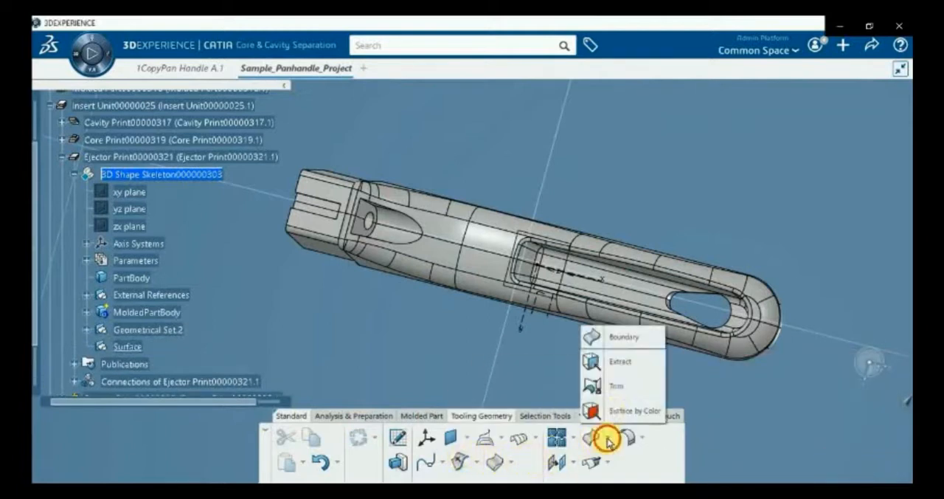
left_click(616, 362)
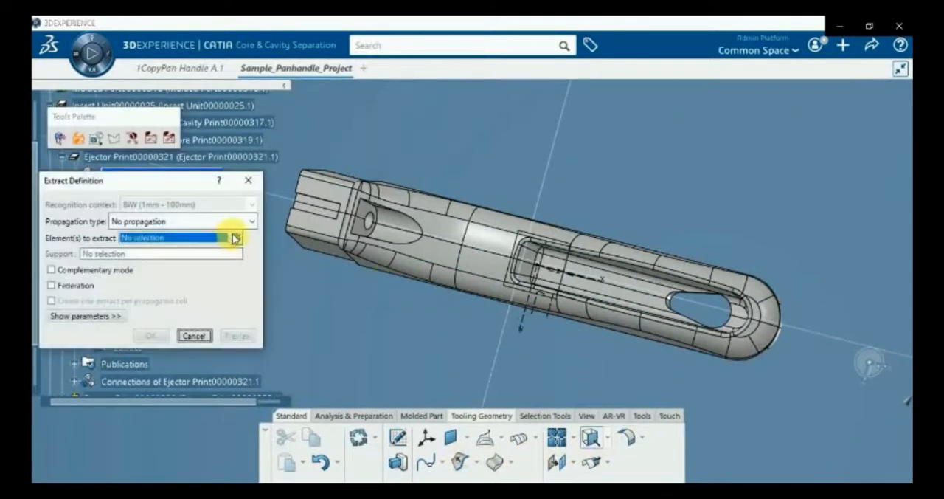
left_click(235, 237)
left_click(440, 242)
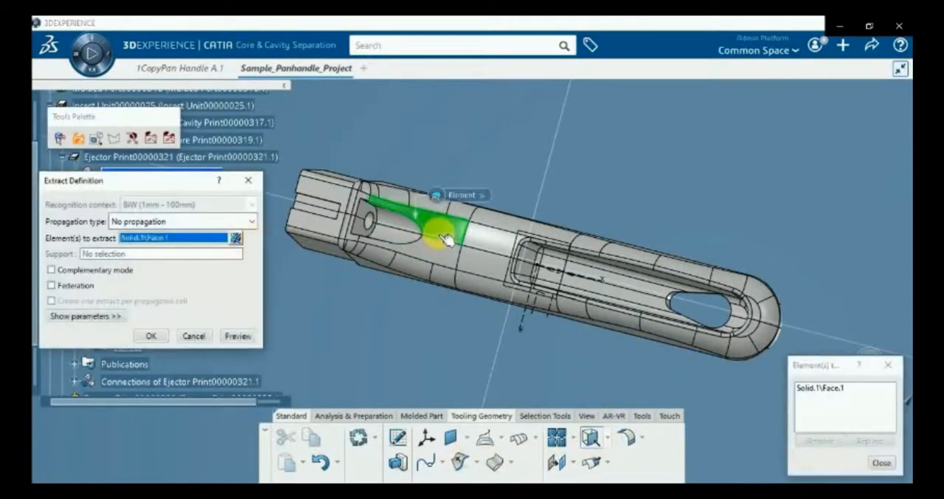
left_click(473, 239)
left_click(484, 270)
left_click(484, 269)
middle_click_drag(478, 385, 489, 242)
middle_click_drag(489, 242, 365, 297)
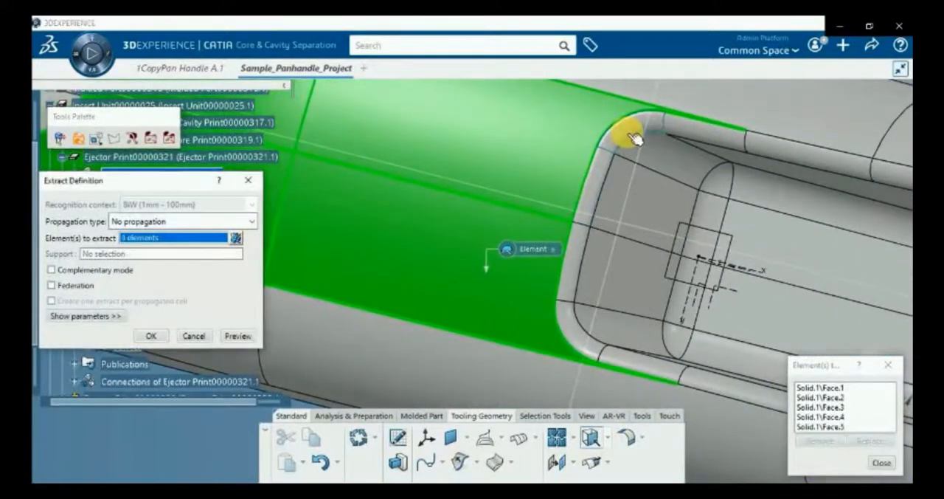
Add the rounded rim faces and the end-wall faces at the boss-side end of the pocket to the extraction
left_click(620, 140)
left_click(577, 329)
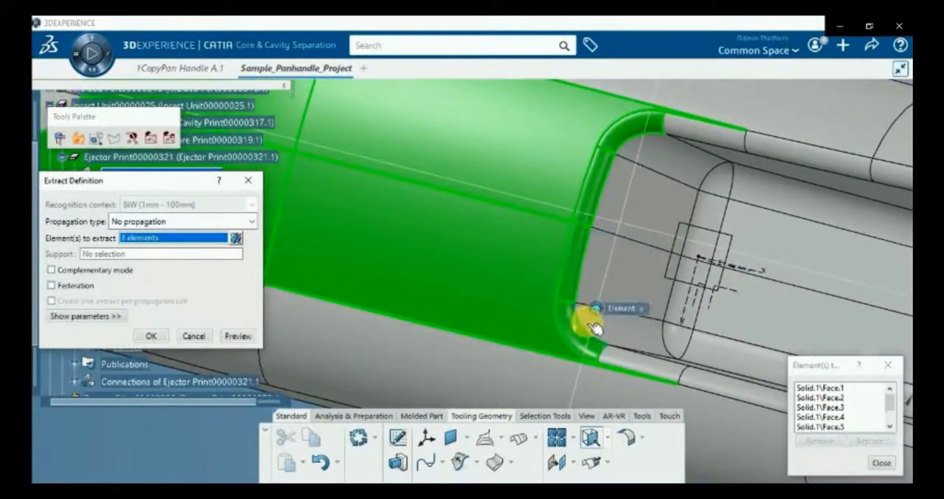
left_click(612, 337)
left_click(593, 285)
left_click(655, 206)
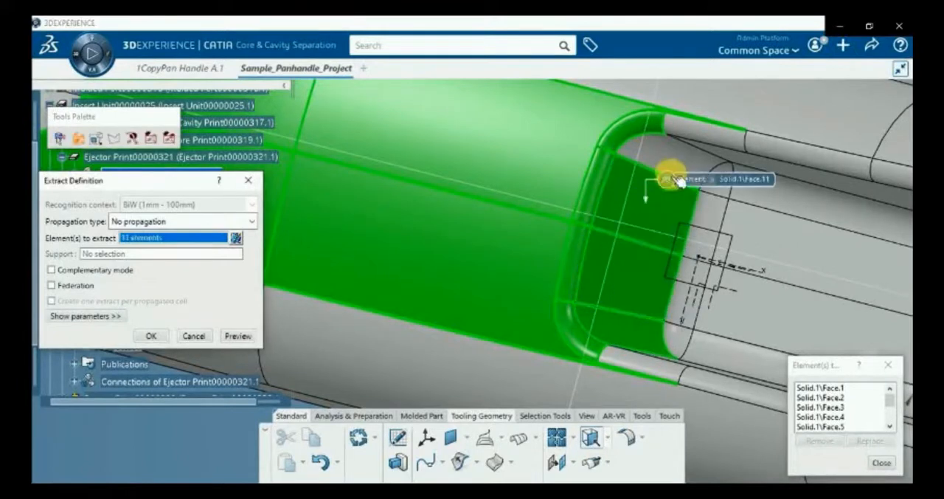
Add the pocket's remaining corner faces and the fillet faces between its end wall and floor to the extraction
left_click(668, 144)
left_click(723, 185)
left_click(693, 287)
left_click(681, 317)
left_click(675, 343)
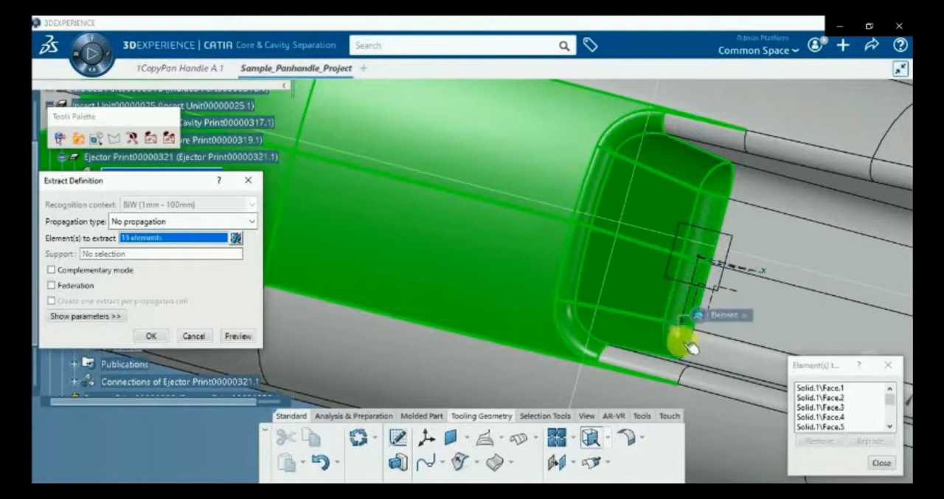
Add the long pocket floor and adjoining fillet faces, and complete the extraction of all 20 selected elements
left_click(709, 350)
left_click(764, 318)
left_click(797, 238)
left_click(795, 200)
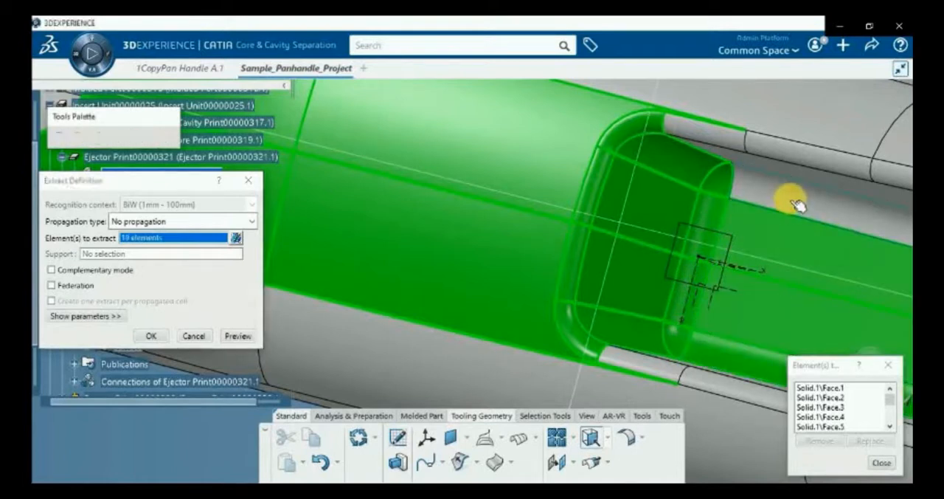
left_click(882, 465)
scroll(565, 329, "down", 8)
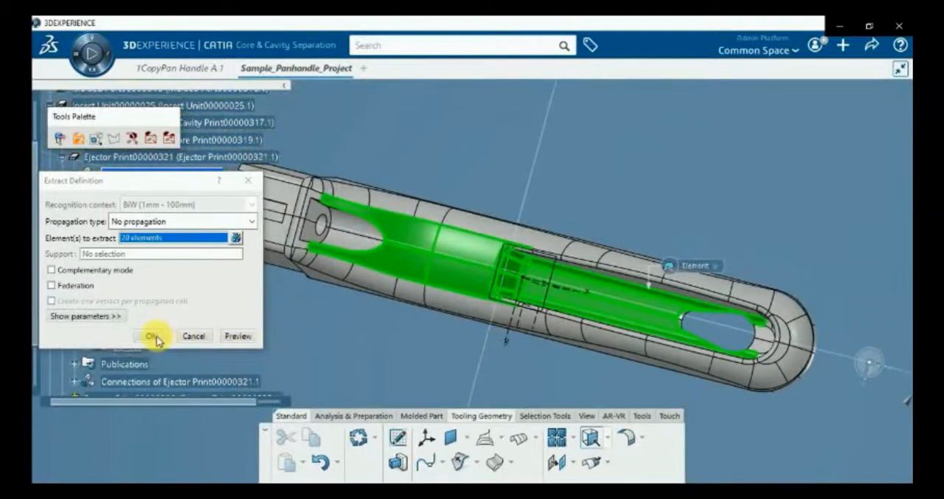
middle_click_drag(418, 348, 426, 366)
scroll(466, 246, "up", 10)
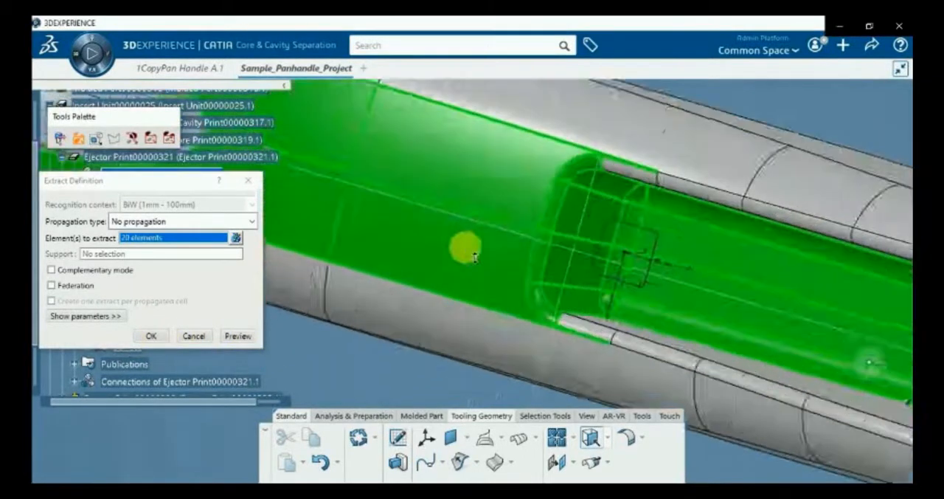
scroll(534, 224, "down", 10)
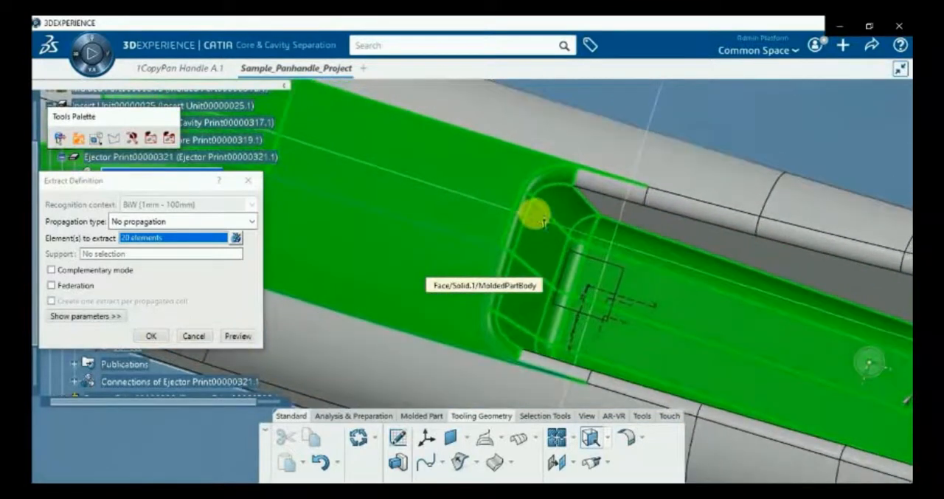
left_click(151, 336)
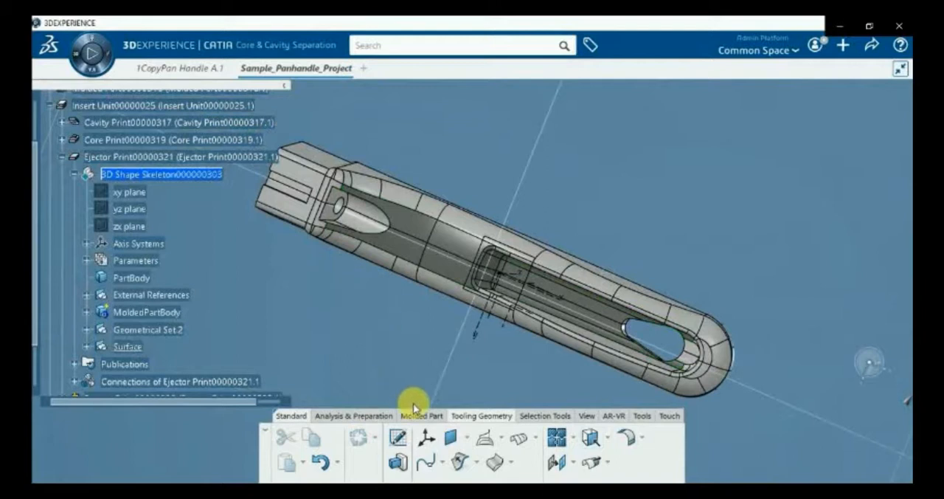
Join the extracted faces into one surface, gathering the adjacent extracts with Angular Propagation
left_click(408, 249)
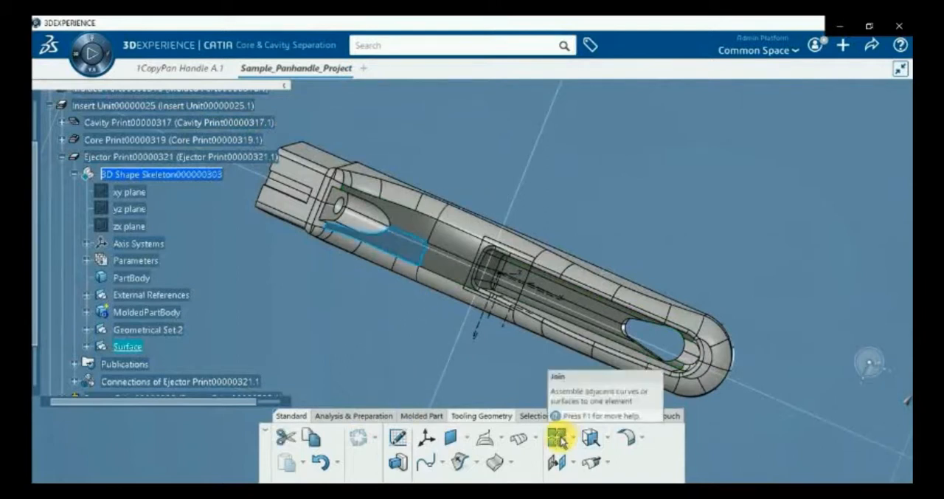
left_click(559, 439)
right_click(699, 265)
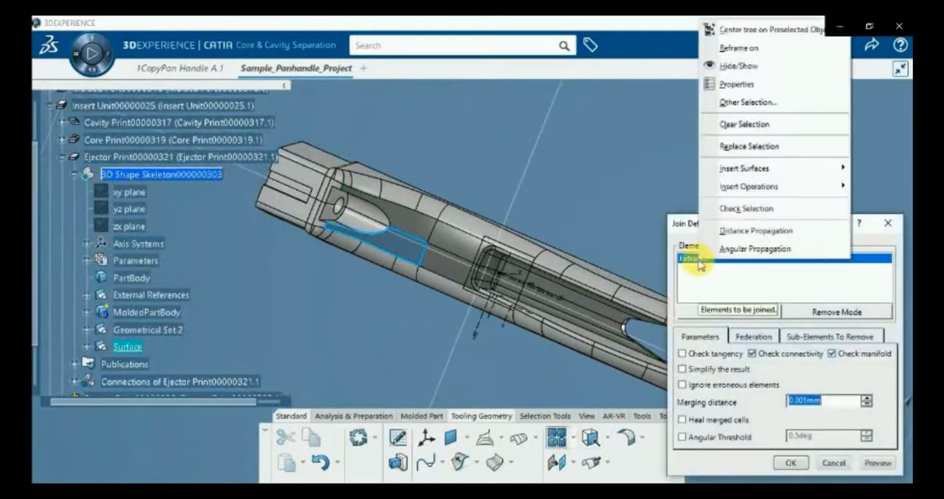
left_click(727, 245)
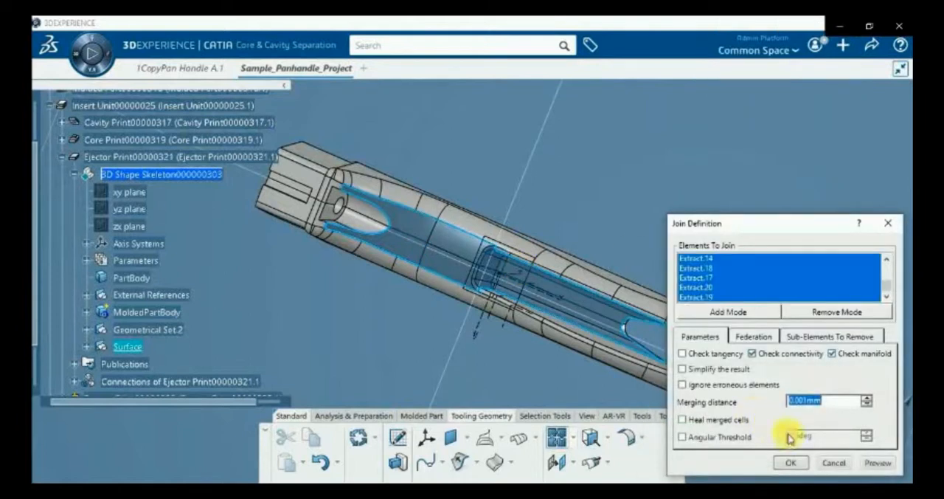
left_click(802, 462)
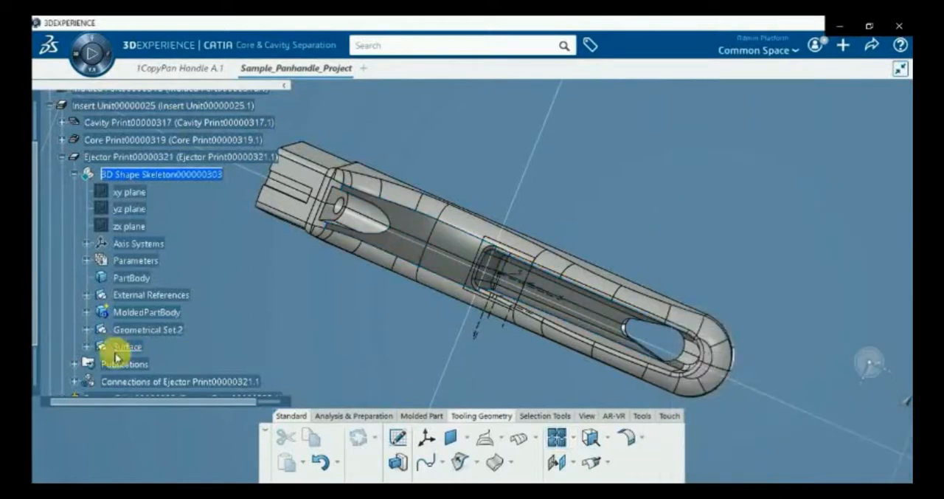
Examine the joined surface in the Surface set and check which area of the handle's underside it covers
left_click(87, 346)
scroll(185, 315, "down", 2)
left_click(135, 291)
left_click(417, 355)
middle_click_drag(405, 257, 389, 309)
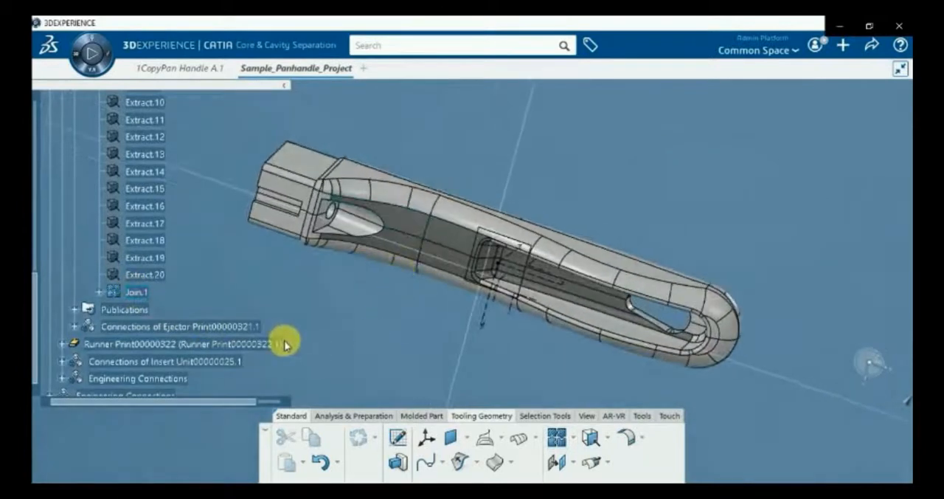
scroll(201, 307, "up", 2)
scroll(201, 307, "up", 4)
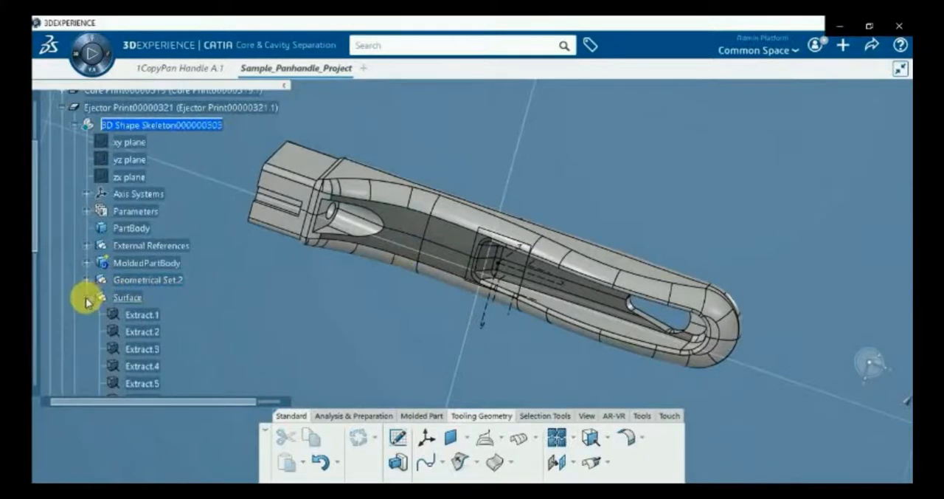
scroll(204, 276, "up", 2)
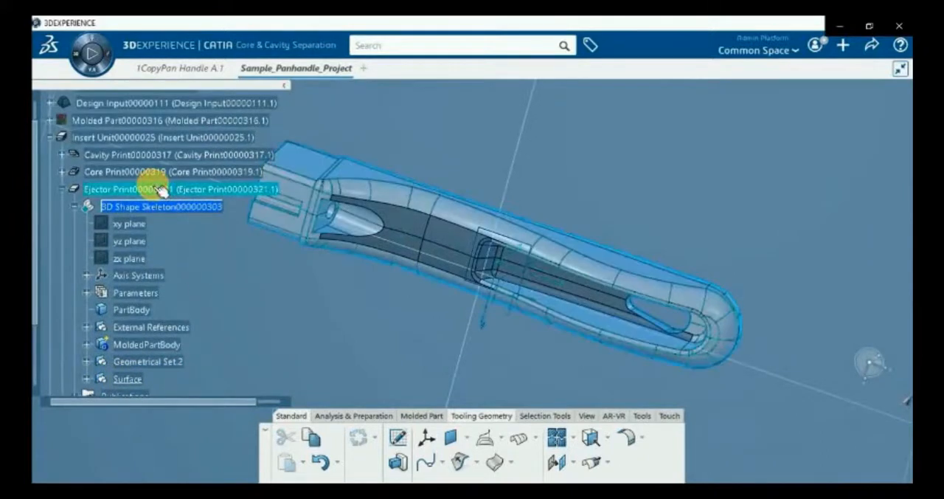
Activate the Ejector Print and start a Form Ejection Component Reservation of type Ejector, with Join.1 as its surface
double_click(158, 189)
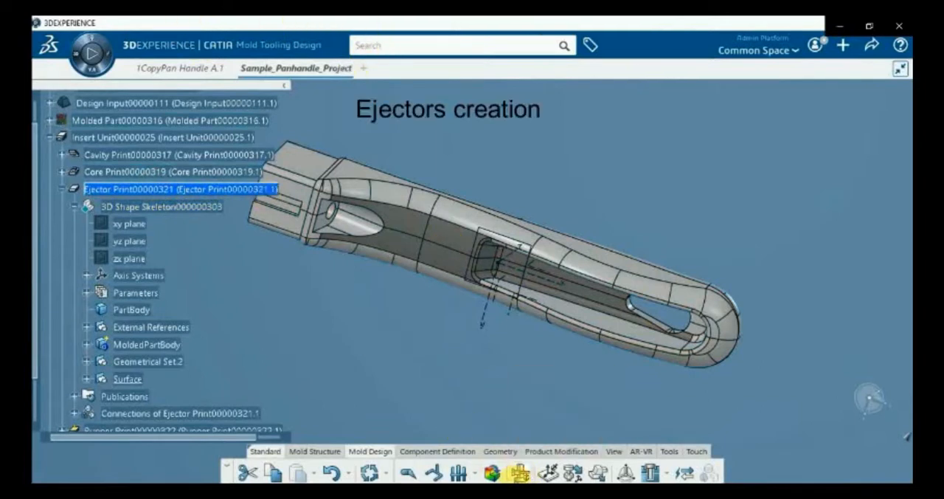
left_click(521, 472)
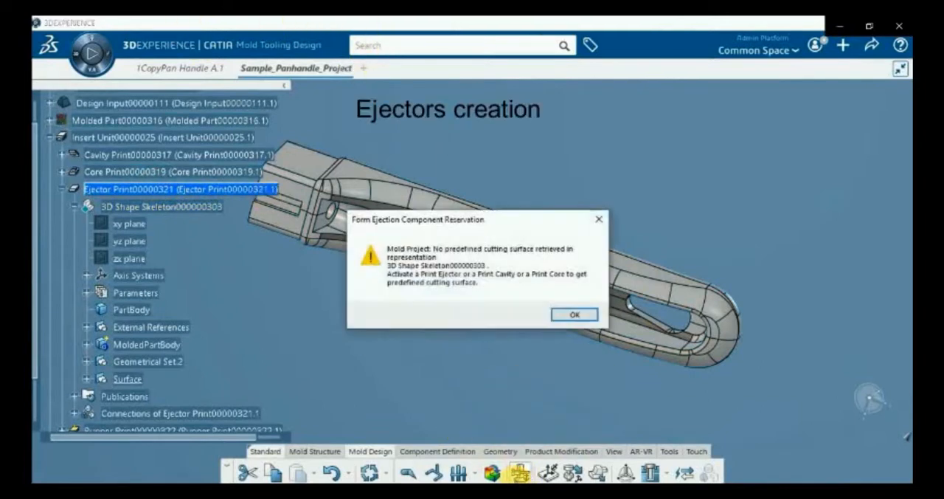
left_click(568, 315)
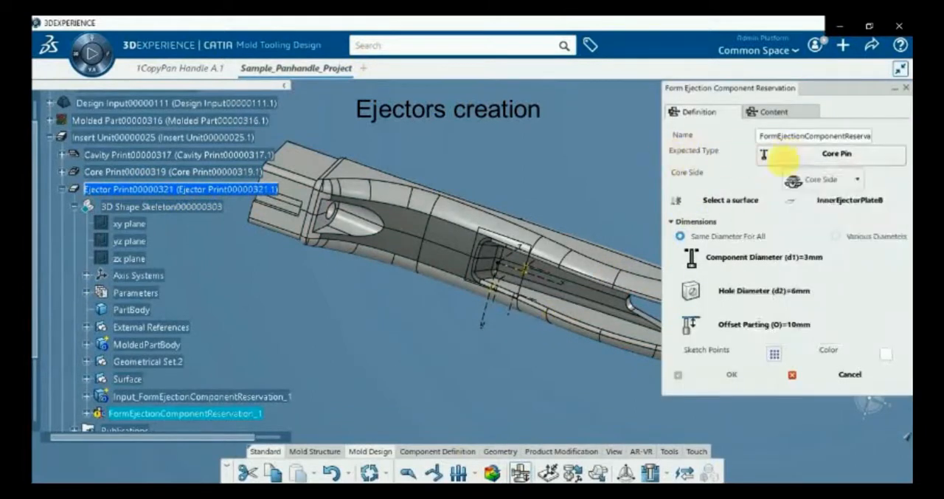
left_click(841, 157)
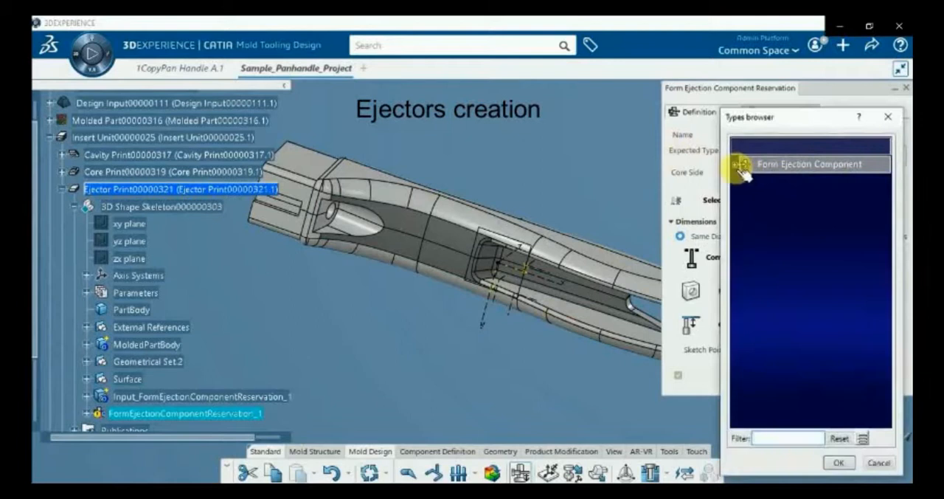
left_click(739, 165)
left_click(763, 197)
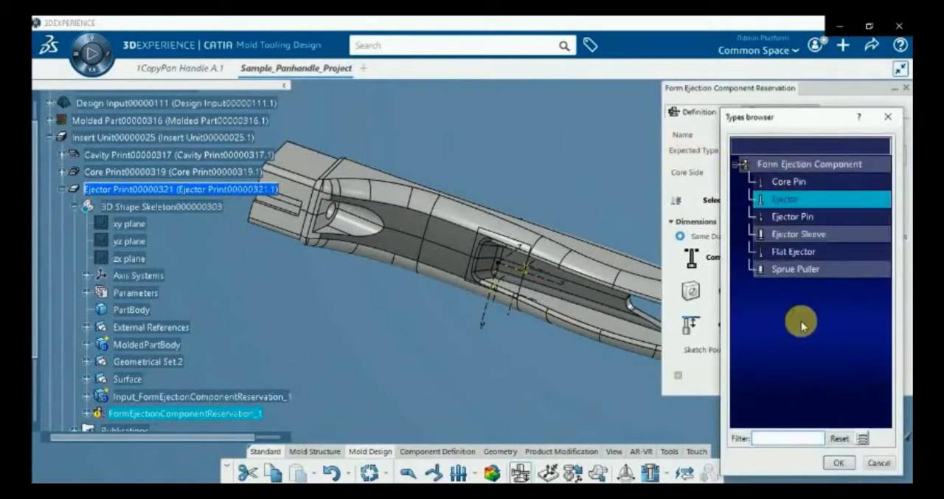
left_click(837, 462)
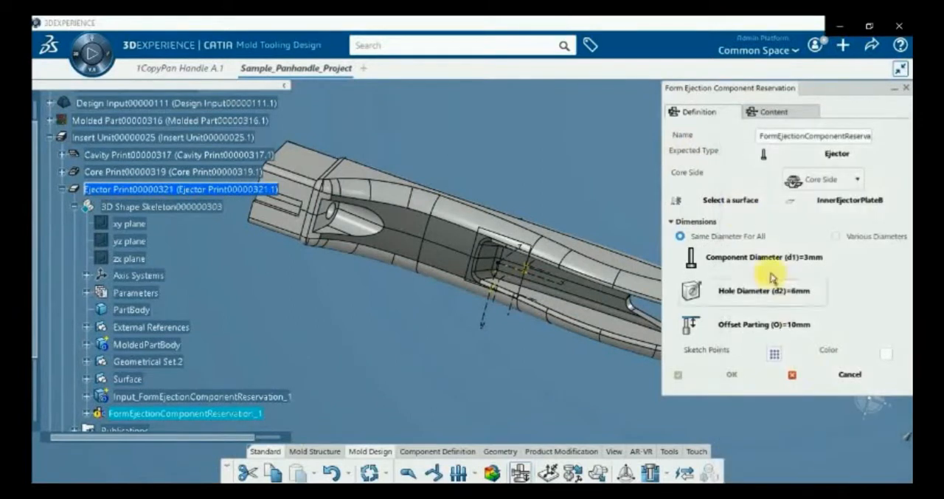
left_click(415, 233)
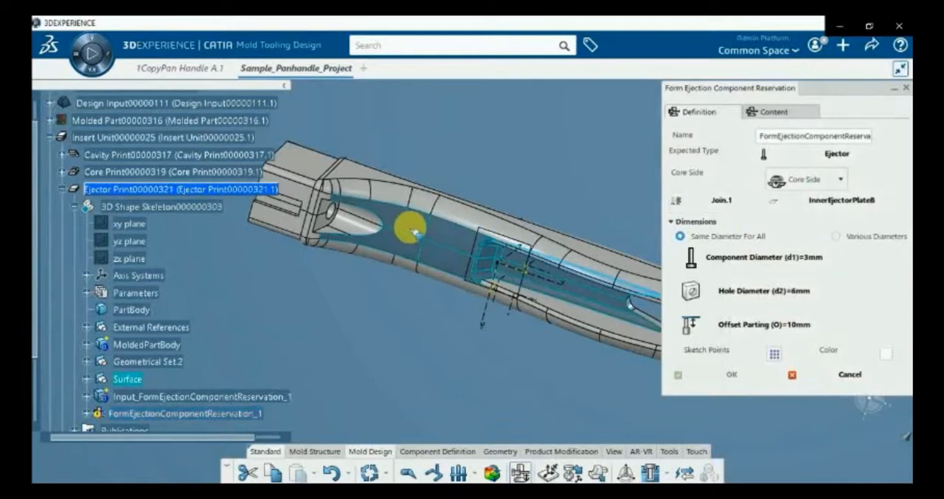
Open the ejector point sketch and place two points on the smooth area between the round boss and the pocket
left_click(774, 354)
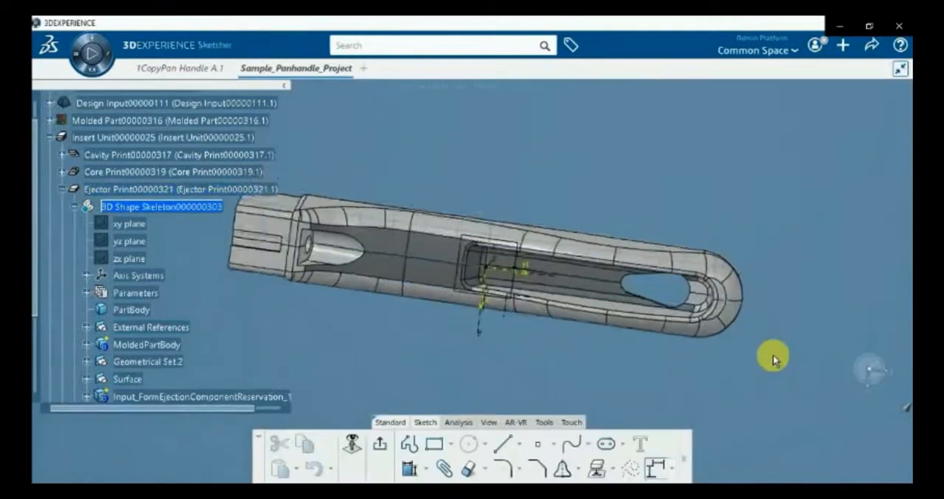
left_click(537, 444)
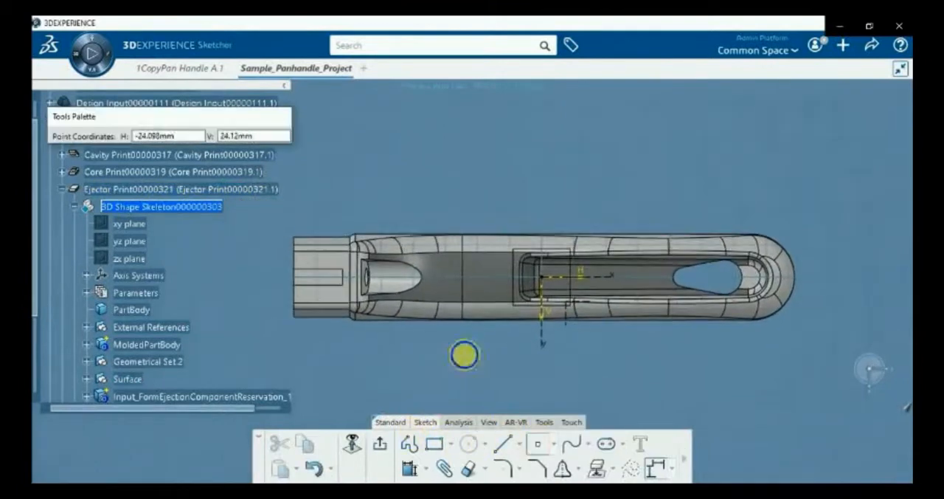
scroll(489, 270, "up", 5)
left_click(419, 244)
left_click(526, 402)
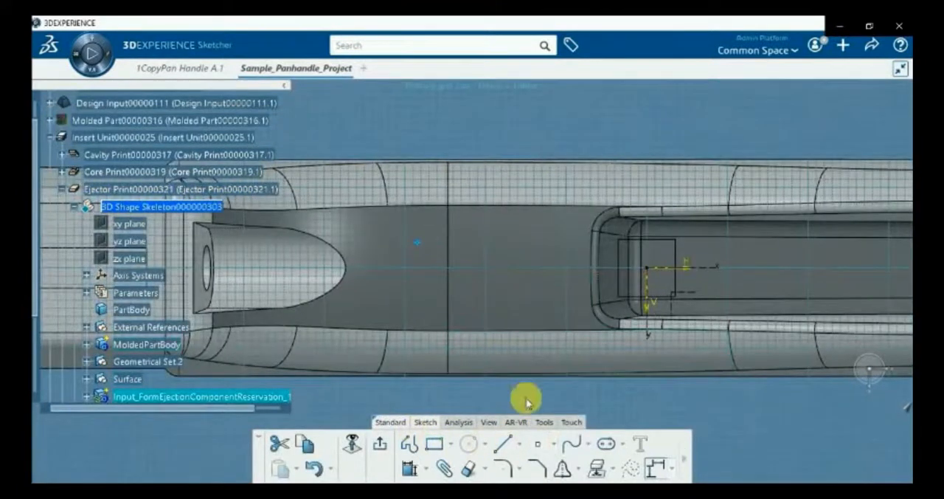
left_click(537, 444)
left_click(542, 294)
left_click(531, 359)
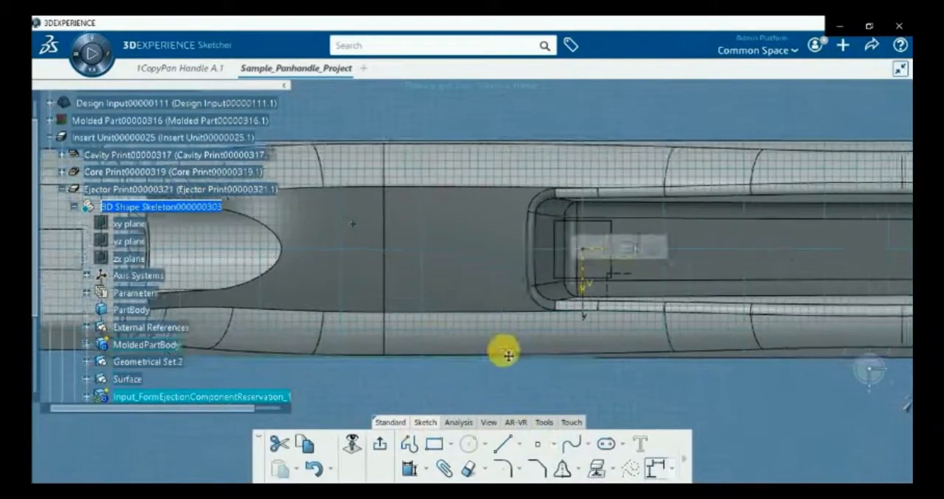
Place two points on the pocket floor, one at about H 15 mm, V 2.4 mm and one nearer the slot, and exit the sketch
left_click(541, 446)
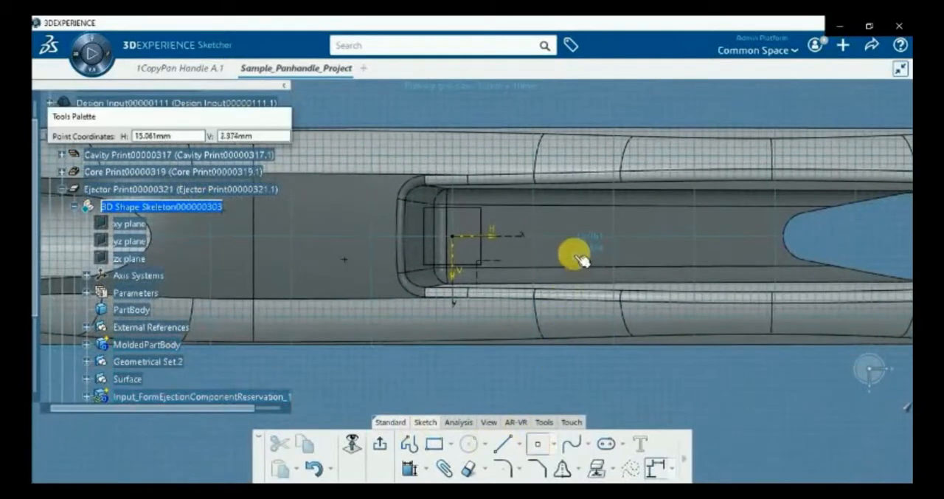
left_click(574, 254)
left_click(539, 443)
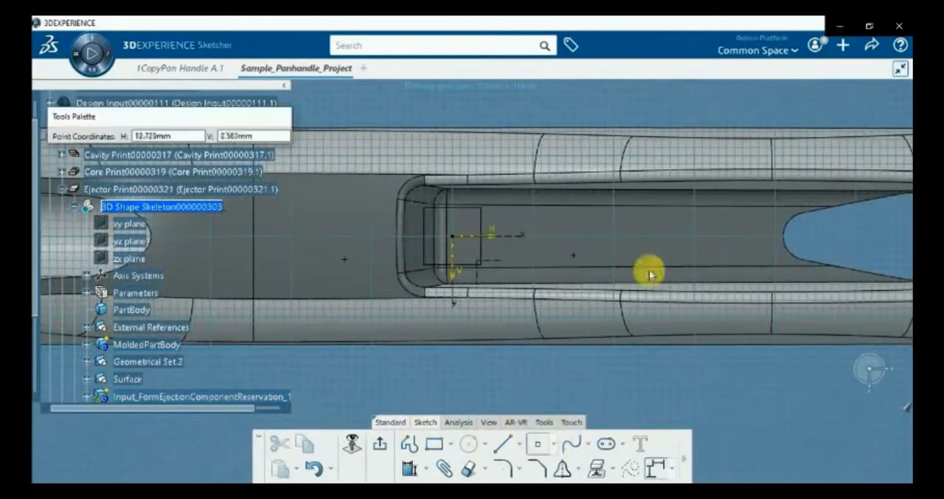
left_click(720, 211)
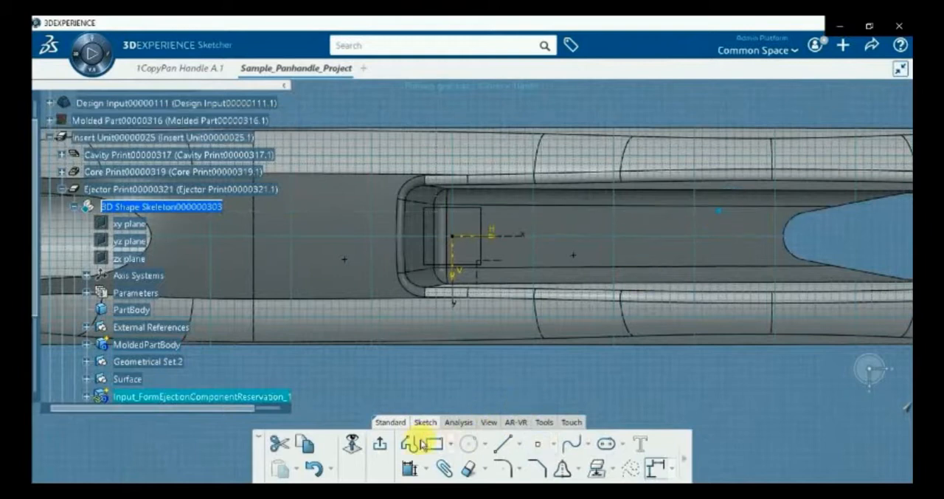
left_click(380, 444)
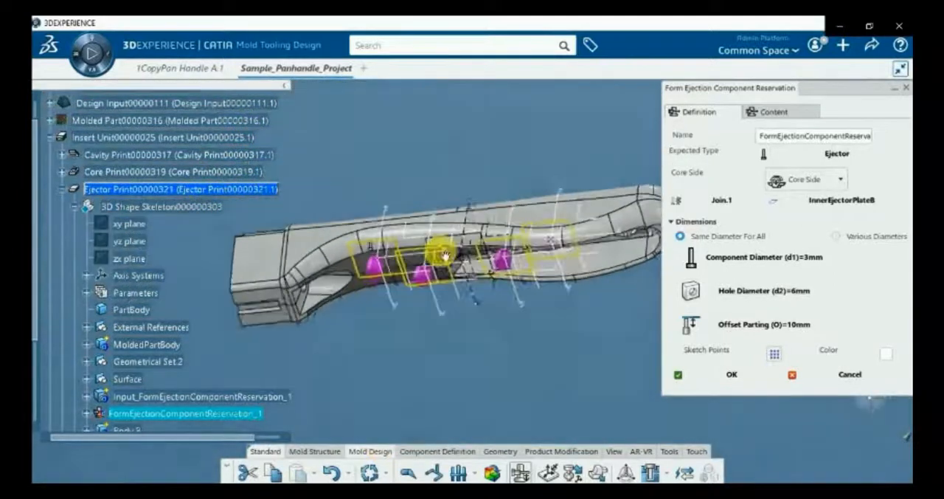
middle_click_drag(472, 186, 396, 359)
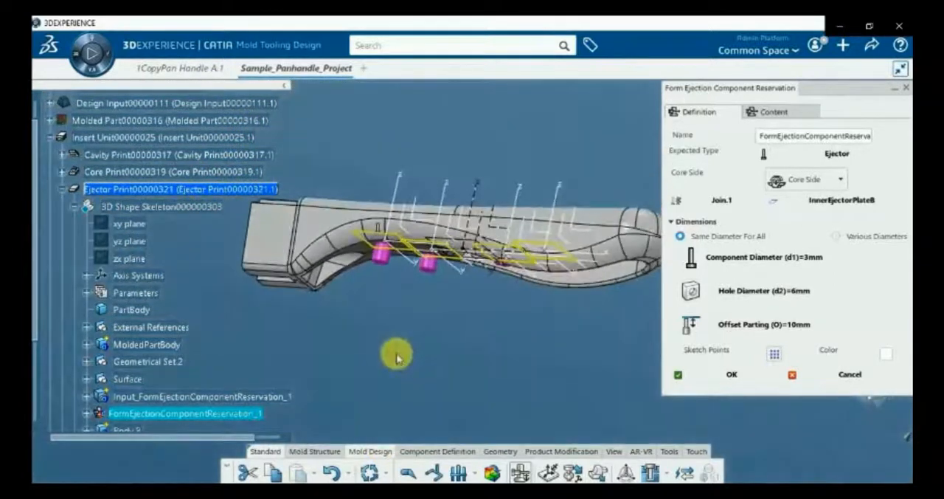
Confirm the ejector reservation and set the PlaneOffsetEjB offset of InnerEjectorPlateB to -25 mm
left_click(695, 375)
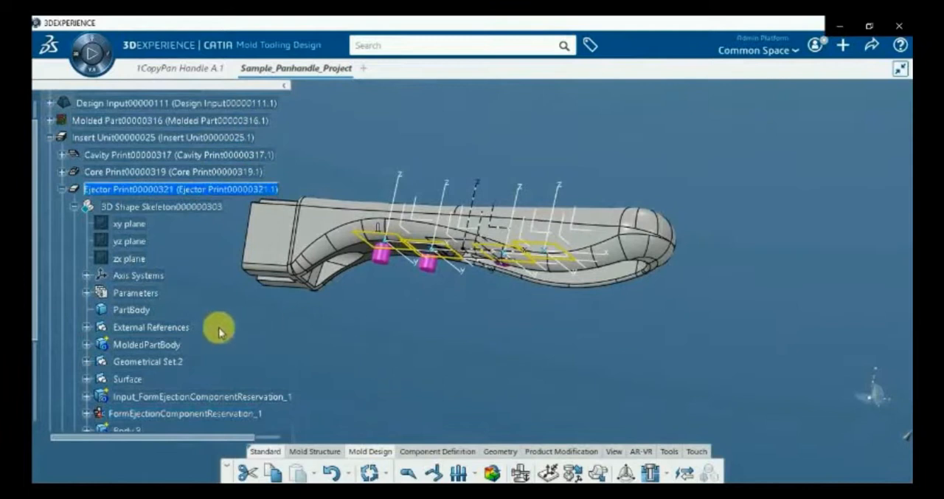
left_click(87, 361)
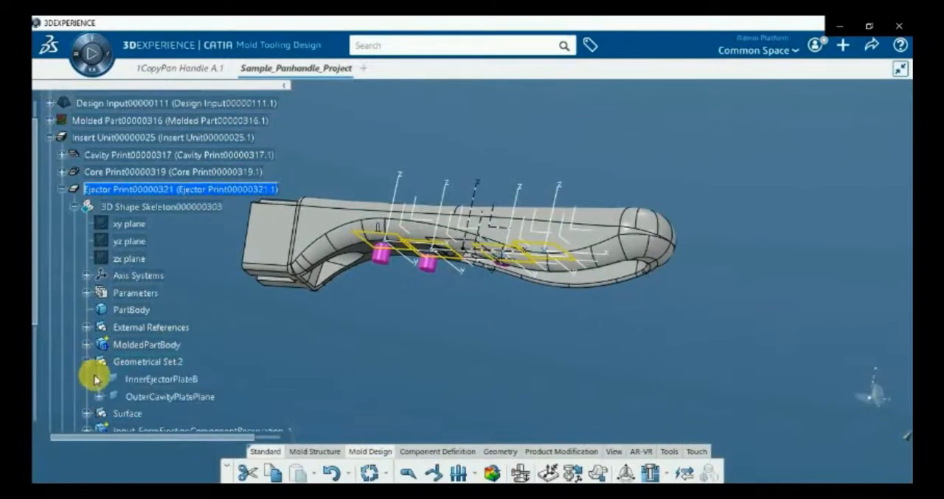
left_click(100, 380)
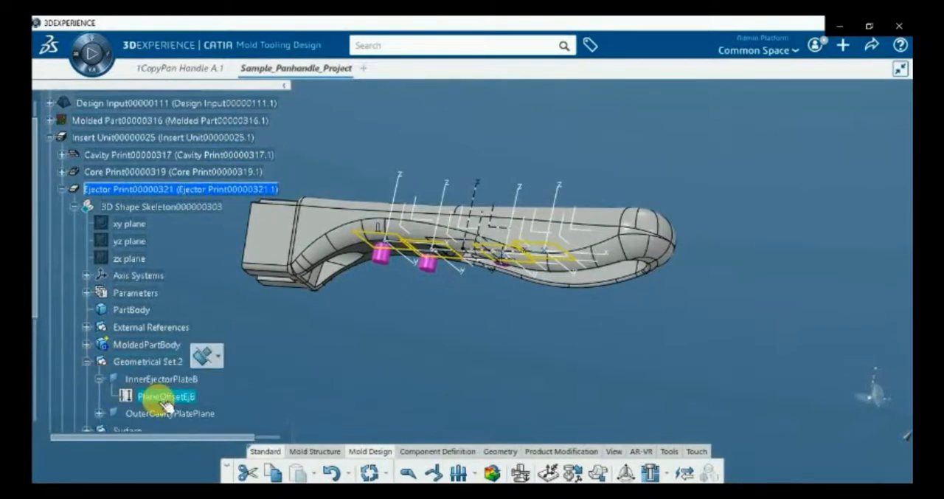
double_click(166, 398)
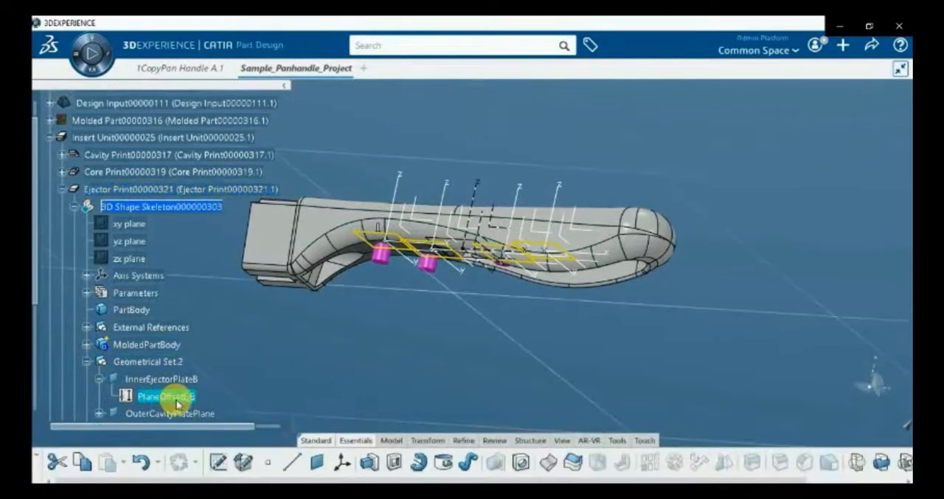
double_click(184, 401)
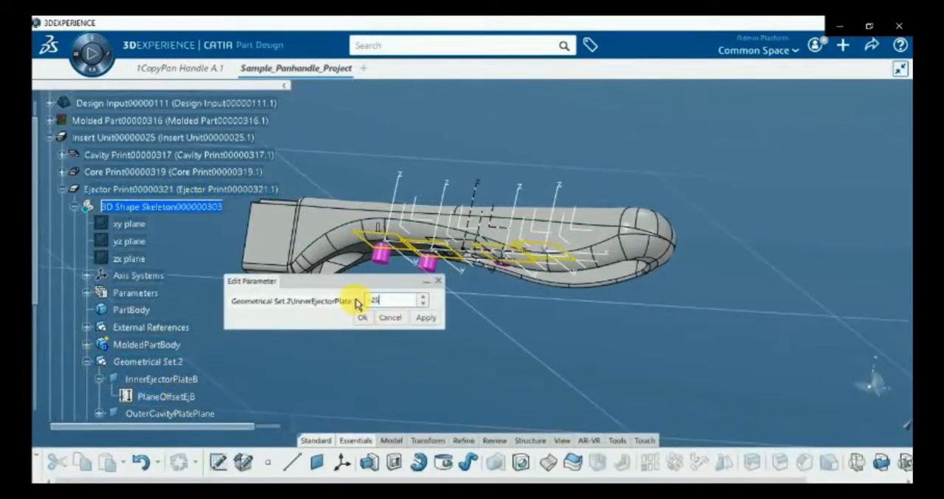
left_click(422, 318)
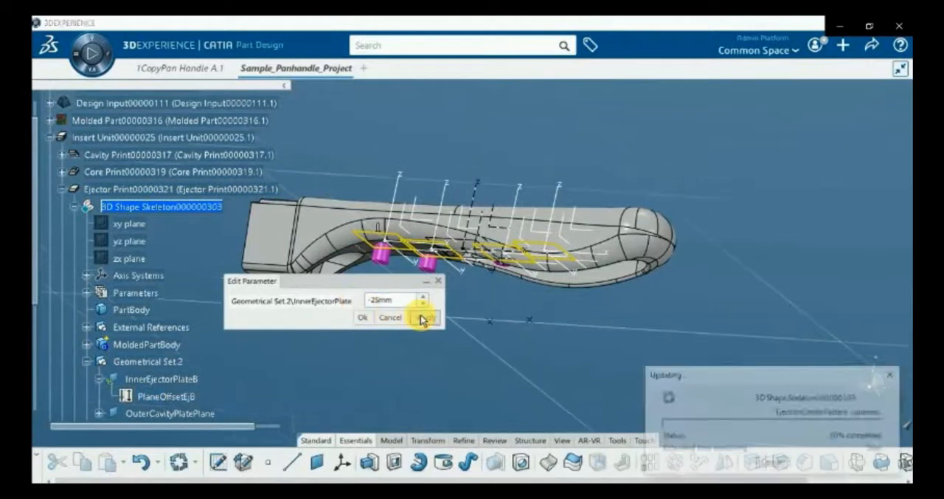
left_click(360, 319)
middle_click_drag(407, 372, 487, 471)
middle_click_drag(358, 249, 435, 354)
middle_click_drag(386, 295, 370, 352)
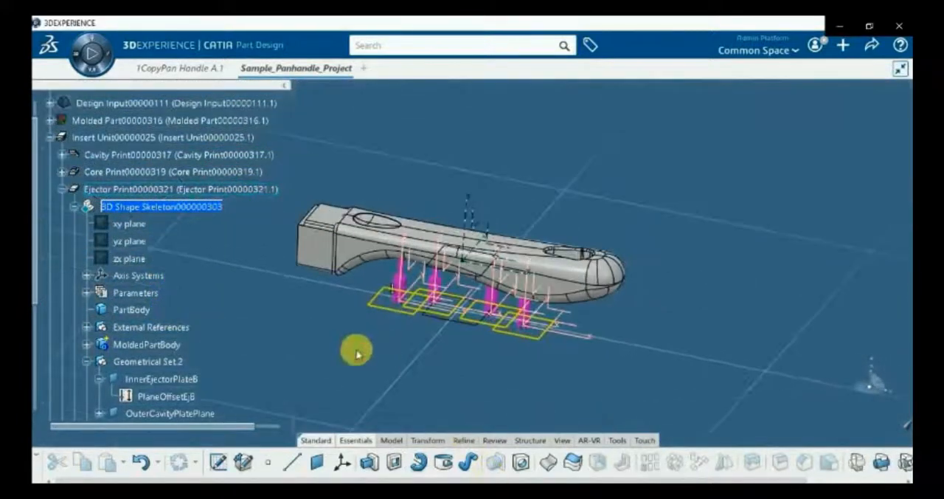
Show the hidden Cooling Part under the Core Print alongside the ejectors
left_click(63, 189)
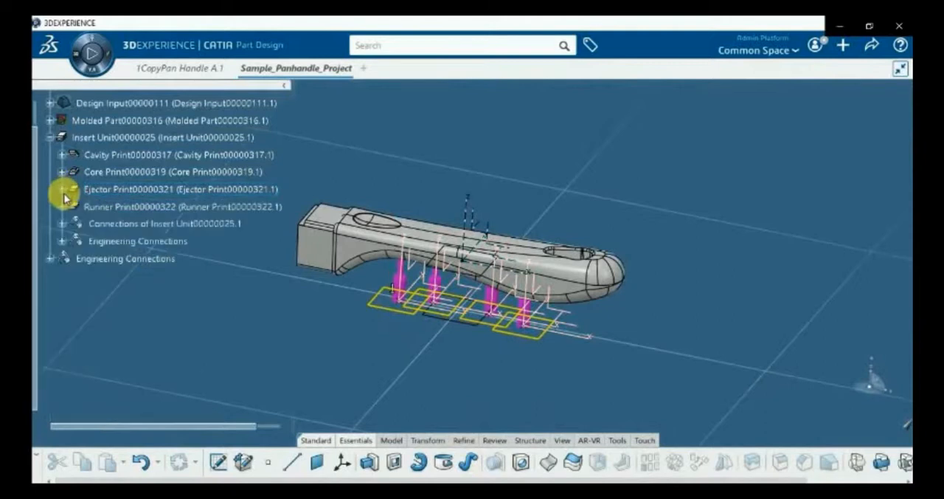
left_click(62, 172)
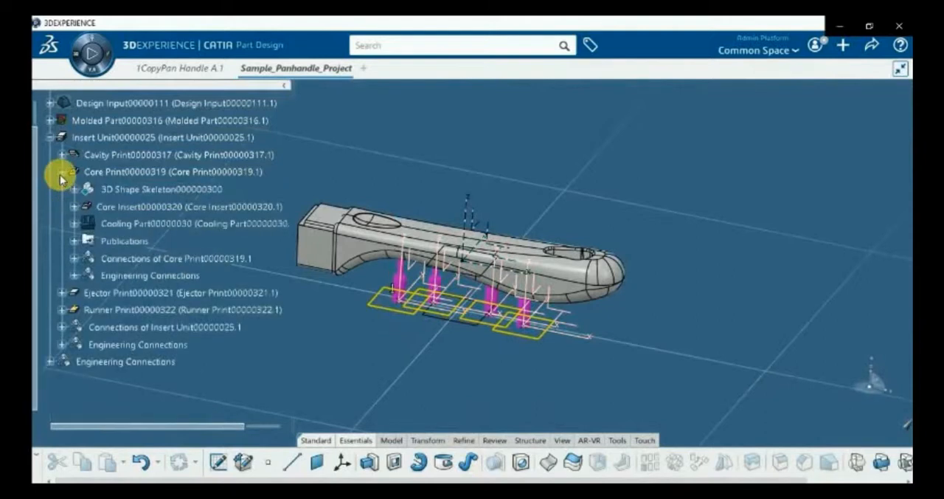
right_click(131, 220)
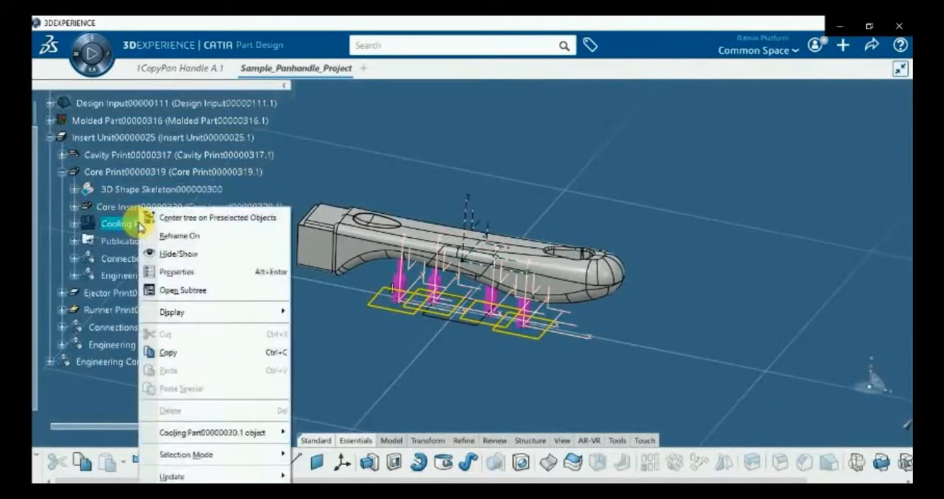
left_click(175, 254)
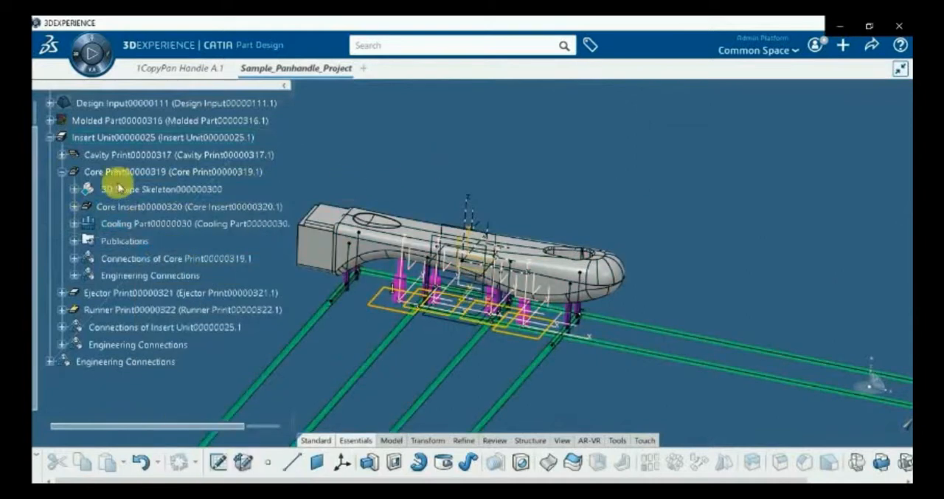
Activate the Molded Part and switch to the Assembly Design app
scroll(118, 188, "up", 2)
double_click(104, 162)
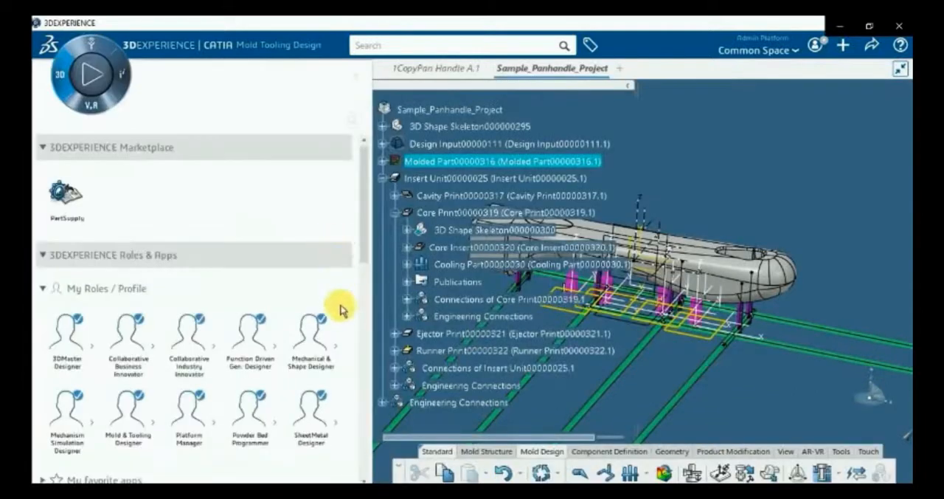
left_click_drag(362, 248, 362, 358)
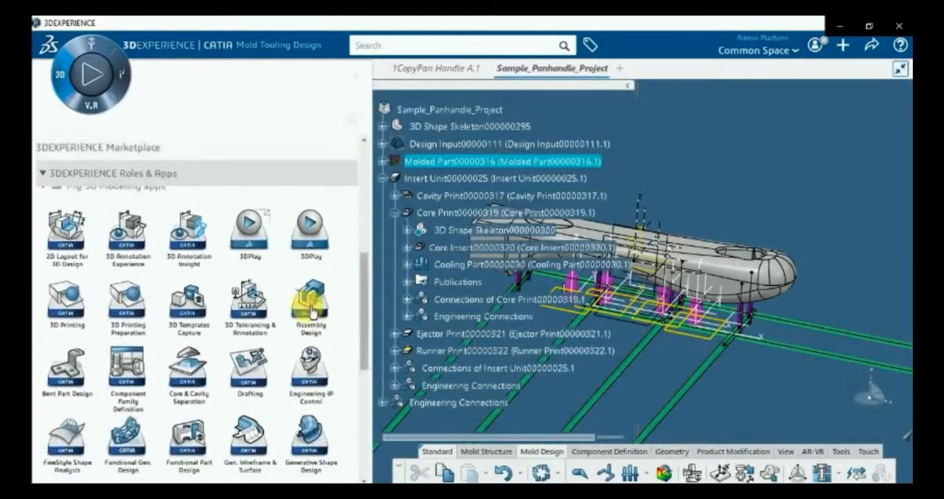
left_click(310, 304)
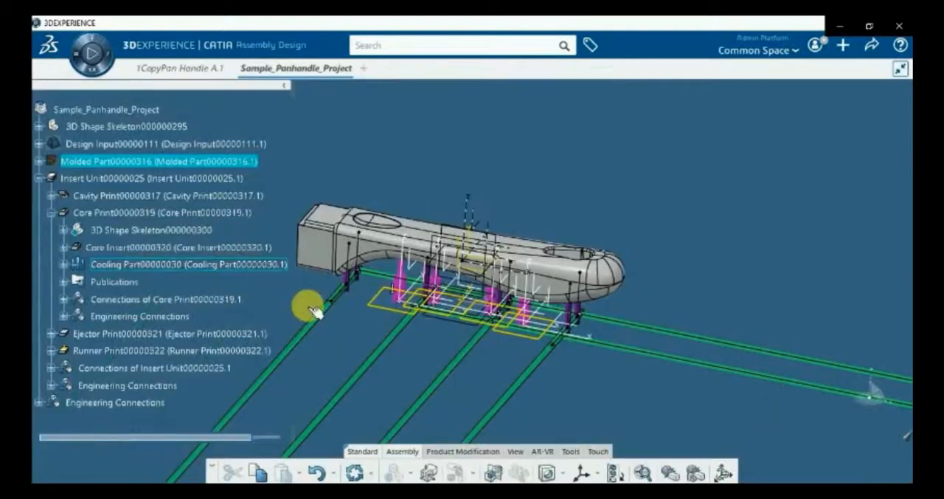
middle_click_drag(352, 316, 418, 300)
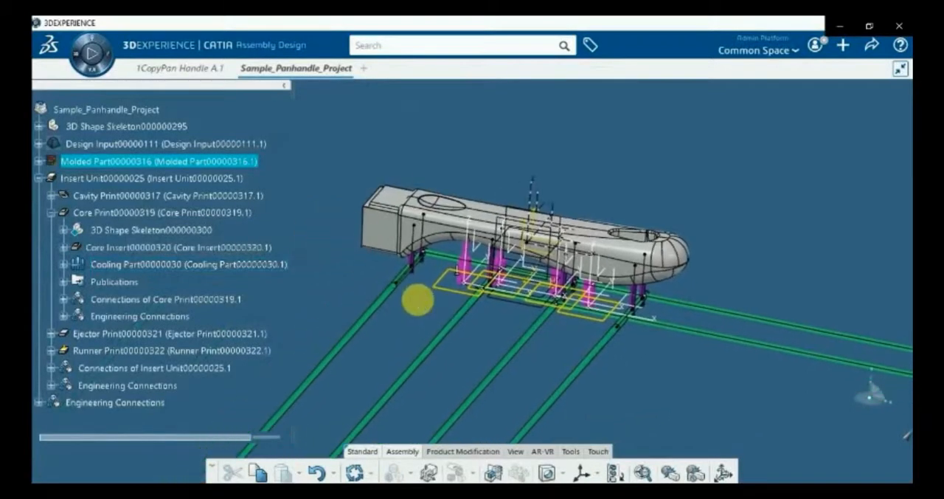
Start an Interference simulation with Sample_Panhandle_Project as its context product and Groups against groups as the comparison mode
left_click(671, 472)
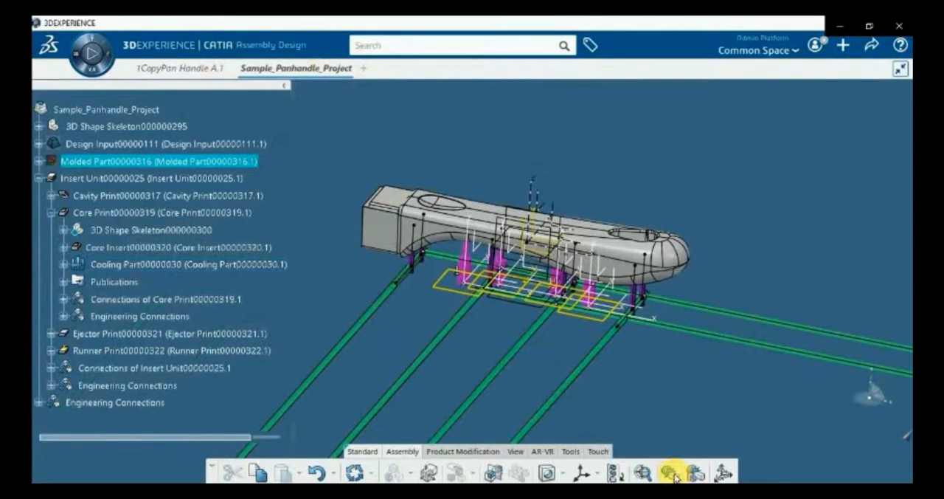
left_click(703, 101)
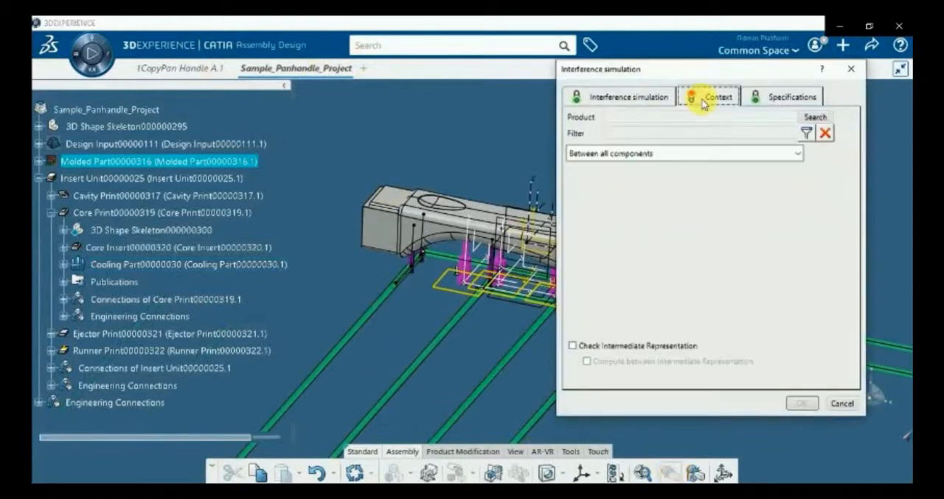
left_click(817, 117)
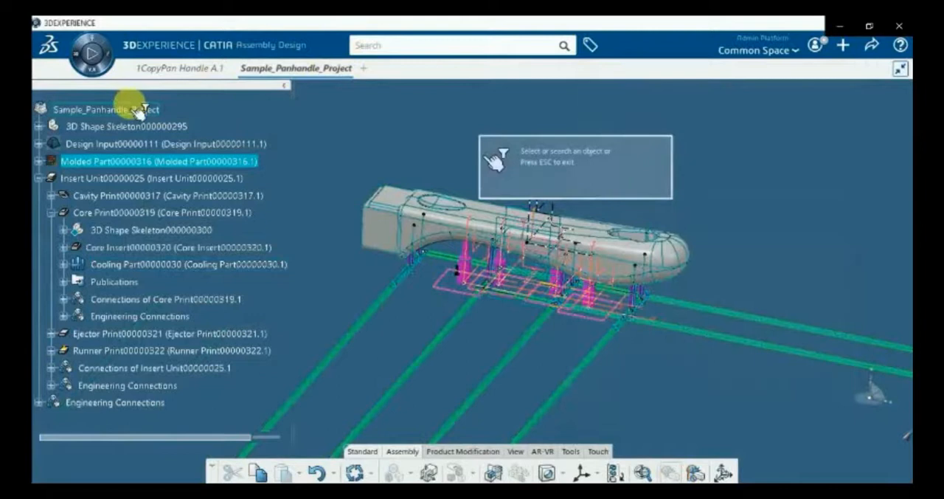
left_click(140, 112)
left_click(795, 152)
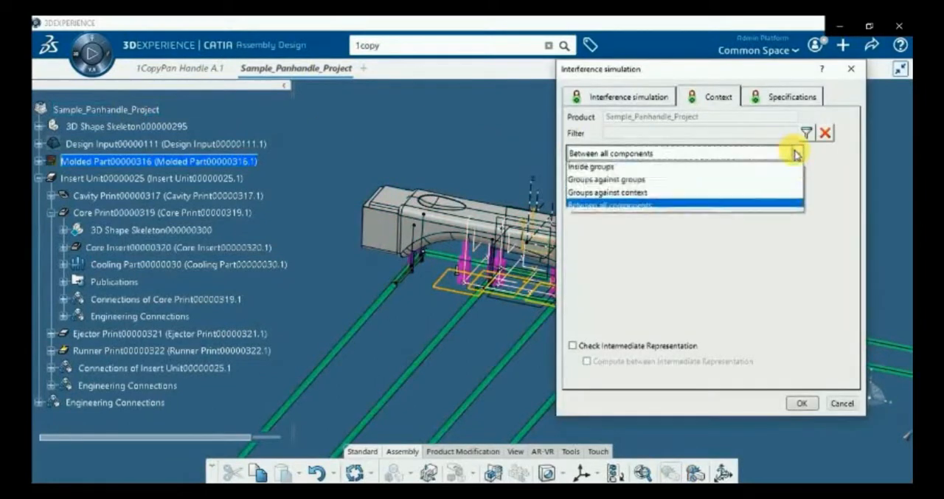
left_click(618, 188)
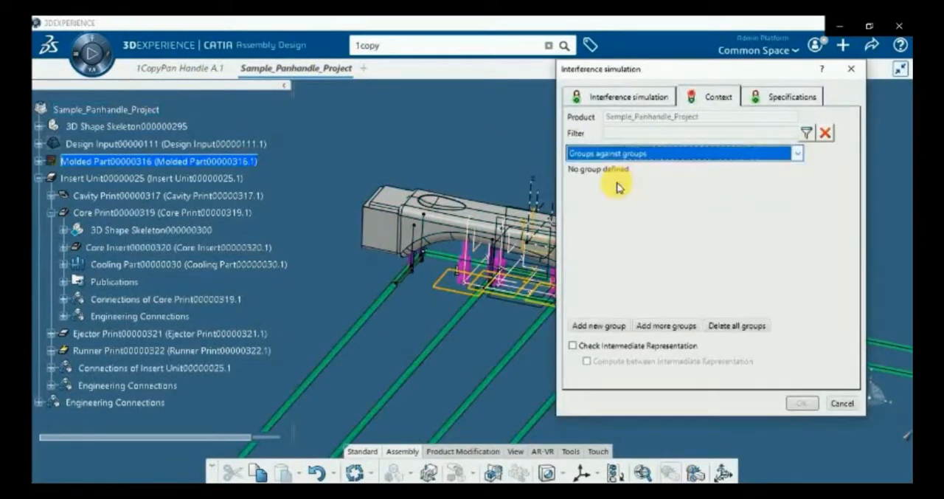
Add a first interference group containing the Core Print's Cooling Part
left_click(606, 325)
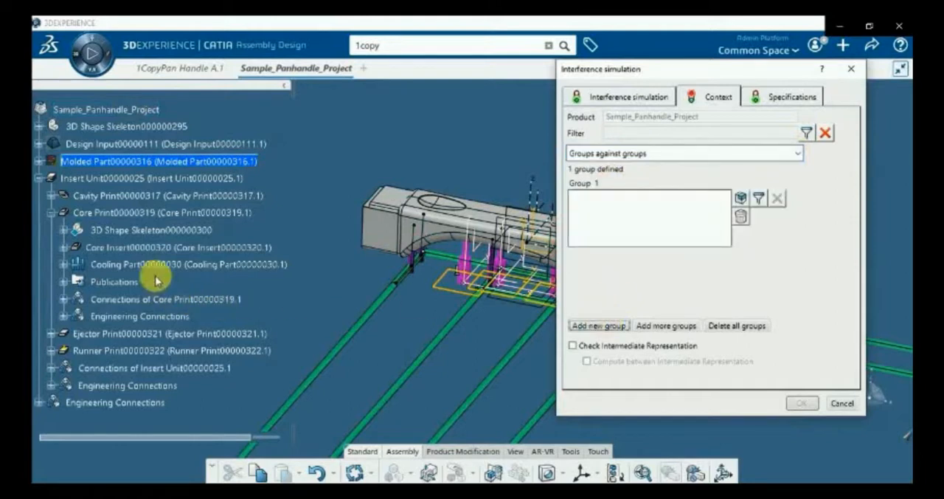
left_click(740, 197)
left_click(193, 261)
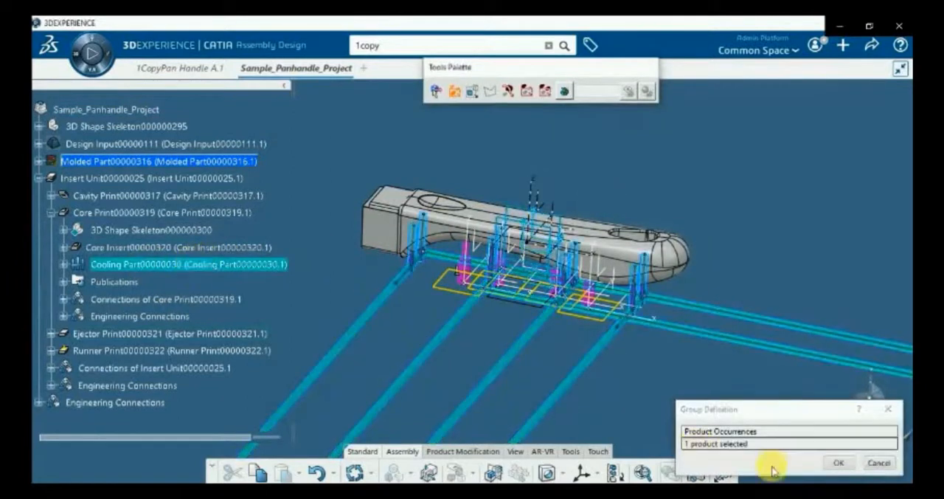
left_click(827, 463)
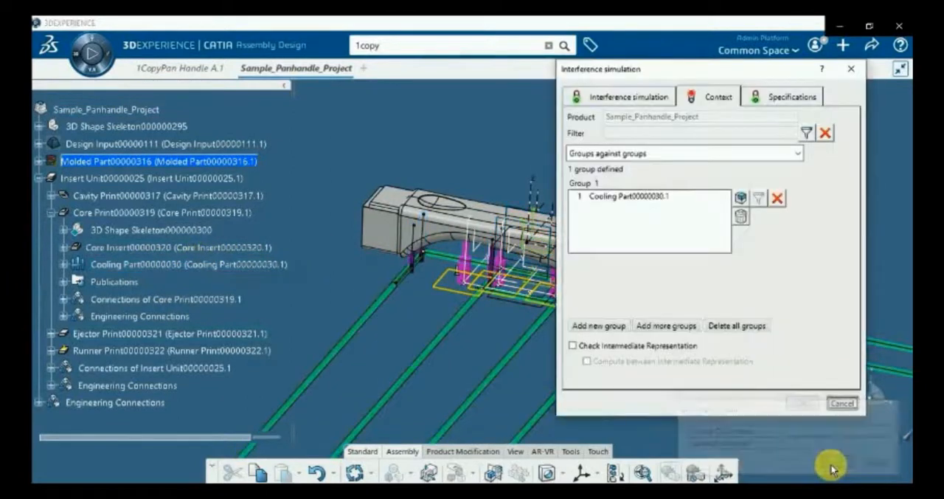
Add a second group containing the Ejector Print through its FormEjectionComponentReservation_1 pattern, and create the interference simulation
left_click(590, 327)
left_click(740, 278)
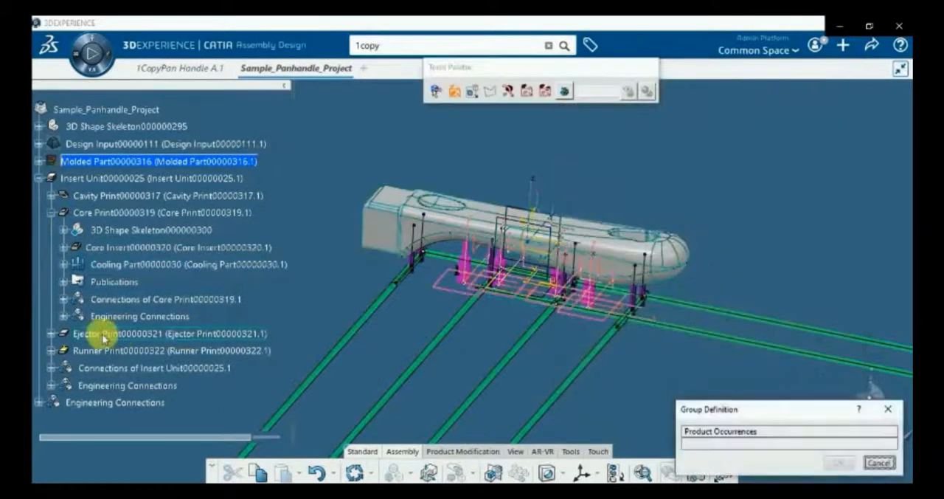
left_click(48, 351)
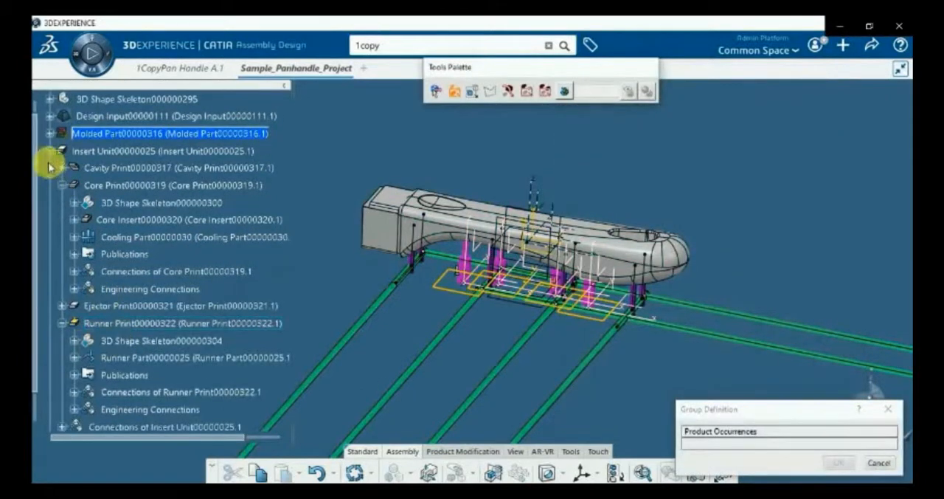
left_click(62, 321)
left_click(62, 307)
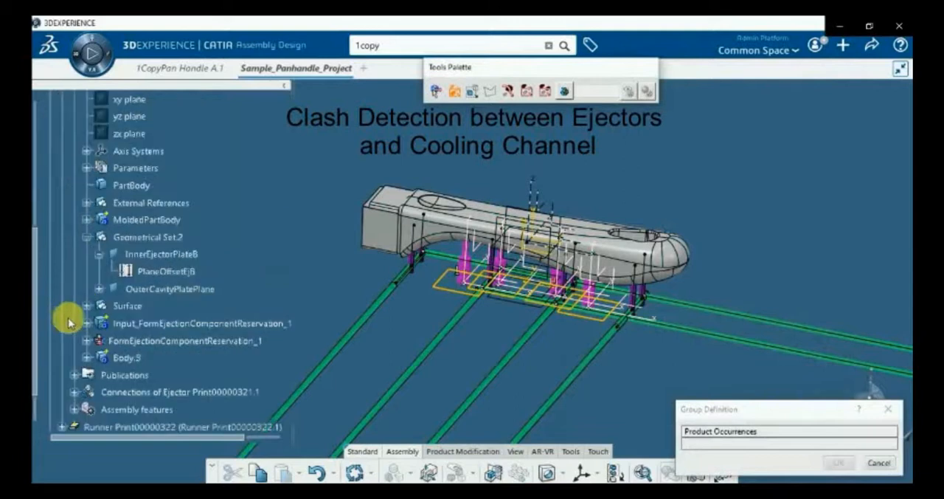
left_click(85, 338)
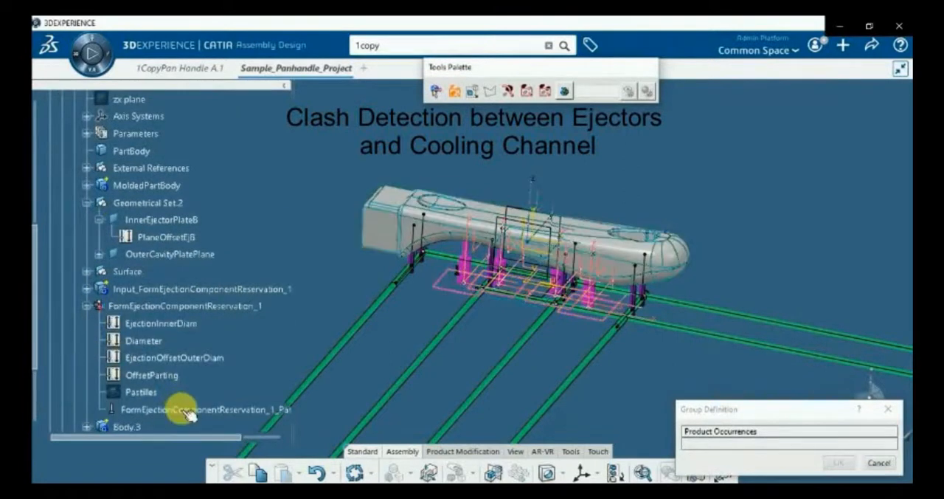
left_click(184, 410)
left_click(839, 463)
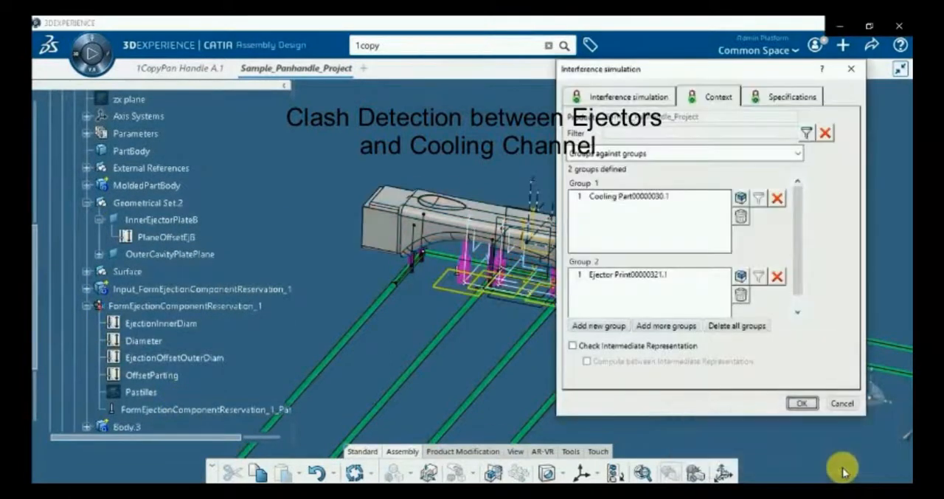
left_click(797, 404)
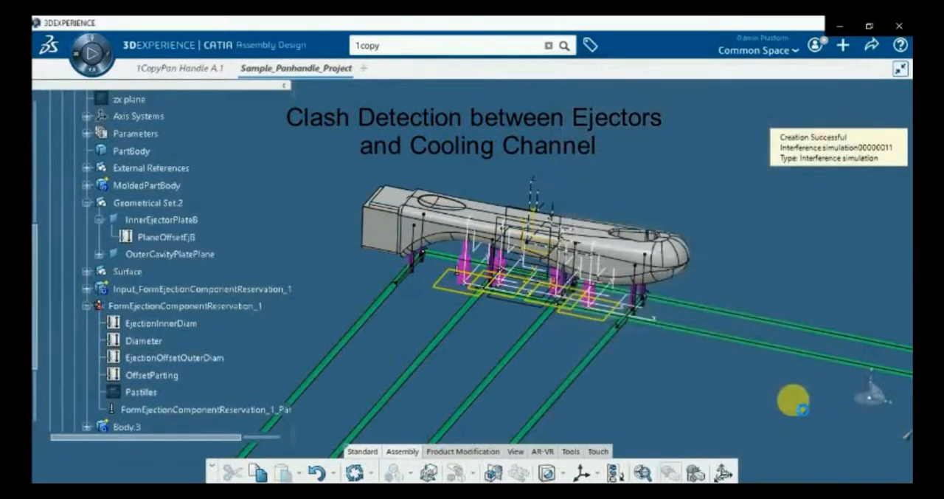
Open the clash result, inspect the listed interference between ejectors and cooling, and close the simulation without saving it
middle_click_drag(518, 331, 490, 37)
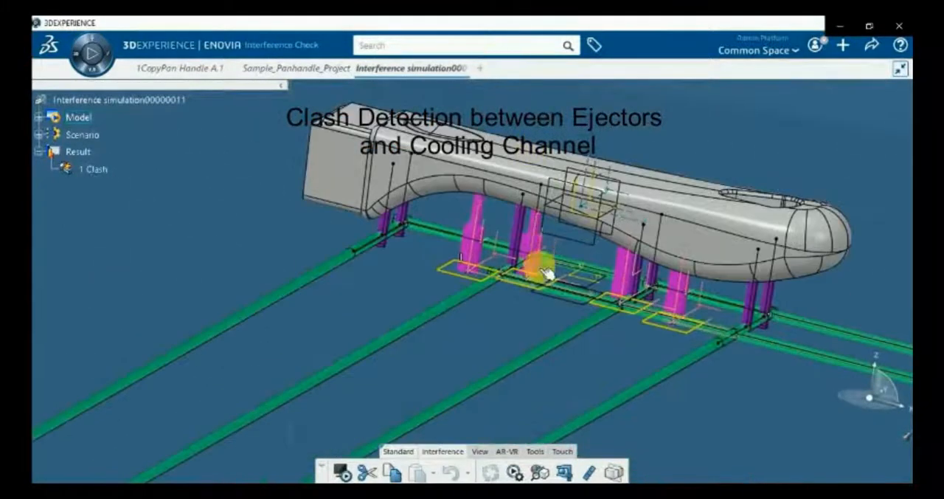
double_click(101, 173)
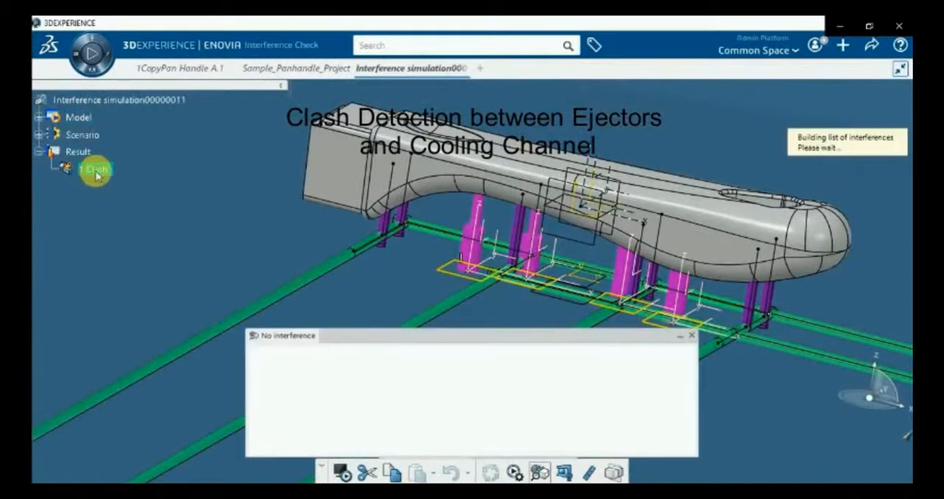
left_click(297, 375)
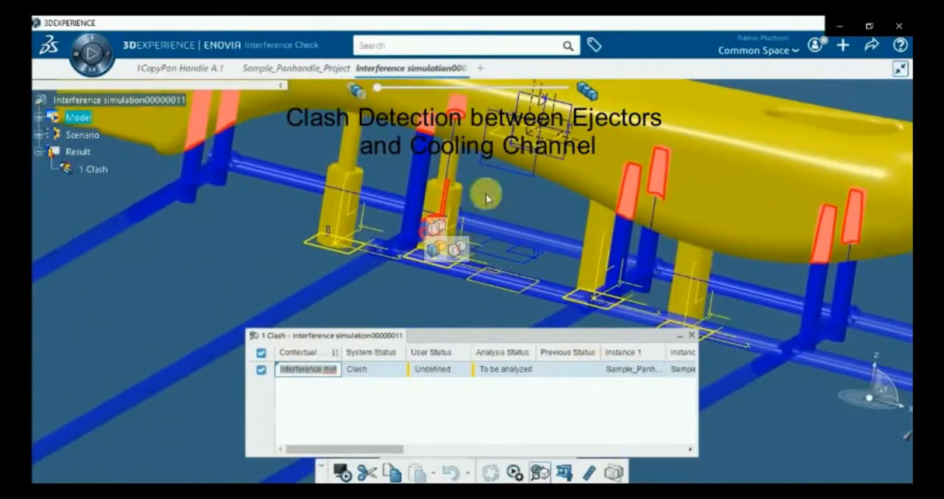
left_click(691, 334)
left_click(462, 68)
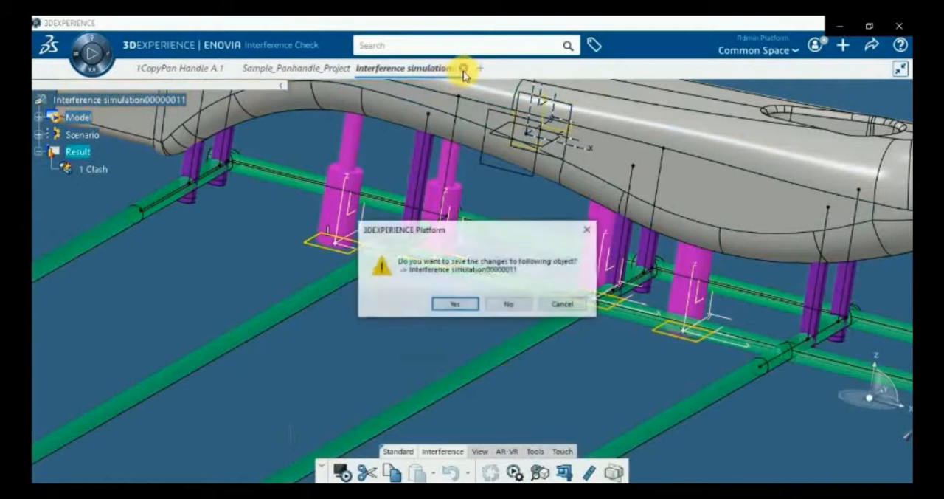
left_click(510, 305)
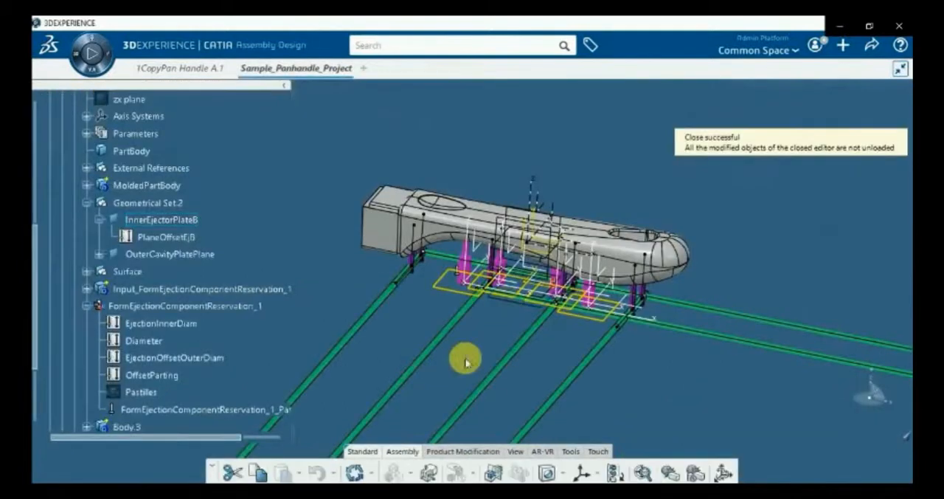
Edit the EjectionLocations sketch to move the two ejector points beside the second cooling channel away from it, and exit the sketch
middle_click_drag(466, 362, 599, 271)
scroll(516, 308, "down", 5)
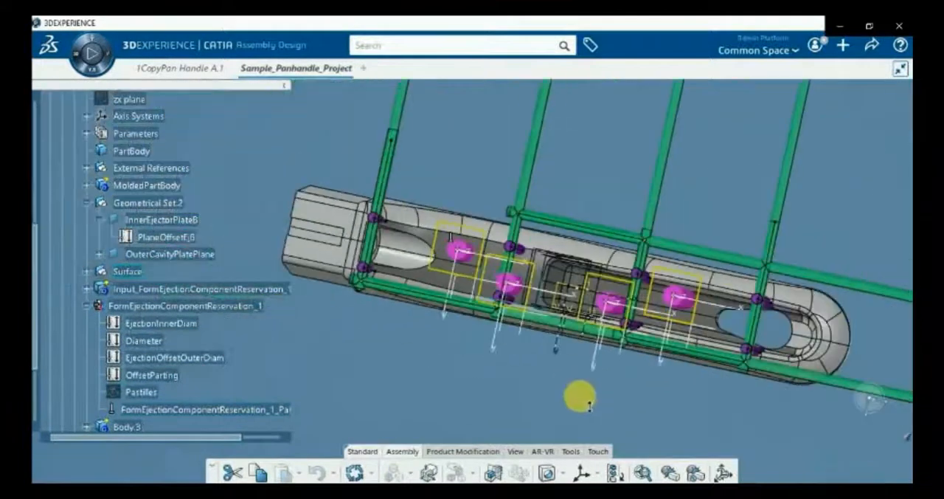
left_click(87, 290)
left_click(158, 306)
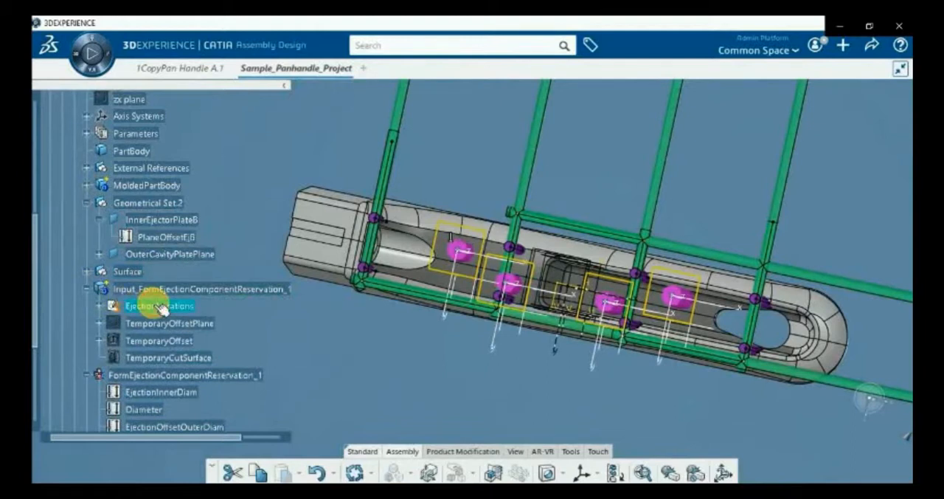
double_click(158, 306)
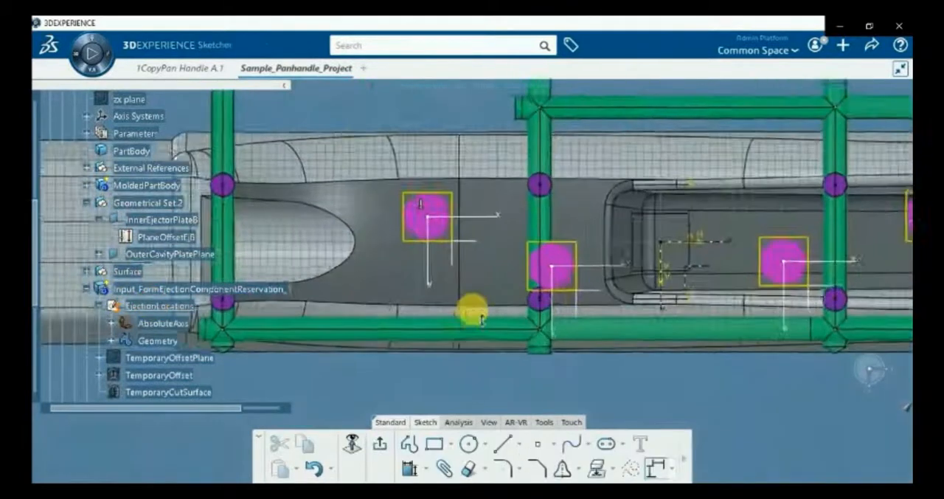
left_click(564, 271)
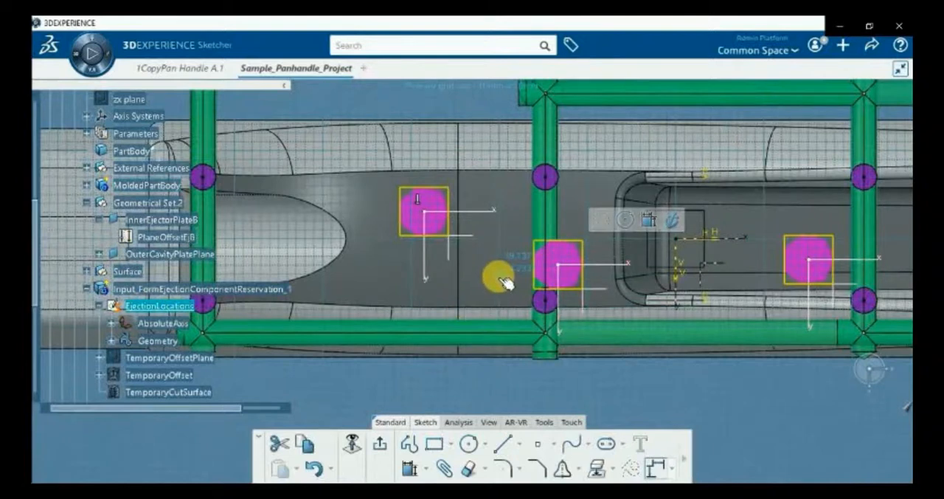
left_click(428, 214)
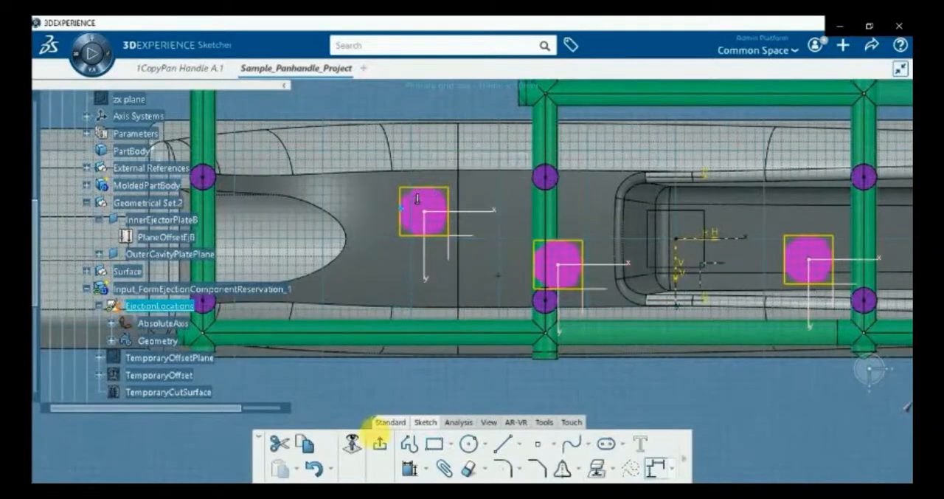
left_click(380, 443)
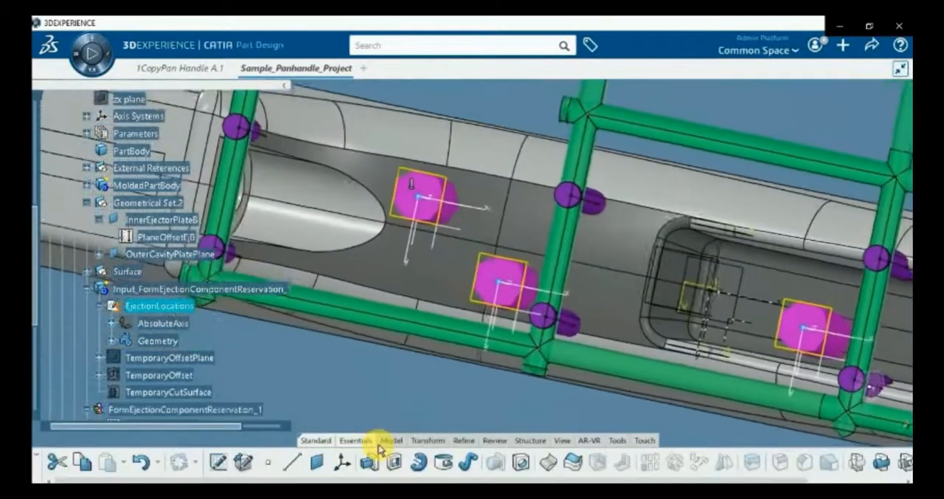
Collapse the Ejector Print structure and hide the Cooling Part of the Core Print
mouse_move(449, 268)
middle_mouse_down()
mouse_move(485, 280)
mouse_move(473, 287)
mouse_move(497, 270)
mouse_move(367, 152)
mouse_move(495, 278)
mouse_move(523, 253)
mouse_move(481, 278)
mouse_move(481, 313)
mouse_move(494, 292)
mouse_move(580, 383)
mouse_move(508, 219)
mouse_move(432, 358)
mouse_move(432, 475)
mouse_move(598, 329)
mouse_move(564, 294)
middle_mouse_up()
left_click(332, 205)
scroll(139, 262, "up", 2)
scroll(141, 261, "up", 2)
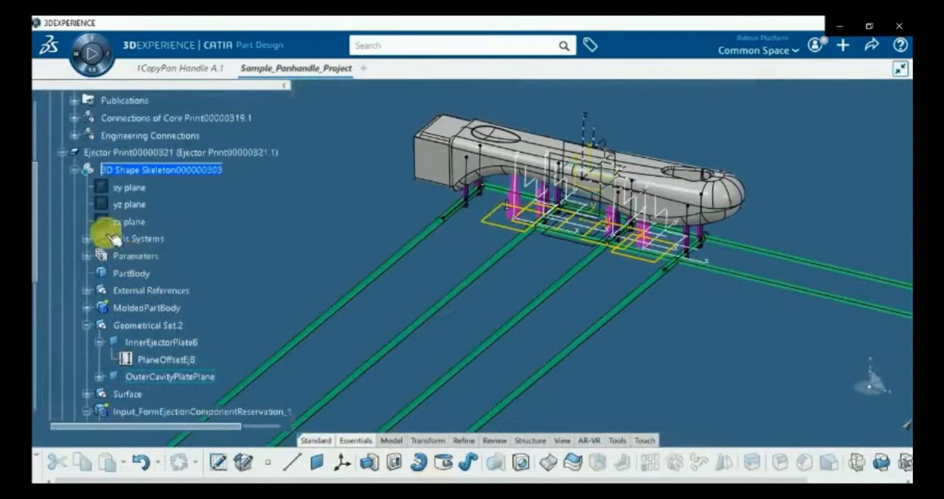
left_click(62, 154)
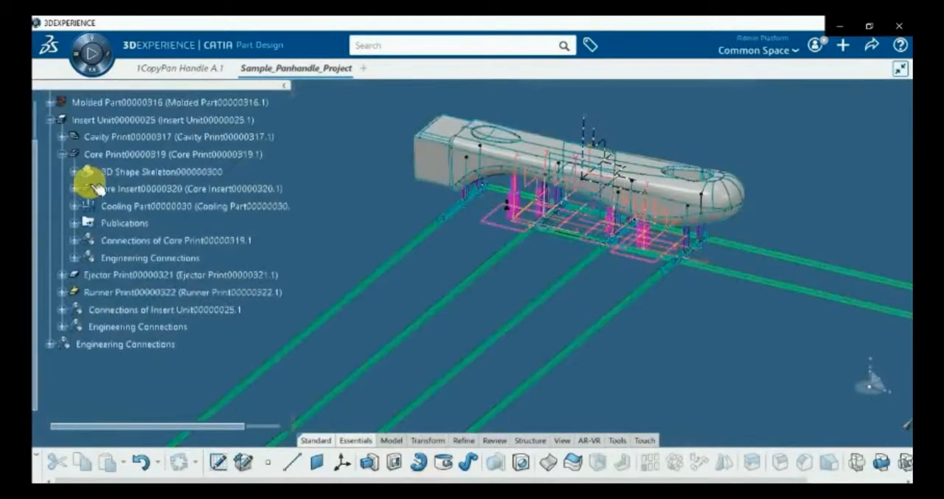
left_click(64, 152)
left_click(62, 155)
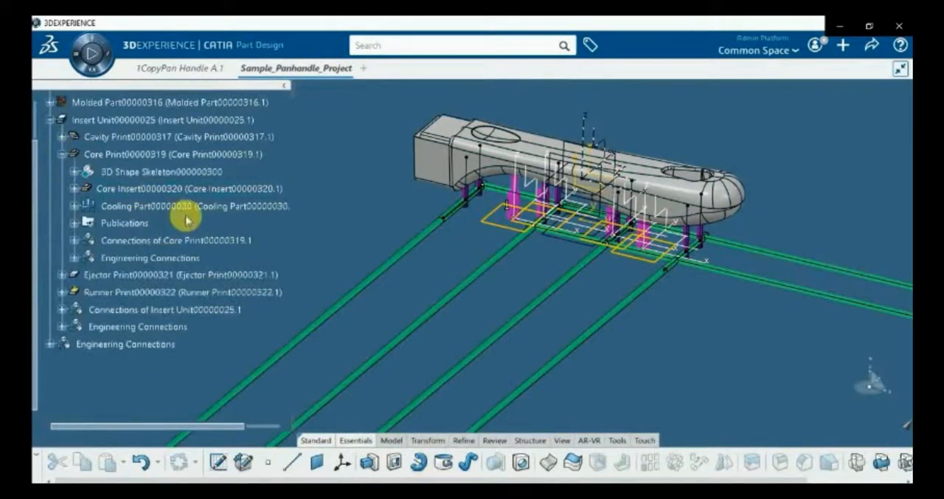
right_click(167, 204)
left_click(199, 250)
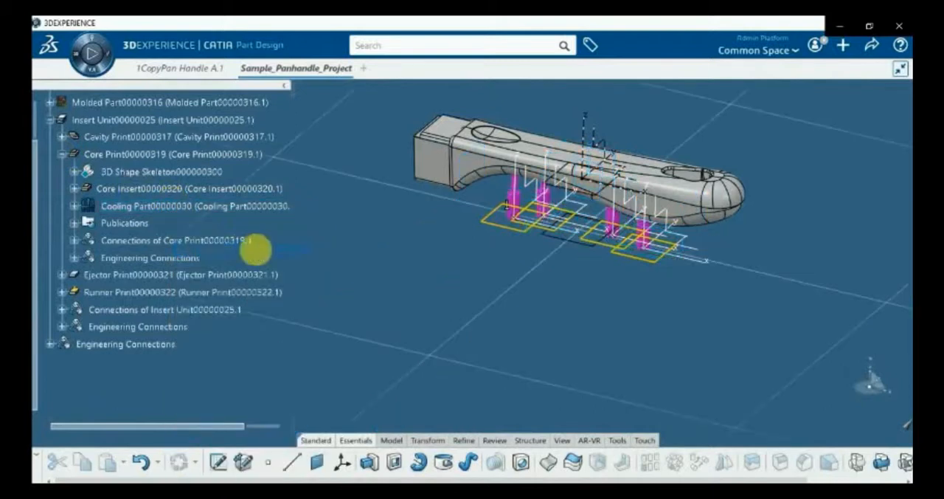
Hide the FormEjectionComponentReservation_1 ejector bodies in the Ejector Print's 3D Shape Skeleton
left_click(62, 277)
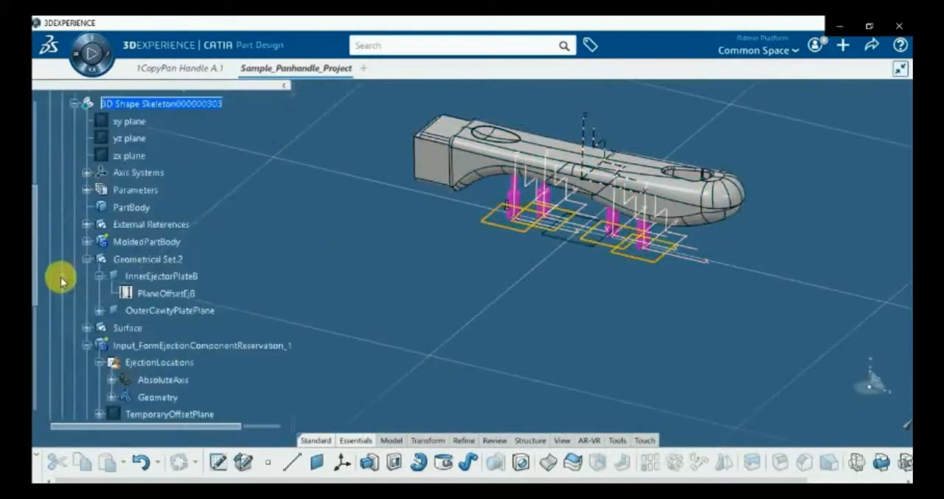
scroll(190, 365, "down", 1)
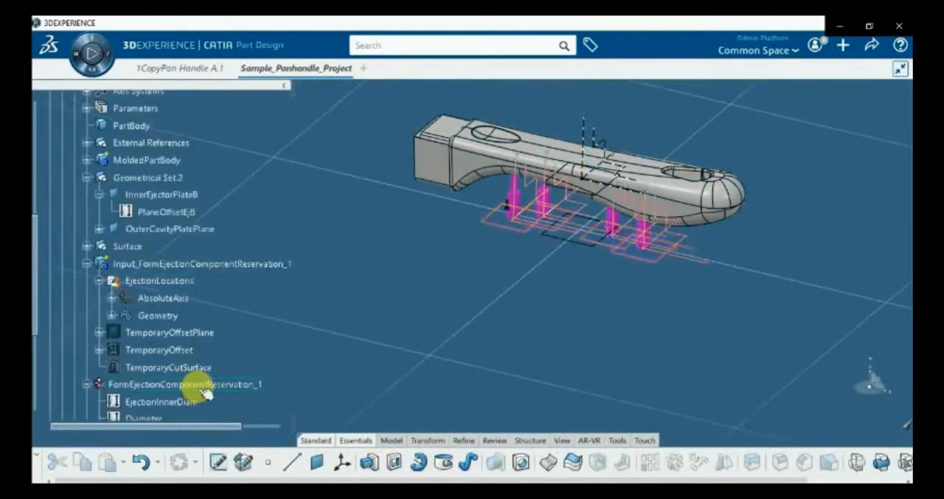
left_click(201, 387)
right_click(196, 384)
left_click(232, 80)
scroll(449, 251, "up", 3)
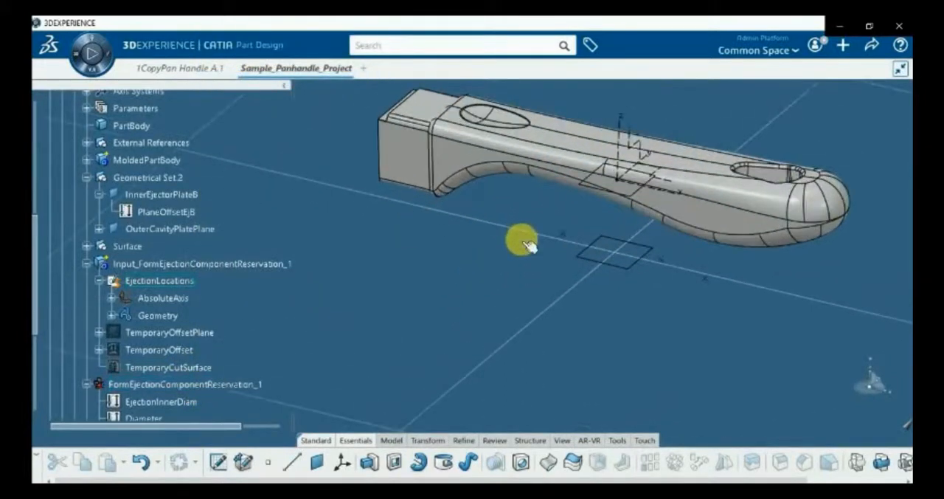
Hide the EjectionLocations sketch and the InnerEjectorPlateB plane
right_click(524, 244)
left_click(553, 204)
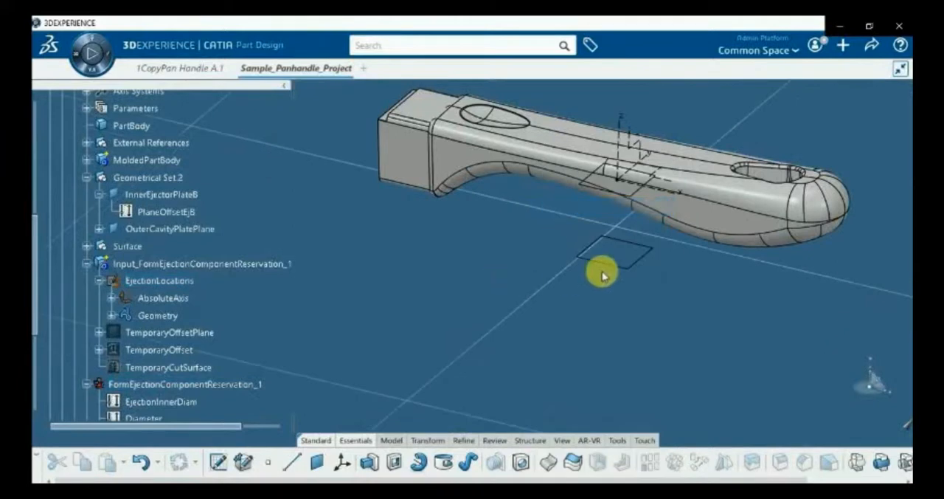
right_click(614, 271)
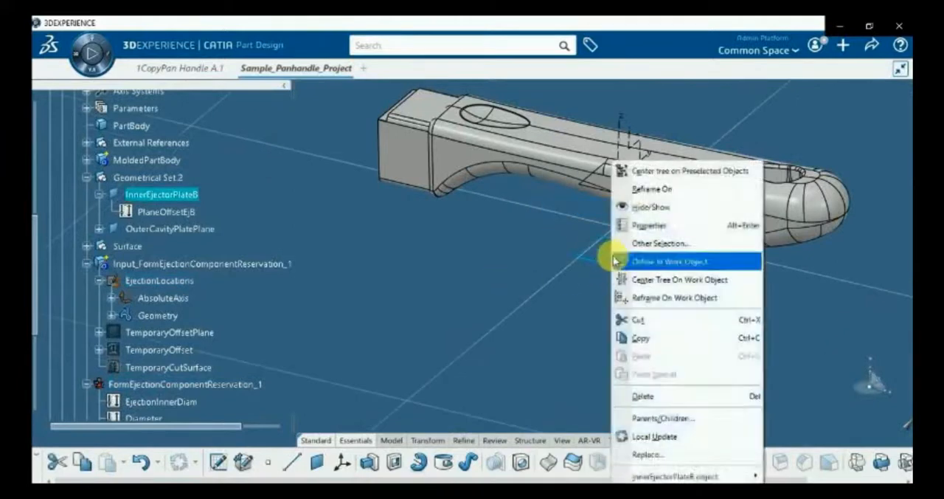
left_click(623, 204)
Hide the Join.1 surface of the Ejector Print on the underside of the pan handle
scroll(235, 270, "up", 2)
middle_click_drag(436, 349, 520, 173)
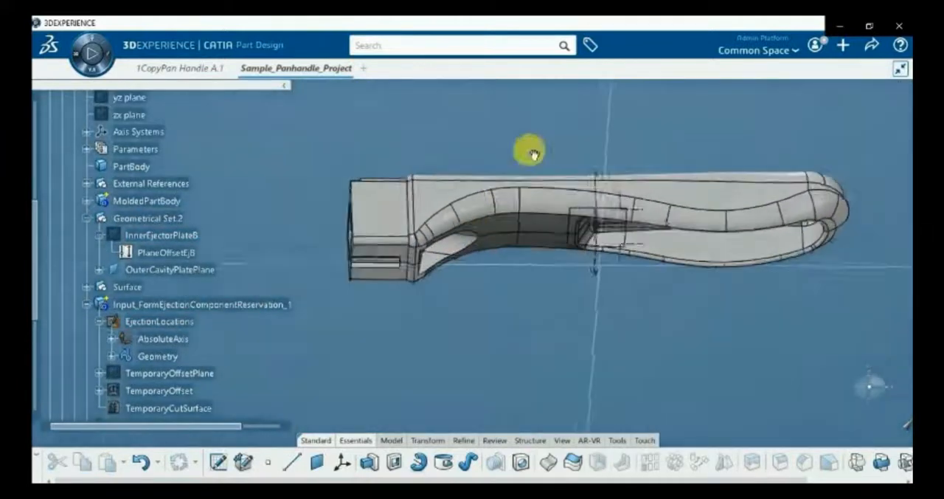
scroll(256, 274, "up", 6)
right_click(491, 236)
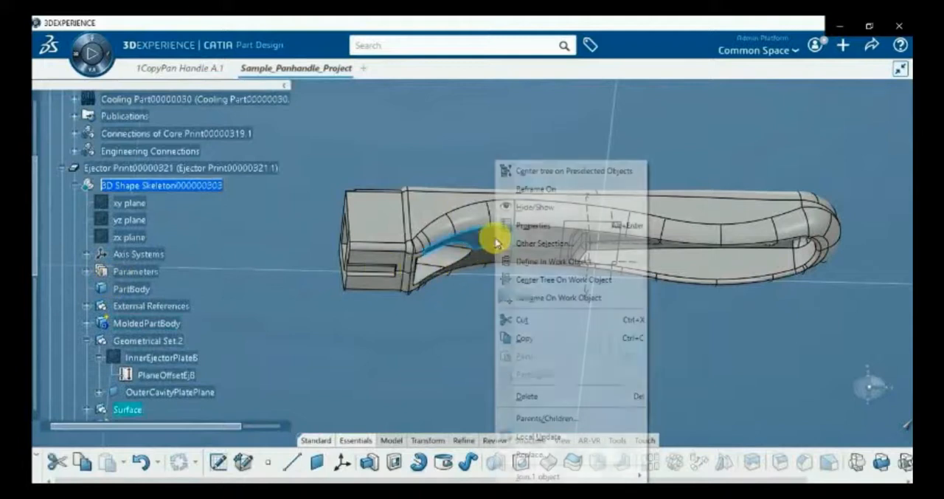
left_click(514, 208)
middle_click_drag(487, 344, 449, 320)
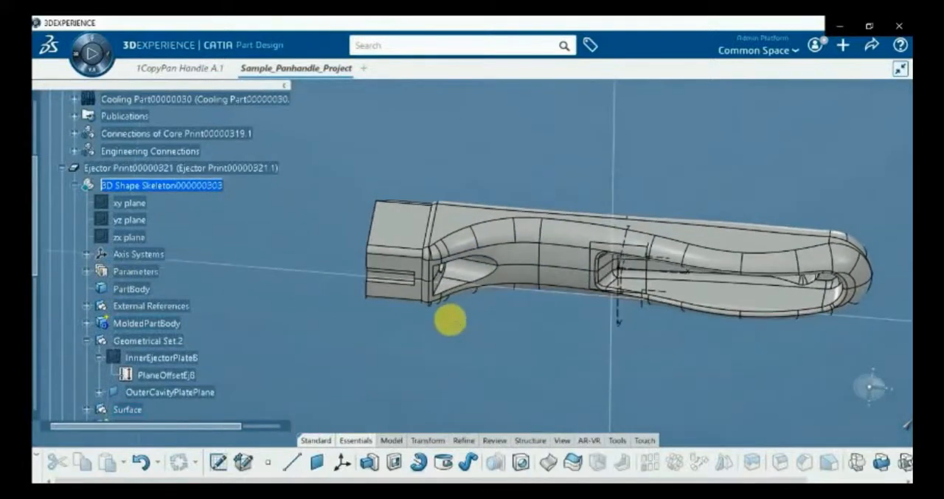
Collapse the Core Print and Ejector Print, and activate the 3D Shape of the Runner Part inside the Runner Print
scroll(133, 225, "up", 4)
scroll(132, 221, "up", 4)
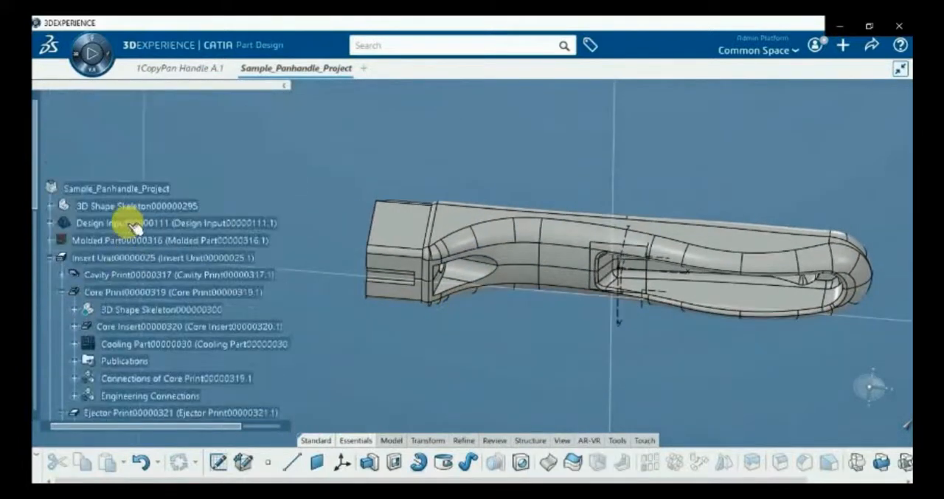
left_click(44, 257)
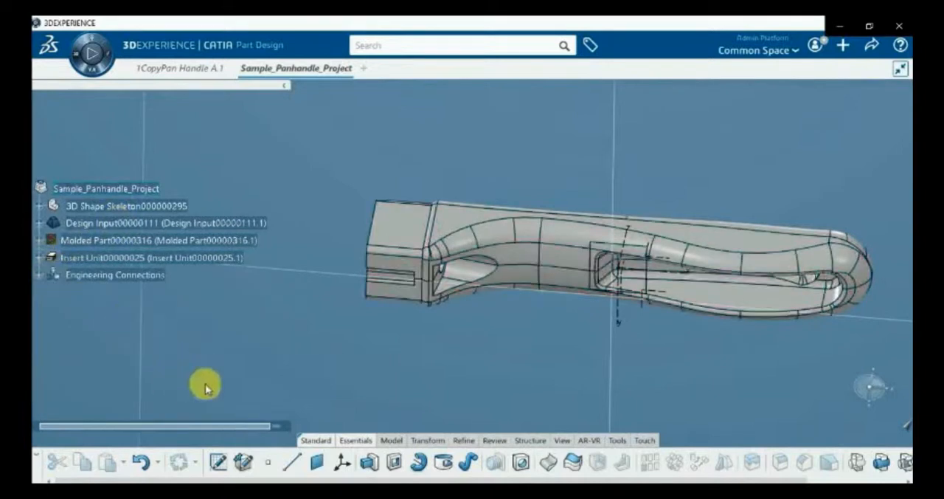
left_click(40, 257)
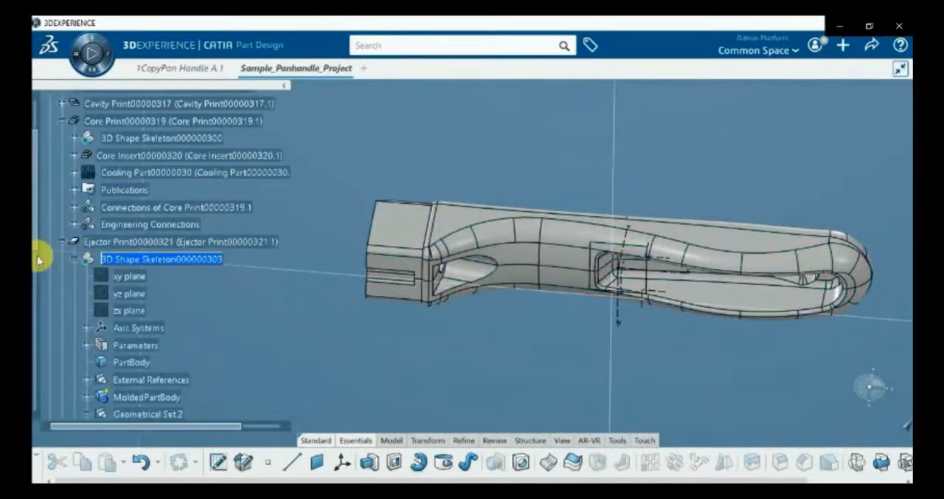
left_click(61, 123)
left_click(62, 139)
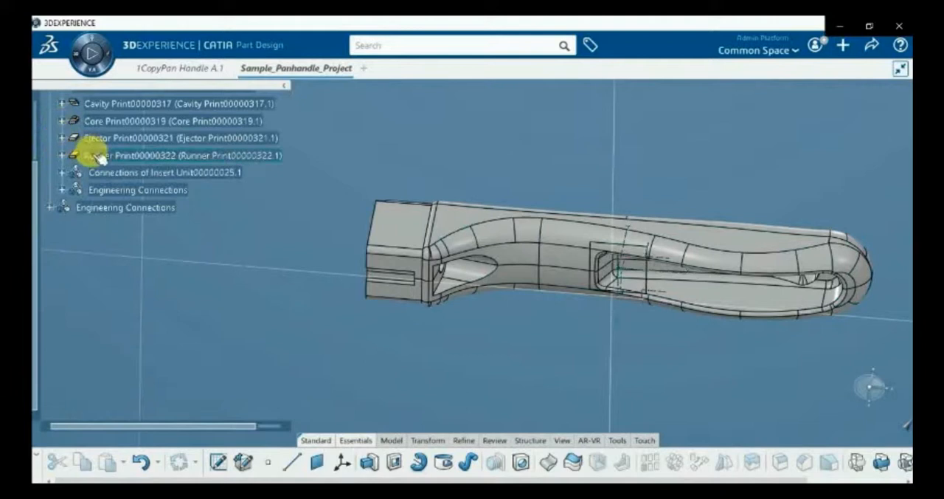
left_click(62, 155)
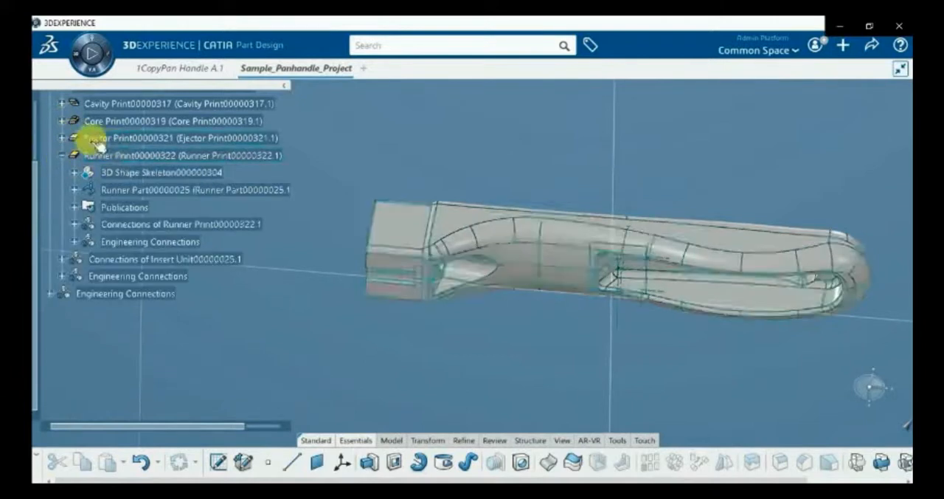
left_click(73, 190)
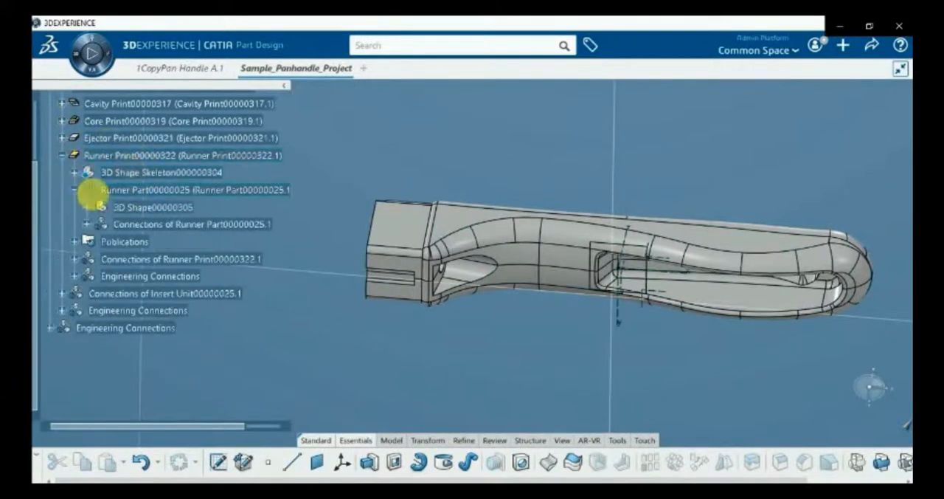
double_click(139, 211)
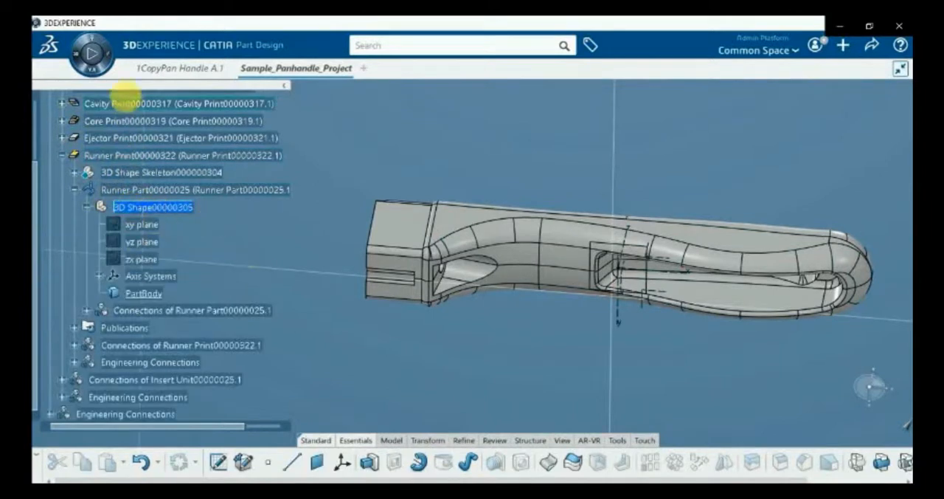
Switch to the Core & Cavity Separation app and insert a geometrical set under the Runner Part's 3D Shape
left_click(71, 55)
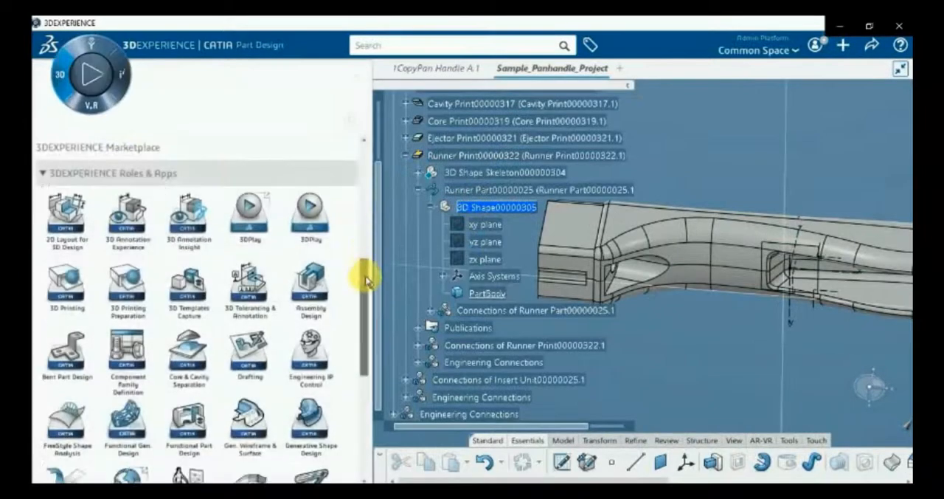
left_click(185, 277)
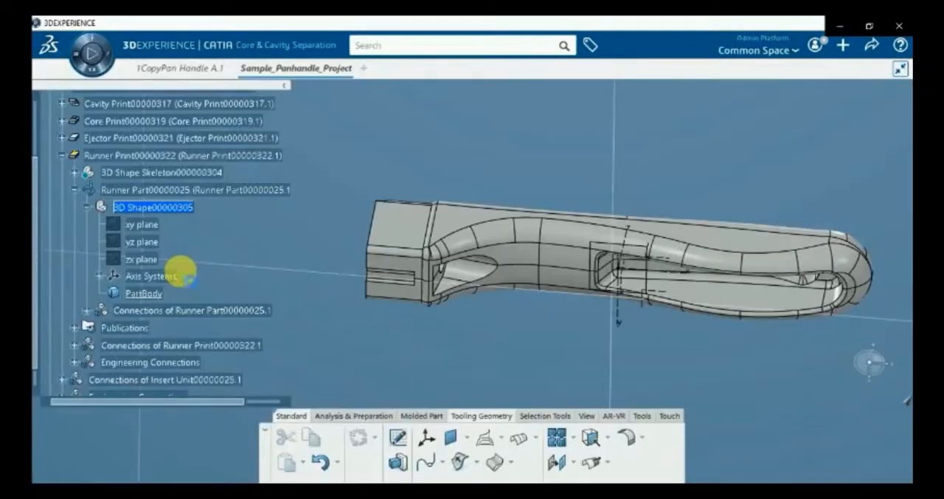
left_click(591, 437)
left_click(209, 337)
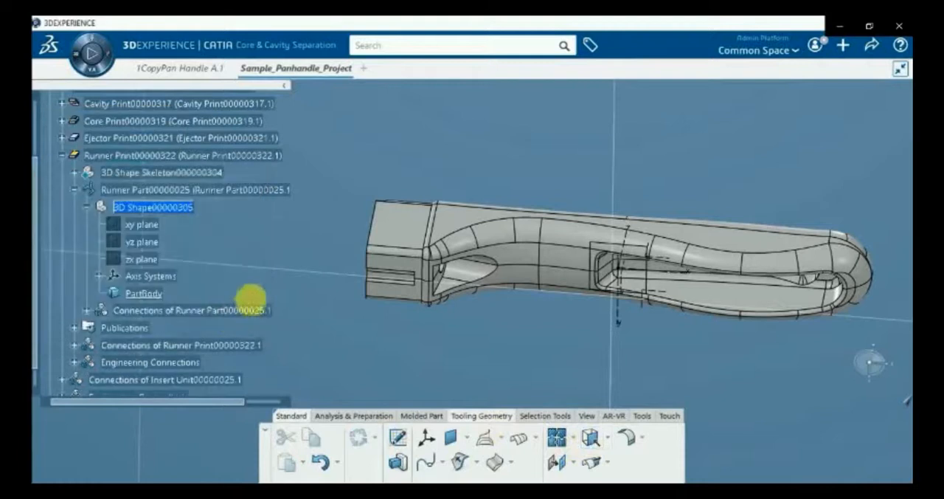
right_click(168, 206)
mouse_move(254, 476)
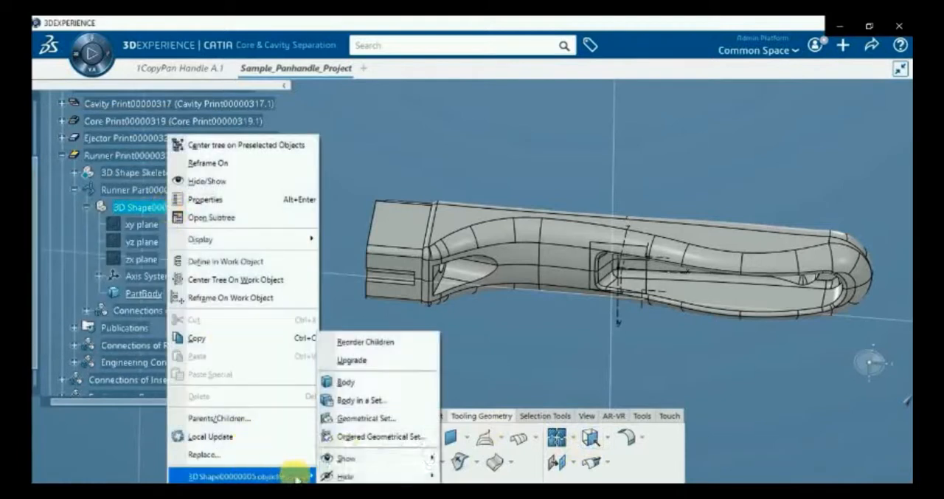
left_click(376, 434)
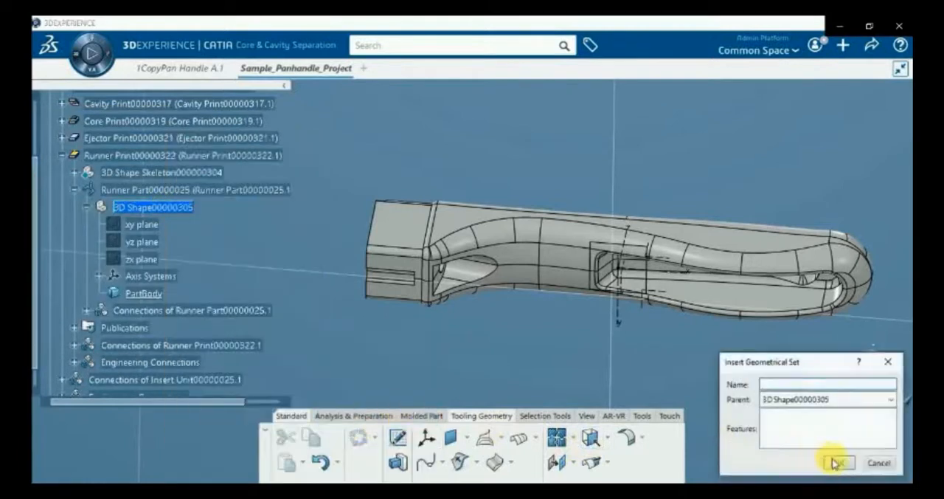
left_click(836, 463)
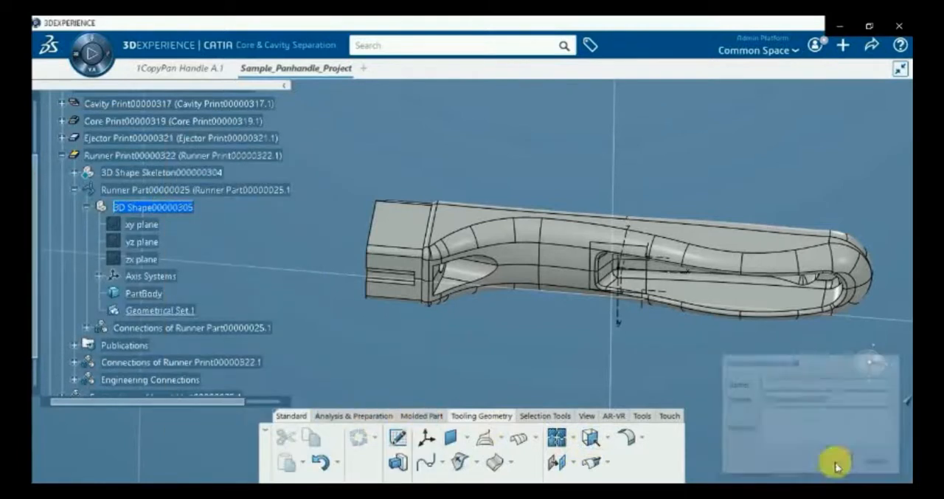
Extract the centre edge beside the pocket on the handle's underside, using No propagation
left_click(591, 438)
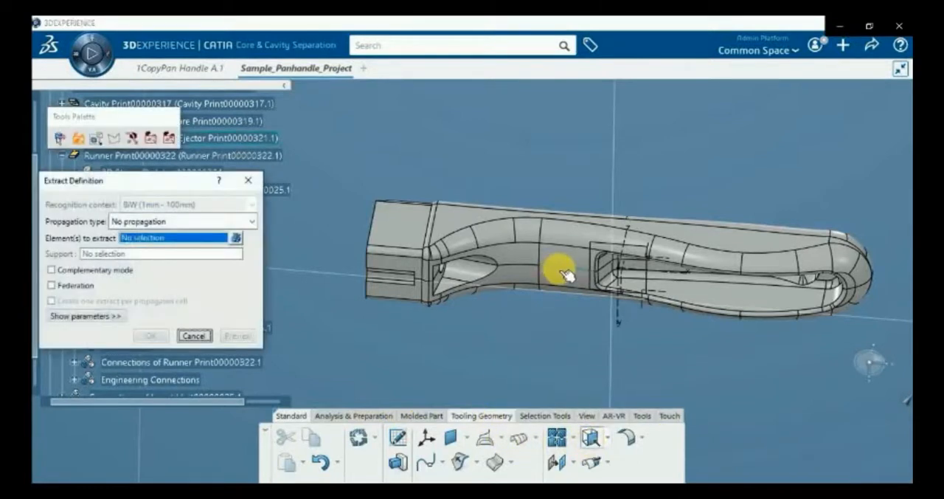
left_click(564, 273)
left_click(152, 336)
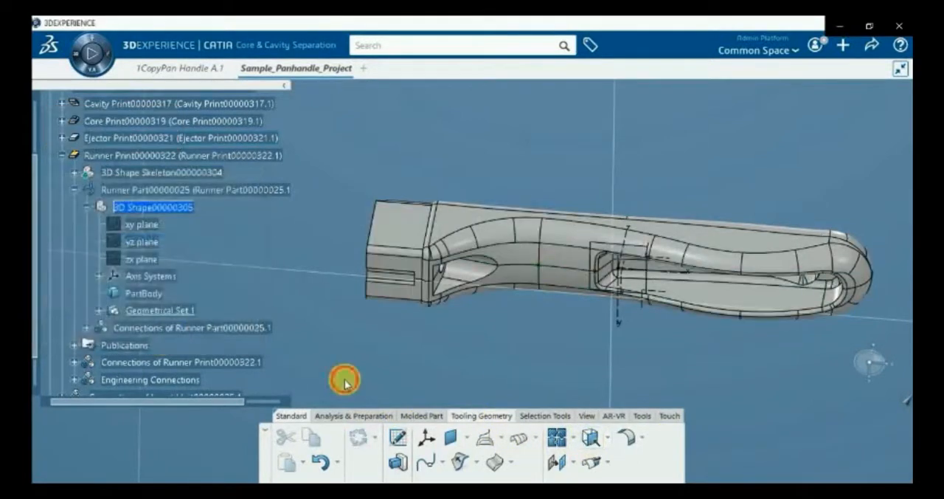
Extract the Curve.2 edge that runs lengthwise through the handle's pocket, using No propagation
left_click(590, 437)
middle_click_drag(552, 383, 452, 224)
middle_click_drag(494, 310, 483, 210)
left_click(747, 296)
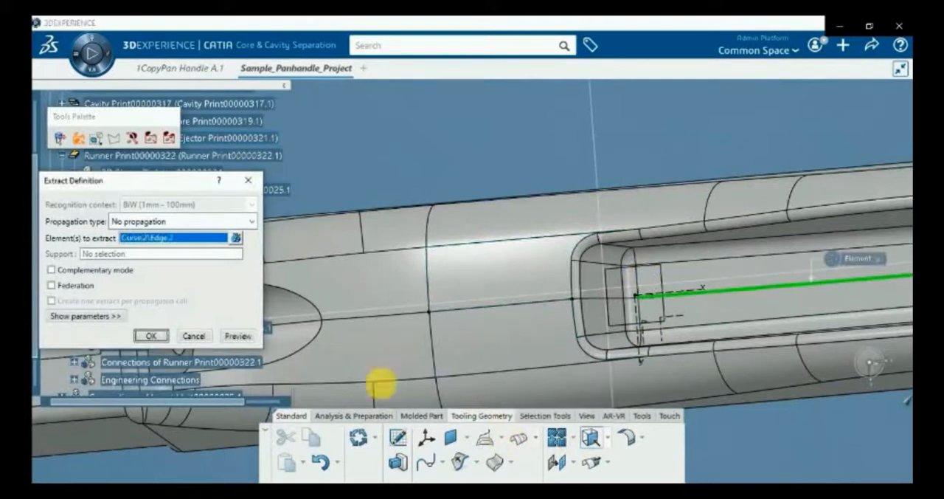
left_click(147, 335)
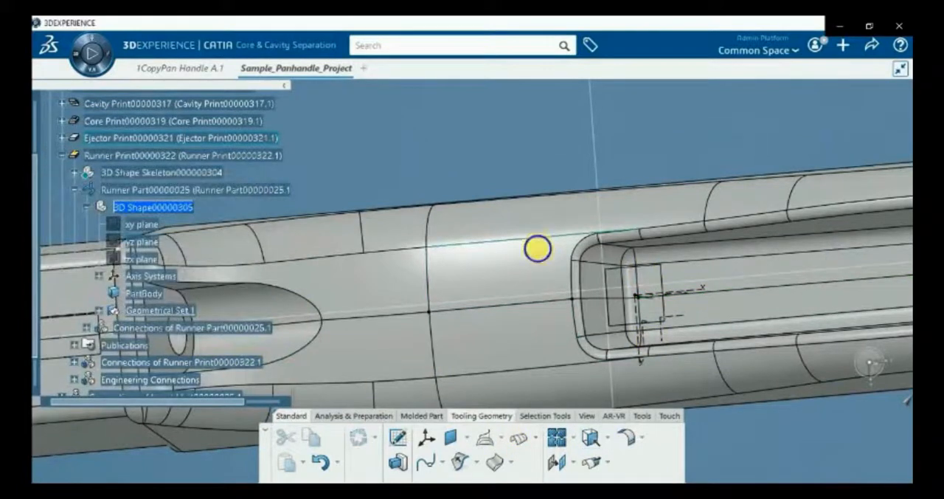
Activate the Runner Print, select the Runner Part, and switch to the Mold Tooling Design app
middle_click_drag(545, 243, 525, 313)
scroll(166, 359, "up", 1)
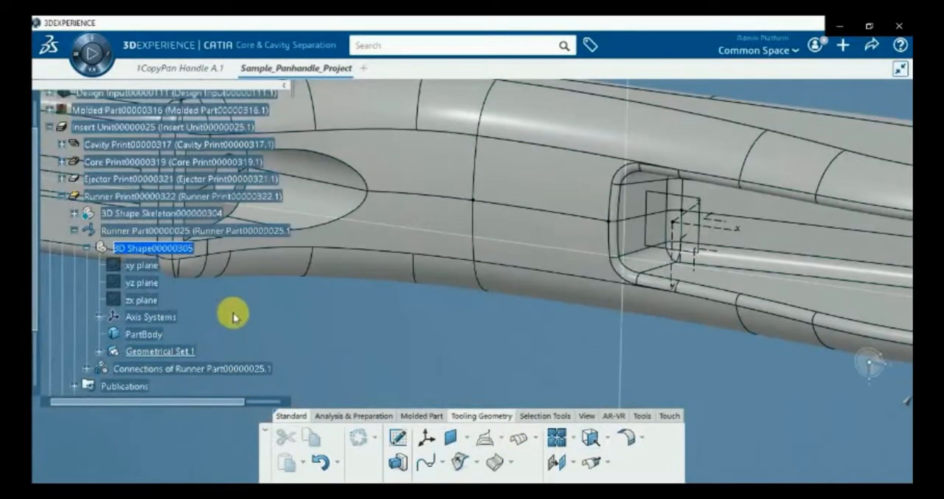
double_click(133, 196)
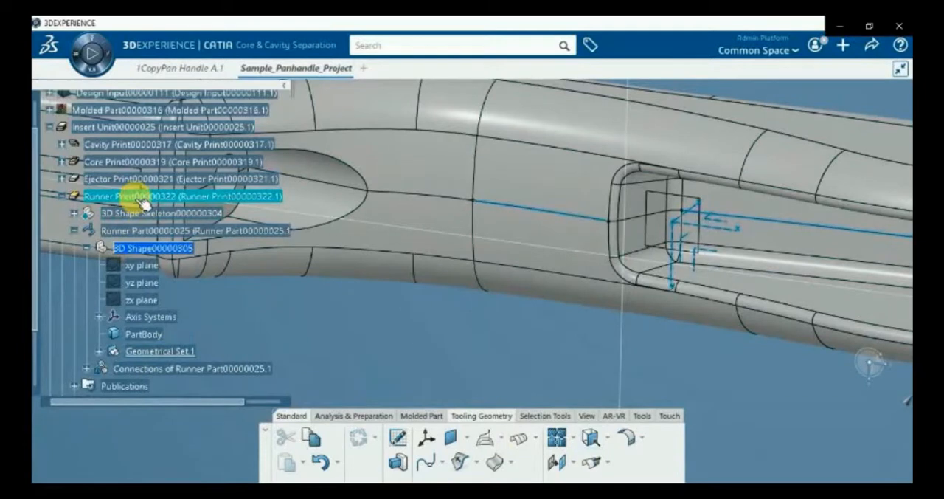
left_click(177, 230)
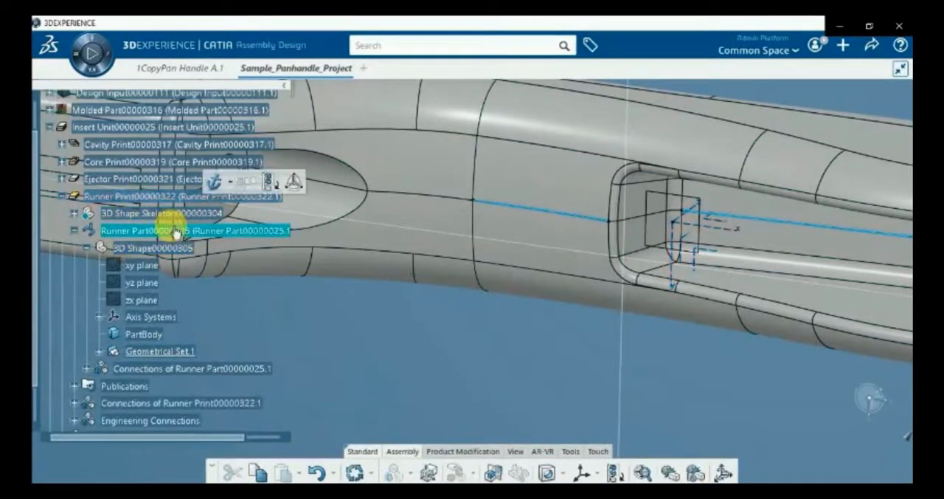
left_click(77, 59)
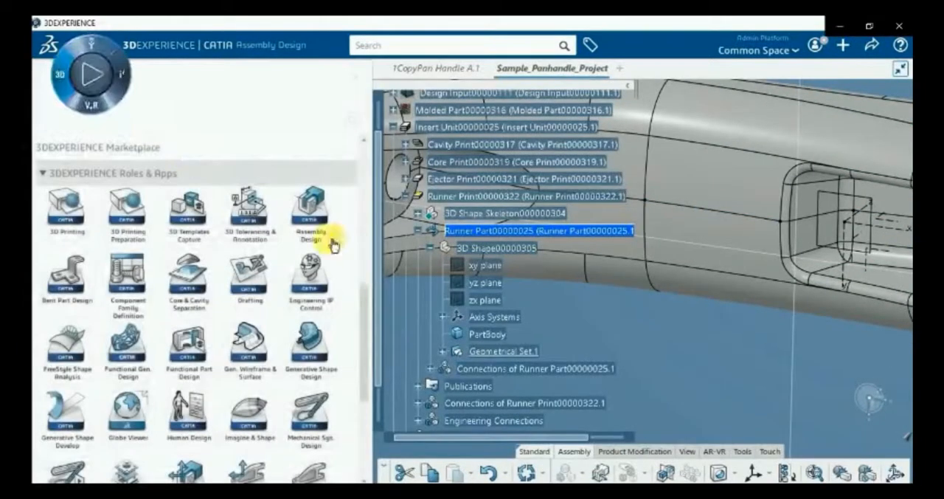
left_click_drag(363, 295, 369, 330)
left_click(125, 389)
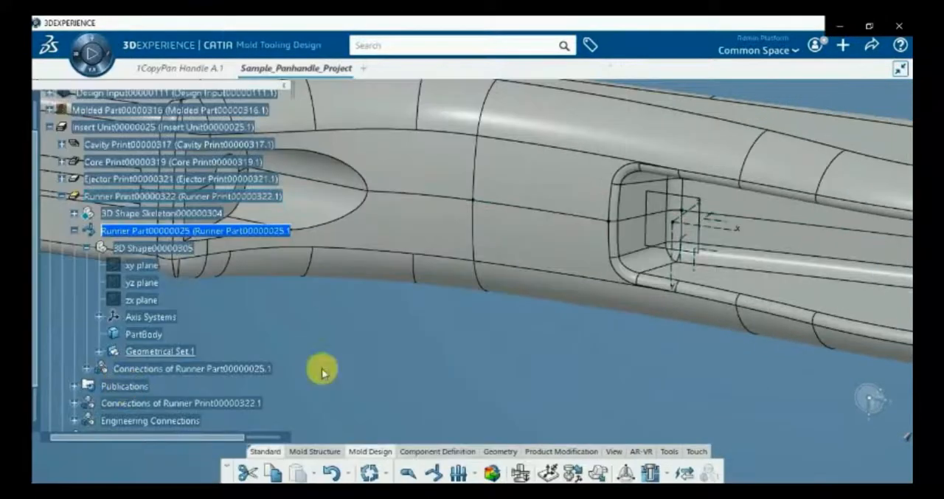
Create a Cavity and Core injection point on the extracted edge beside the pocket, directed outward from the handle's underside
left_click(410, 473)
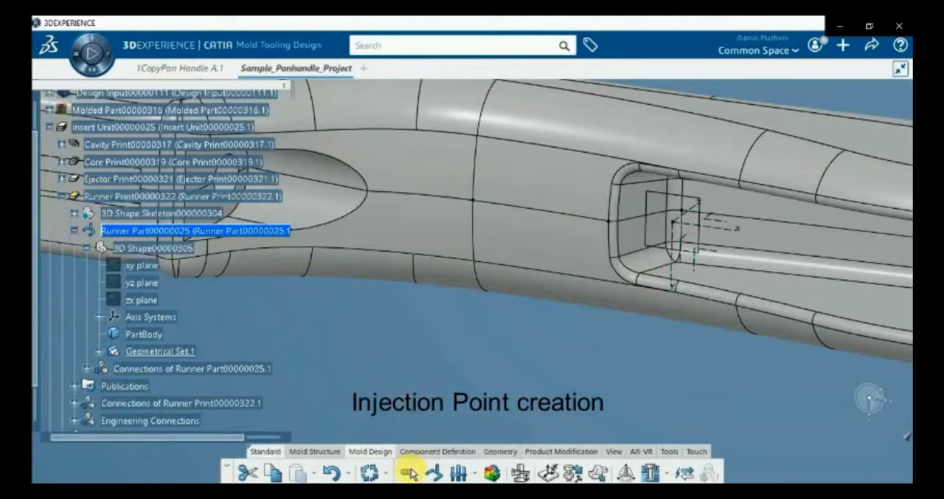
left_click(533, 212)
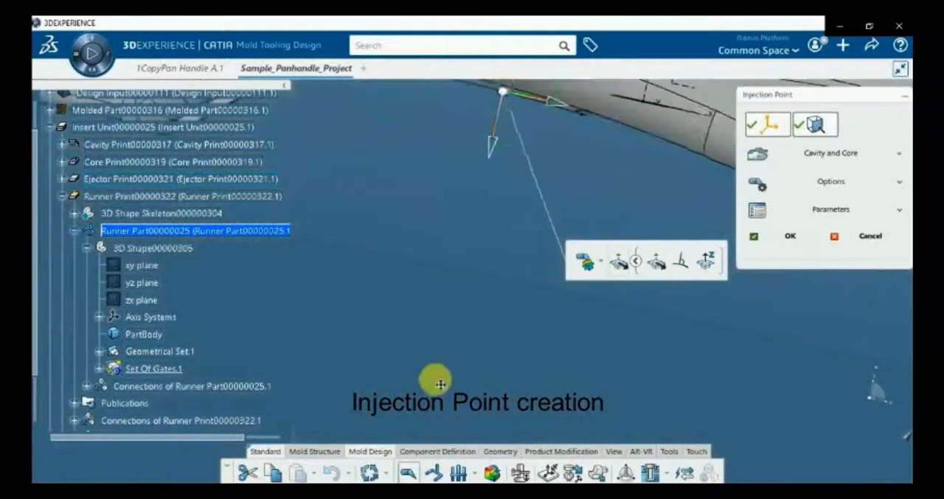
middle_click_drag(440, 383, 461, 419)
middle_click_drag(362, 244, 325, 302)
middle_click_drag(374, 276, 448, 339)
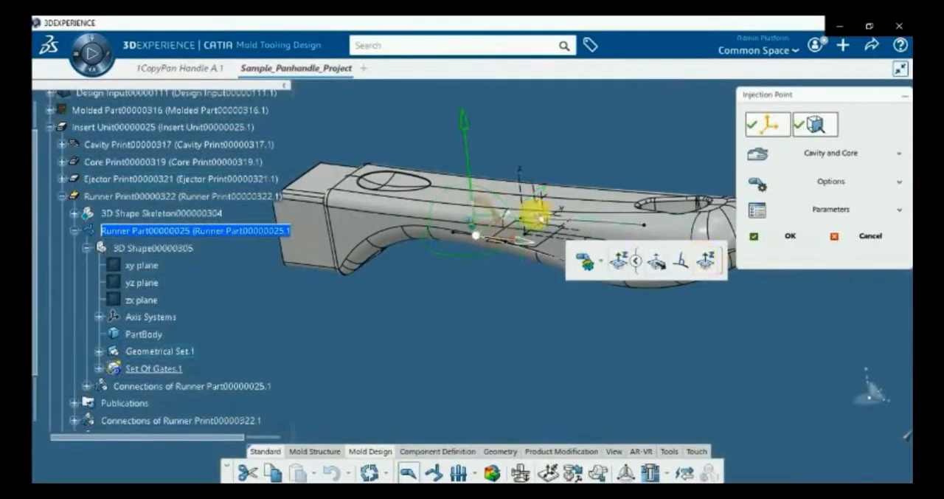
left_click(474, 214)
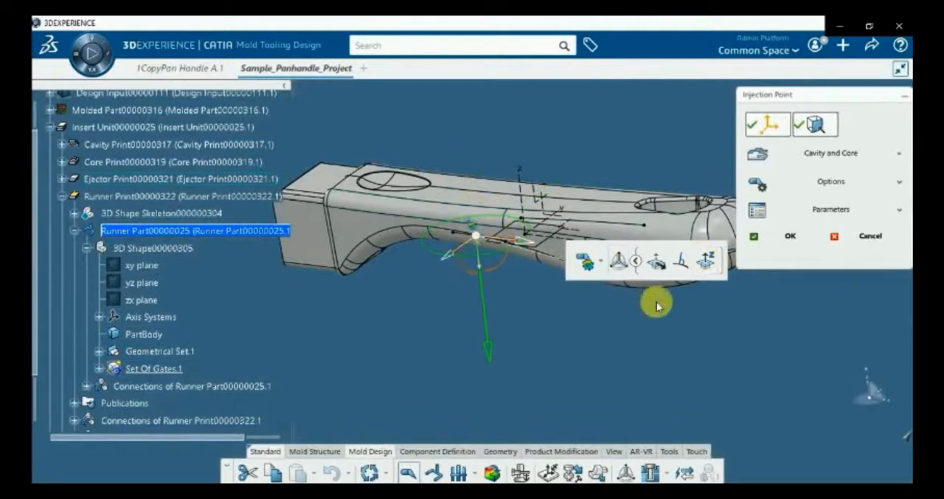
left_click(788, 237)
Create a second Cavity and Core injection point on the extracted lengthwise edge inside the pocket, directed outward from the underside
middle_click_drag(405, 298, 420, 167)
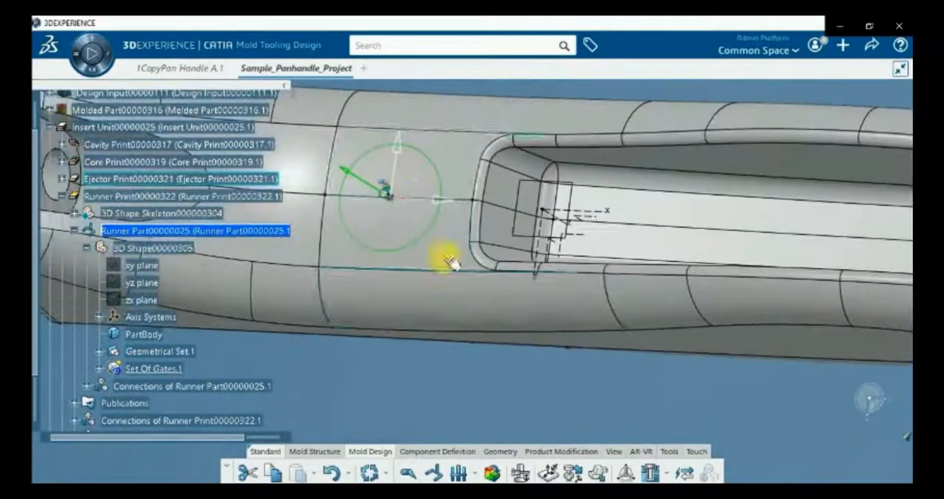
left_click(406, 474)
middle_click_drag(601, 360, 453, 299)
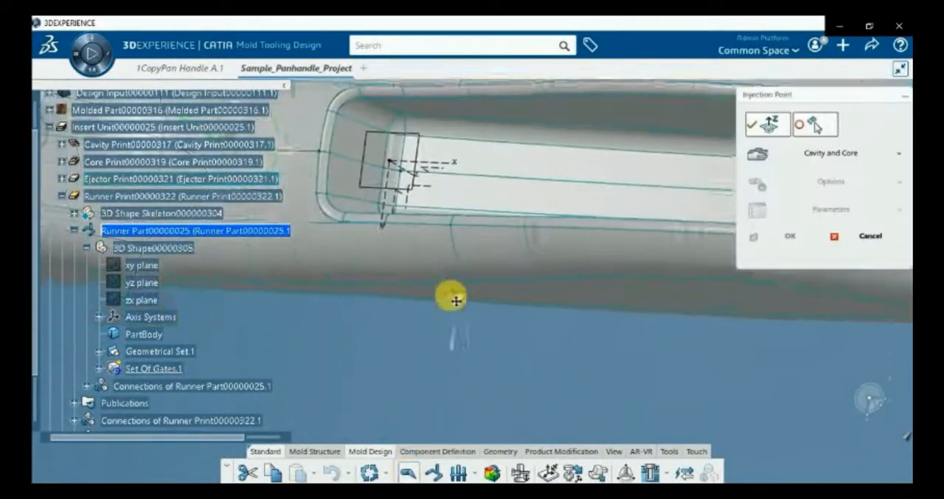
left_click(616, 184)
middle_click_drag(518, 176, 789, 285)
left_click(785, 247)
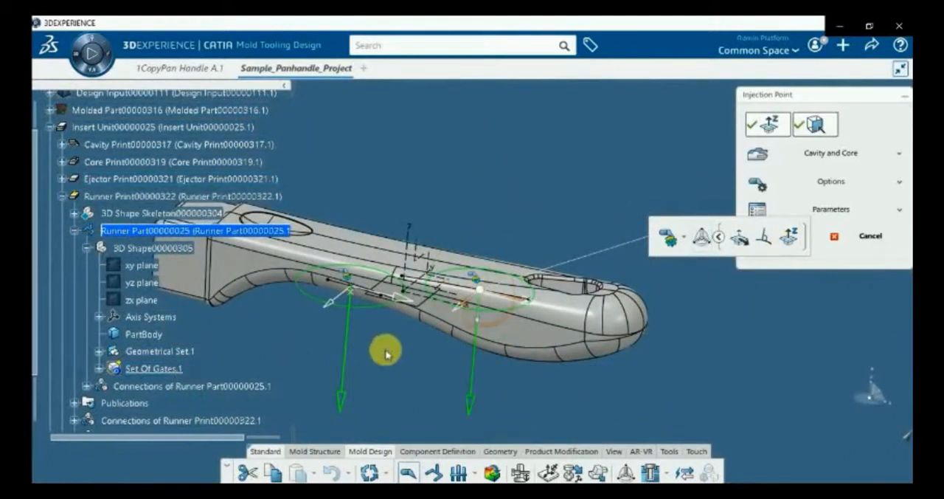
scroll(410, 364, "up", 5)
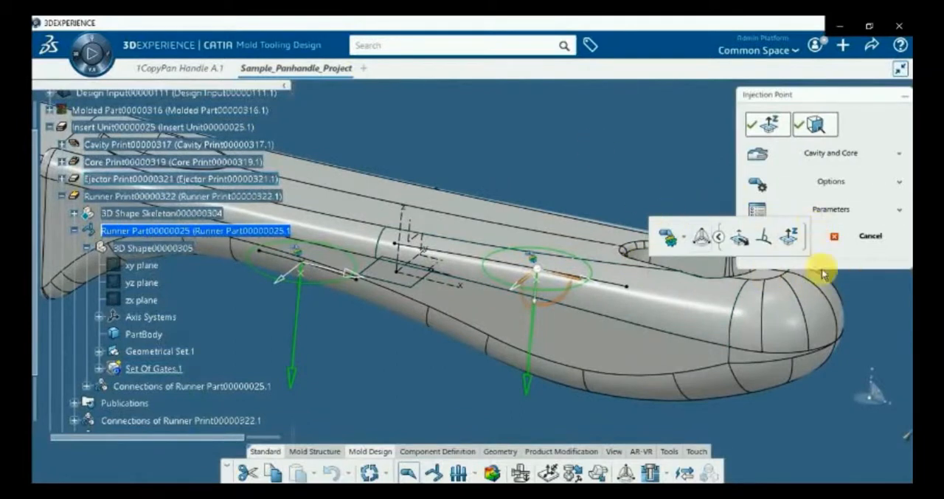
left_click_drag(767, 100, 513, 48)
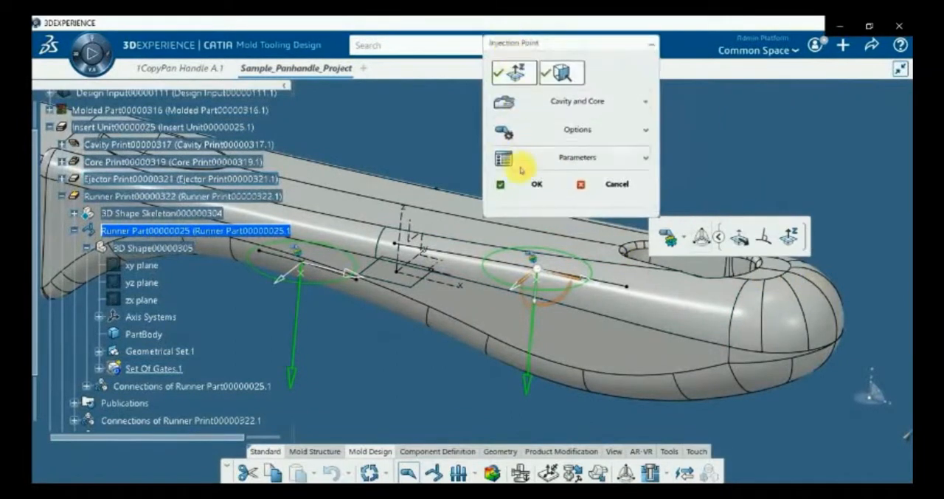
left_click(527, 190)
Activate the Runner Part's 3D Shape and show the contents of its Geometrical Set.1
middle_click_drag(476, 381, 476, 313)
scroll(495, 283, "up", 4)
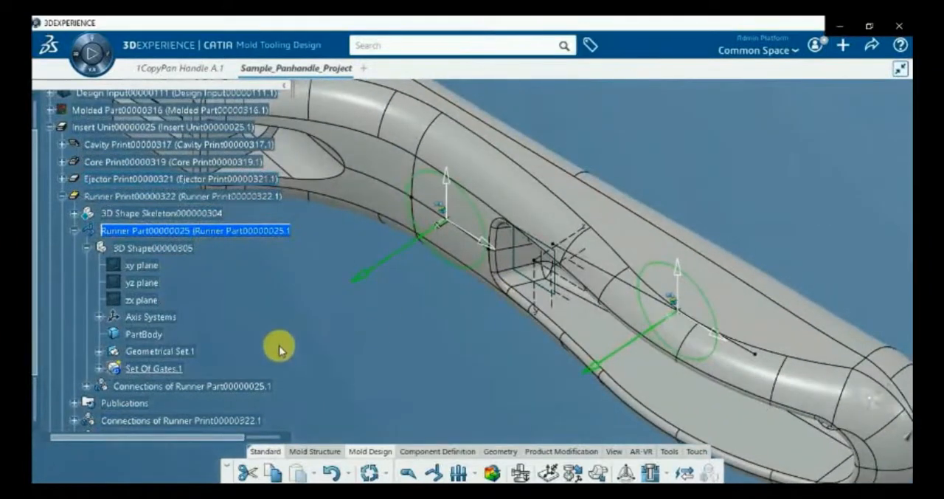
double_click(195, 353)
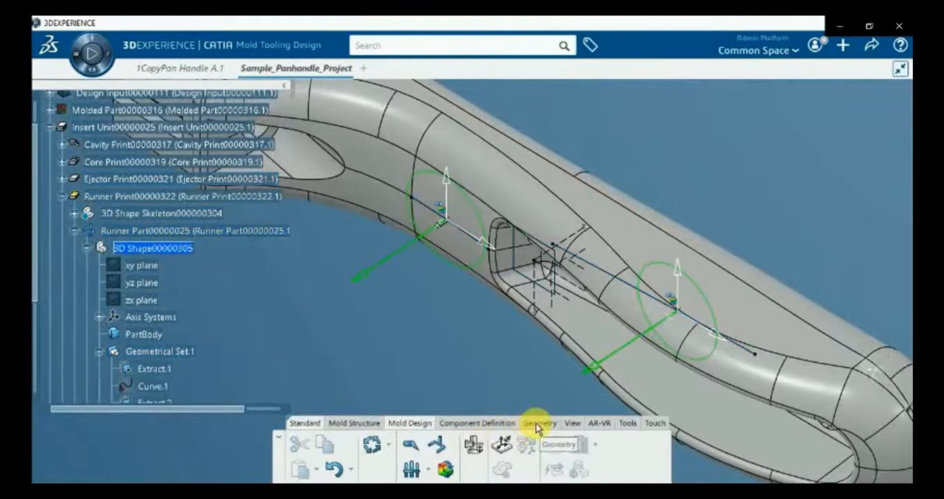
double_click(160, 249)
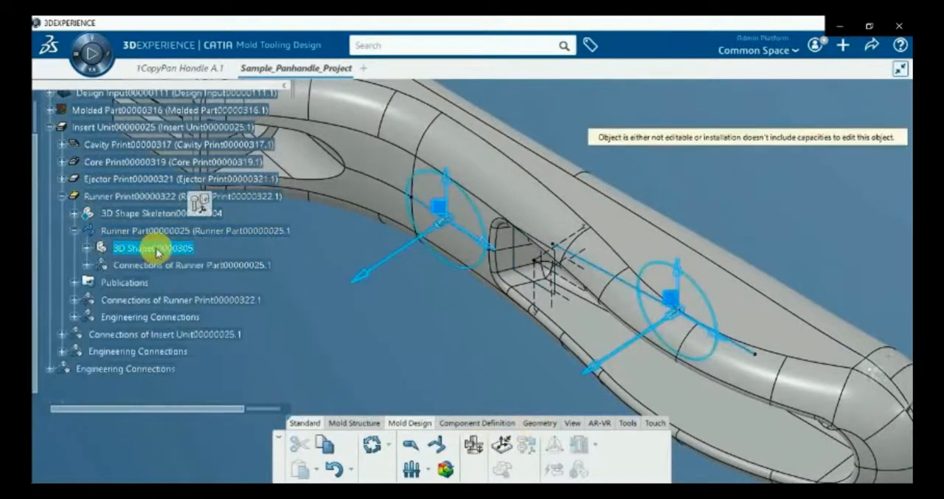
double_click(159, 251)
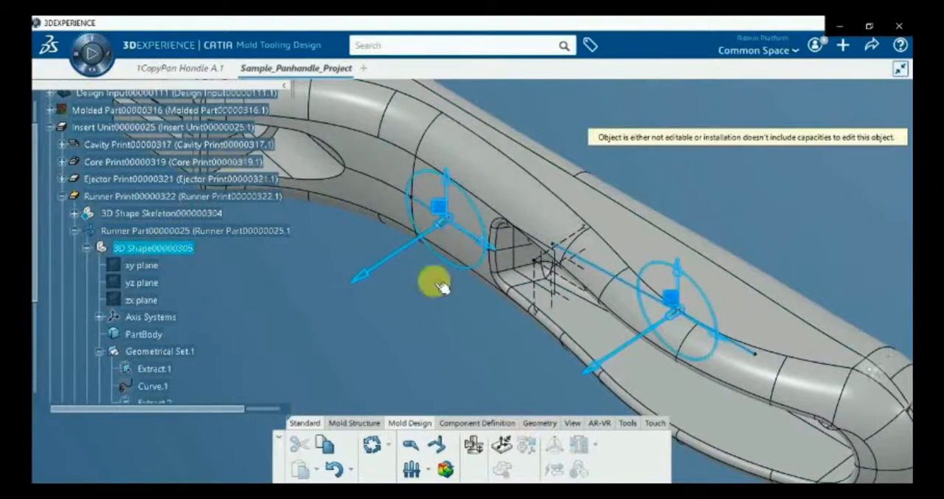
Create a plane through three points, using the first gate's outer vertex, its injection point Point.2, and the second gate's outer vertex
left_click(539, 423)
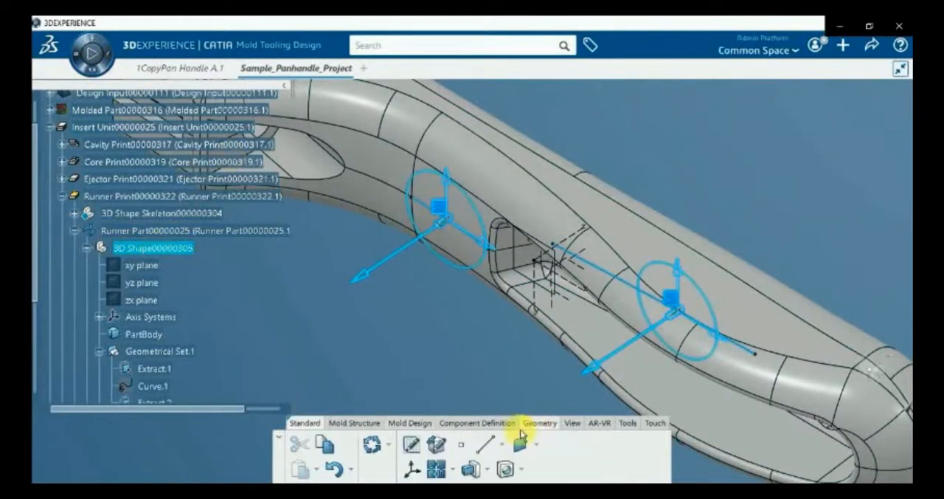
left_click(535, 448)
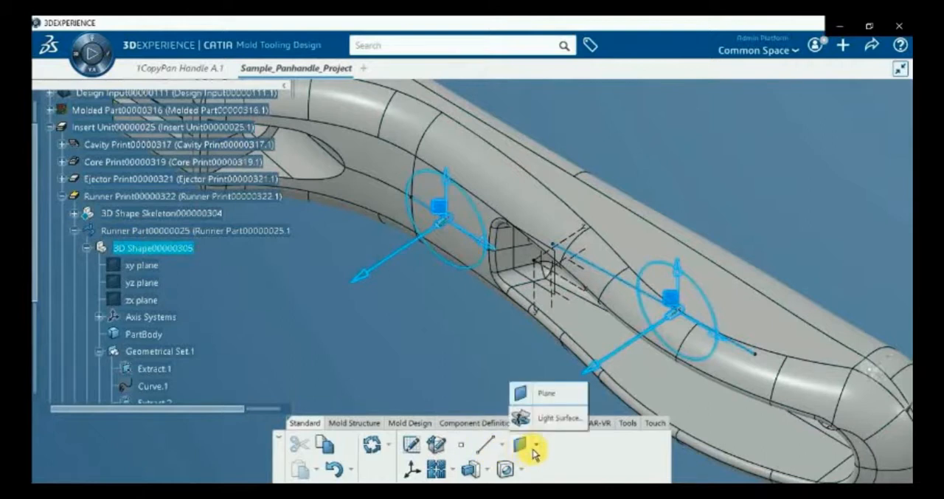
left_click(544, 394)
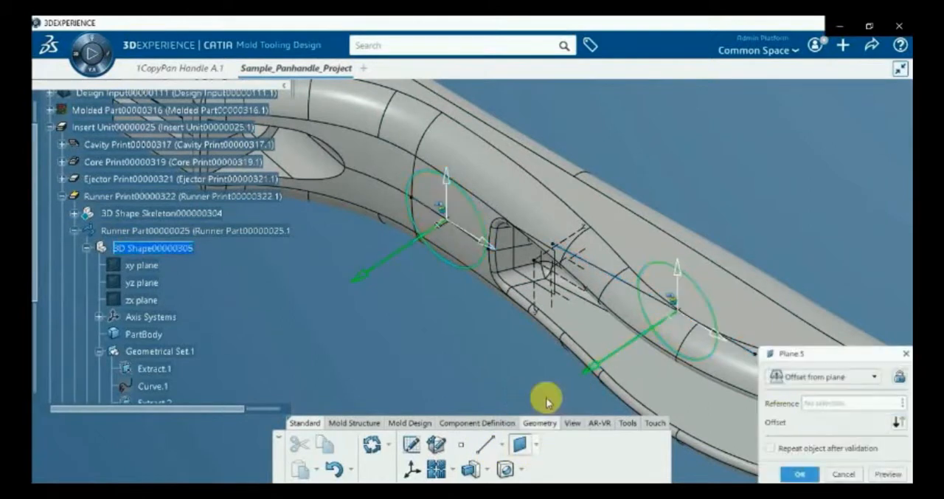
left_click(780, 380)
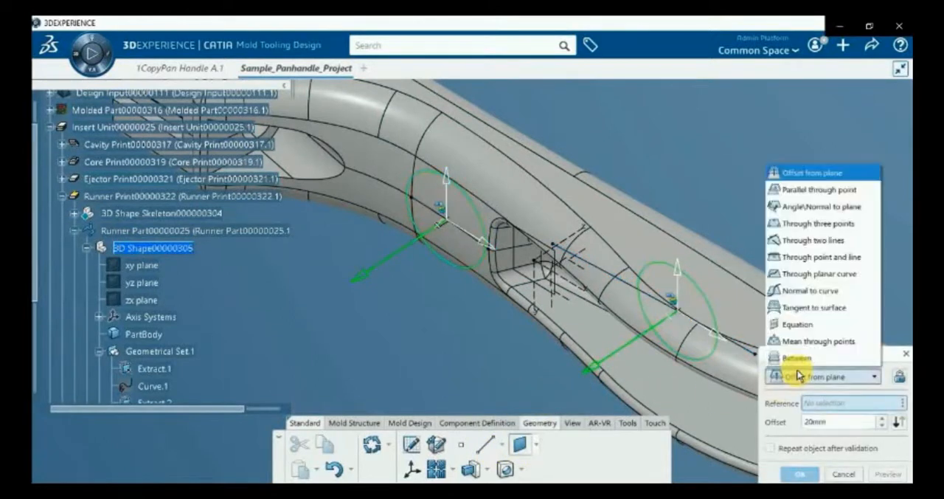
left_click(852, 231)
scroll(464, 312, "up", 5)
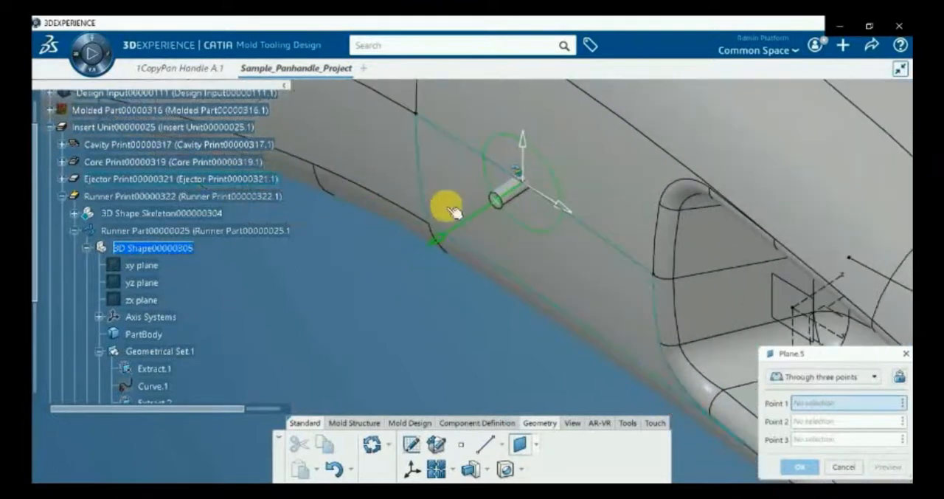
left_click(502, 210)
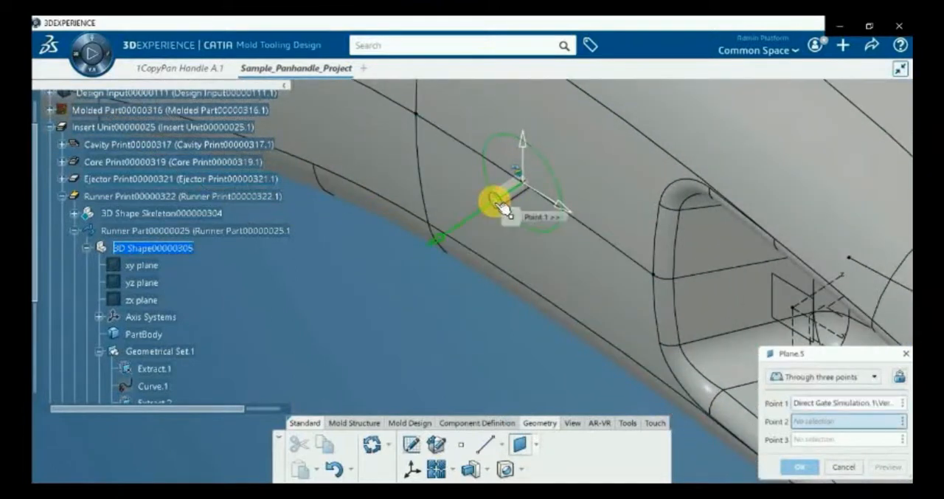
left_click(526, 185)
mouse_move(548, 342)
middle_mouse_down()
mouse_move(315, 227)
mouse_move(247, 181)
middle_mouse_up()
middle_click_drag(461, 354, 339, 77)
middle_click_drag(391, 159, 601, 251)
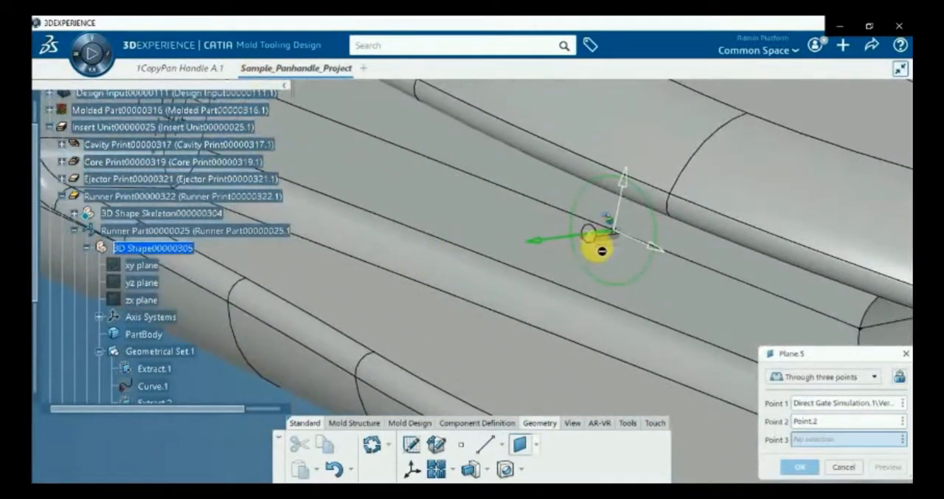
left_click(594, 236)
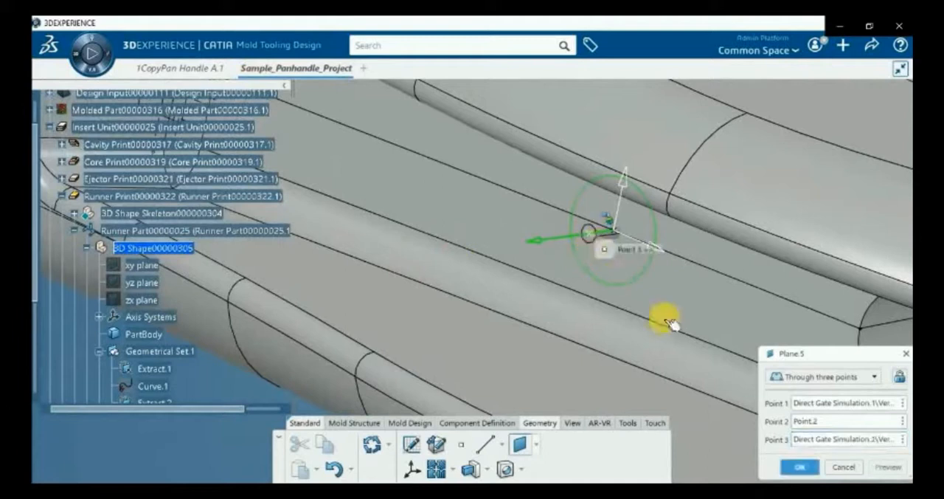
left_click(801, 465)
Start a positioned sketch on the new plane through the gate points
mouse_move(801, 464)
middle_mouse_down()
mouse_move(580, 379)
mouse_move(509, 316)
mouse_move(487, 361)
mouse_move(472, 356)
mouse_move(426, 289)
mouse_move(342, 273)
middle_mouse_up()
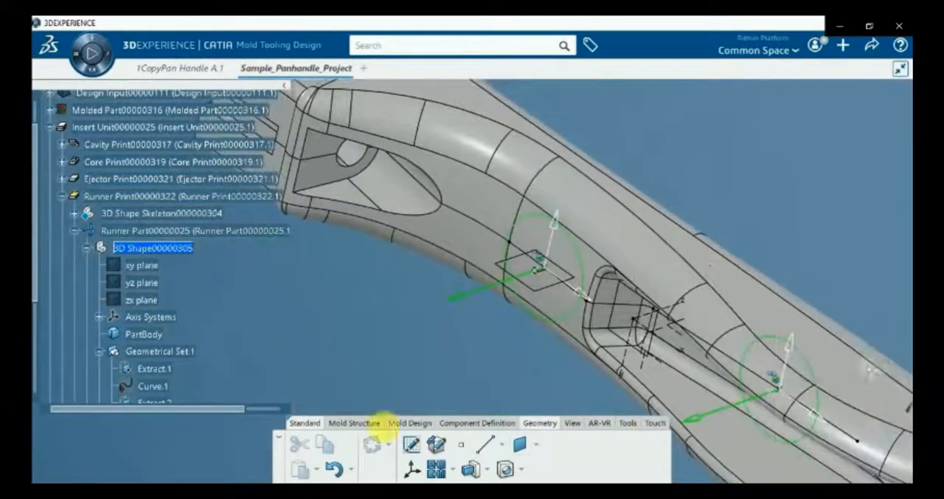
left_click(417, 448)
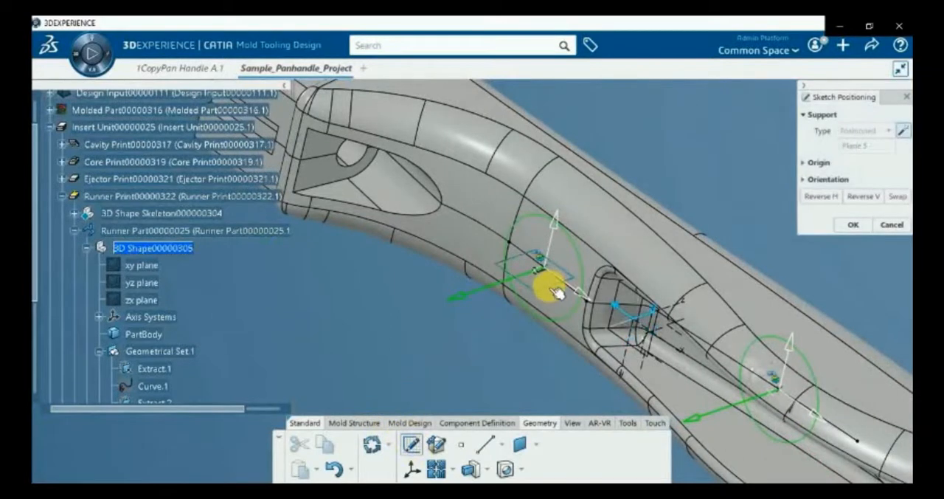
left_click(555, 292)
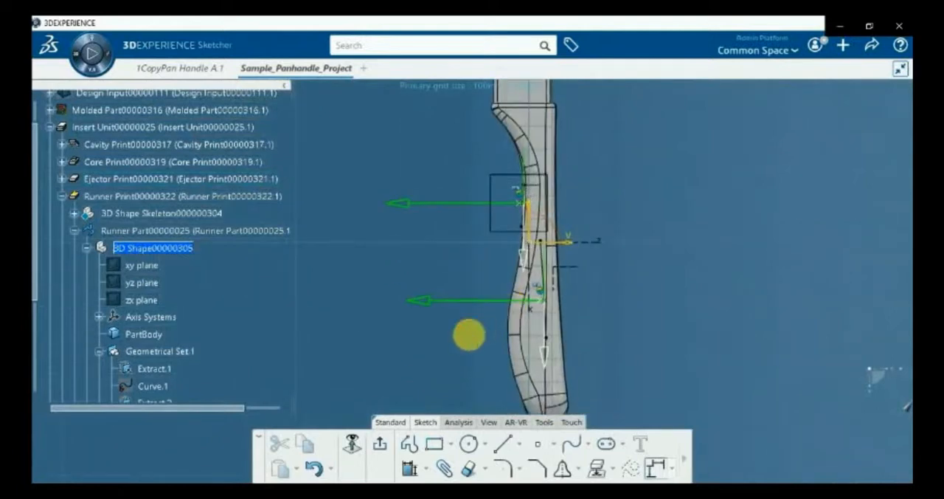
Sketch an open three-segment profile beside the handle's underside, with a middle segment parallel to the H axis and ends angled towards the two gates
left_click(410, 445)
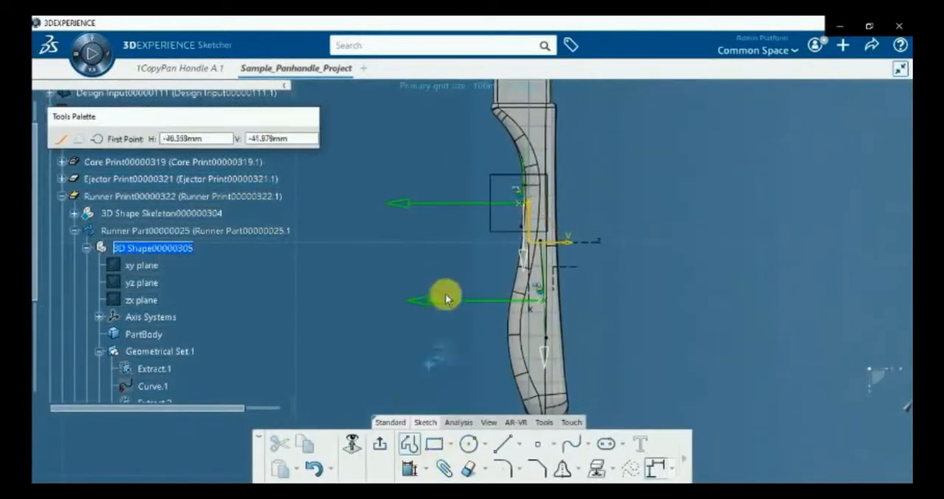
left_click(497, 216)
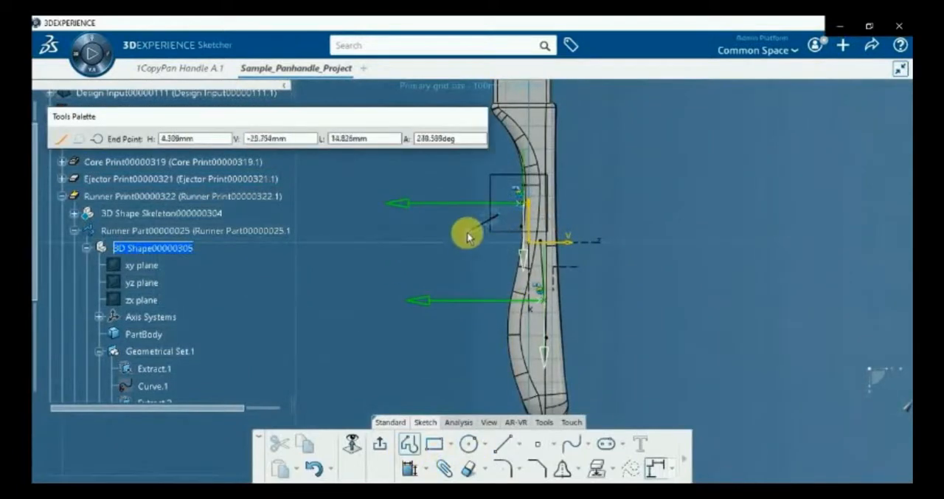
left_click(455, 243)
left_click(455, 285)
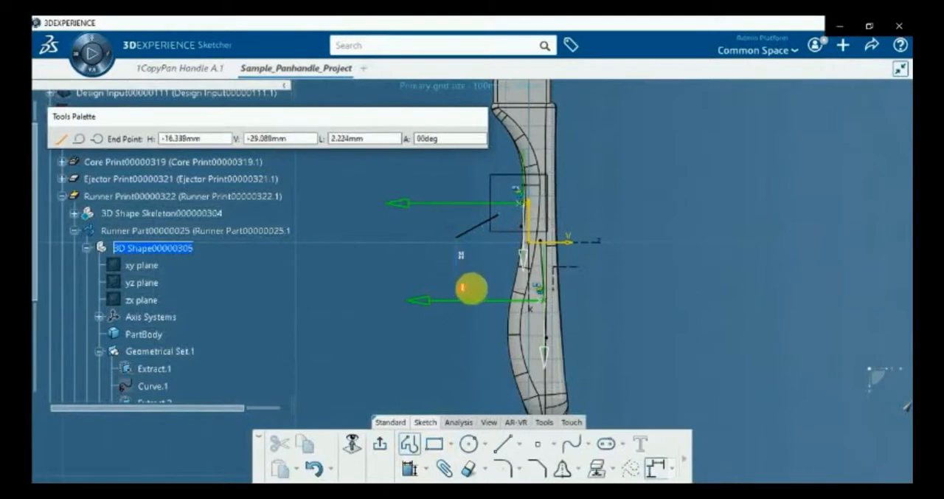
double_click(518, 308)
Constrain the profile's free end near the first gate coincident with that gate's injection point
middle_click_drag(468, 338, 544, 277)
middle_click_drag(319, 271, 466, 293)
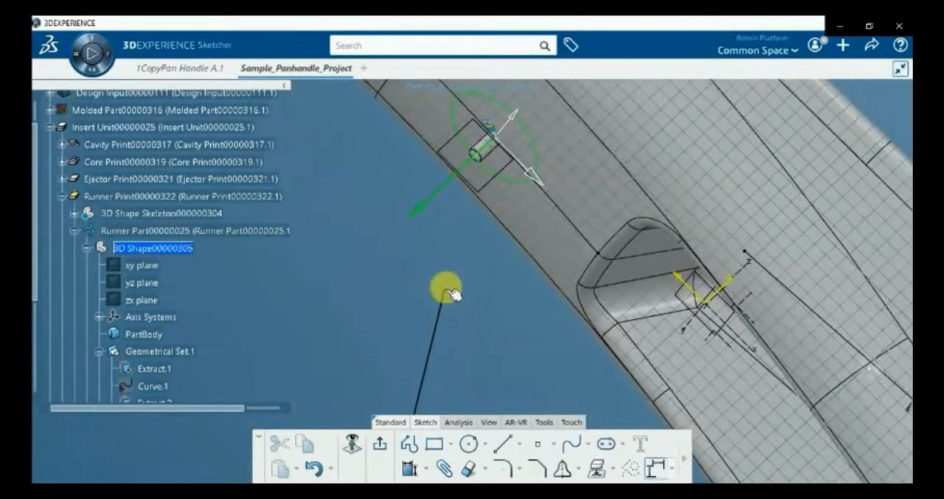
left_click(481, 160)
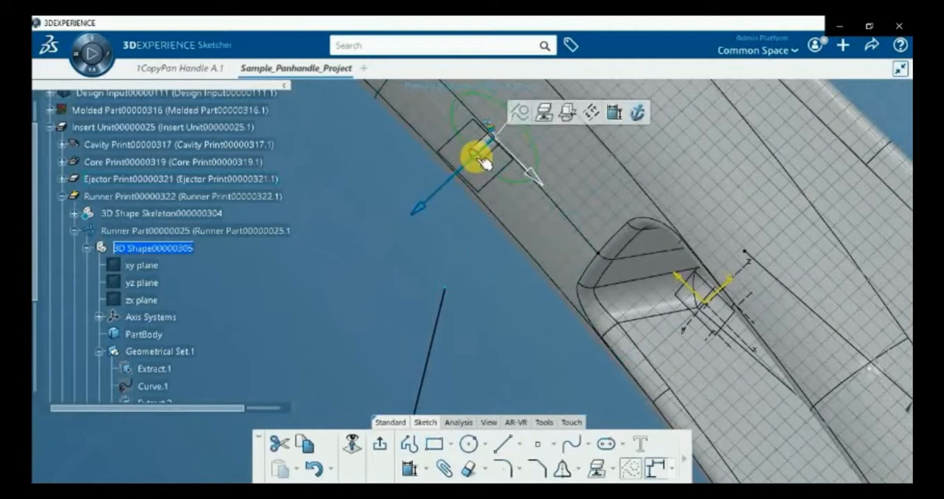
middle_click_drag(458, 253, 486, 300)
left_click(487, 298)
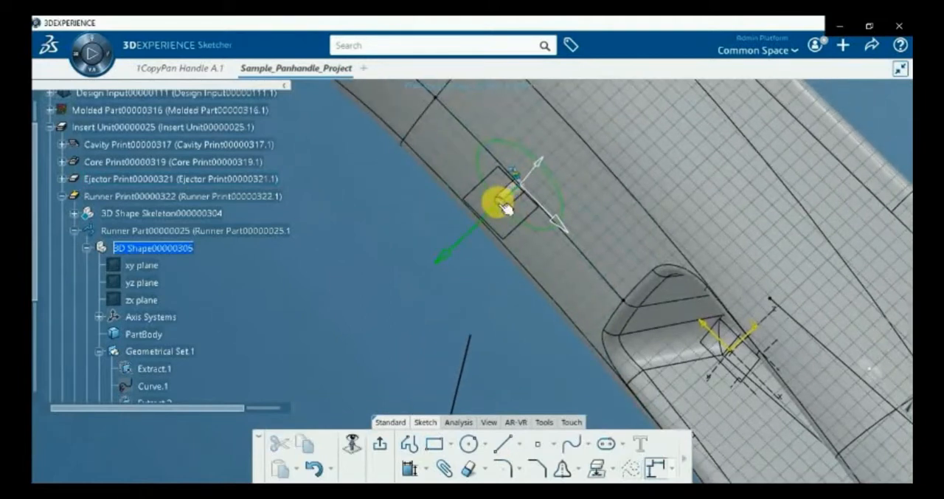
left_click(474, 335, "ctrl")
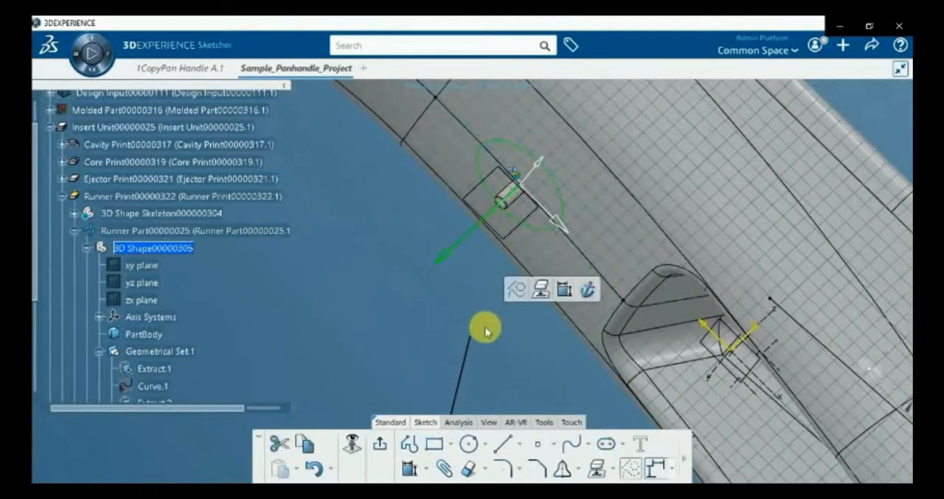
left_click(565, 295)
right_click(393, 286)
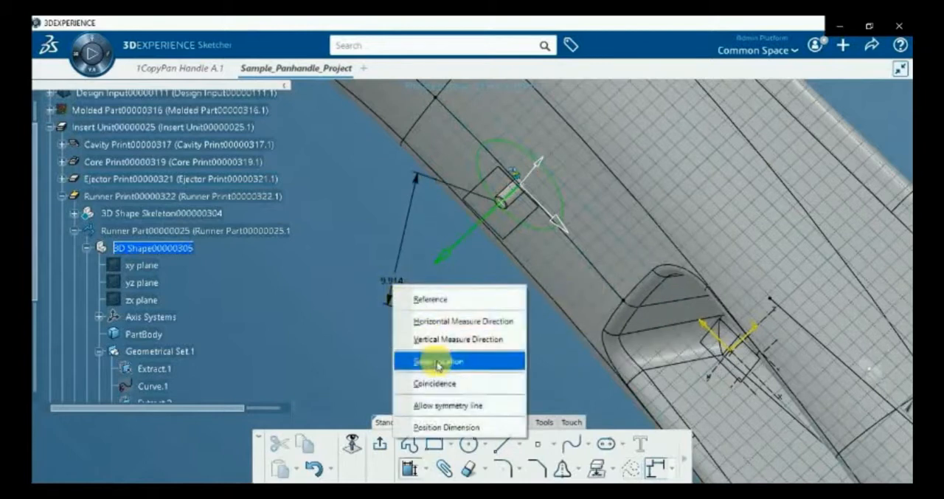
left_click(428, 385)
Constrain the profile's other free end coincident with the second gate's injection point
middle_click_drag(466, 346, 344, 192)
mouse_move(520, 395)
middle_mouse_down()
mouse_move(413, 198)
mouse_move(192, 213)
middle_mouse_up()
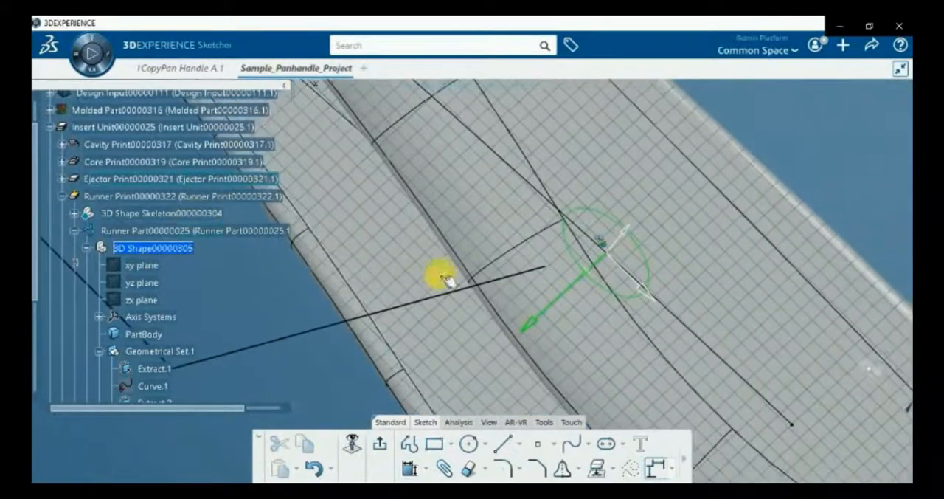
middle_click_drag(529, 407, 590, 179)
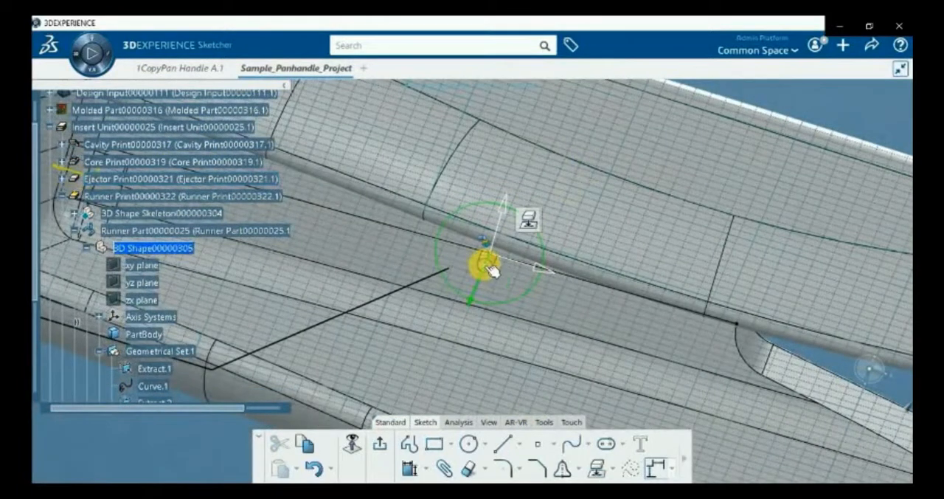
left_click(449, 270)
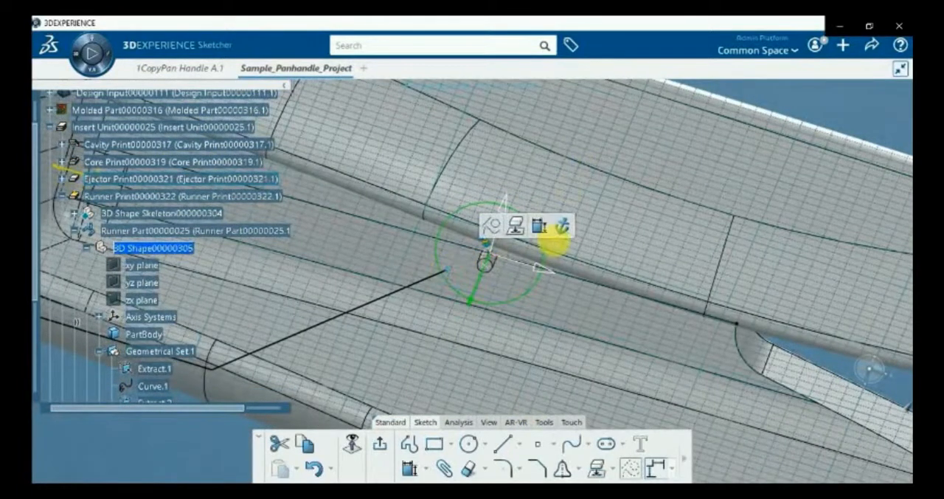
left_click(540, 229)
middle_click_drag(333, 365, 441, 398)
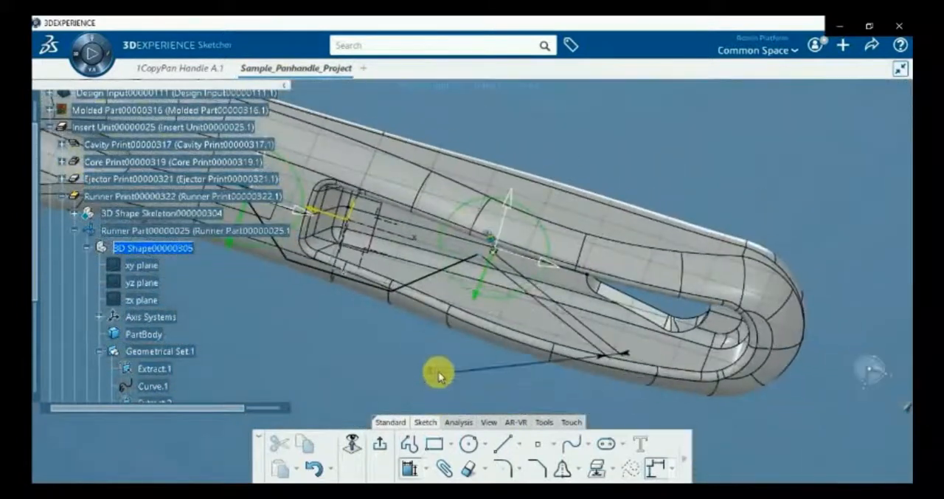
right_click(438, 376)
left_click(450, 320)
Round the corner between the middle segment and the second gate's segment with a 10 mm radius
middle_click_drag(440, 367, 451, 421)
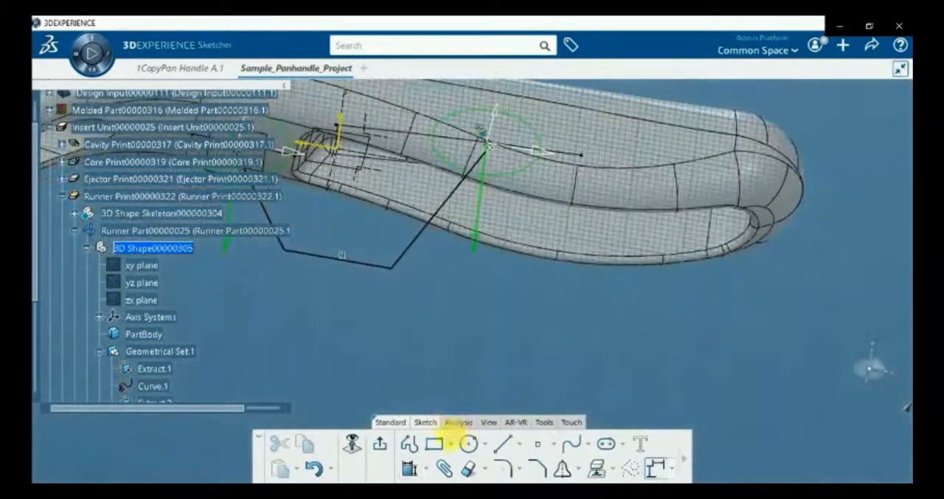
left_click(505, 466)
left_click(406, 265)
left_click(391, 262)
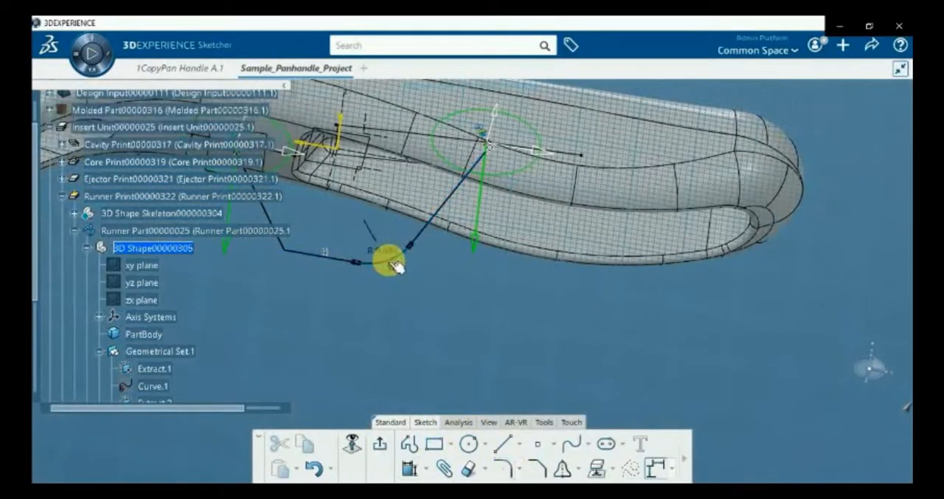
double_click(382, 254)
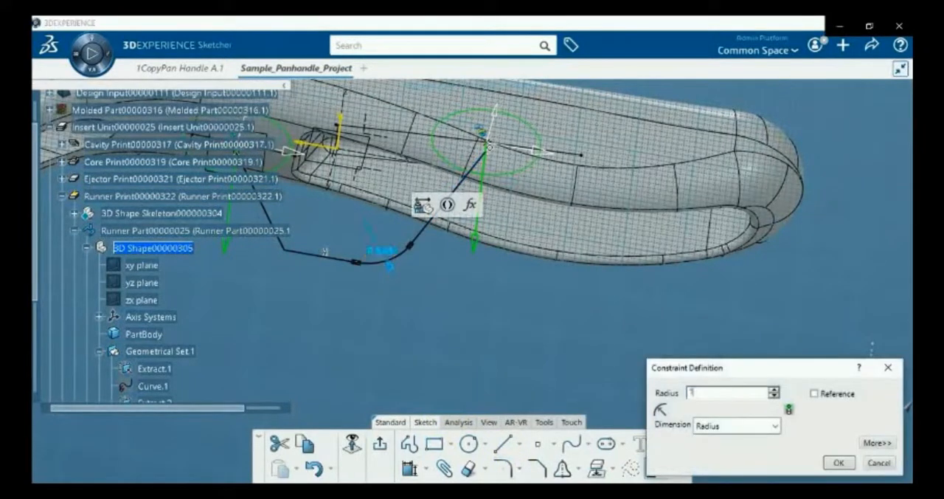
type("10mm")
key("Return")
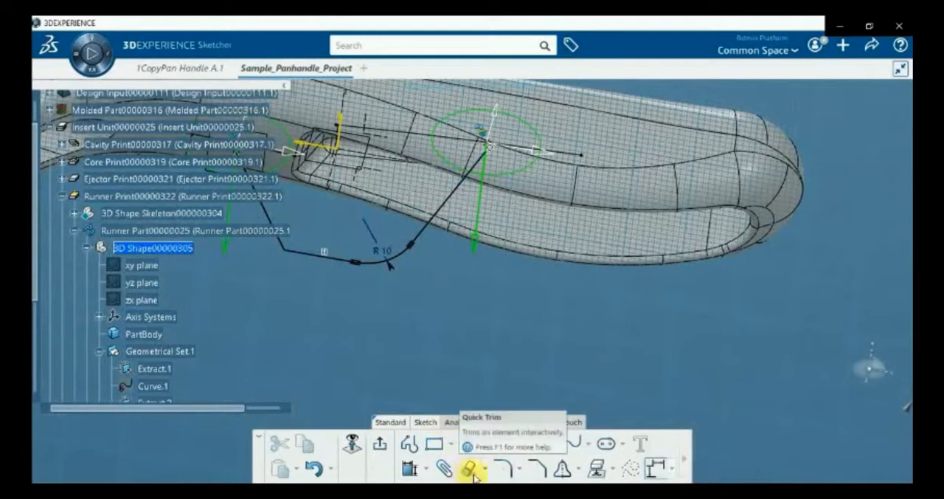
Round the corner between the middle segment and the first gate's segment with a 10 mm radius
left_click(501, 470)
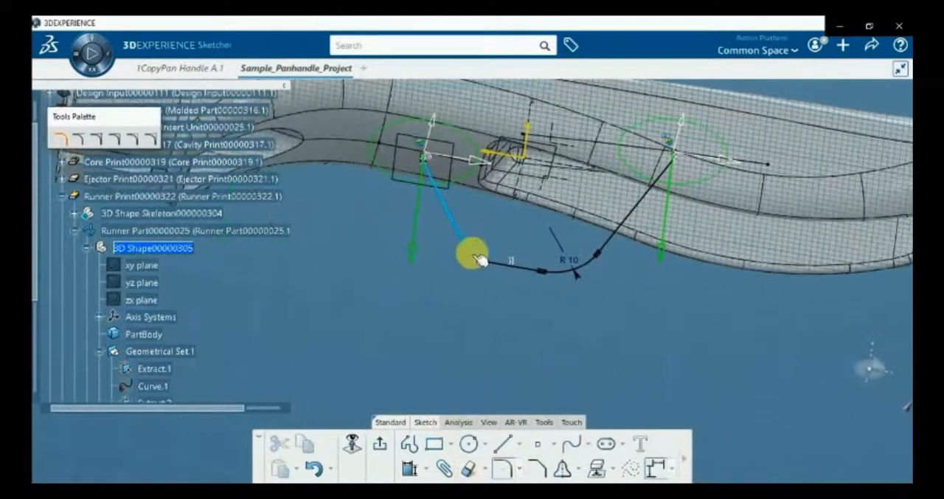
left_click(498, 267)
left_click(480, 257)
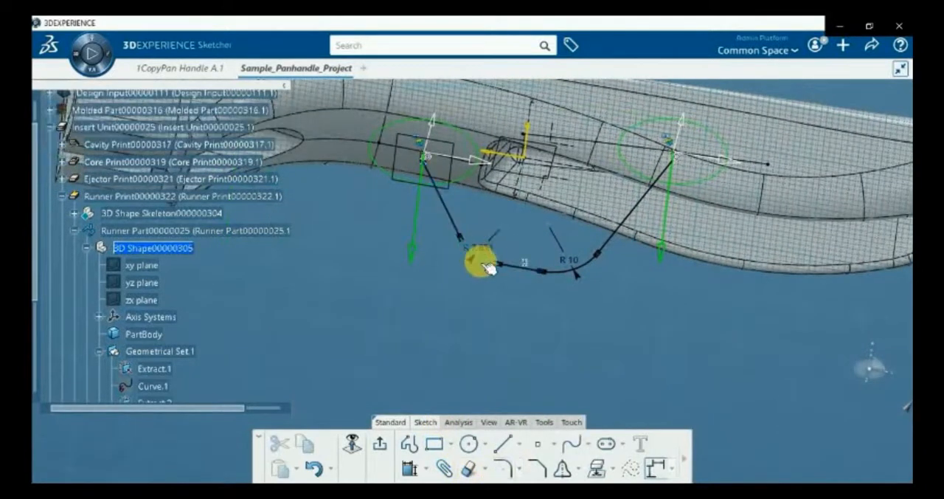
double_click(483, 254)
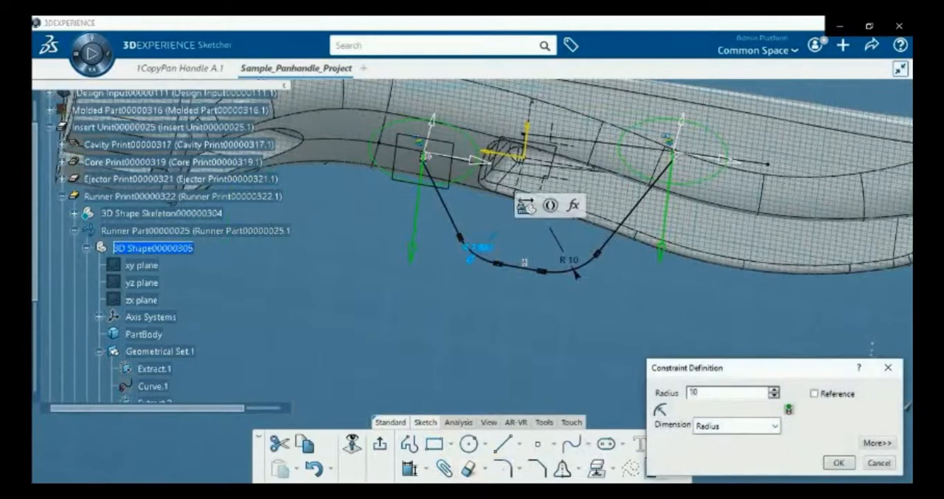
left_click(484, 254)
Draw a short straight line from the midpoint of the profile's middle segment outward, away from the handle
mouse_move(530, 313)
middle_mouse_down()
mouse_move(428, 341)
mouse_move(274, 301)
mouse_move(506, 309)
mouse_move(601, 339)
middle_mouse_up()
left_click(505, 442)
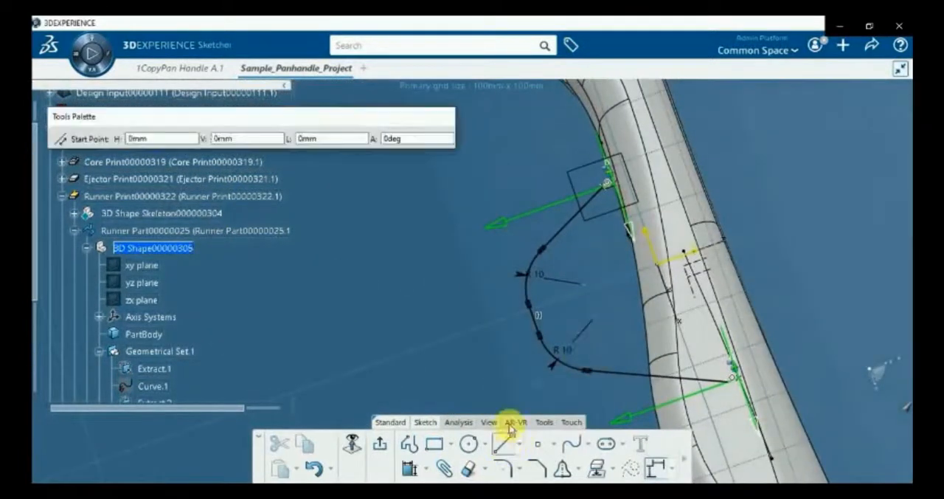
left_click(537, 317)
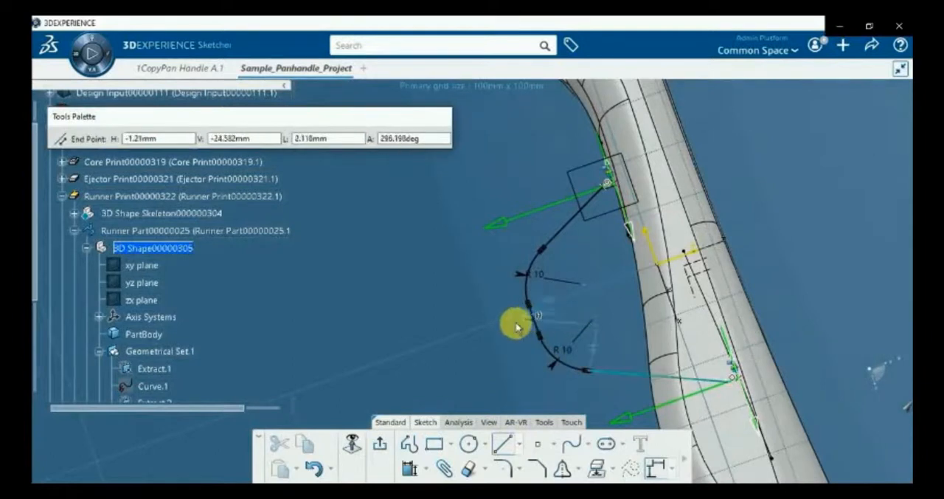
left_click(463, 337)
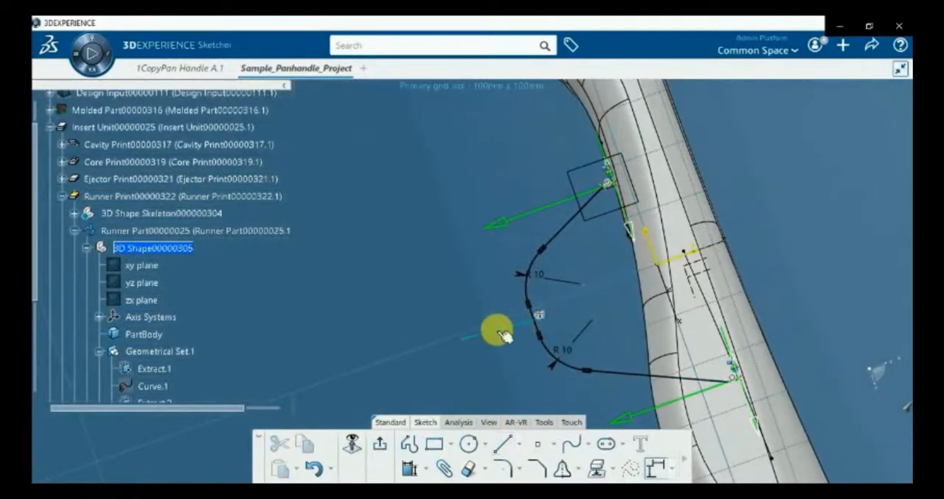
Try to constrain the short branch line as horizontal
right_click(499, 333)
mouse_move(558, 318)
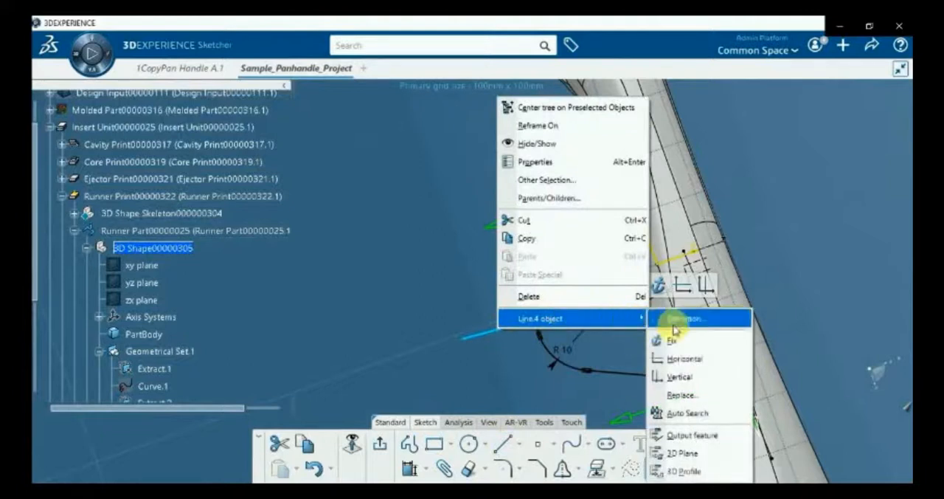
left_click(688, 359)
Constrain the short branch line as vertical and exit the sketch
right_click(516, 276)
mouse_move(654, 272)
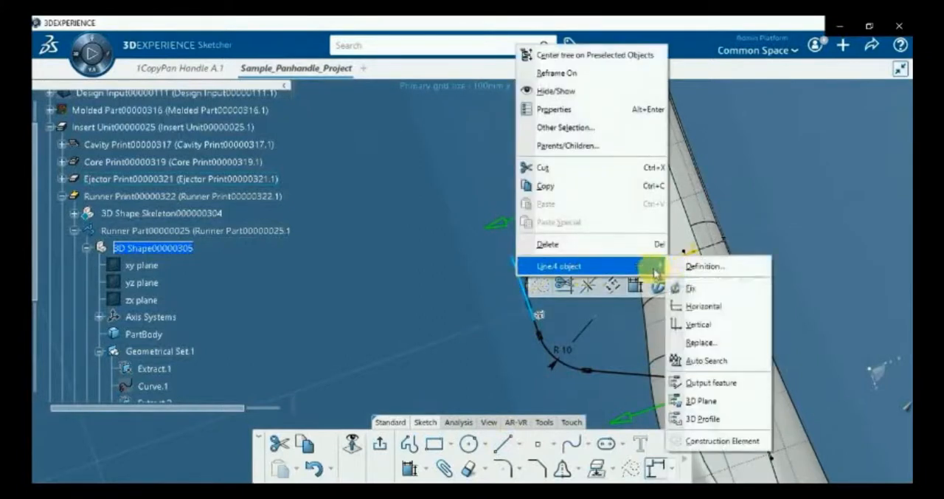
left_click(689, 324)
middle_click_drag(516, 378, 513, 347)
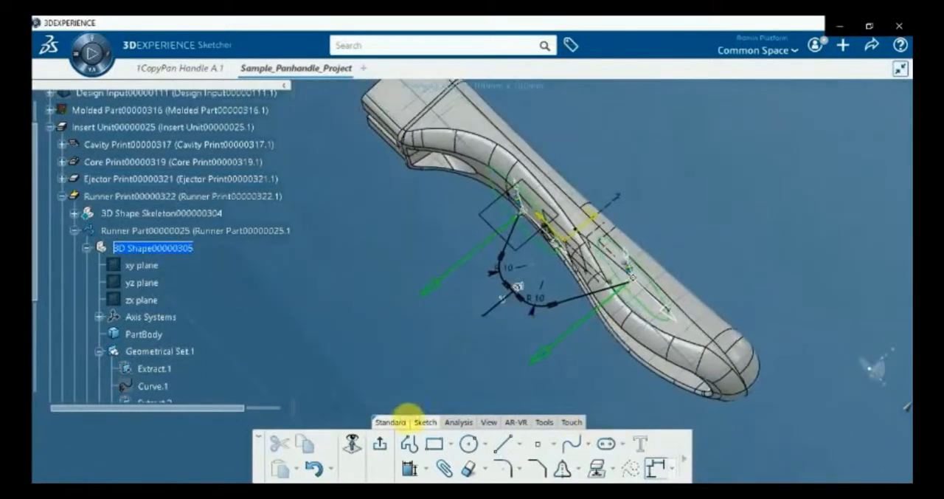
left_click(381, 450)
mouse_move(450, 252)
middle_mouse_down()
mouse_move(376, 322)
mouse_move(417, 385)
mouse_move(409, 374)
middle_mouse_up()
left_click(387, 326)
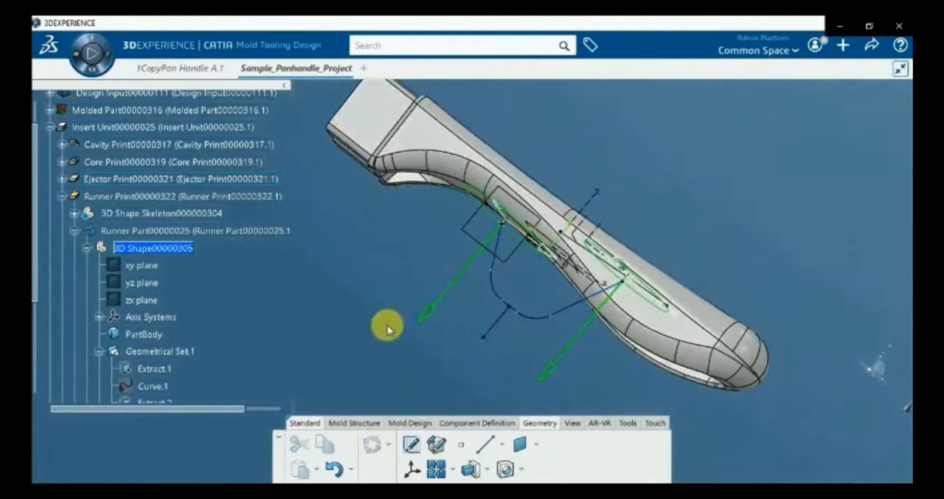
Create a runner along the layout sketch with the scope All Runners, a Round Profile and a diameter of 2 mm
left_click(367, 423)
left_click(413, 423)
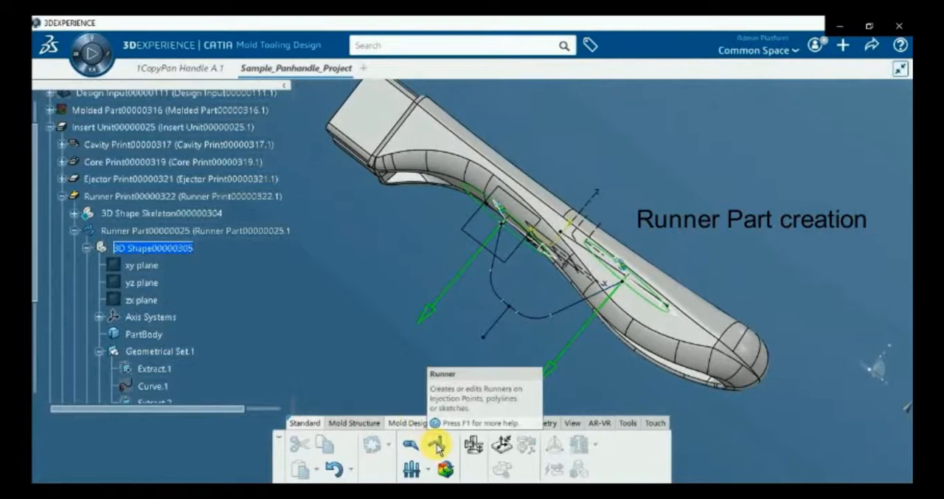
left_click(495, 326)
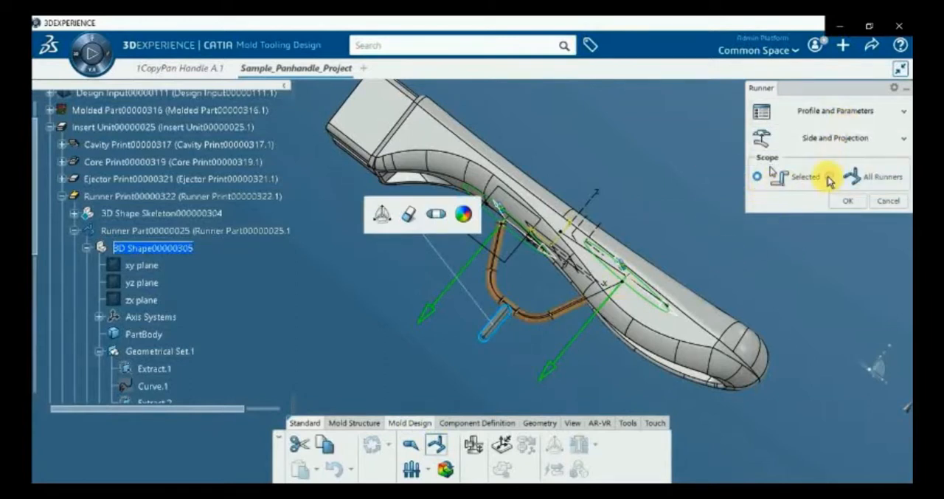
left_click(830, 178)
left_click(803, 122)
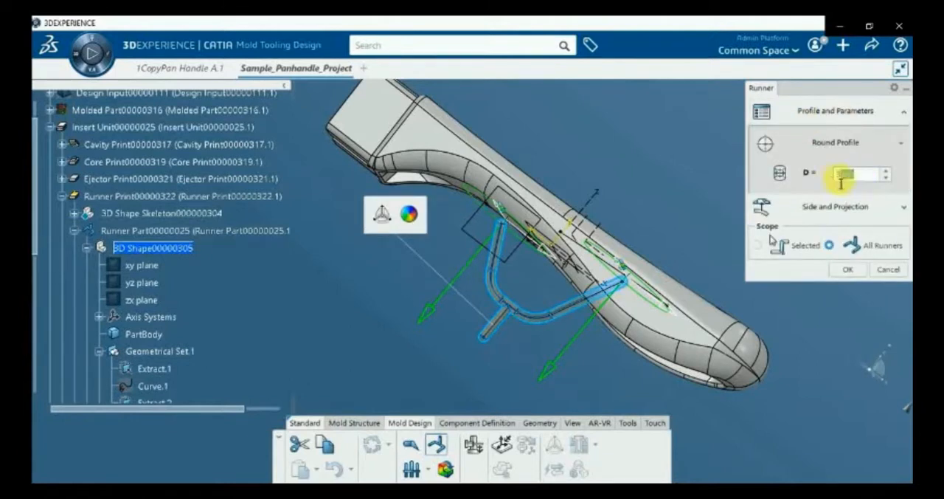
left_click(861, 149)
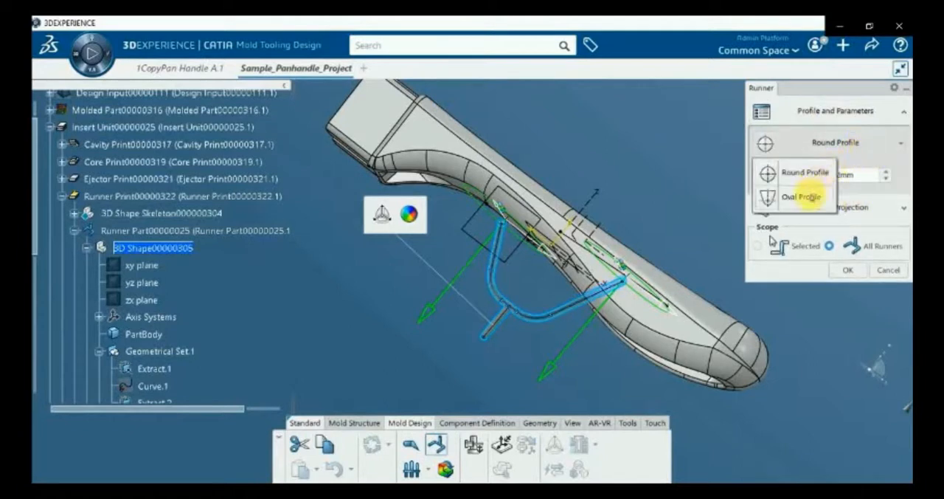
left_click(852, 151)
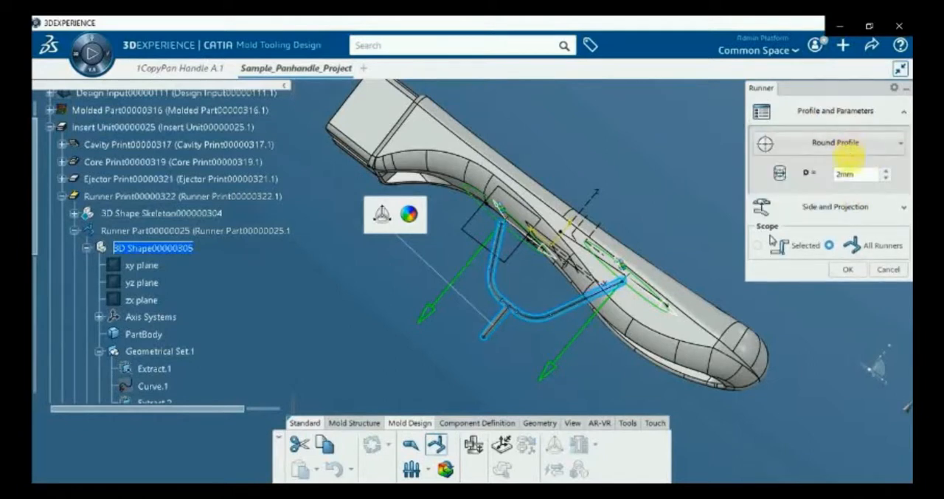
left_click(848, 270)
middle_click_drag(476, 347, 494, 340)
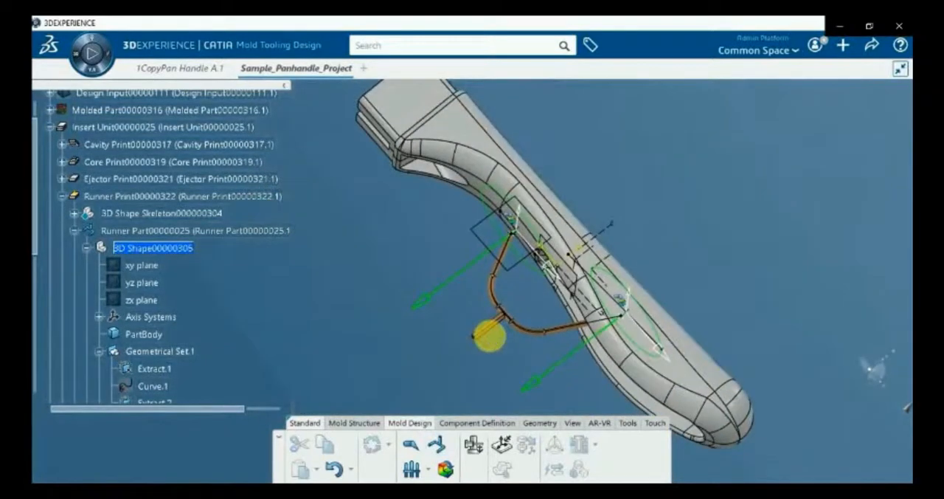
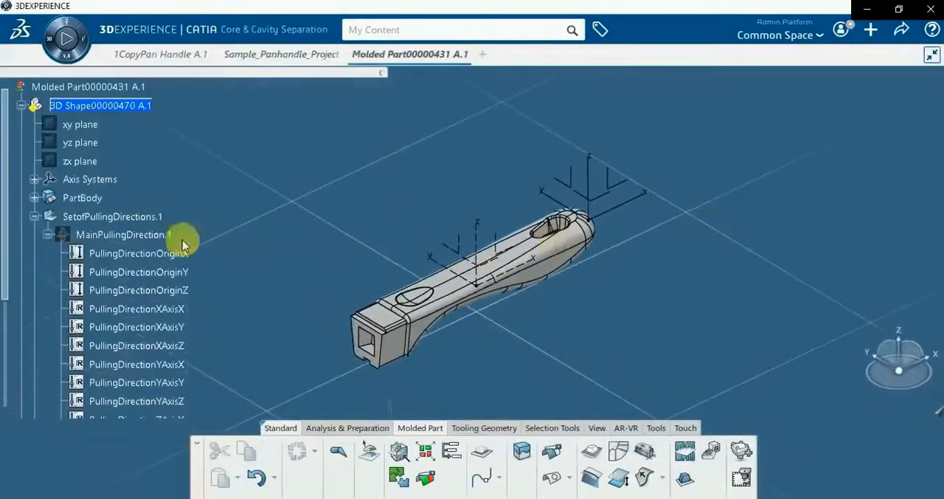
Show MainPullingDirection.1 of the pan handle molded part and open it for editing
right_click(143, 235)
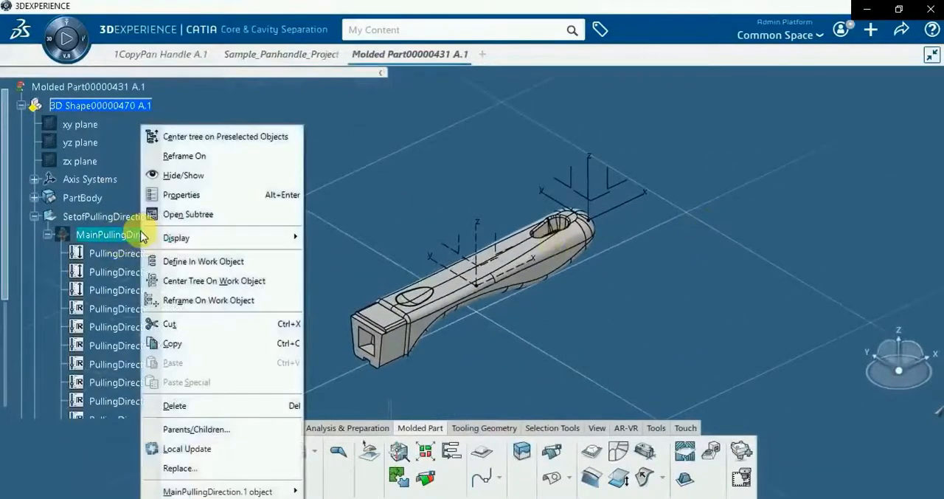
left_click(184, 174)
left_click(137, 236)
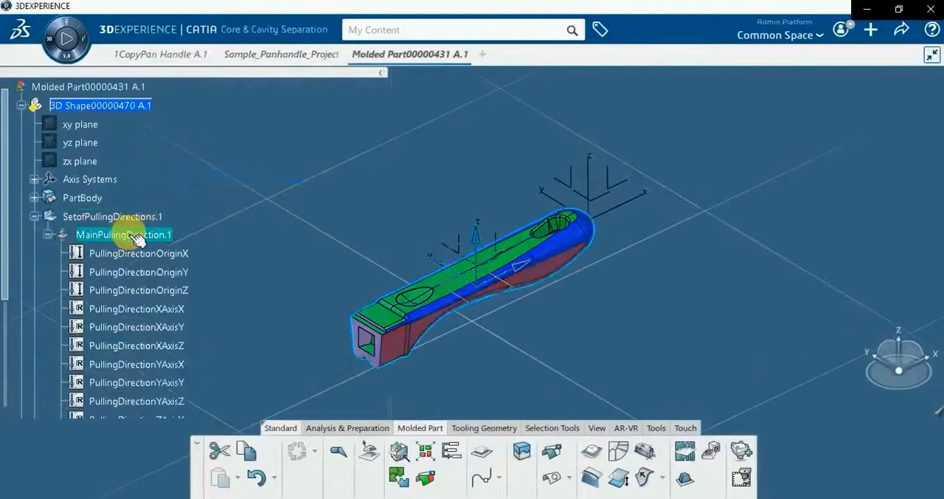
double_click(138, 237)
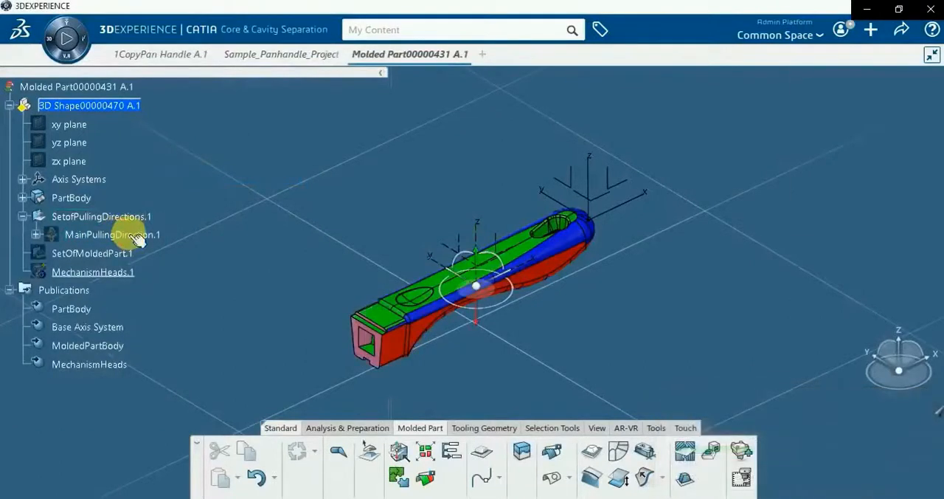
middle_click_drag(486, 330, 558, 249)
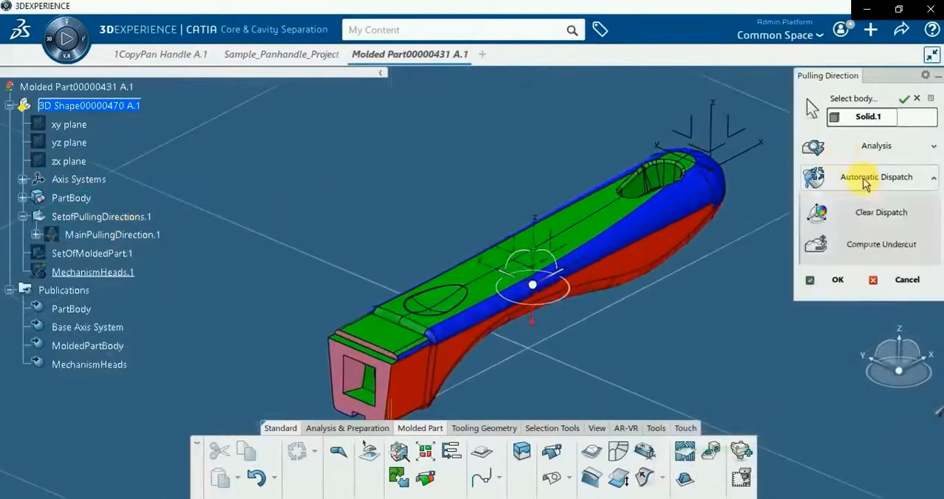
Clean up the face distribution with Ignore Mixed NoDraft, Optimize Dispatch and Reduce Transitions
left_click(873, 249)
left_click(875, 279)
left_click(880, 315)
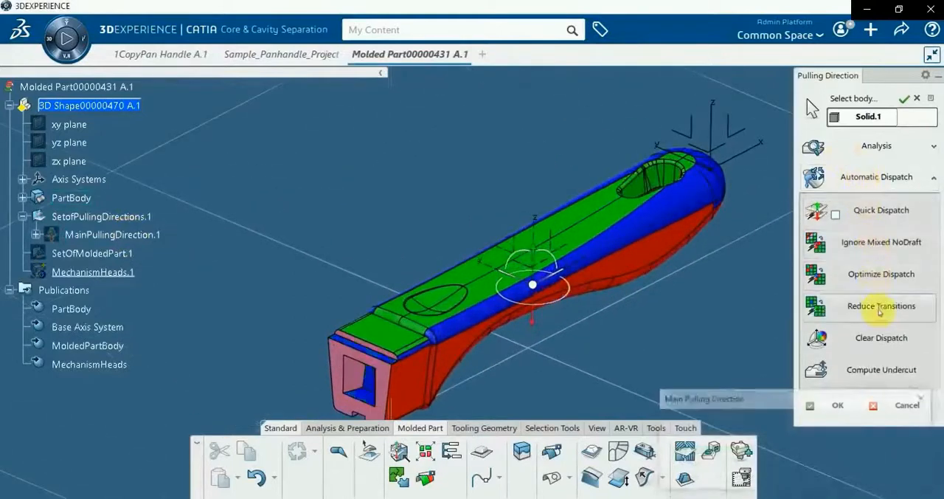
middle_click_drag(433, 379, 483, 191)
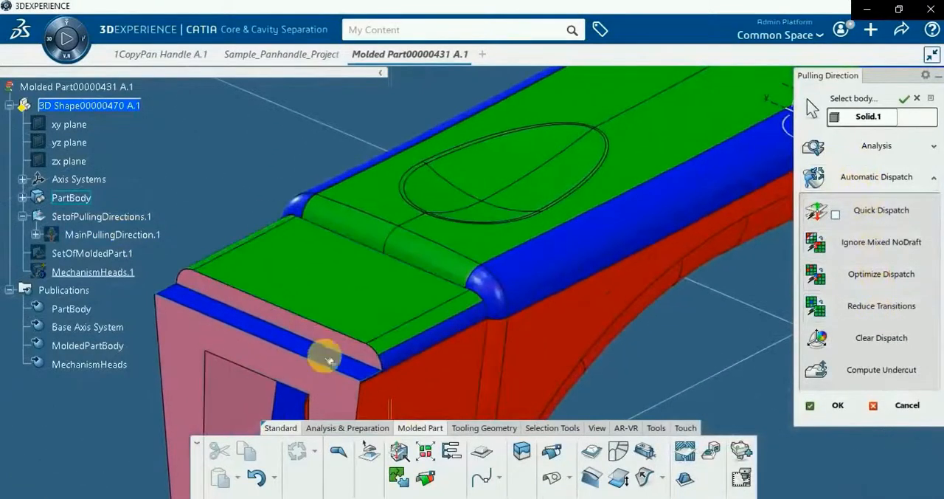
left_click(915, 186)
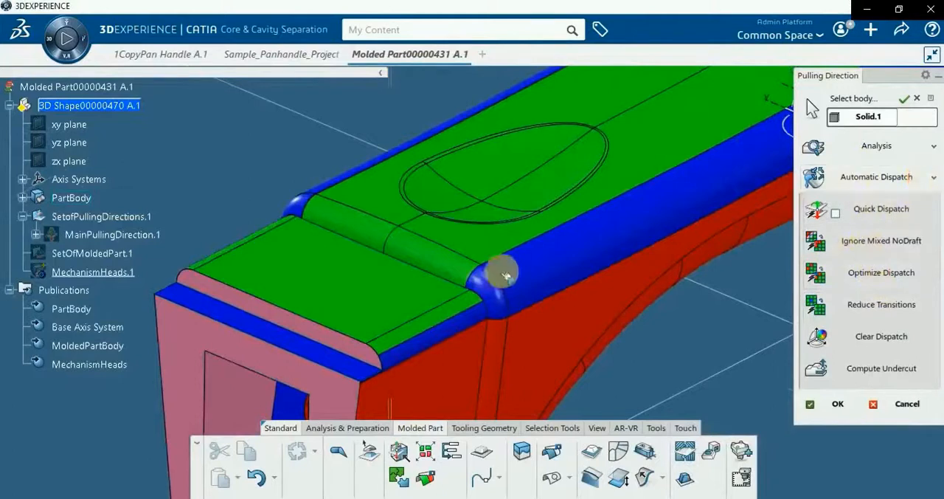
Select the stray blue and pink edge faces around the handle's upper half and assign them to the green mold side
left_click(321, 342)
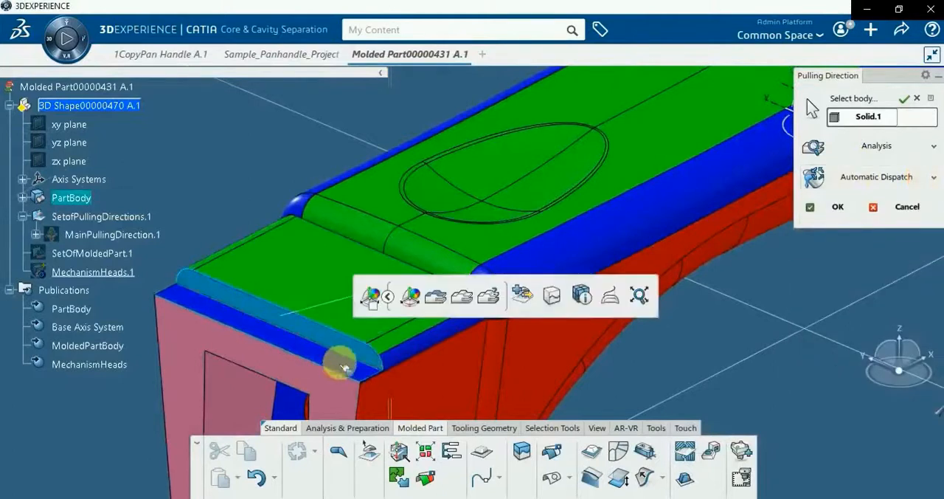
left_click(480, 284)
left_click(554, 289)
middle_click_drag(356, 293, 432, 391, "ctrl")
middle_click_drag(605, 273, 377, 342)
left_click(565, 188)
middle_click_drag(503, 280, 402, 413)
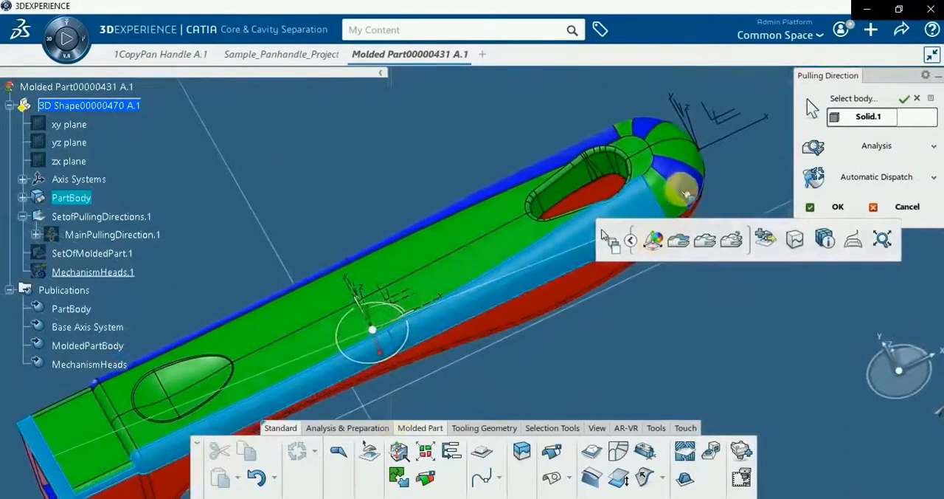
left_click(590, 145)
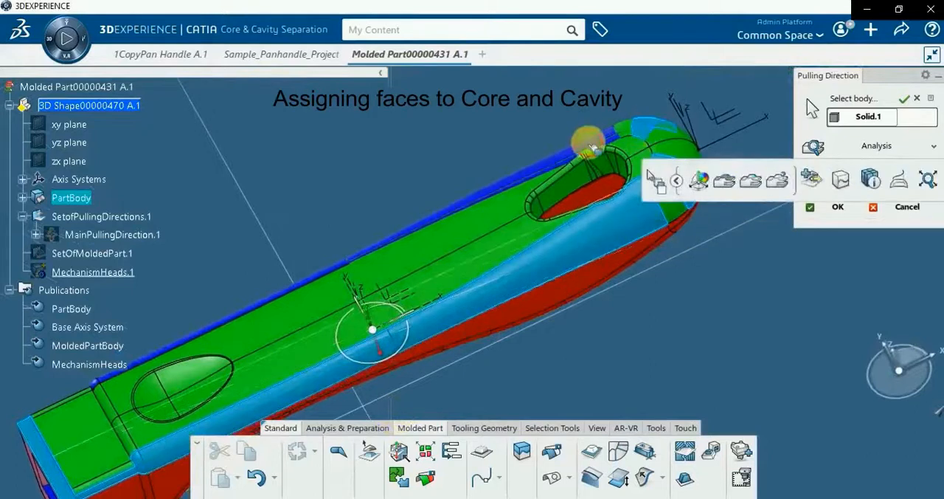
left_click(591, 144)
middle_click_drag(436, 288, 375, 341)
scroll(485, 282, "up", 2)
scroll(484, 282, "down", 3)
middle_click_drag(550, 391, 582, 197)
scroll(512, 165, "up", 5)
middle_click_drag(421, 230, 544, 194)
left_click(340, 174)
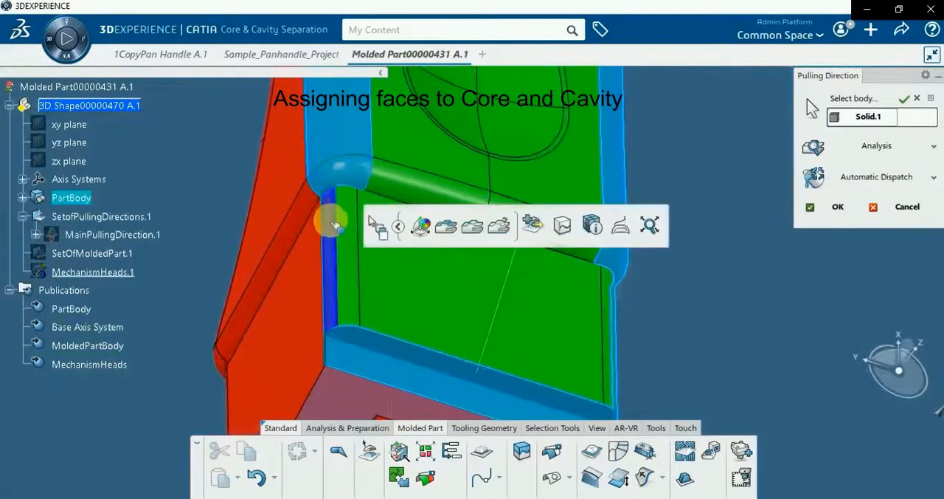
left_click(330, 221)
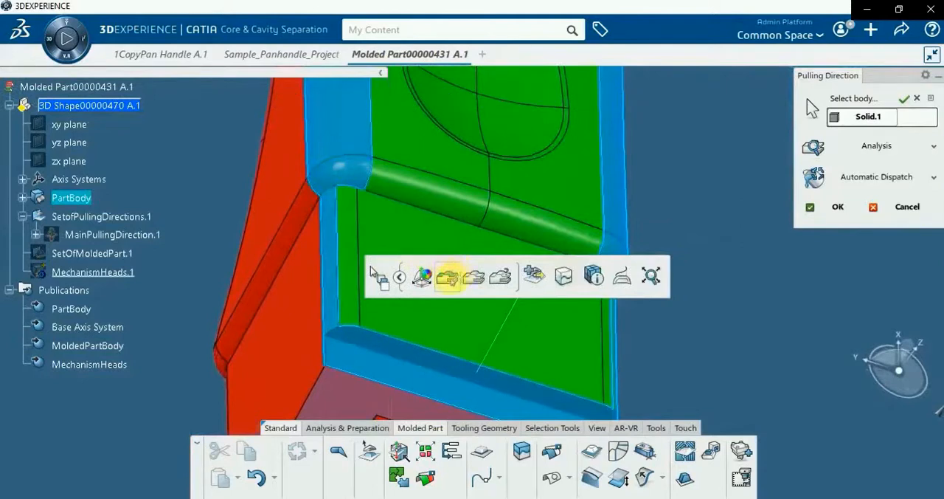
middle_click_drag(468, 290, 463, 348)
Create a secondary pulling direction for a slider from the selected faces at the handle's square end
left_click(441, 339)
middle_click_drag(564, 317, 441, 288)
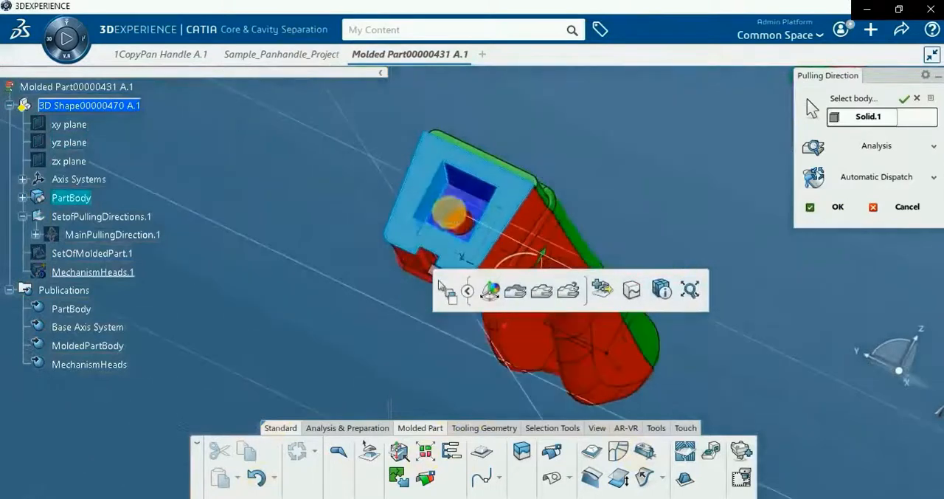
middle_click_drag(478, 188, 500, 247)
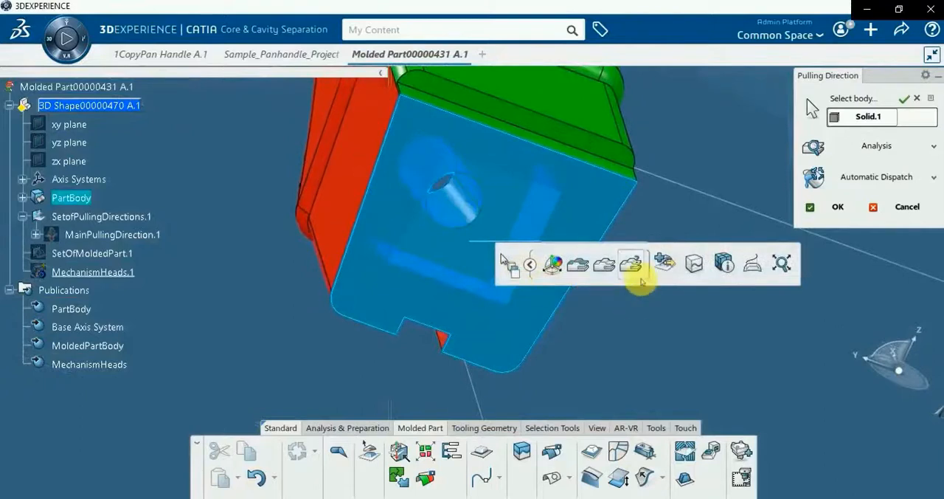
left_click(663, 264)
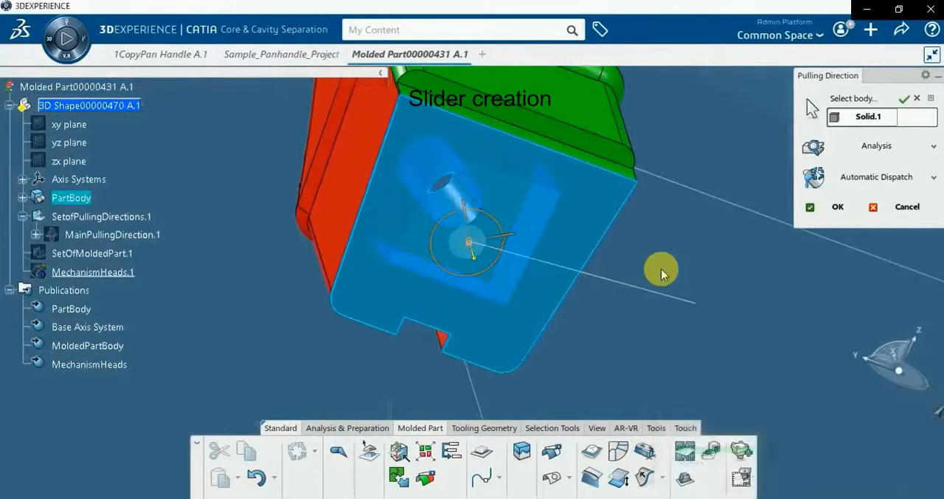
Select the remaining side walls of the square pocket and its round hole and assign them to the Slider/Lifter Side
mouse_move(610, 305)
middle_mouse_down()
mouse_move(415, 286)
mouse_move(306, 209)
middle_mouse_up()
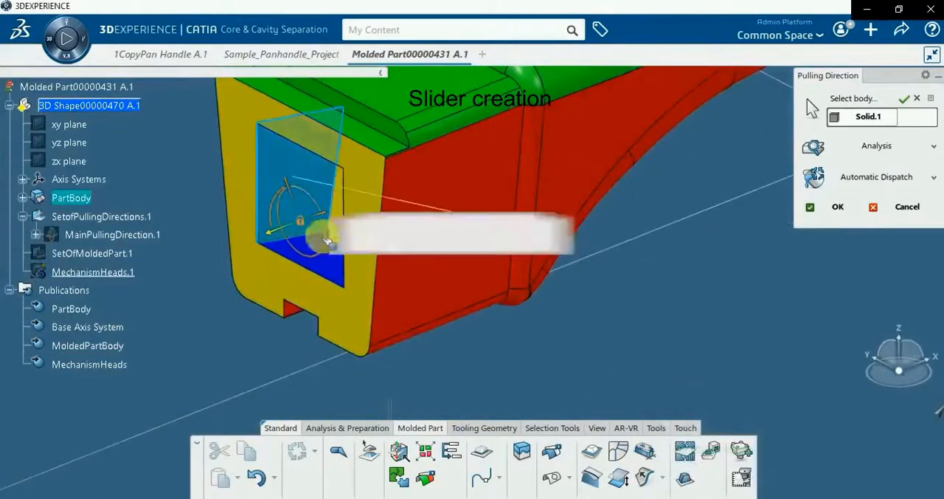
left_click(334, 274)
middle_click_drag(229, 348, 503, 214)
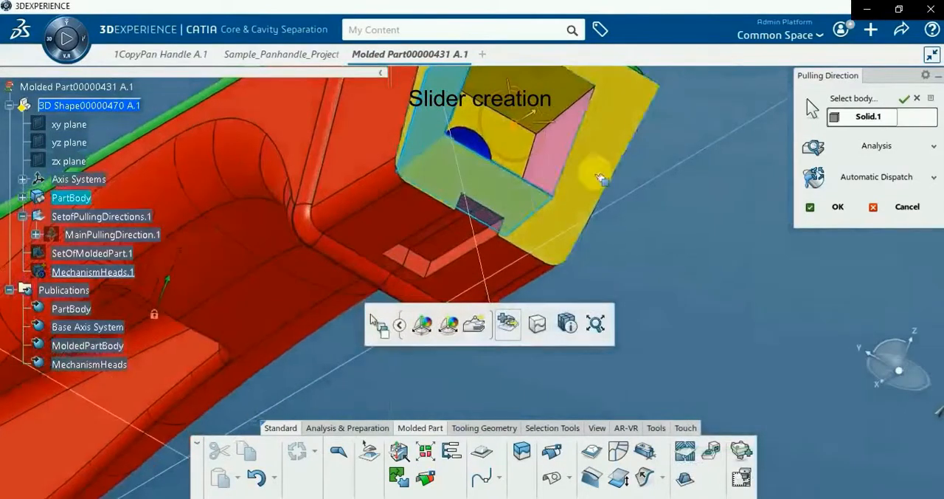
left_click(558, 170)
middle_click_drag(559, 172, 418, 260)
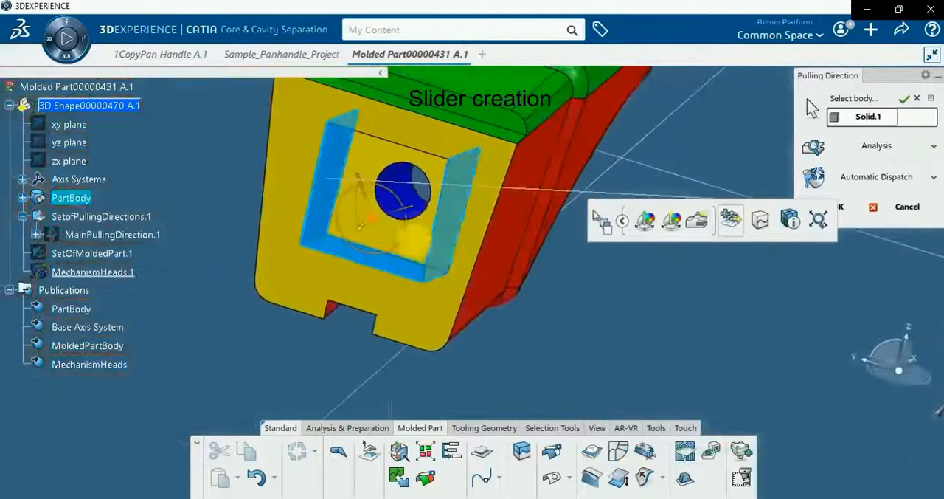
left_click(410, 202)
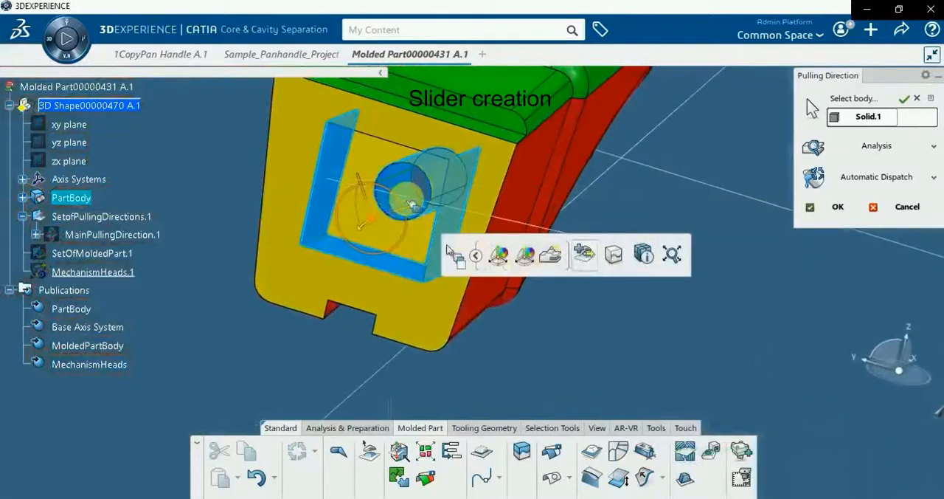
left_click(554, 265)
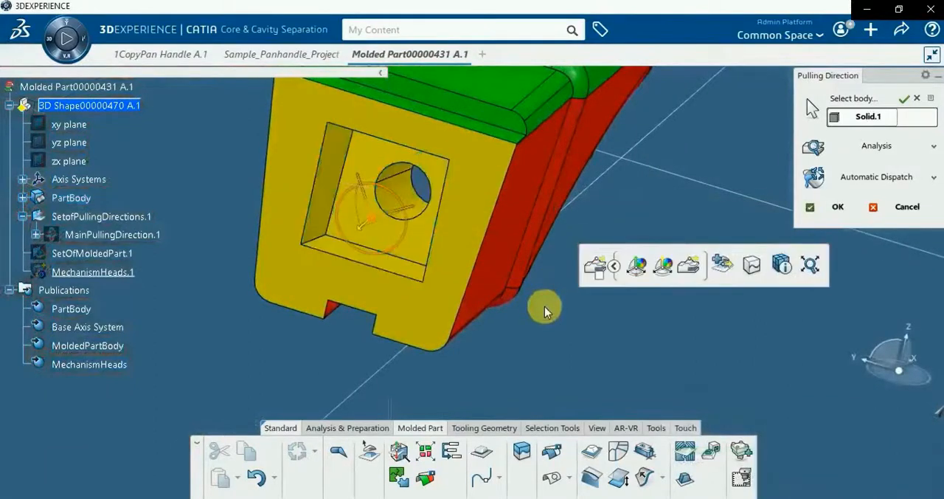
Review the faces assigned to the secondary and main pulling directions in the analysis
scroll(454, 328, "down", 5)
middle_click_drag(454, 328, 610, 259)
left_click(874, 147)
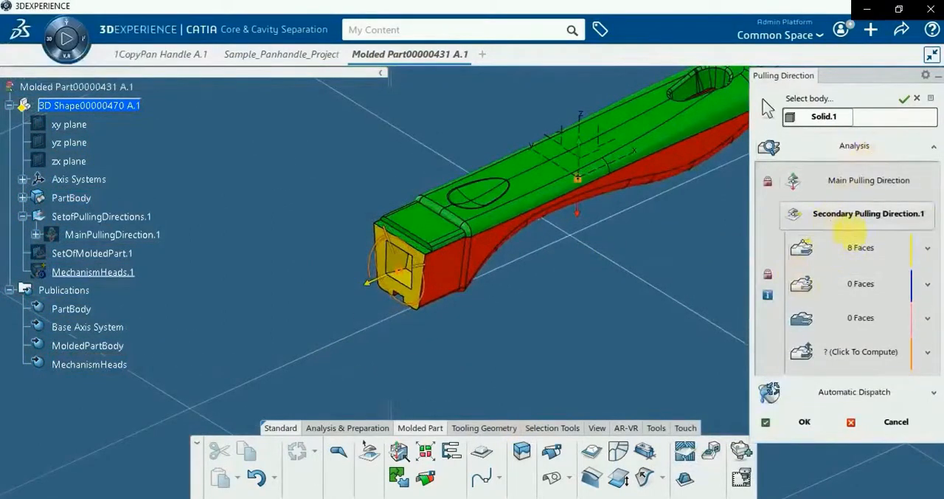
left_click(850, 190)
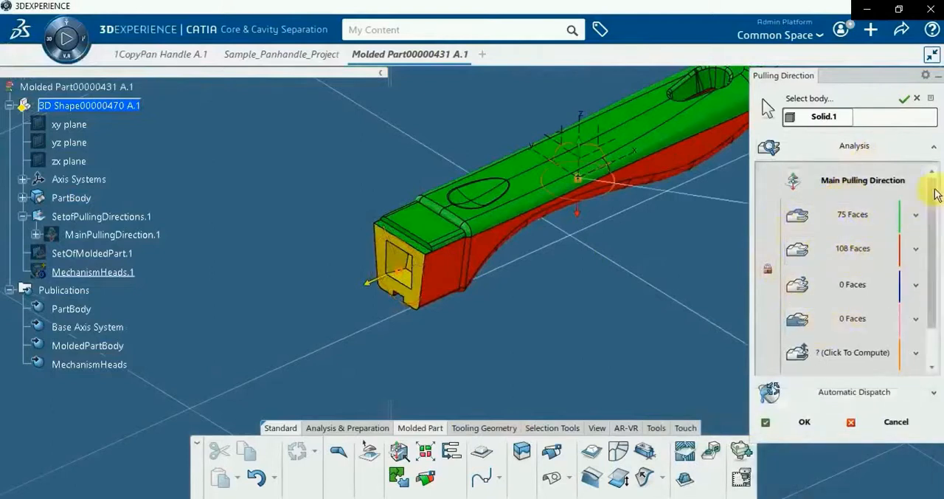
left_click(933, 146)
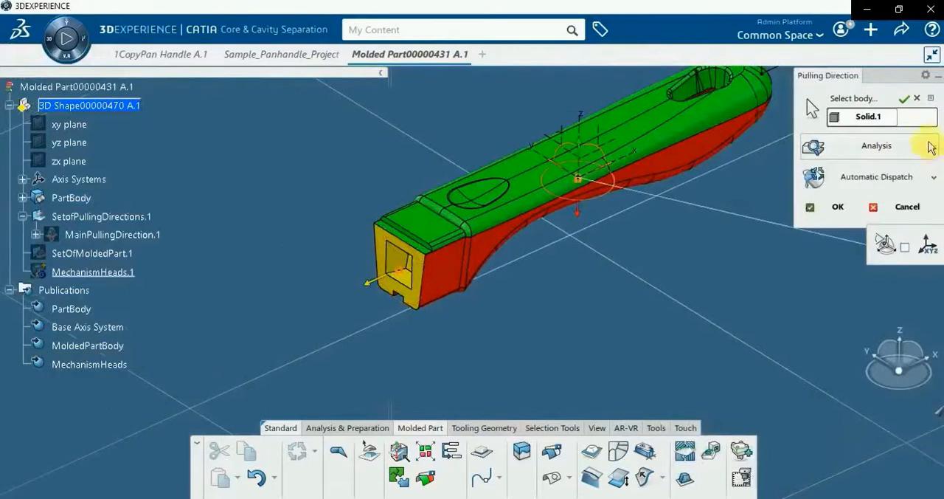
Spread the core, cavity and slider faces apart through the Global Preferences, inspect the exploded handle and bring them back together
left_click(925, 76)
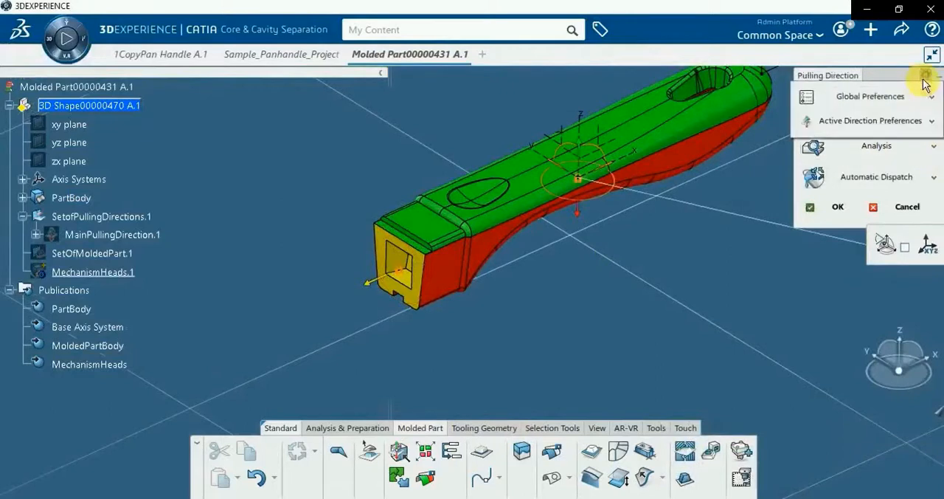
left_click(888, 98)
left_click(927, 211)
middle_click_drag(585, 287, 439, 337)
left_click_drag(429, 194, 429, 123)
middle_click_drag(498, 355, 323, 352)
left_click_drag(297, 224, 182, 211)
middle_click_drag(439, 401, 324, 361)
left_click_drag(255, 244, 402, 251)
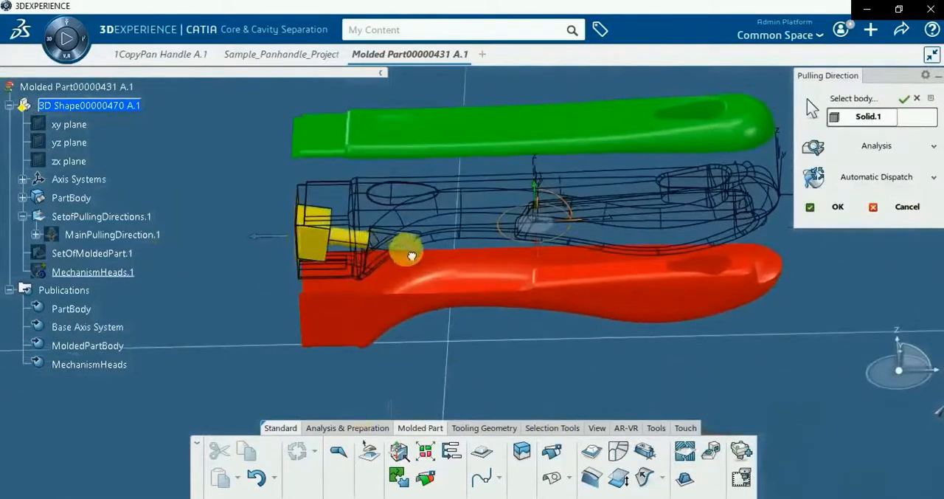
left_click_drag(541, 197, 563, 266)
middle_click_drag(397, 356, 714, 288)
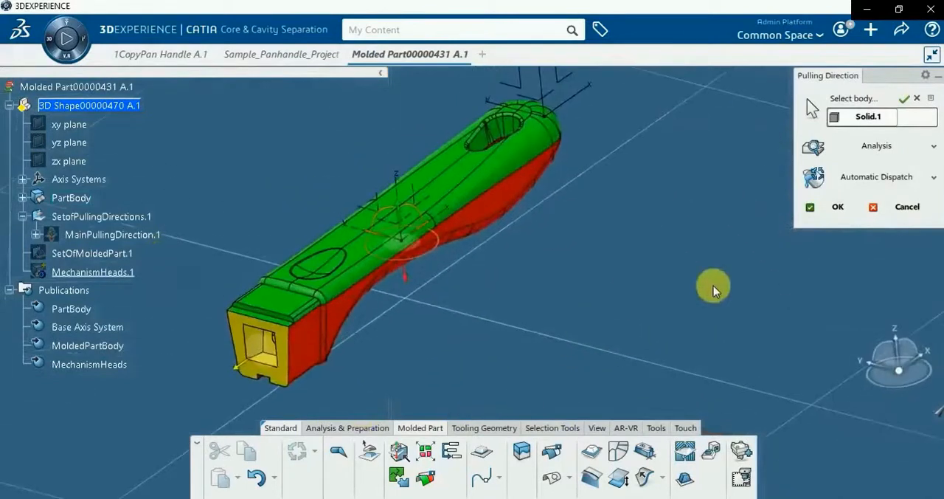
Accept the pulling direction definition and collapse the pulling direction set and the 3D shape in the tree
left_click(818, 206)
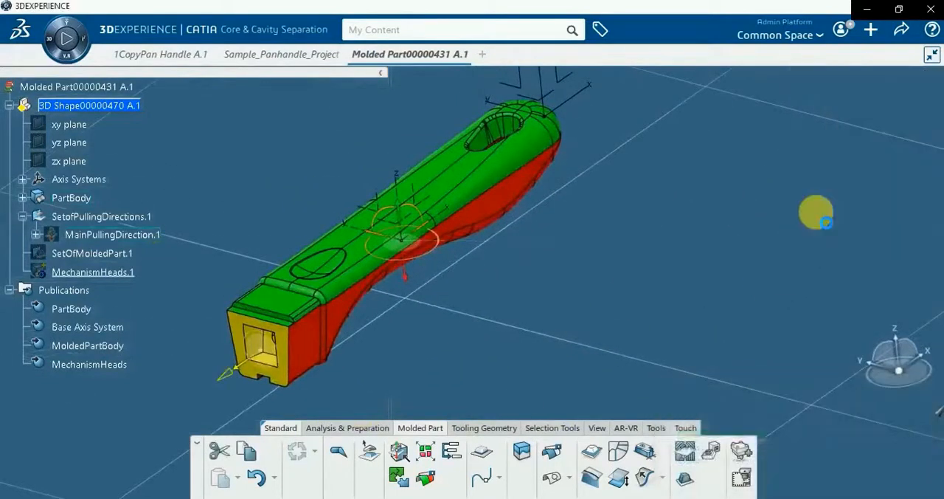
middle_click_drag(520, 311, 413, 300)
left_click(424, 335)
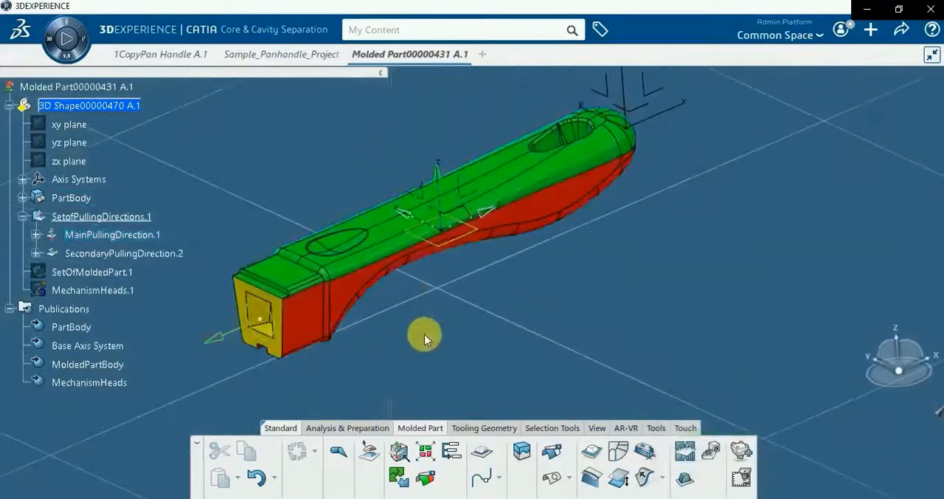
left_click(23, 218)
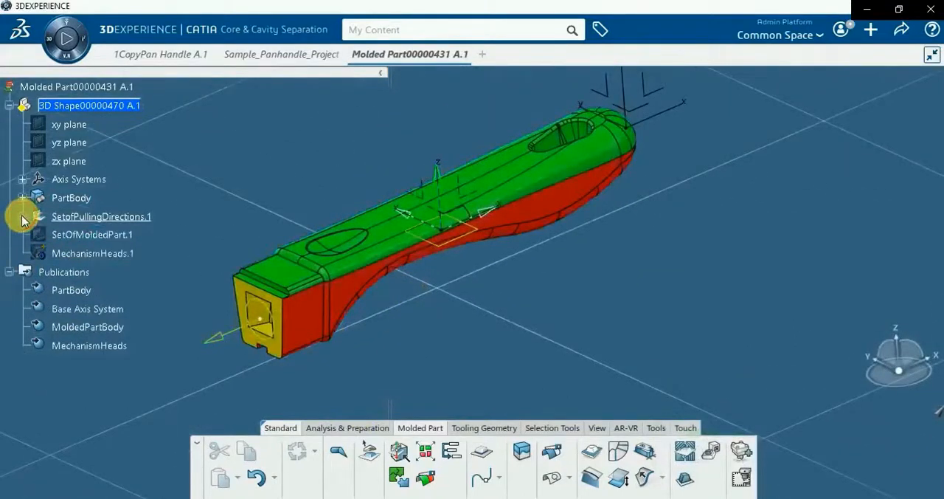
left_click(11, 106)
middle_click_drag(359, 333, 411, 336)
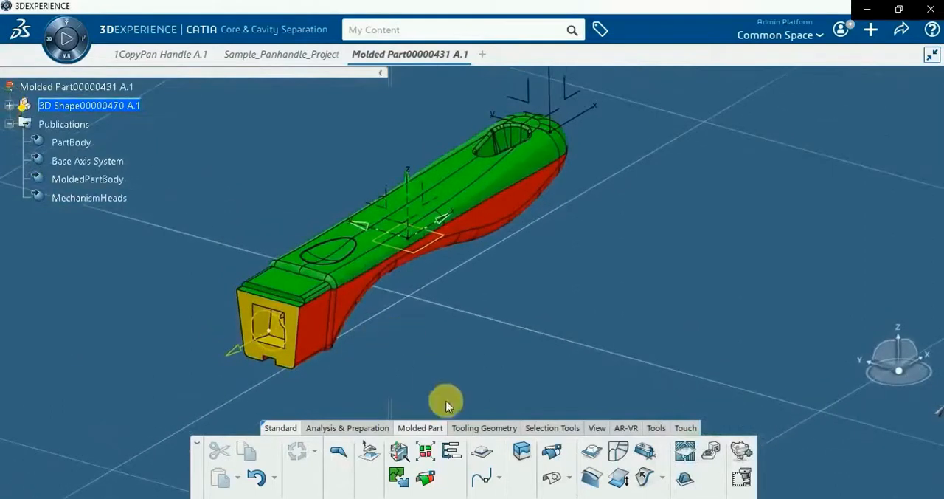
Create a Full Parting Line on MainPullingDirection.1 with Automatic Tangency enabled, checking its curve analysis
left_click(481, 454)
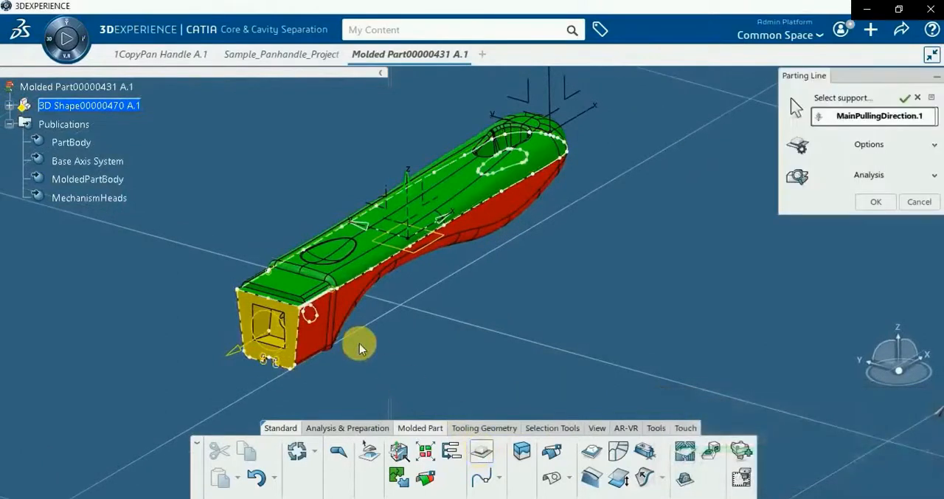
left_click(934, 177)
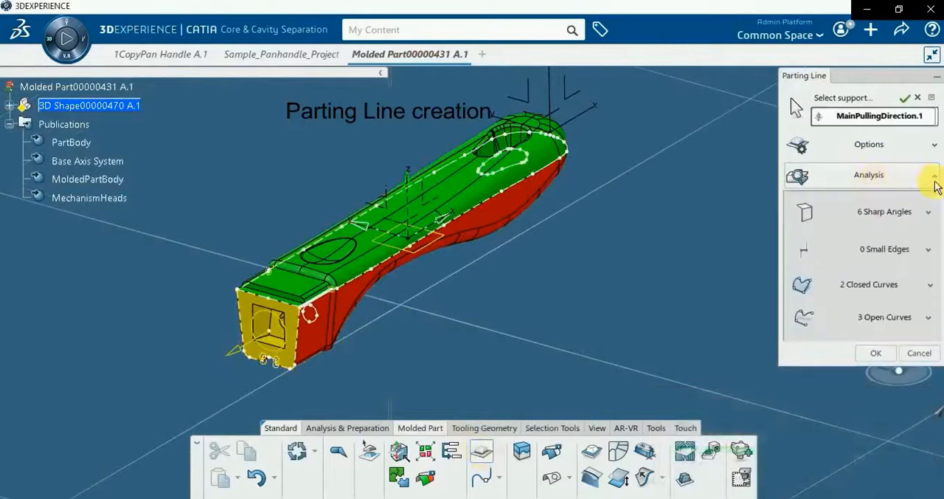
left_click(934, 181)
left_click(936, 147)
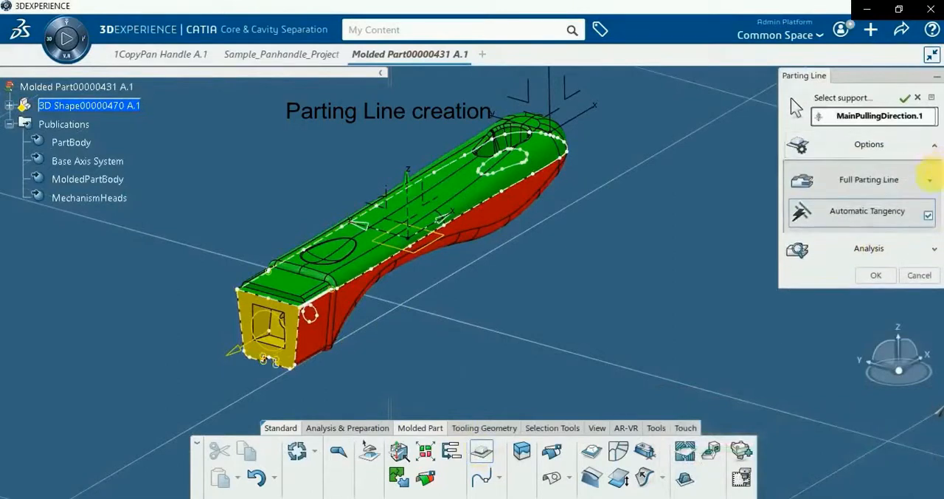
left_click(932, 185)
left_click(932, 186)
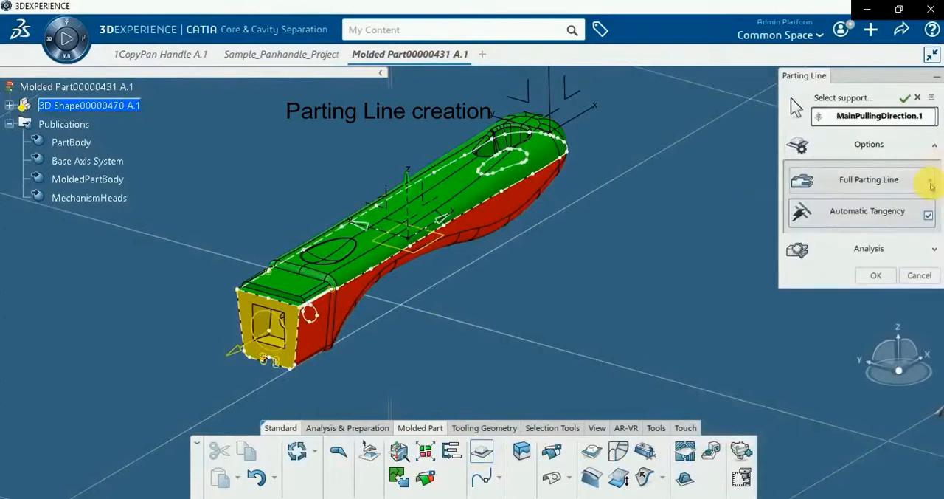
left_click(934, 147)
left_click(873, 204)
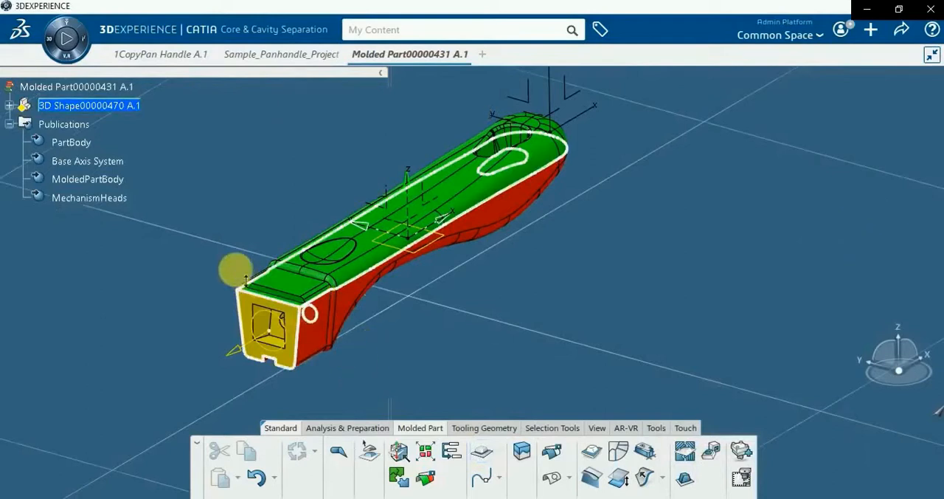
Examine the contents of the parting line set under the 3D shape in the tree and collapse the shape again
scroll(235, 270, "down", 1)
left_click(8, 105)
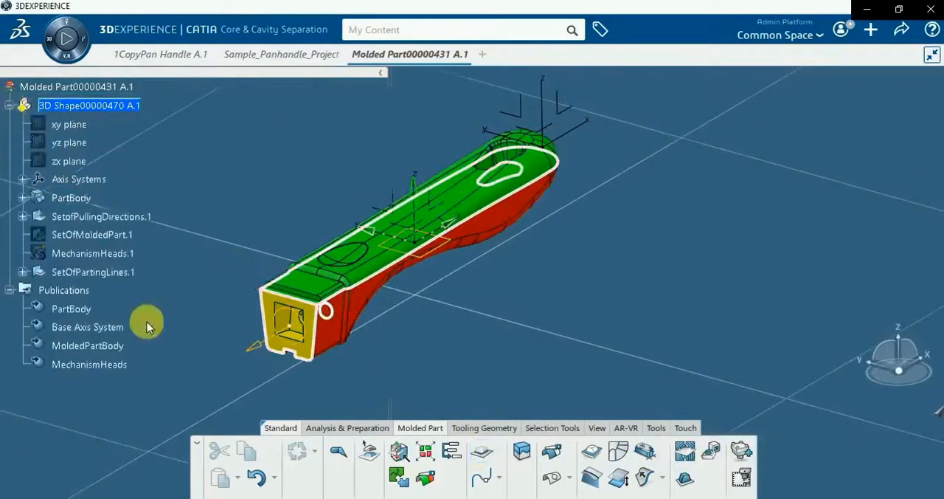
left_click(22, 272)
left_click(35, 290)
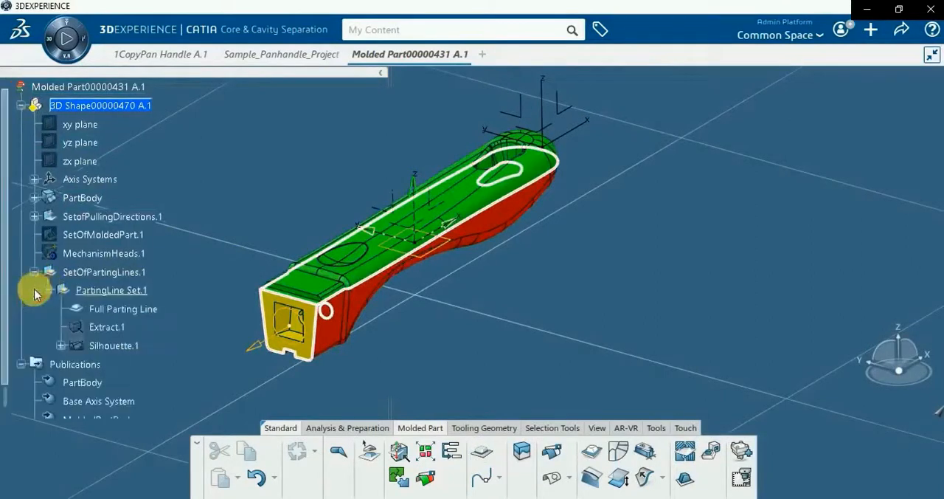
left_click(48, 290)
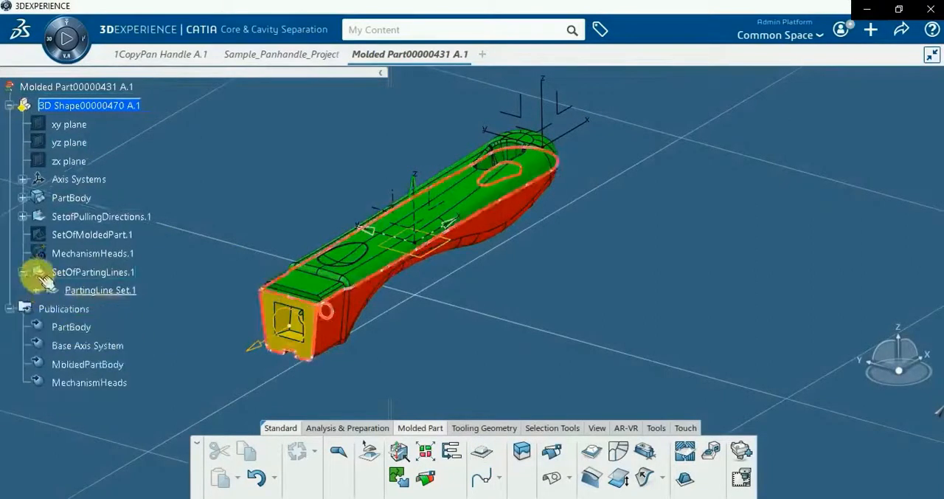
left_click(22, 272)
left_click(10, 105)
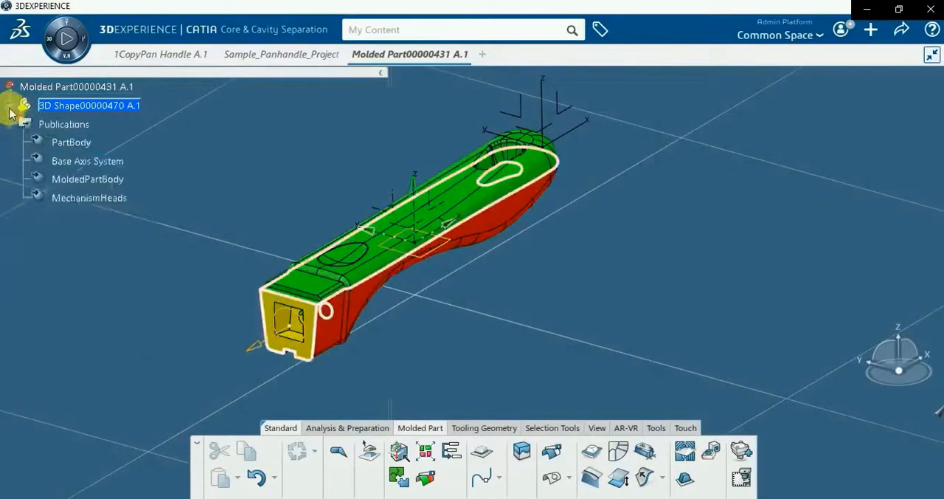
Create the separation sides of the handle from its parting line and three splits, and expand the separation side set in the tree
left_click(521, 452)
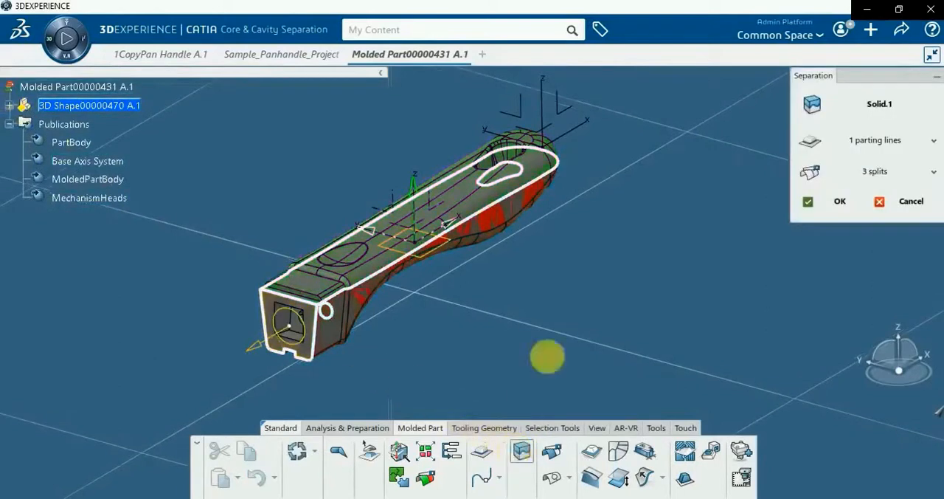
left_click(833, 201)
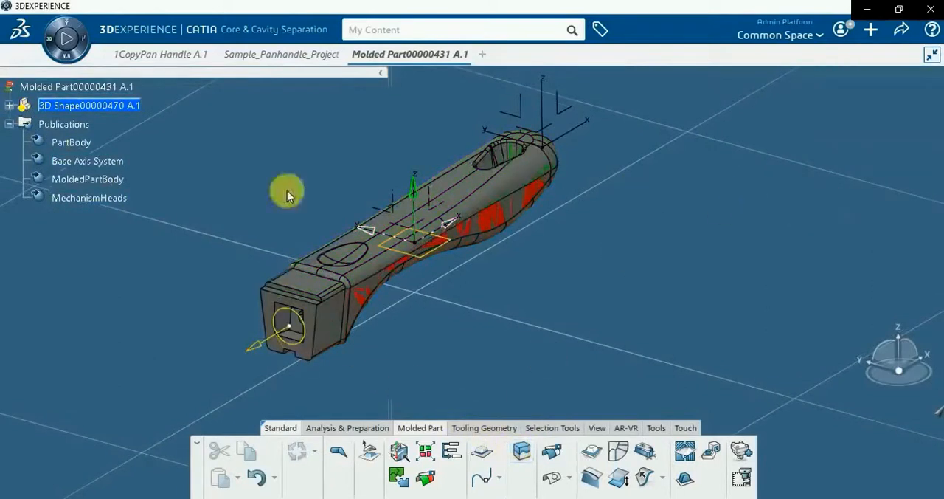
left_click(10, 105)
left_click(23, 290)
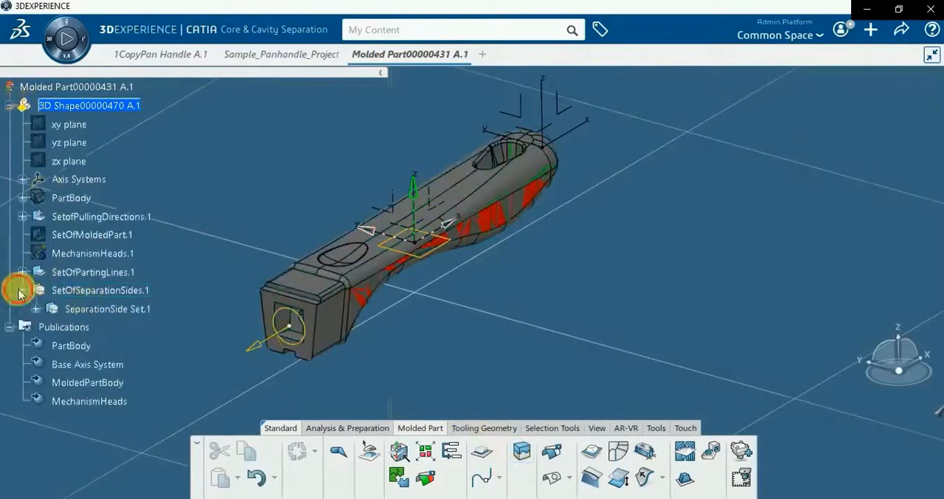
left_click(36, 310)
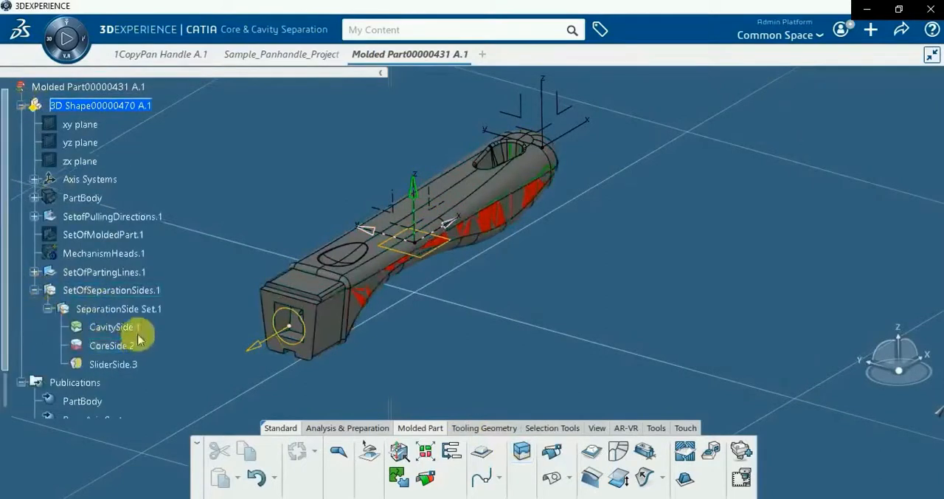
middle_click_drag(418, 334, 491, 337)
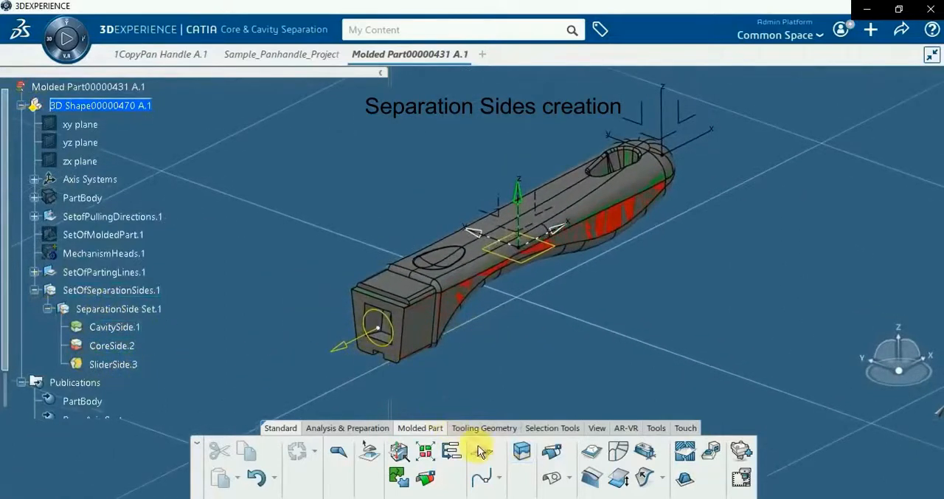
Start a Parting Surface on the cavity side of the handle and generate profiles on its discontinuity points
left_click(590, 453)
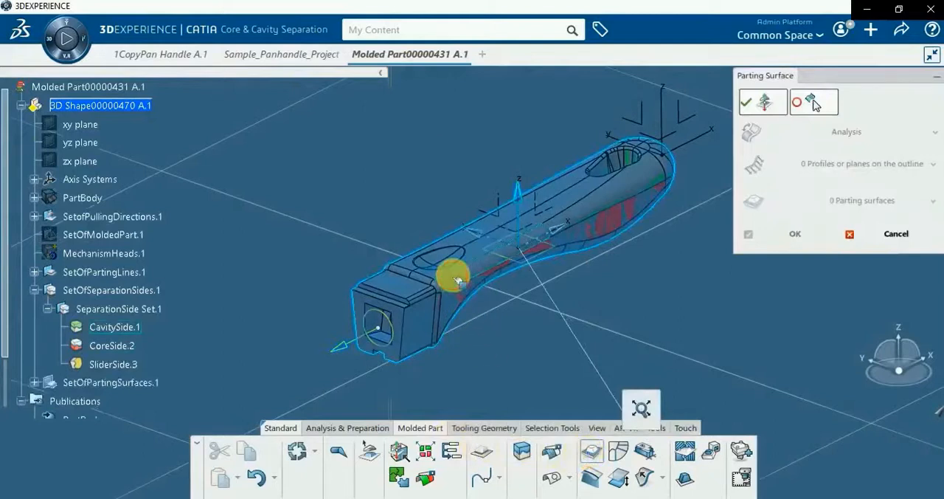
left_click(458, 280)
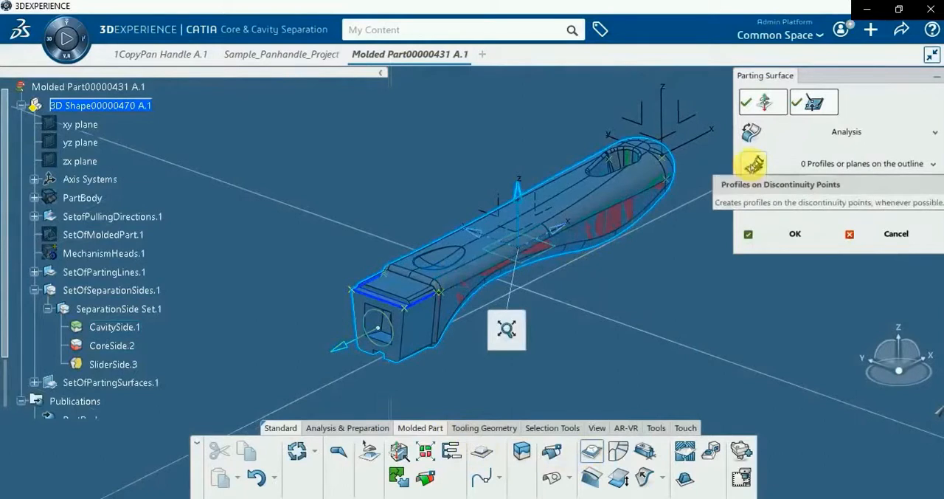
left_click(754, 164)
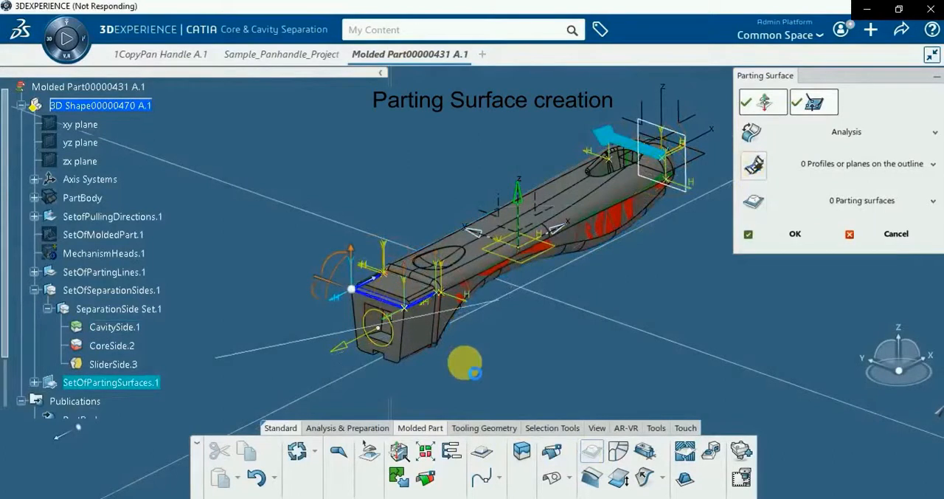
Remove two unneeded profiles at the rounded end of the handle from the parting surface outline
middle_click_drag(567, 273, 293, 437)
middle_click_drag(489, 337, 466, 397)
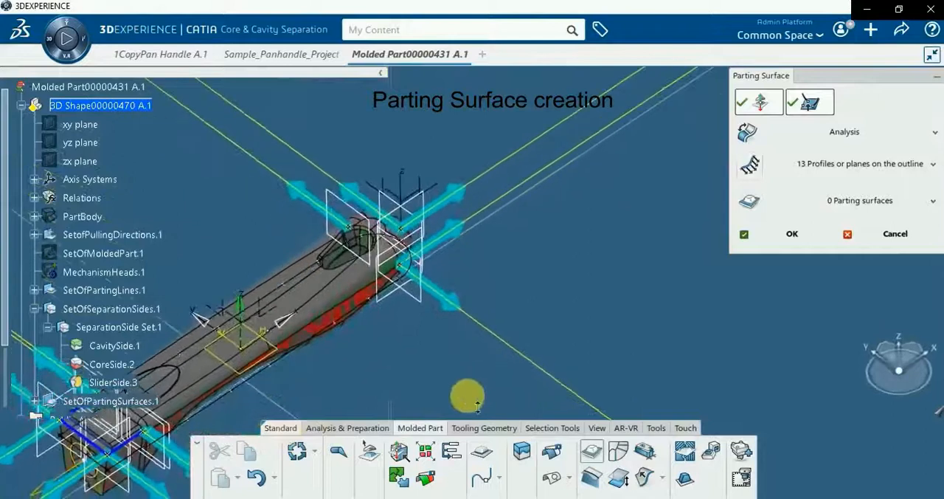
left_click(523, 185)
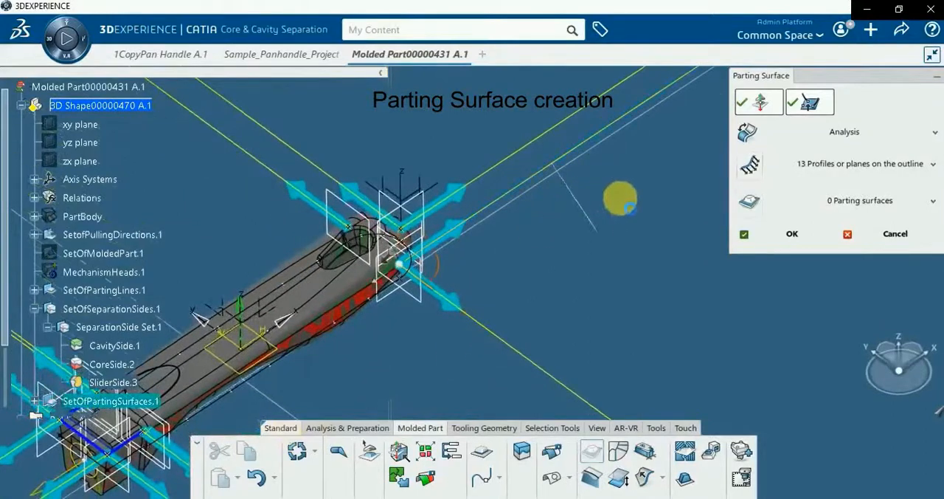
left_click(892, 251)
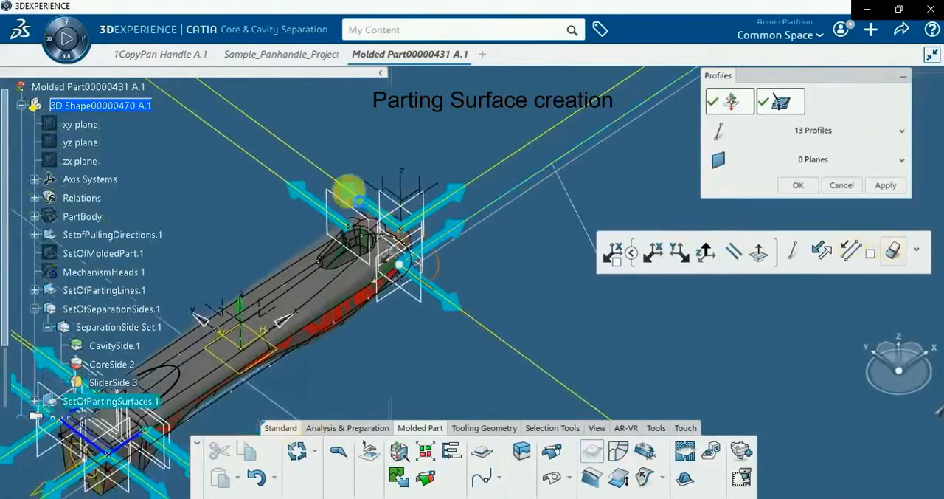
left_click(318, 168)
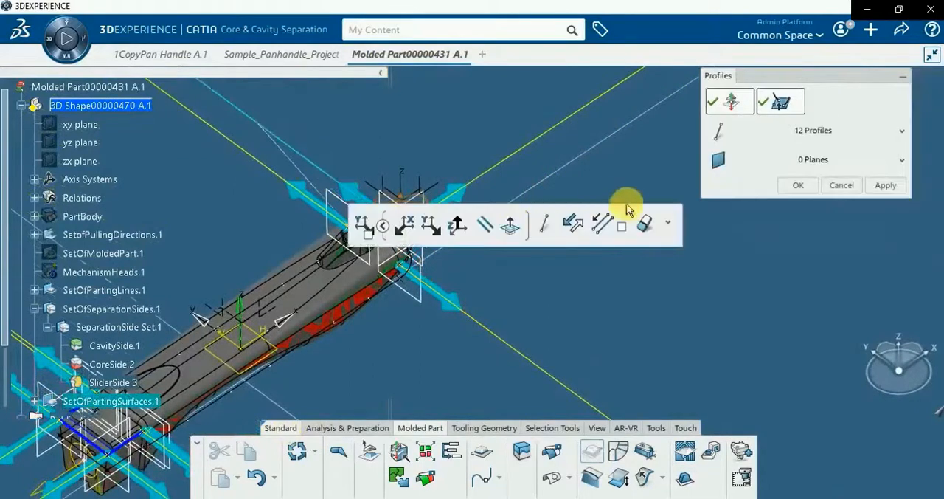
left_click(644, 224)
Add a profile at the outline point beside the square end's corner and make it parallel to the adjacent profile
middle_click_drag(360, 371, 548, 179)
middle_click_drag(394, 361, 748, 288)
middle_click_drag(536, 405, 630, 455, "ctrl")
middle_click_drag(529, 318, 701, 295)
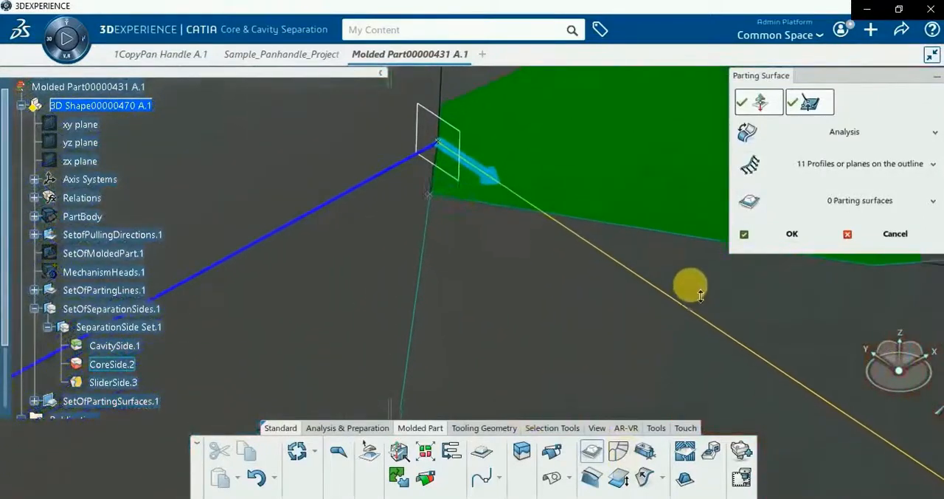
left_click(432, 196)
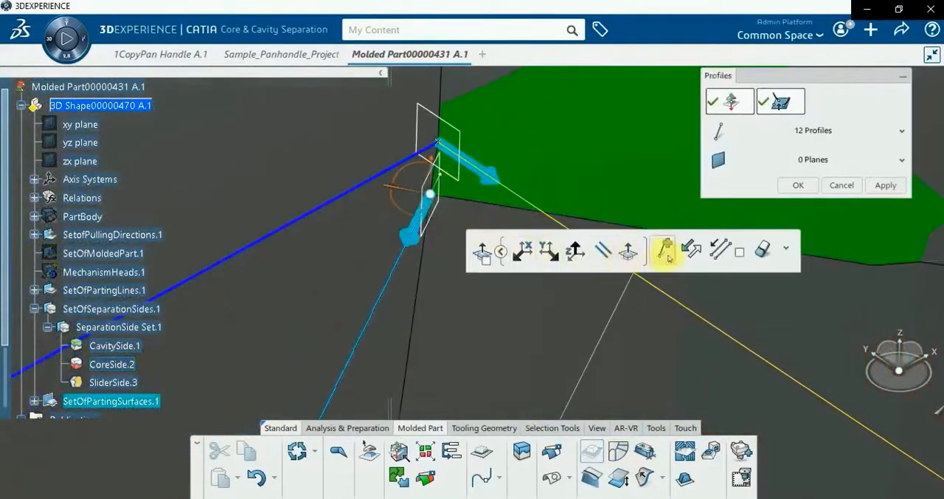
left_click(719, 252)
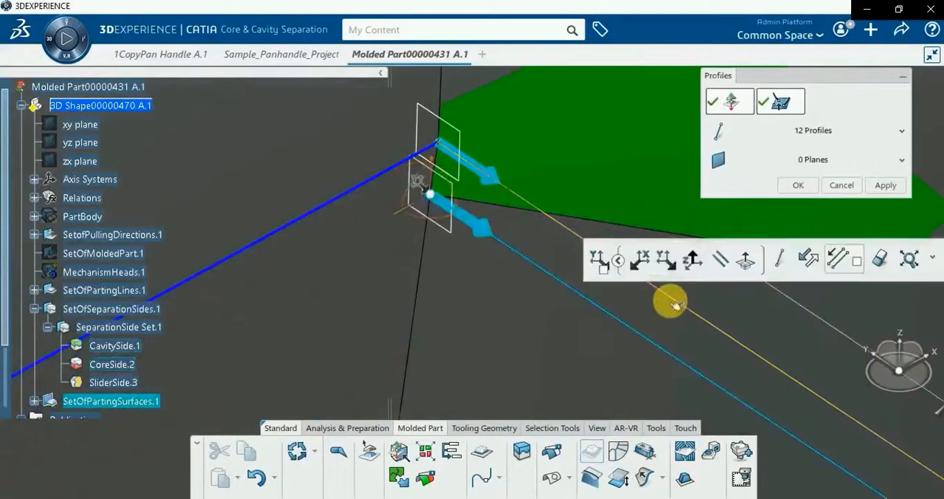
Add a profile at the matching point on the handle's opposite side, parallel to its adjacent profile, and reverse its direction
middle_click_drag(475, 299, 664, 496, "ctrl")
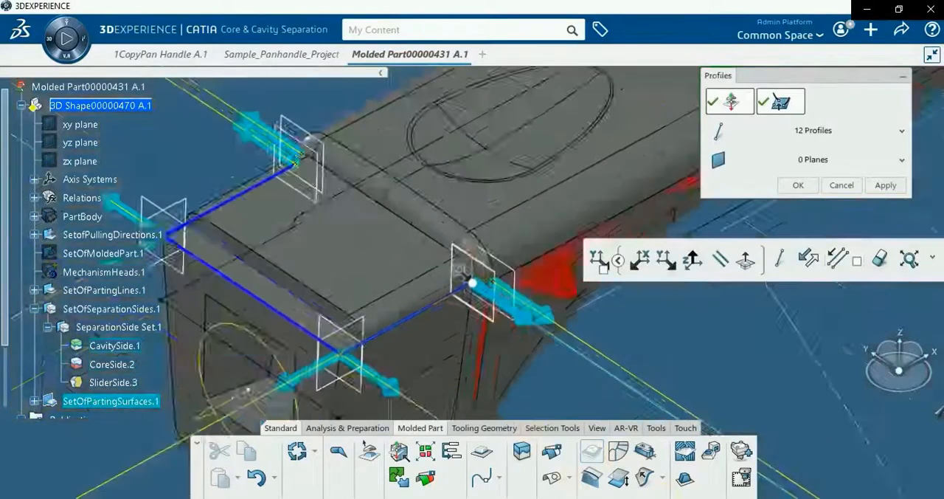
middle_click_drag(404, 372, 202, 394)
middle_click_drag(308, 349, 380, 299)
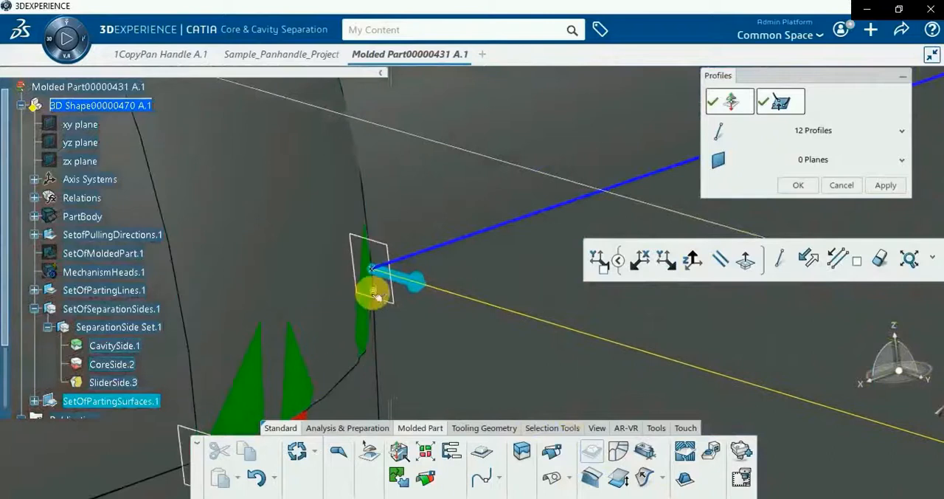
left_click(376, 296)
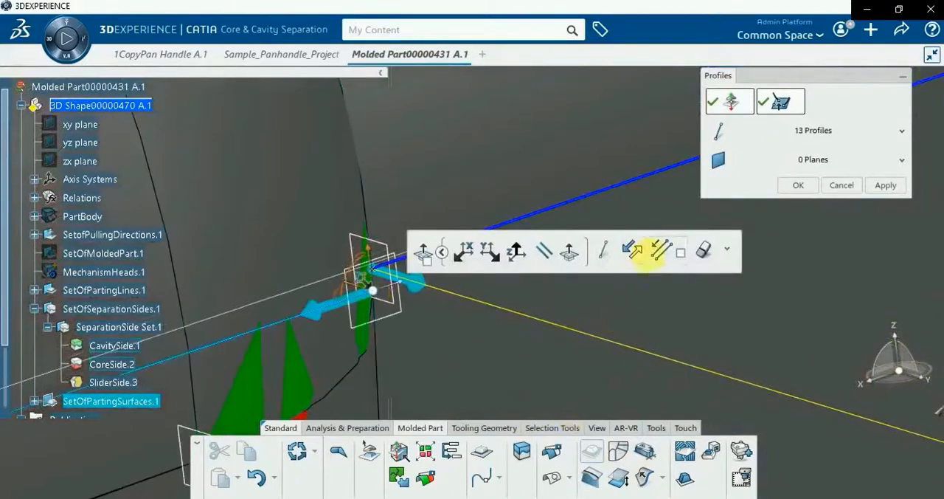
left_click(659, 251)
left_click(620, 345)
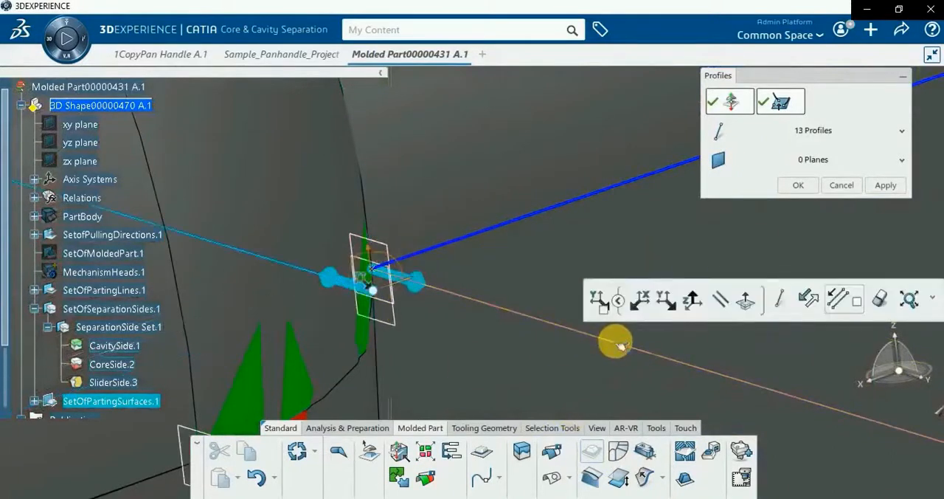
left_click(810, 302)
middle_click_drag(465, 266, 511, 304)
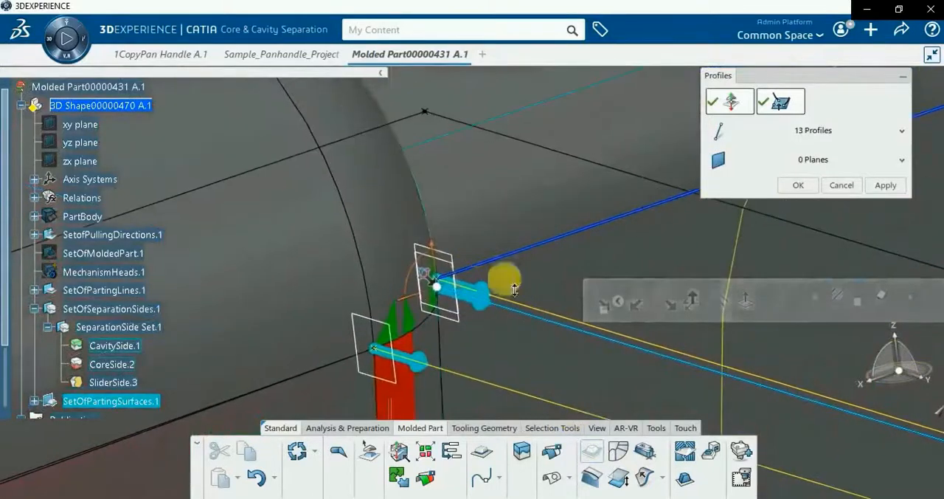
middle_click_drag(477, 250, 647, 490)
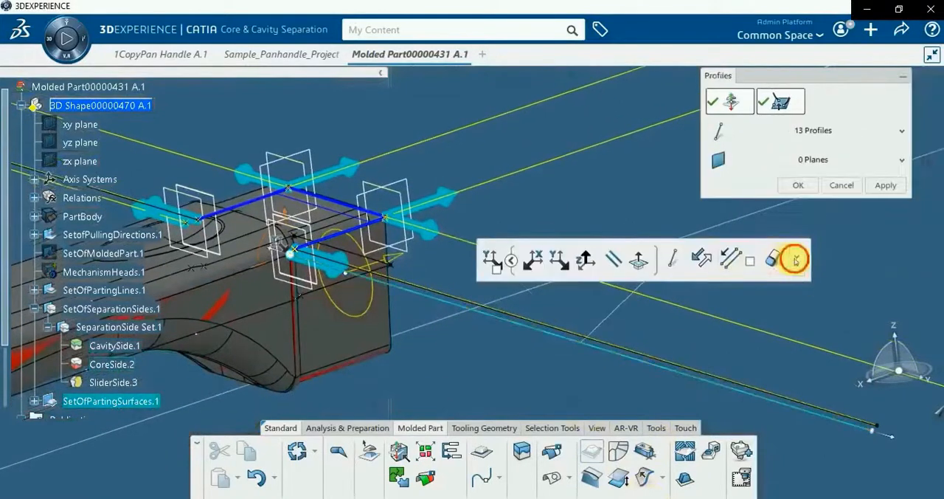
left_click(794, 260)
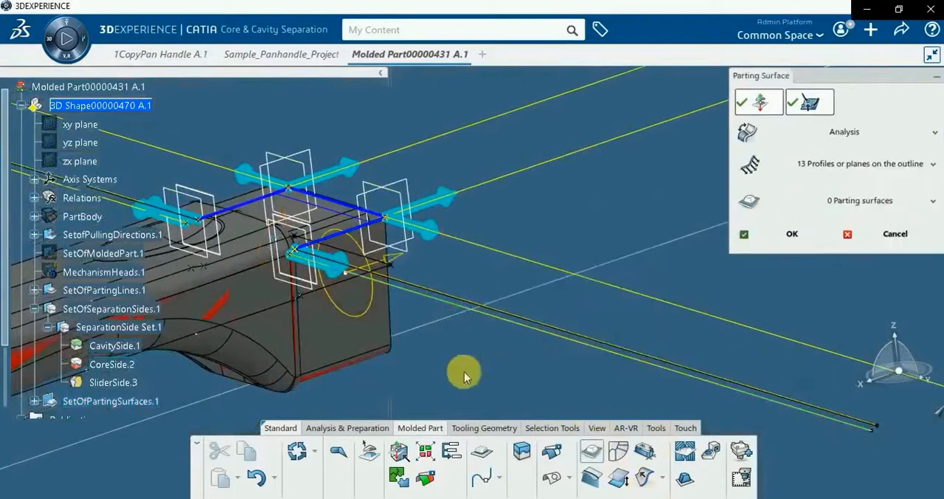
Generate the parting surfaces from the profiles and delete the two curved surfaces sagging below the square end
middle_click_drag(461, 323, 379, 408)
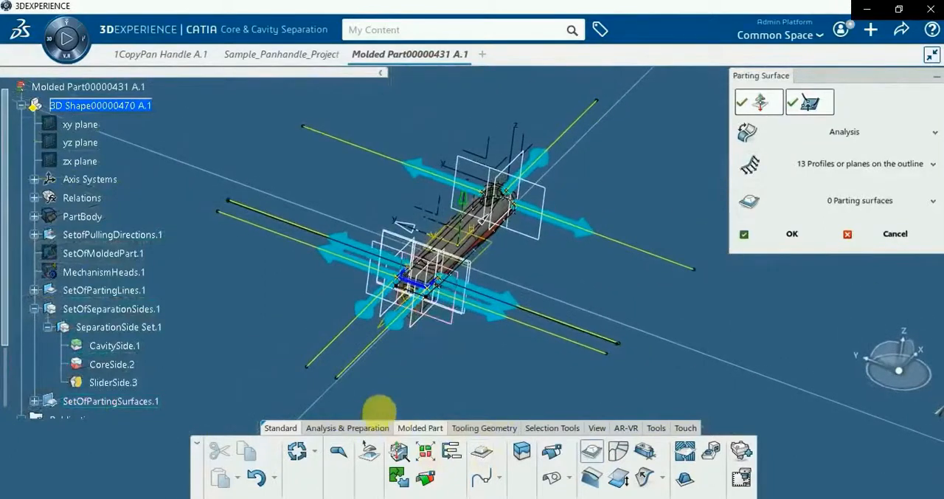
left_click(750, 203)
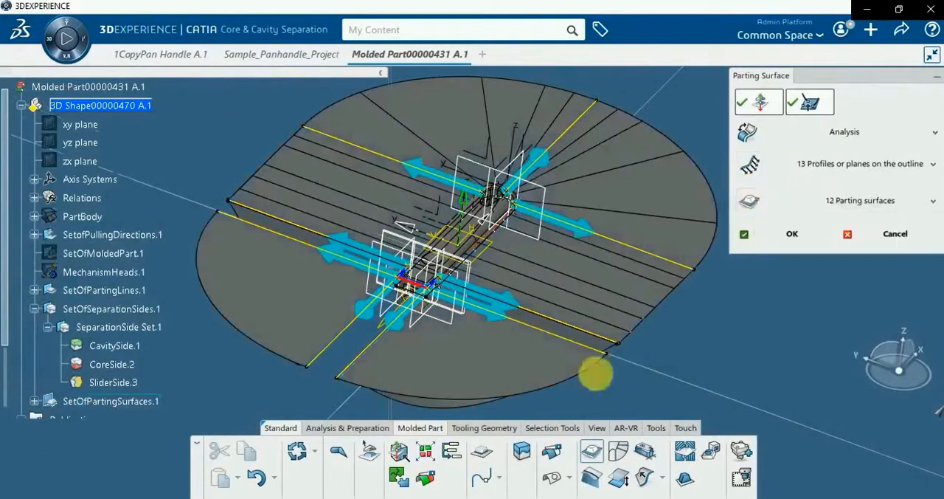
middle_click_drag(537, 374, 504, 309)
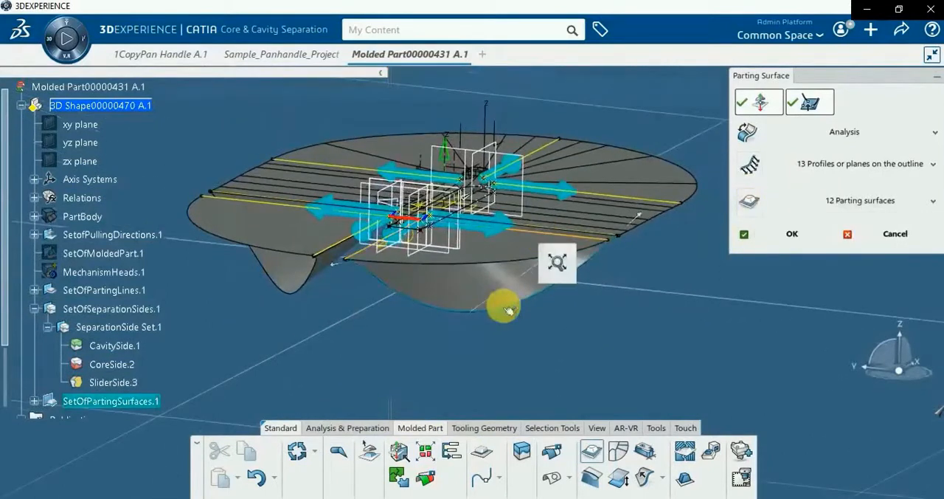
left_click(484, 294)
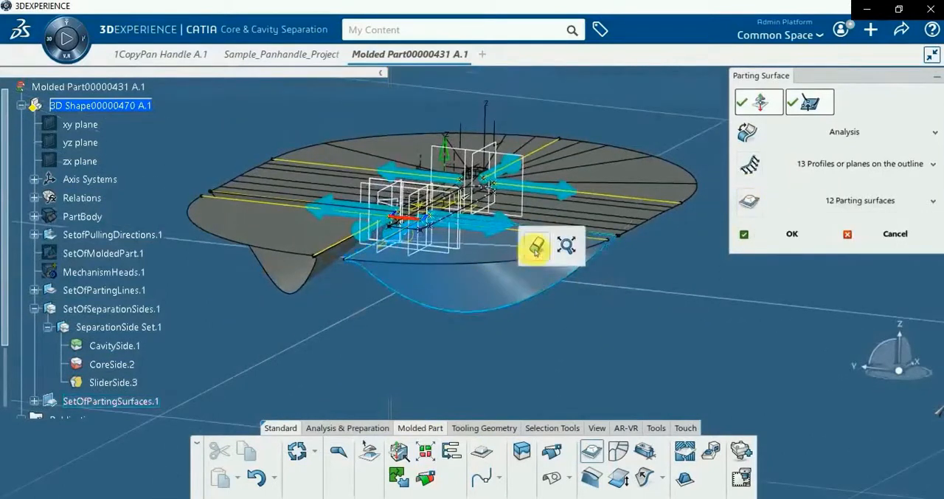
left_click(537, 247)
middle_click_drag(333, 331, 495, 317)
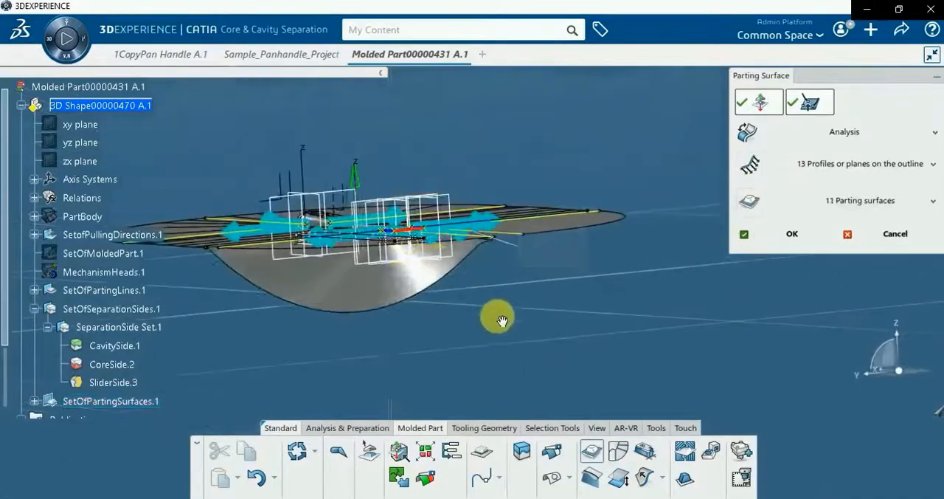
left_click(406, 280)
left_click(454, 329)
Create a parting surface between the two profiles bounding the gap on one side of the square end
mouse_move(539, 269)
middle_mouse_down()
mouse_move(500, 312)
mouse_move(310, 338)
mouse_move(295, 317)
mouse_move(312, 352)
mouse_move(255, 318)
mouse_move(342, 239)
mouse_move(571, 249)
middle_mouse_up()
left_click(432, 289)
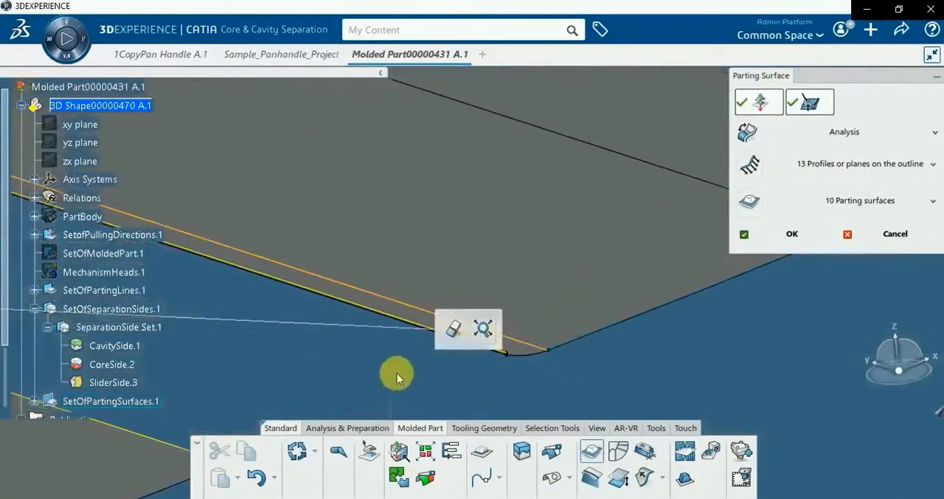
mouse_move(376, 299)
middle_mouse_down()
mouse_move(381, 194)
mouse_move(405, 66)
mouse_move(585, 251)
mouse_move(612, 246)
middle_mouse_up()
left_click(552, 237)
middle_click_drag(450, 302, 409, 335)
left_click(335, 331)
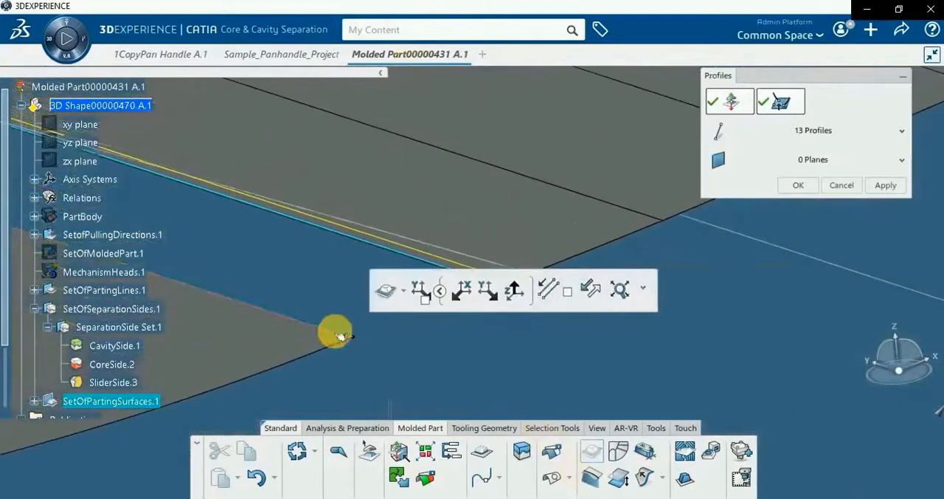
left_click(387, 292)
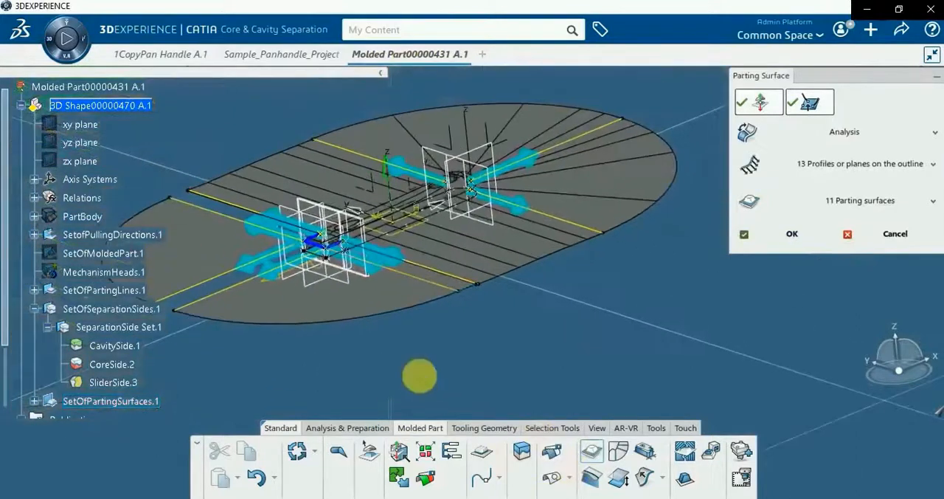
Create a parting surface between the two profiles bounding the gap on the opposite side of the square end
middle_click_drag(675, 340, 511, 293)
middle_click_drag(369, 370, 368, 160)
middle_click_drag(375, 263, 507, 450)
middle_click_drag(495, 288, 575, 216)
left_click(644, 264)
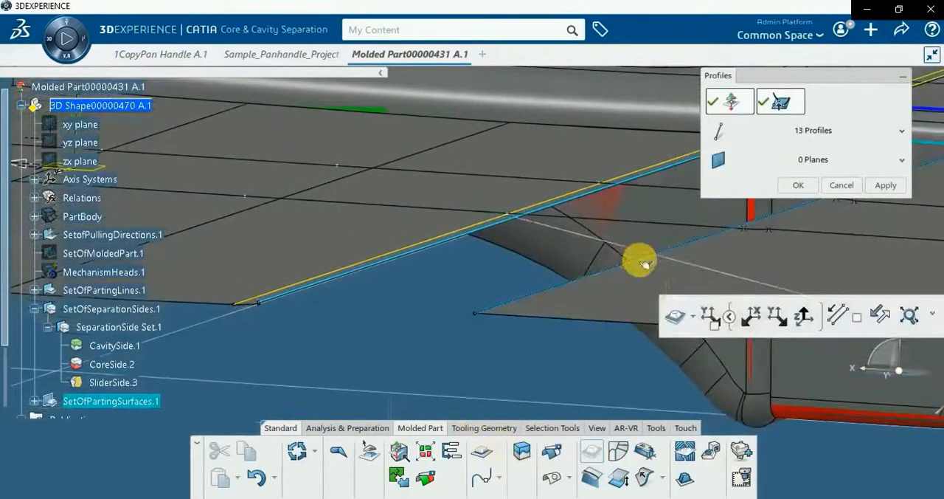
left_click(673, 317)
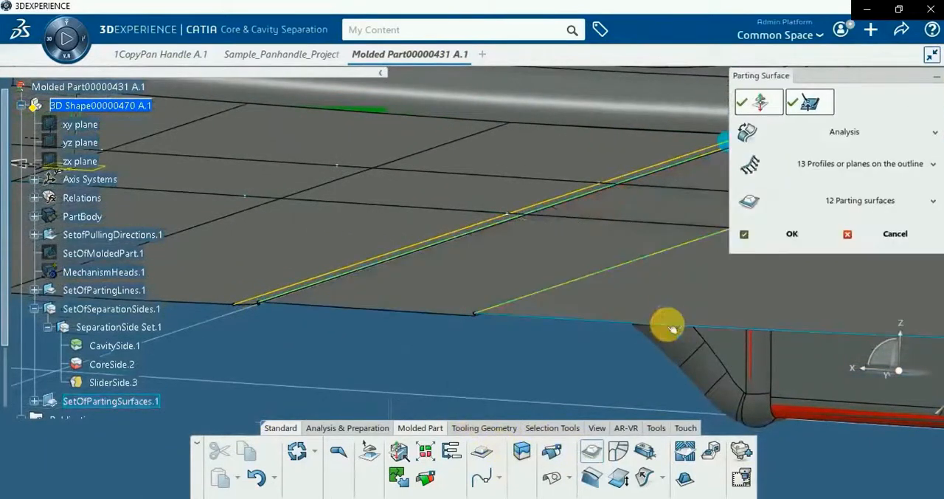
Create a parting surface between the two profiles bounding the last open gap near the square end and accept the whole parting surface
middle_click_drag(502, 367, 546, 180)
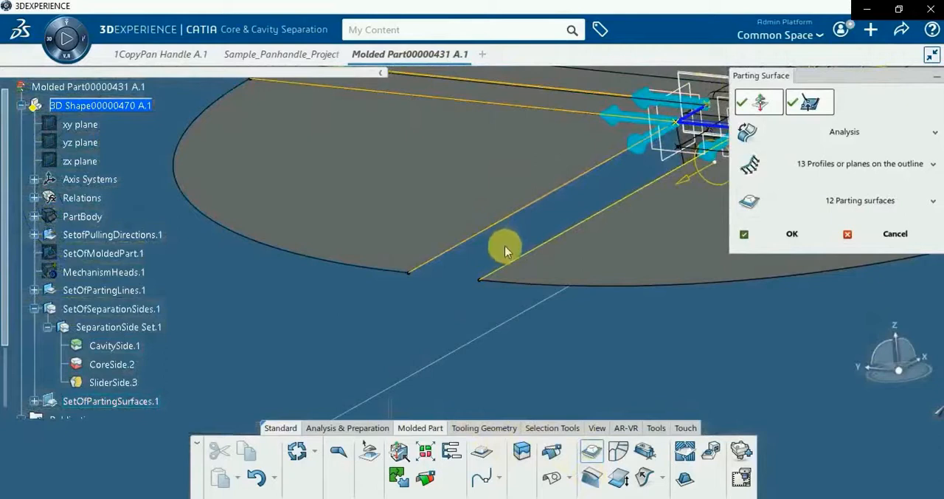
left_click(519, 270)
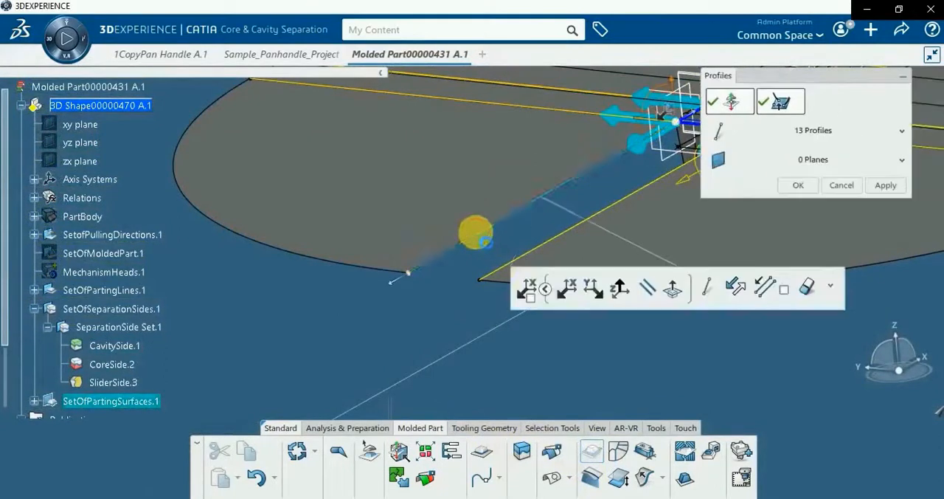
left_click(514, 264)
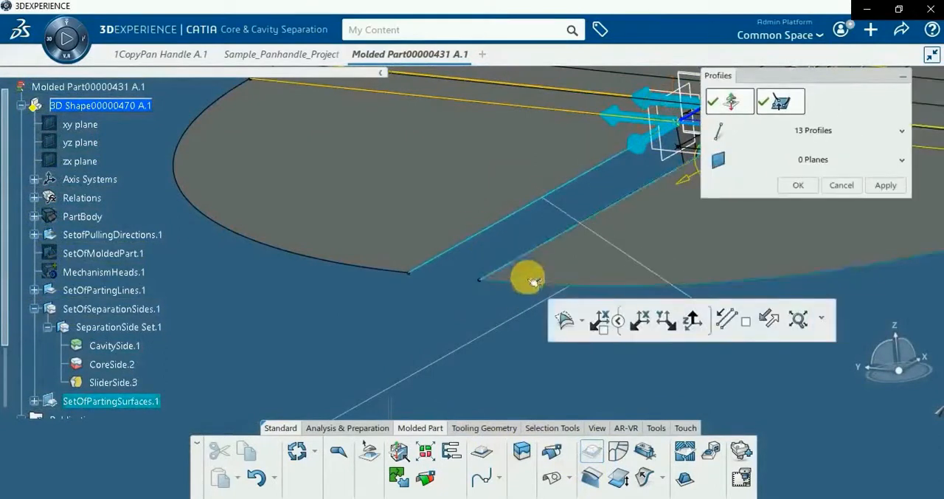
left_click(564, 321)
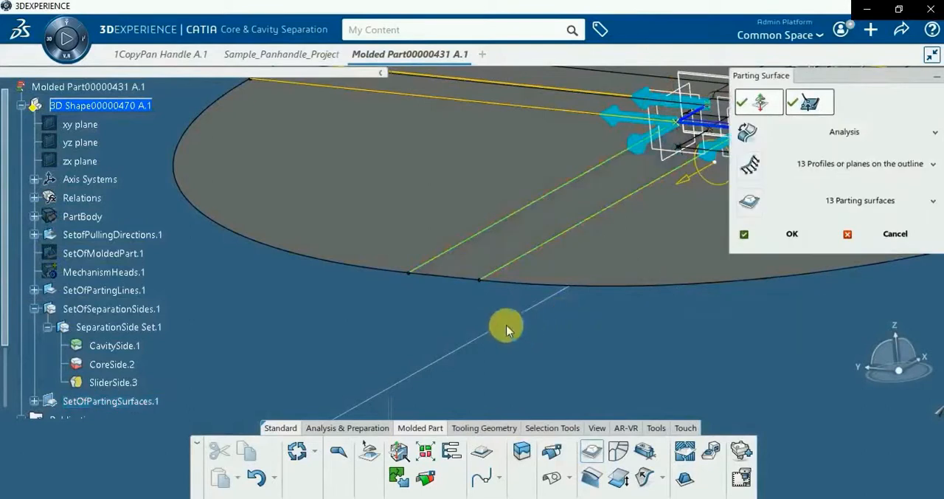
middle_click_drag(436, 276, 598, 422)
middle_click_drag(487, 304, 542, 323)
left_click(787, 246)
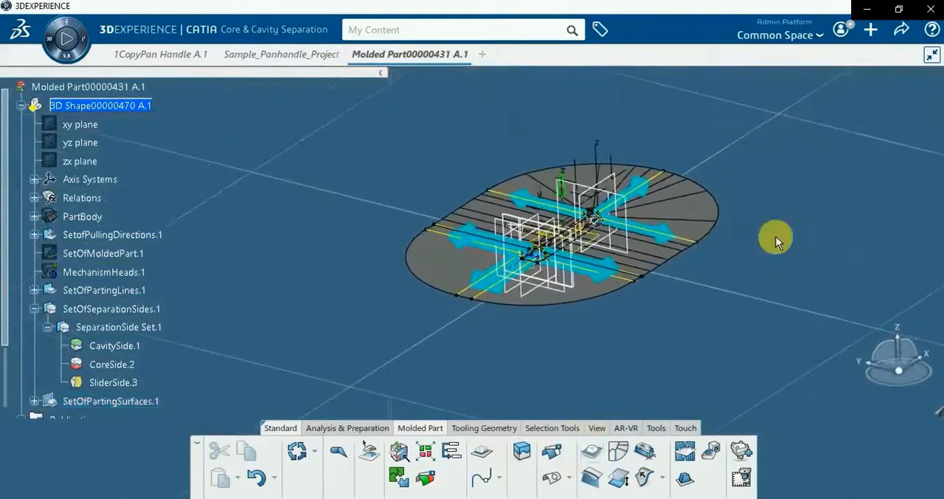
Hide PartingSurface.1 in PartingSurface Set.1
scroll(228, 285, "down", 3)
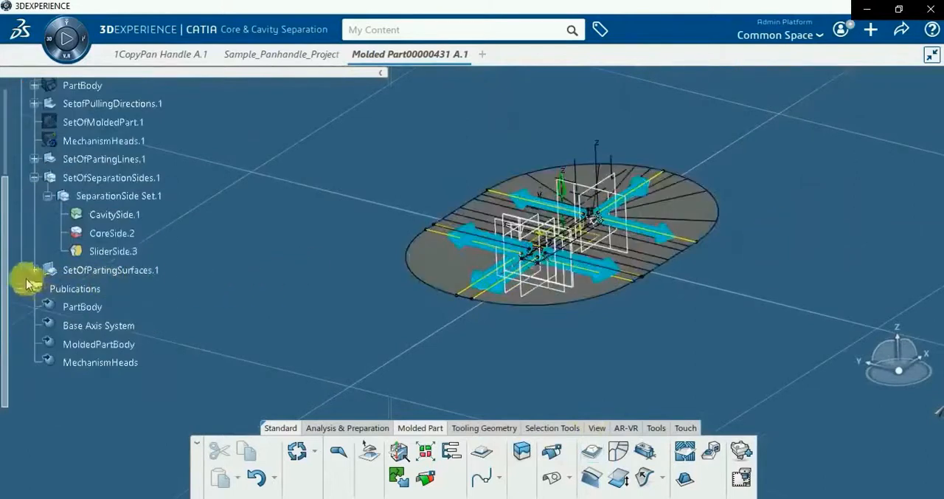
left_click(34, 270)
left_click(48, 289)
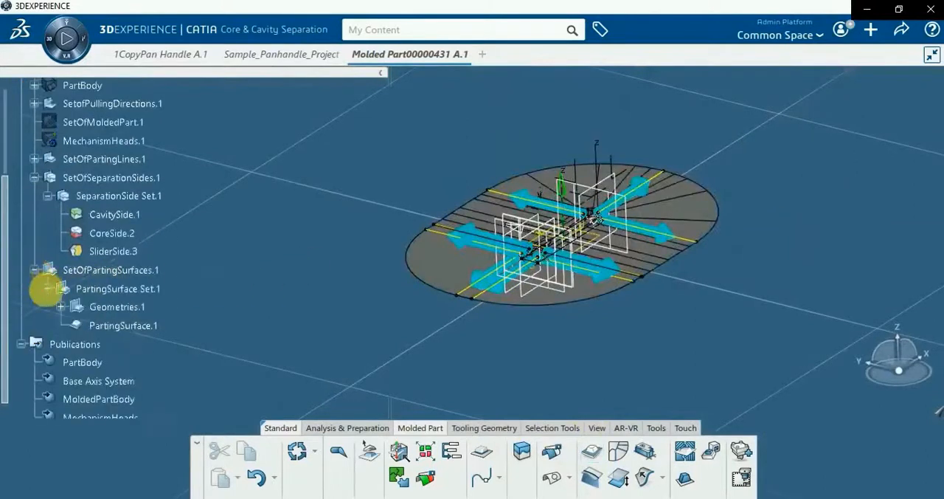
right_click(94, 325)
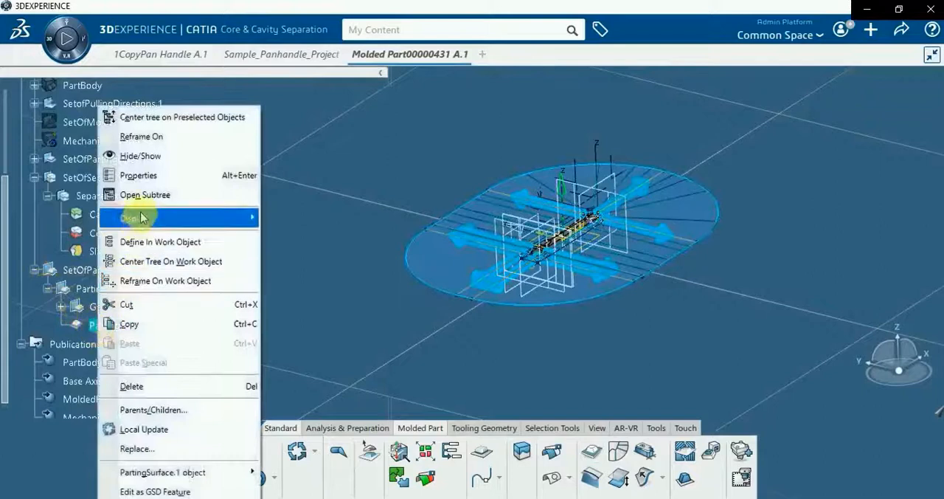
left_click(138, 155)
middle_click_drag(472, 337, 434, 344)
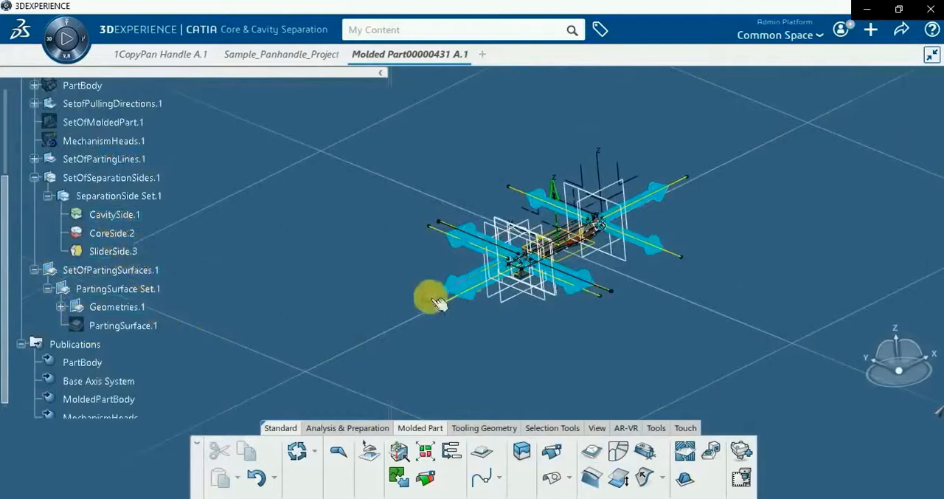
right_click(120, 307)
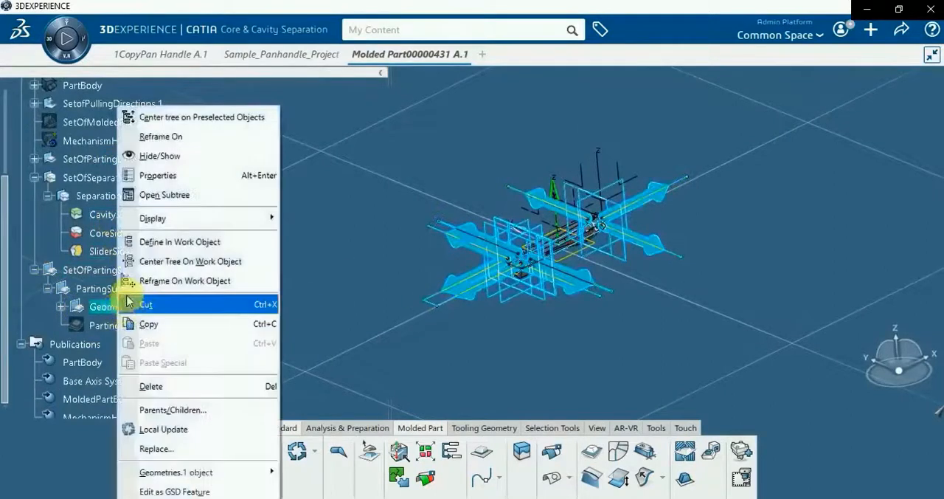
left_click(331, 335)
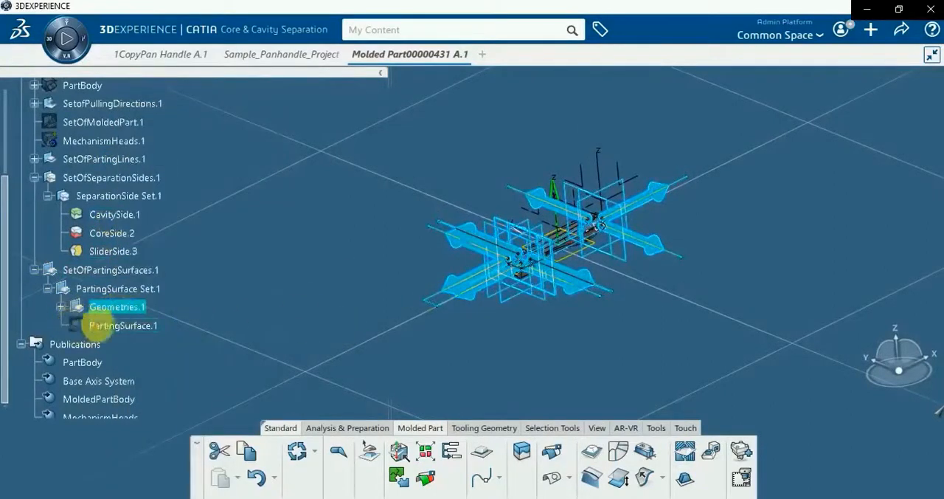
right_click(92, 325)
left_click(188, 324)
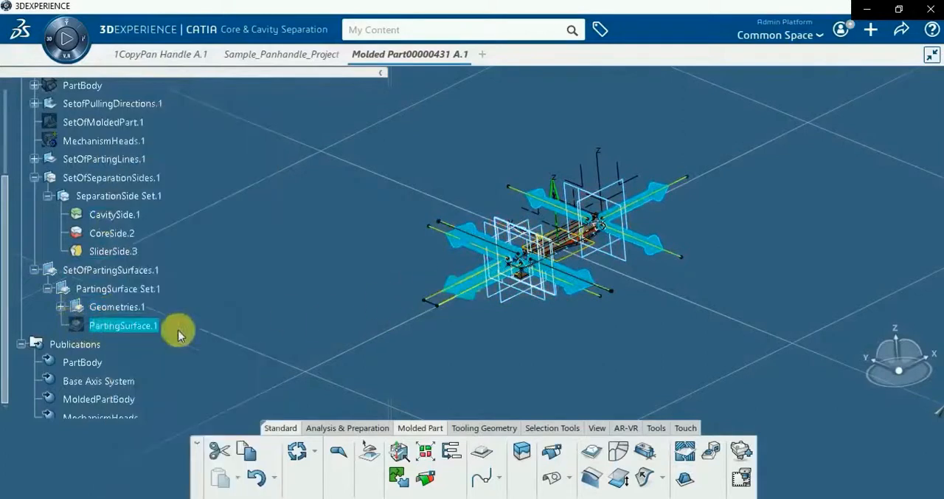
Hide the whole PartingSurface Set.1 and switch PartingSurface.1 inside it back to shown
right_click(133, 299)
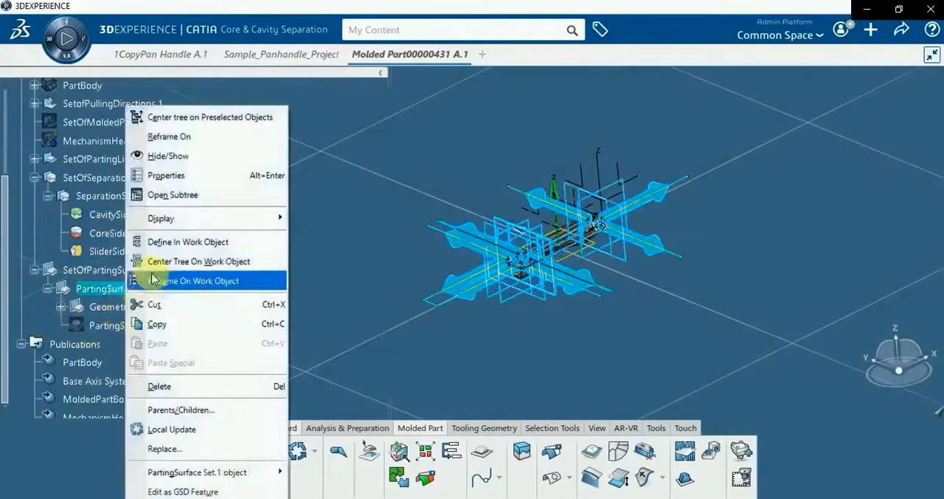
left_click(181, 158)
right_click(101, 334)
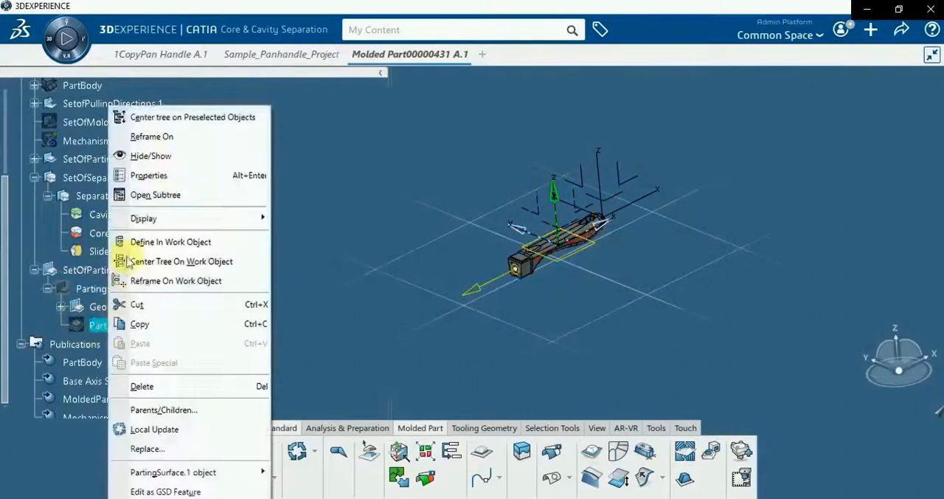
left_click(151, 157)
Start a new parting surface on the handle shape and generate its outline profiles automatically
middle_click_drag(527, 280, 306, 313)
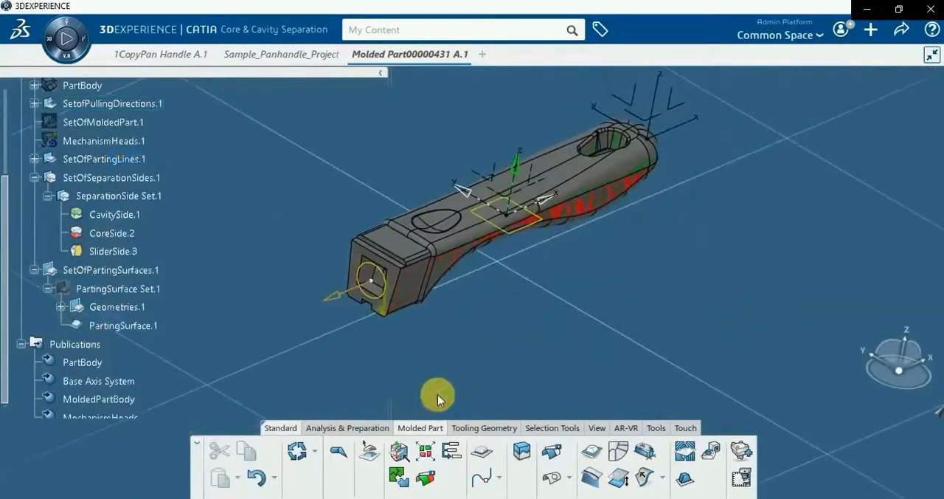
left_click(592, 456)
middle_click_drag(490, 354, 418, 291)
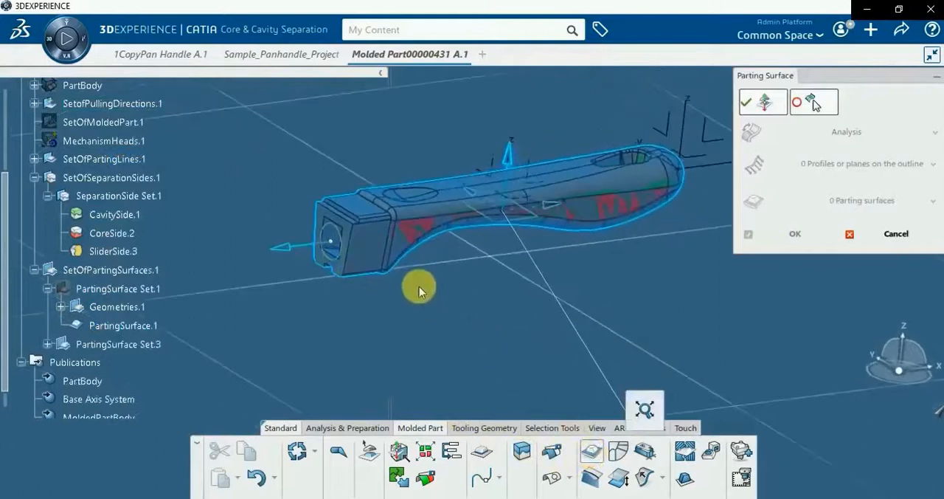
left_click(379, 258)
left_click(757, 166)
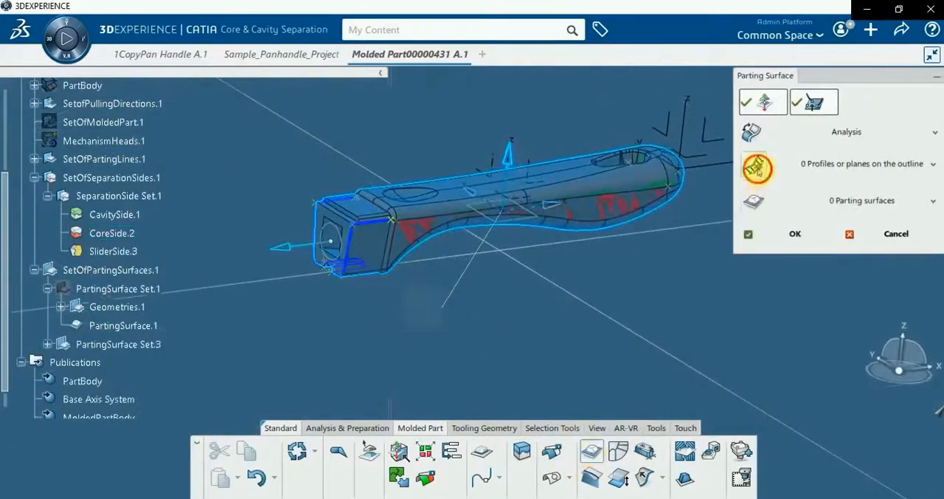
left_click(751, 201)
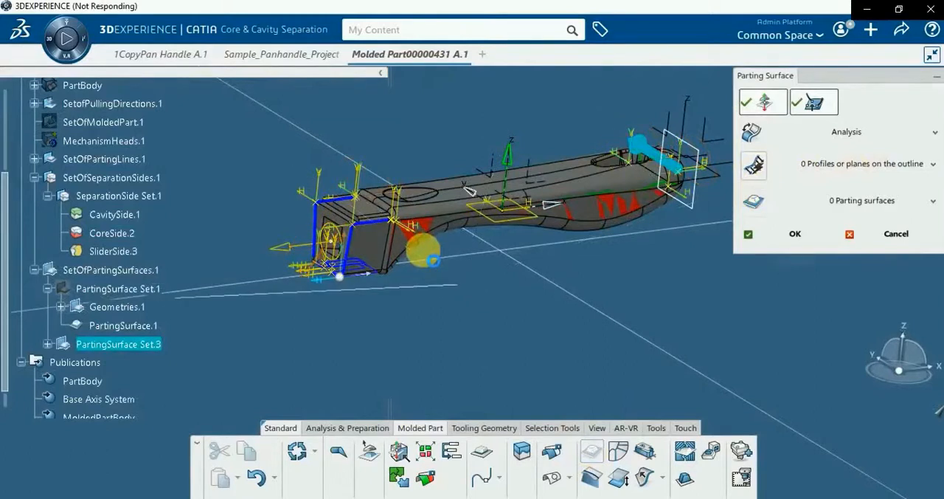
middle_click_drag(428, 254, 390, 338)
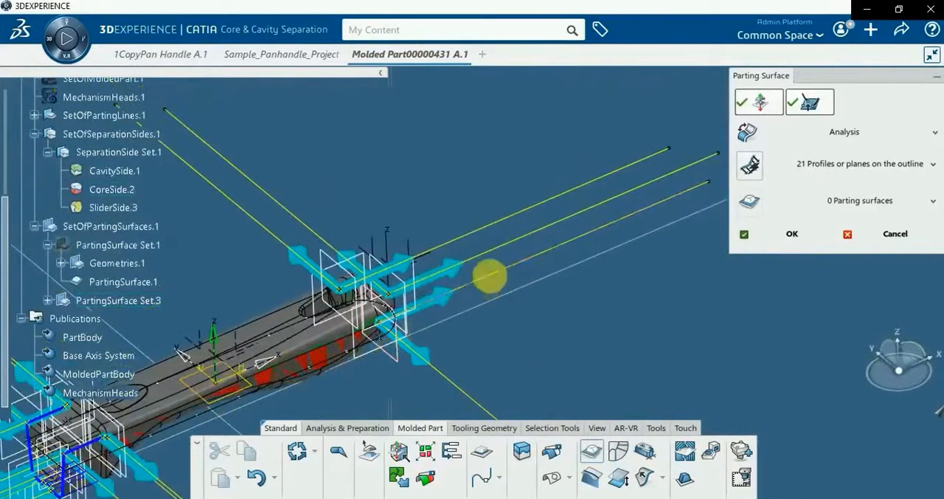
Delete three unneeded profiles at the handle's rounded end: two running lengthwise and one running sideways
left_click(490, 276)
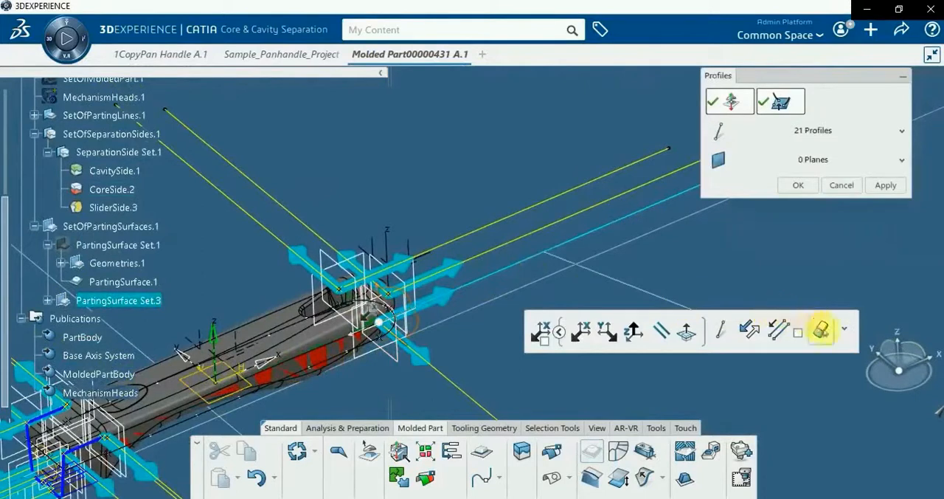
left_click(823, 331)
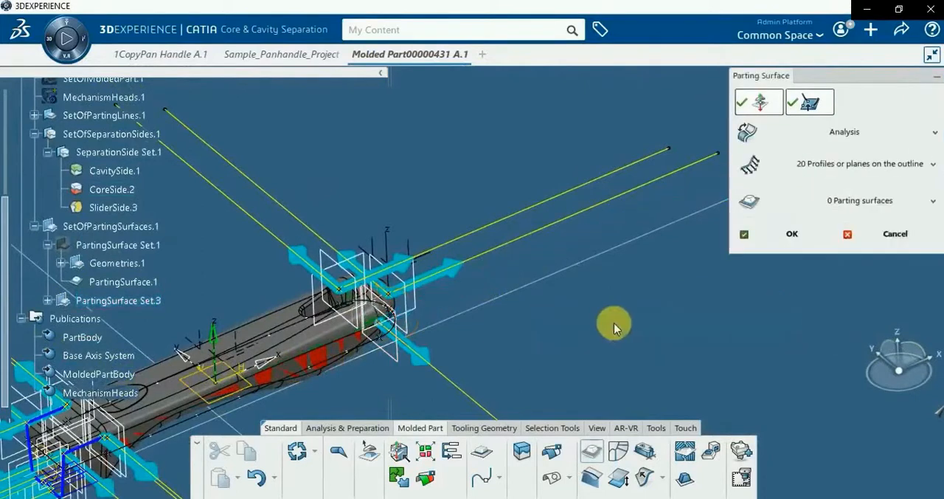
left_click(485, 234)
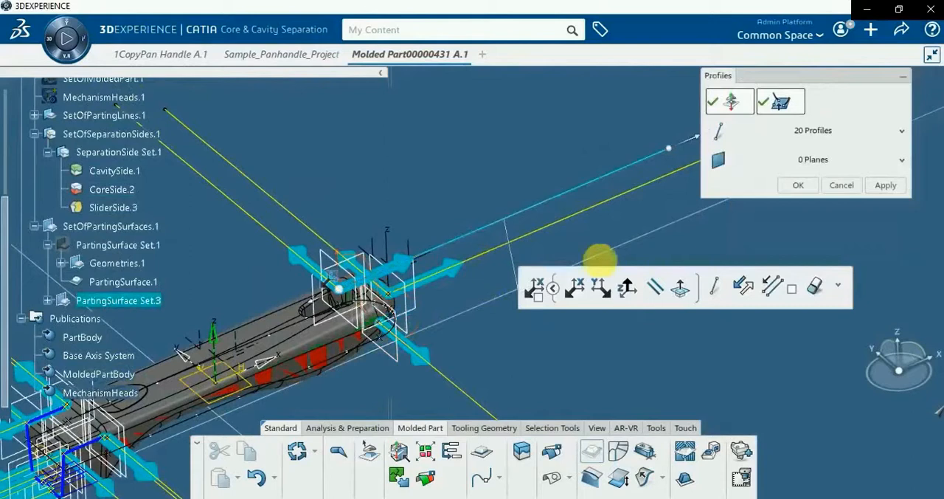
left_click(815, 289)
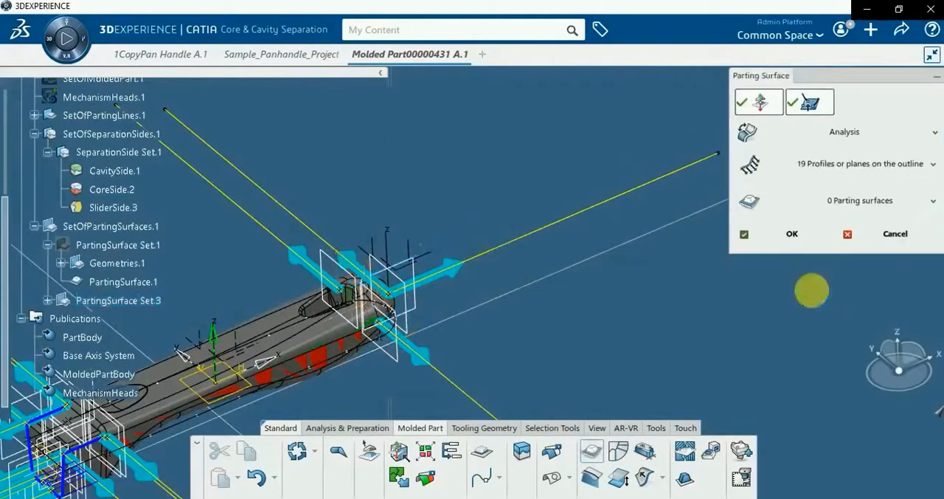
left_click(327, 241)
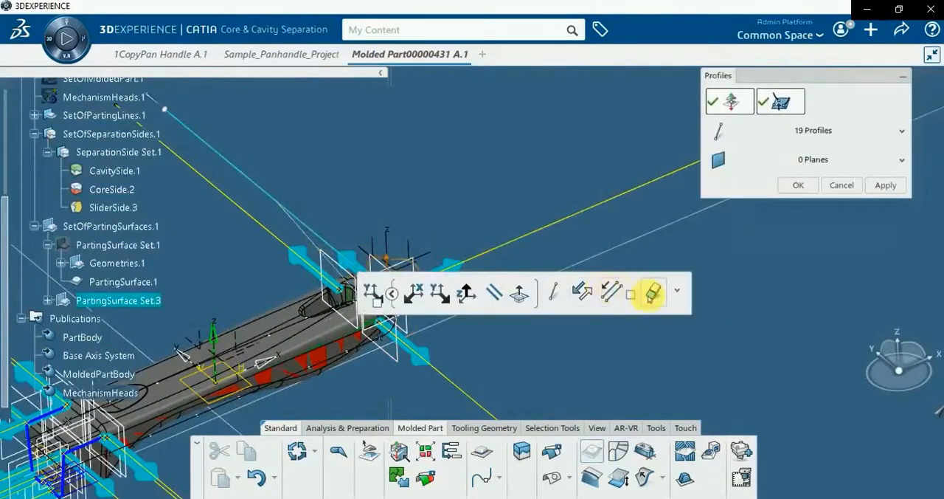
left_click(652, 294)
Delete the lengthwise profile that starts from the outline point on the handle's side behind the square end
mouse_move(211, 368)
middle_mouse_down()
mouse_move(276, 360)
mouse_move(488, 107)
middle_mouse_up()
scroll(262, 336, "down", 1)
mouse_move(262, 339)
middle_mouse_down()
mouse_move(274, 362)
mouse_move(491, 333)
mouse_move(467, 293)
mouse_move(248, 354)
mouse_move(332, 286)
mouse_move(398, 333)
mouse_move(398, 165)
mouse_move(467, 267)
middle_mouse_up()
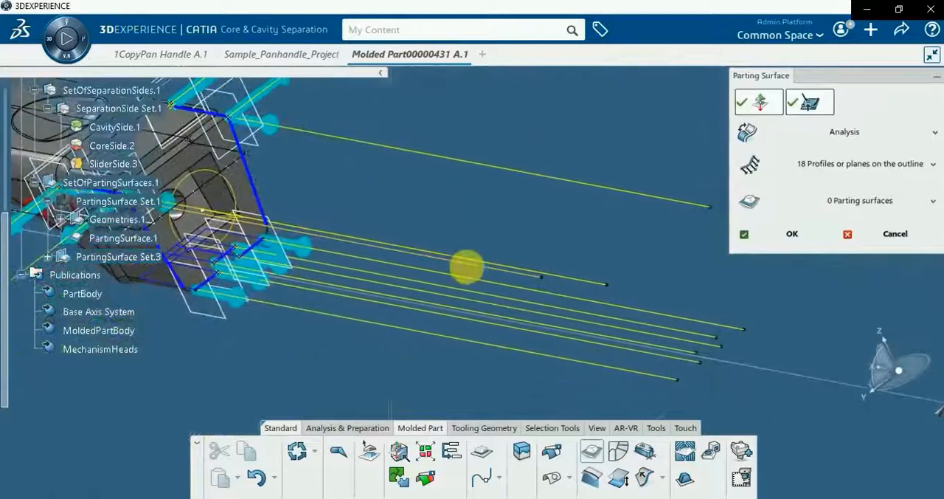
middle_click_drag(359, 280, 431, 306)
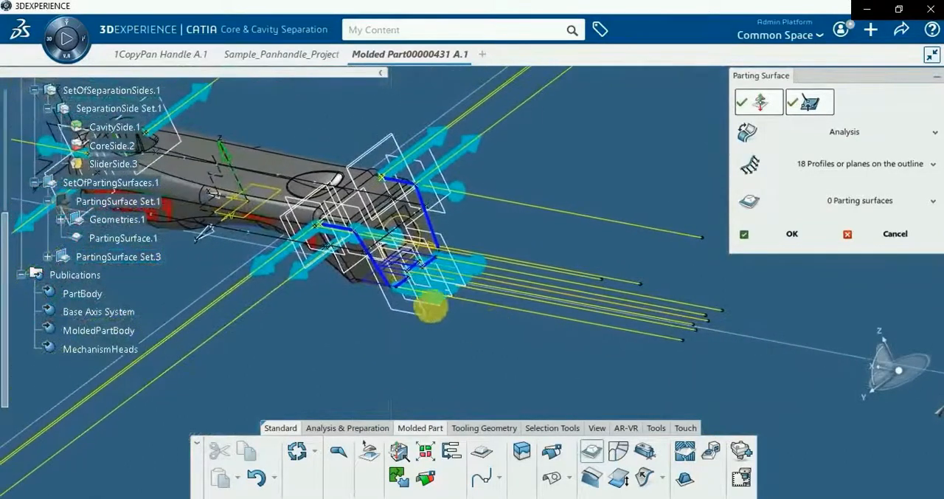
left_click(546, 271)
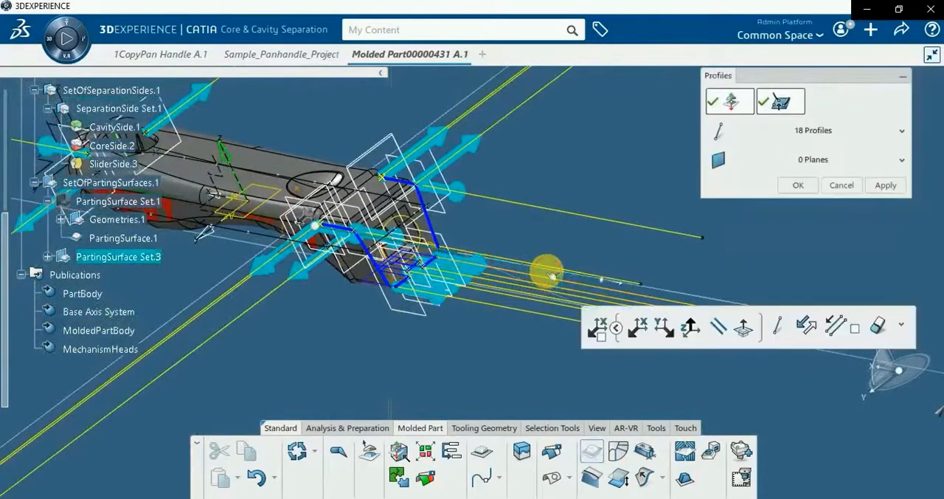
left_click(878, 327)
Add a profile at the outline point just below the square end's corner profile, parallel to that profile, and reverse its direction
middle_click_drag(213, 347, 380, 230)
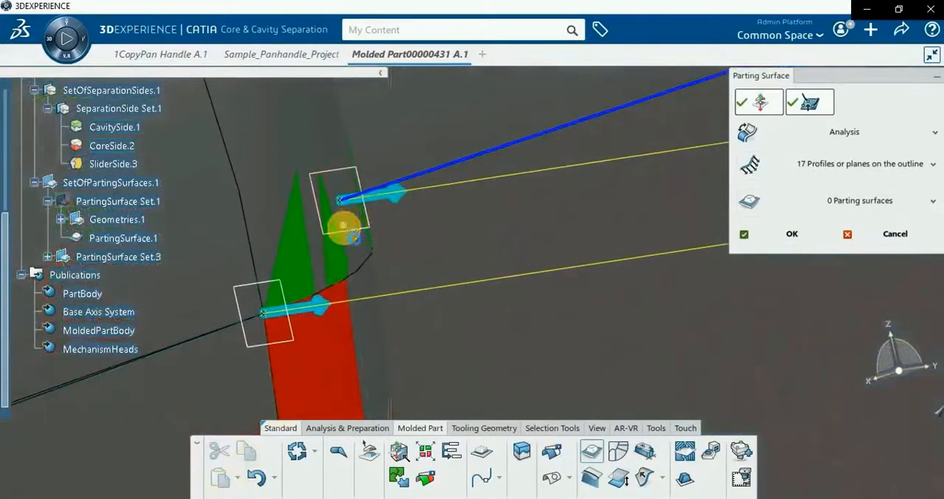
left_click(351, 233)
left_click(632, 285)
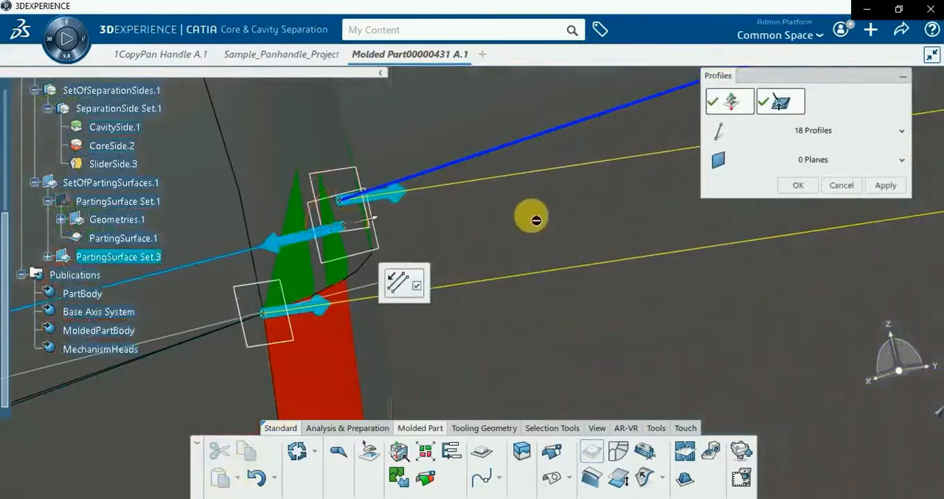
left_click(506, 181)
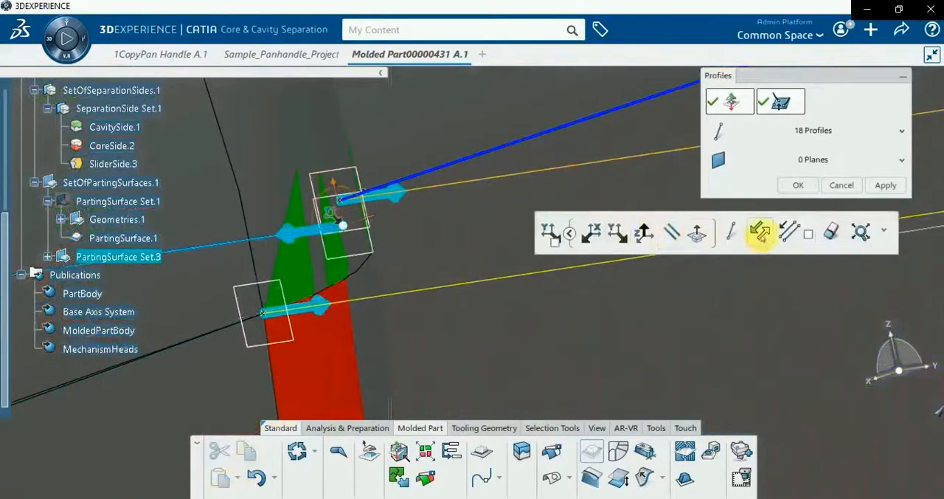
Add a profile at the matching outline point on the handle's opposite side and make it parallel to the adjacent profile
middle_click_drag(409, 228, 626, 205)
middle_click_drag(453, 354, 298, 469)
middle_click_drag(322, 343, 396, 158)
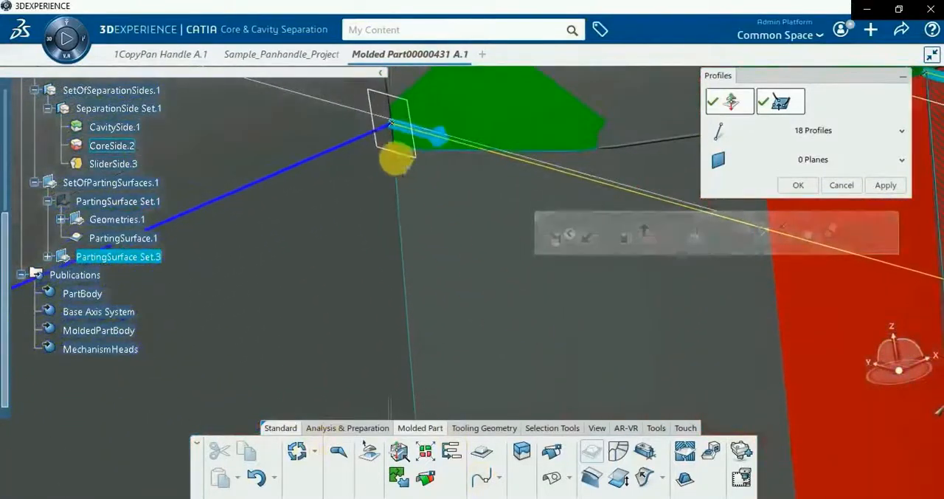
left_click(396, 150)
left_click(682, 199)
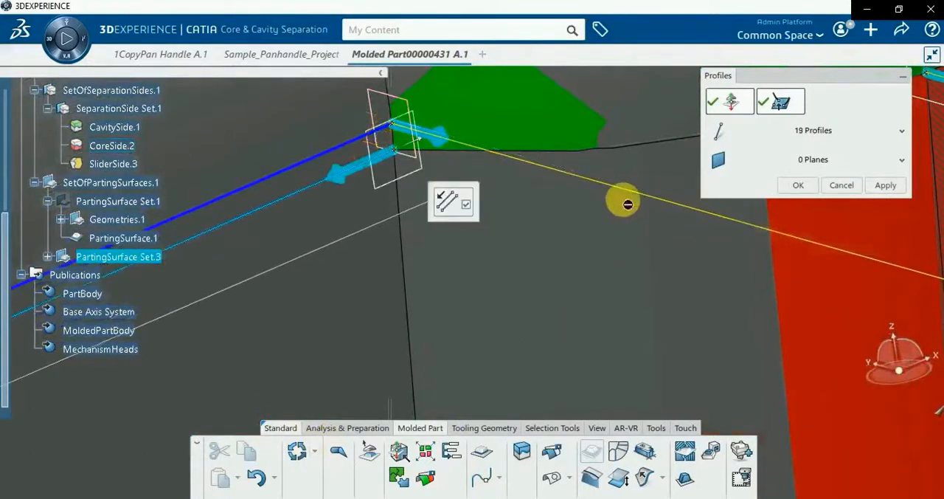
left_click(629, 194)
middle_click_drag(365, 254, 490, 399)
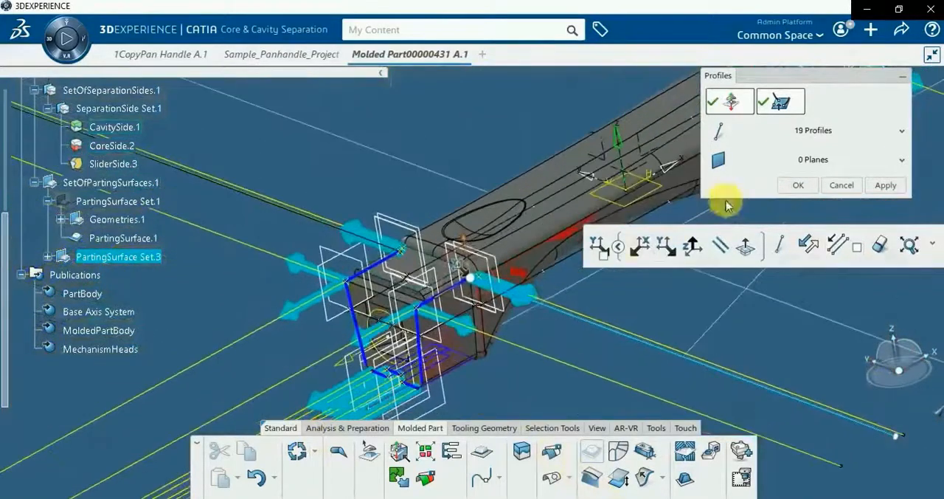
Accept the edited profiles, generate the parting surfaces from them around the handle, and validate the result
middle_click_drag(460, 267, 507, 353)
left_click(802, 187)
middle_click_drag(423, 282, 494, 258)
left_click(749, 205)
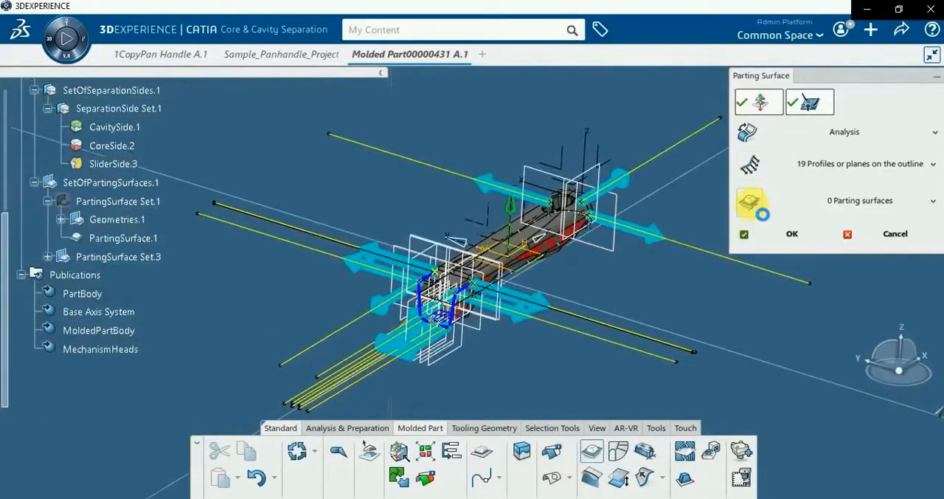
left_click(760, 213)
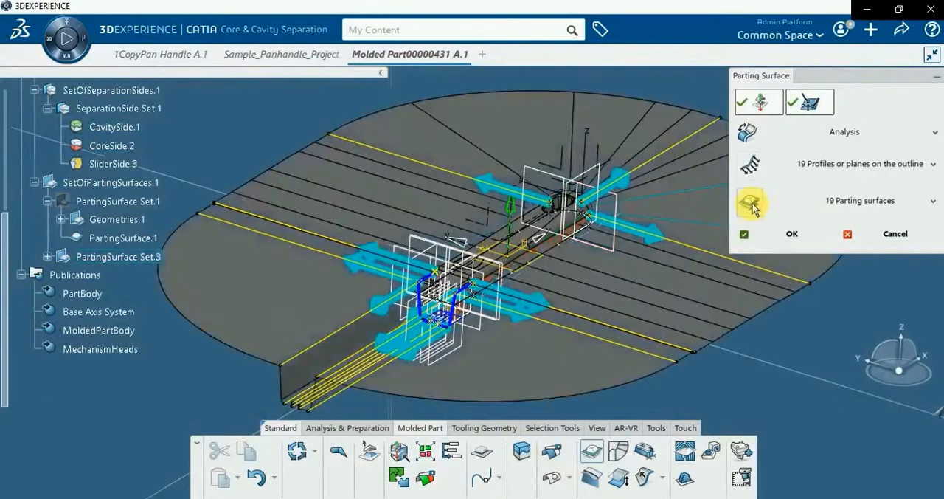
middle_click_drag(406, 395, 318, 168)
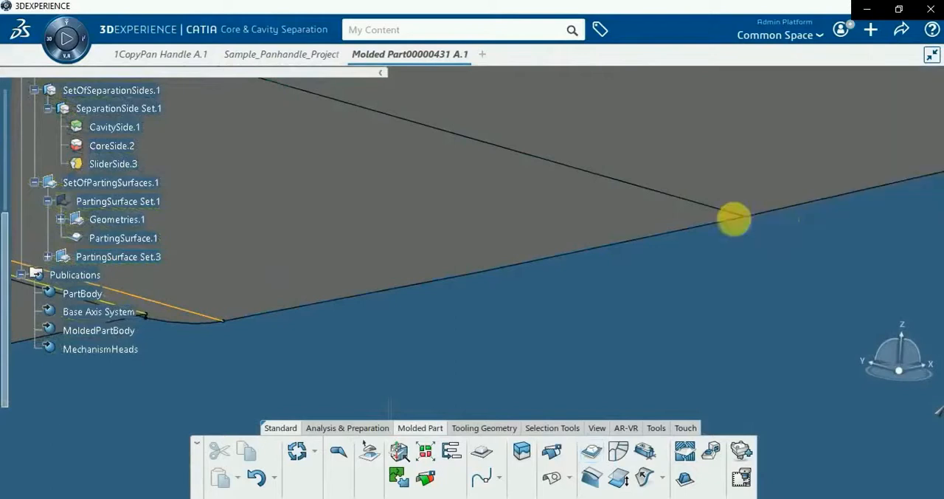
middle_click_drag(527, 335, 747, 490)
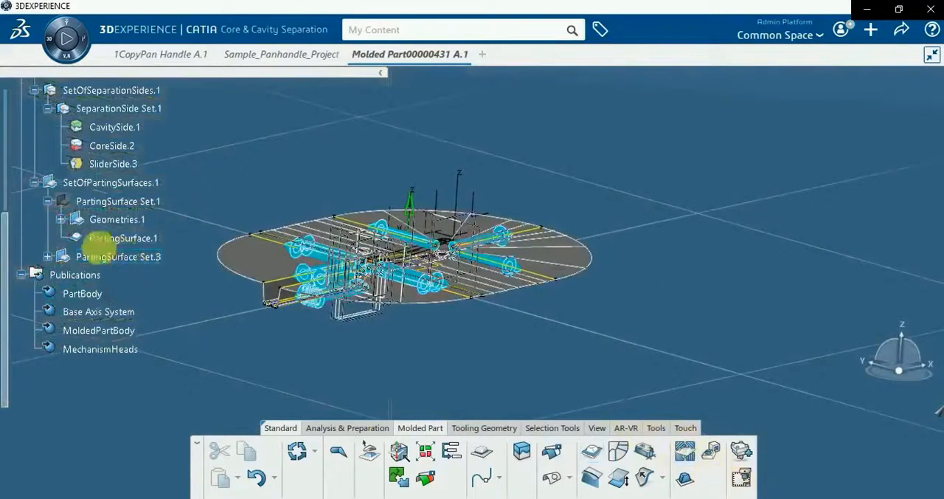
Collapse PartingSurface Set.1 in the tree and hide PartingSurface Set.3
left_click(48, 201)
right_click(87, 220)
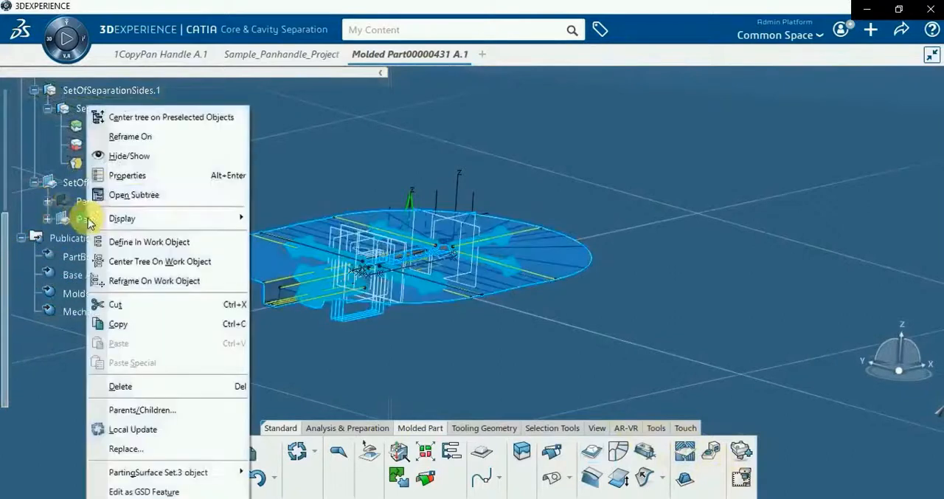
left_click(100, 155)
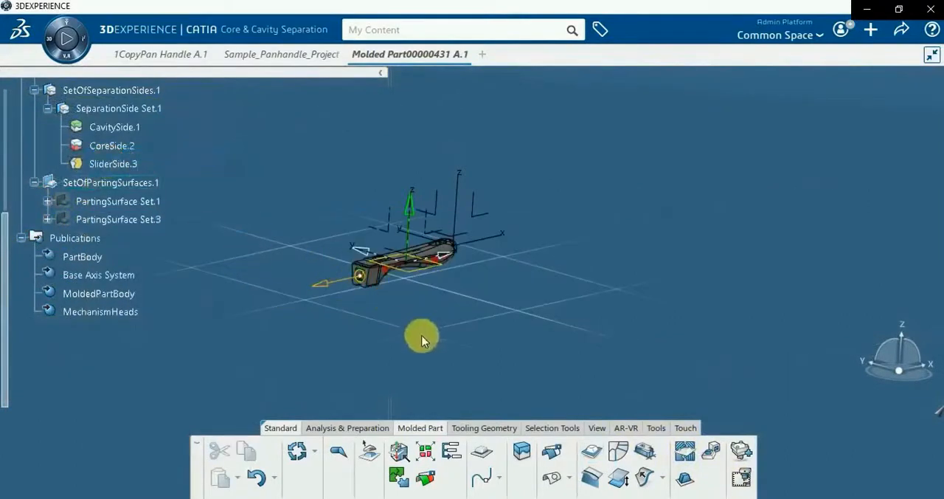
Start a new parting surface for the slider outline at the handle's square end and create profiles on its discontinuity points
left_click(592, 453)
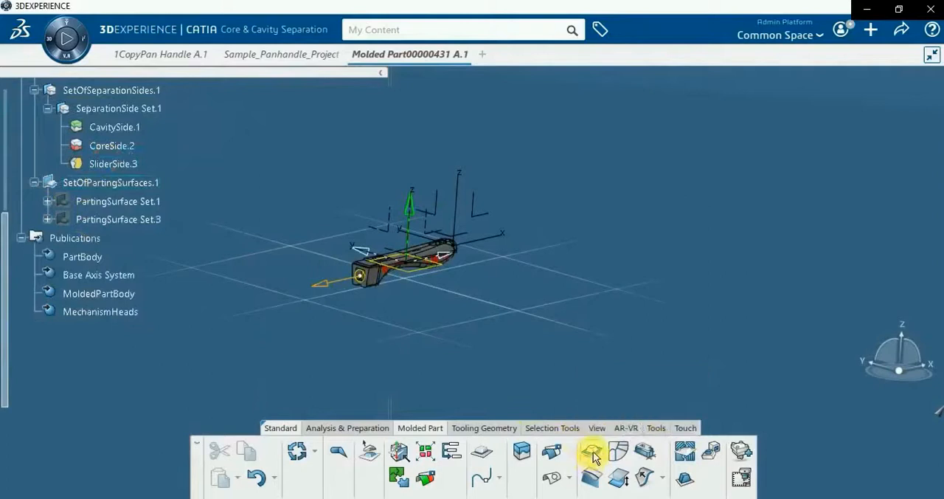
middle_click_drag(314, 292, 477, 157)
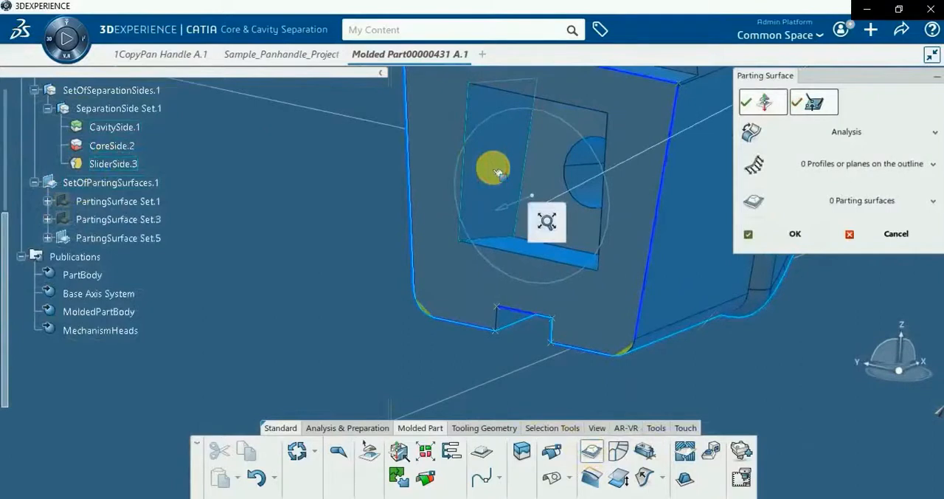
left_click(753, 171)
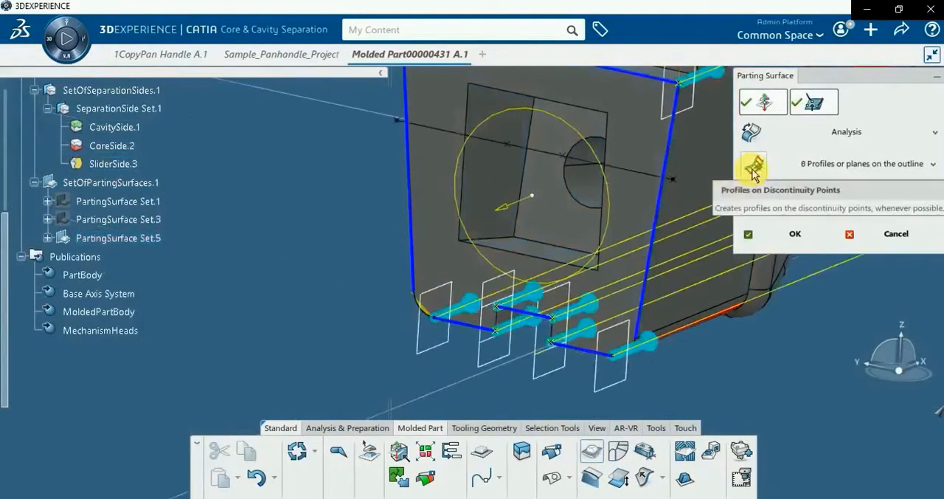
Reverse the two profiles at the upper corners of the square end so they extend away from the handle
middle_click_drag(236, 274, 513, 166)
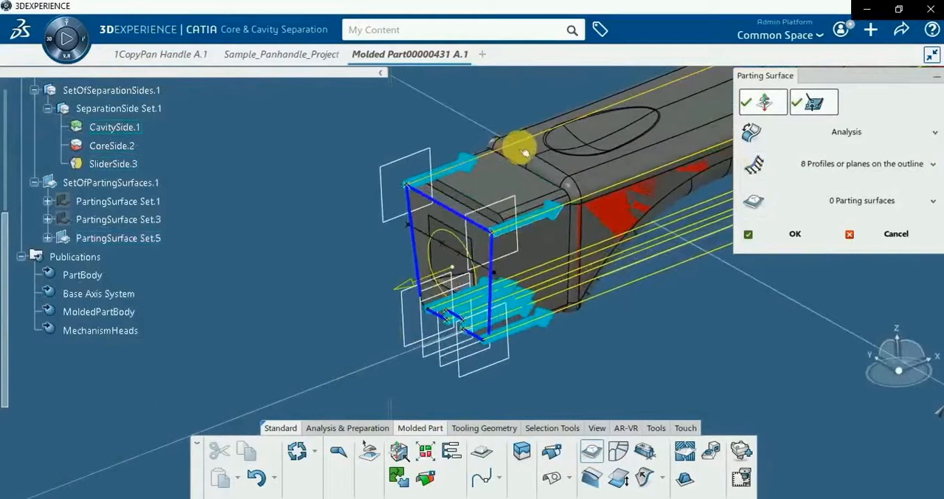
left_click(515, 144)
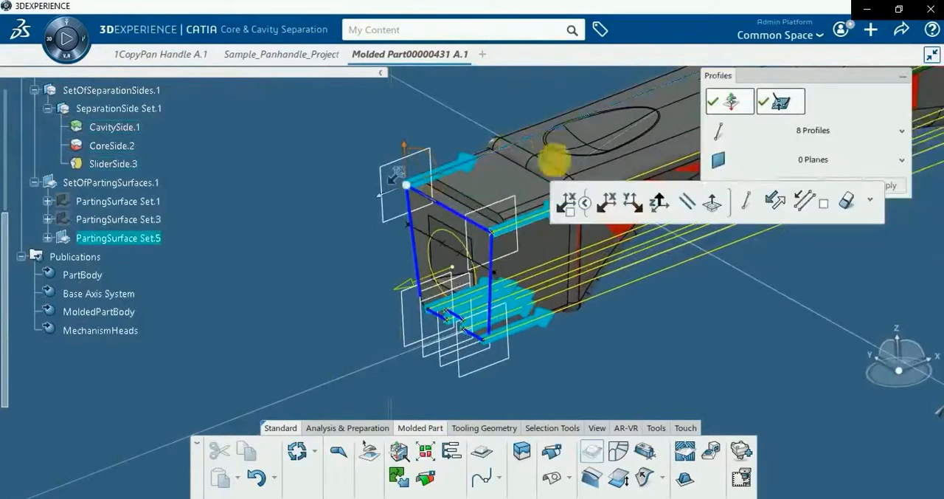
left_click(770, 204)
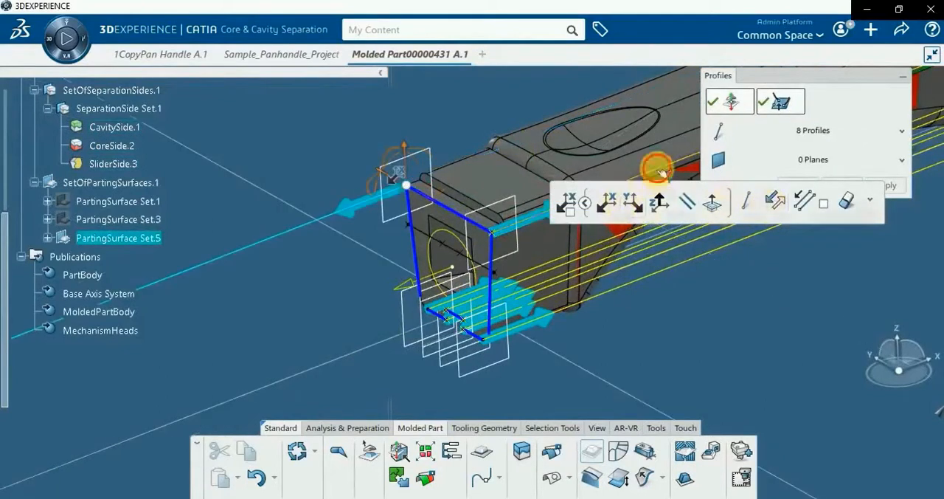
left_click(659, 169)
left_click(838, 223)
Reverse the six profiles along the square end's lower edge and notch so they extend away from the handle
middle_click_drag(530, 323, 203, 342)
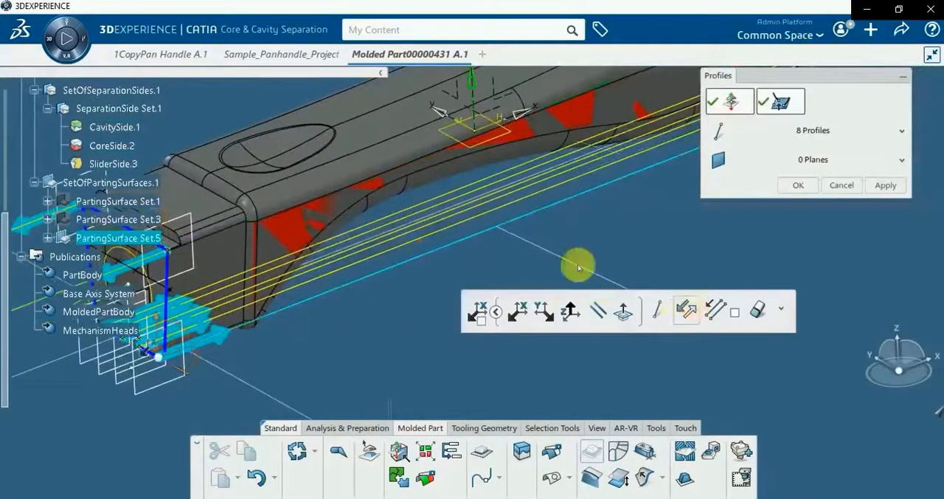
left_click(692, 306)
left_click(415, 240)
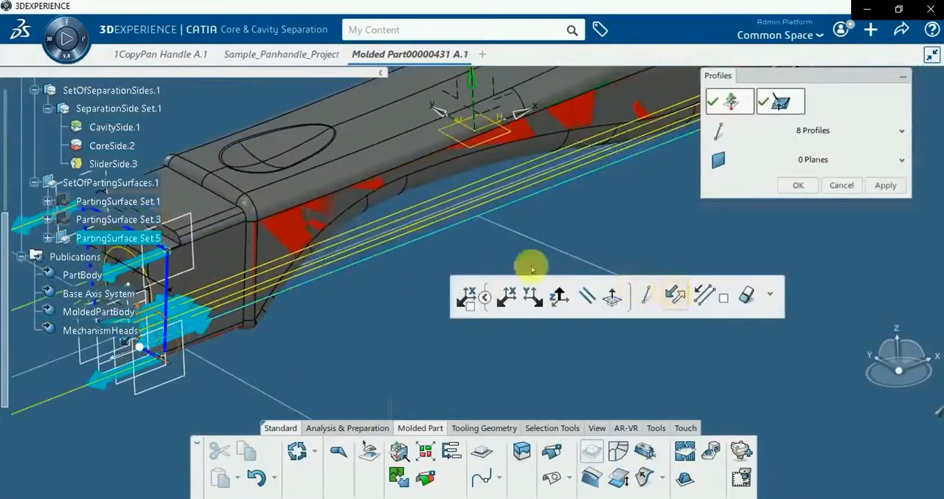
left_click(364, 245)
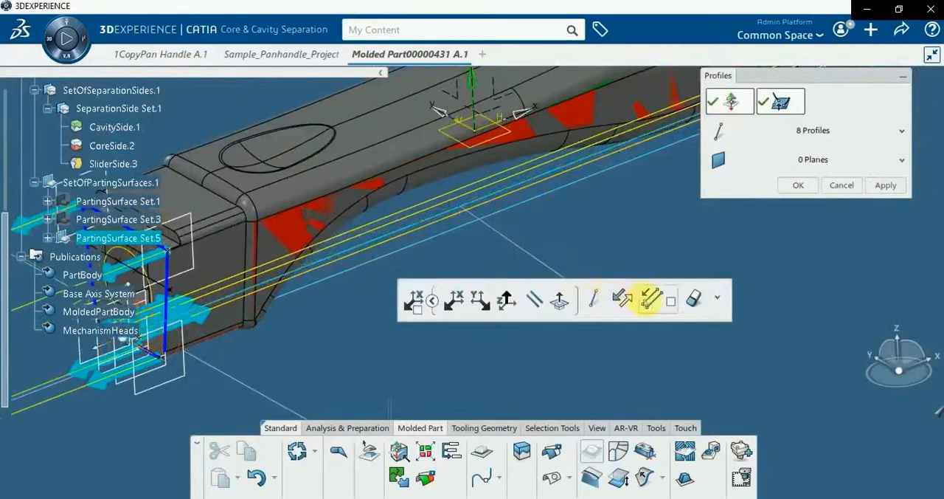
left_click(397, 237)
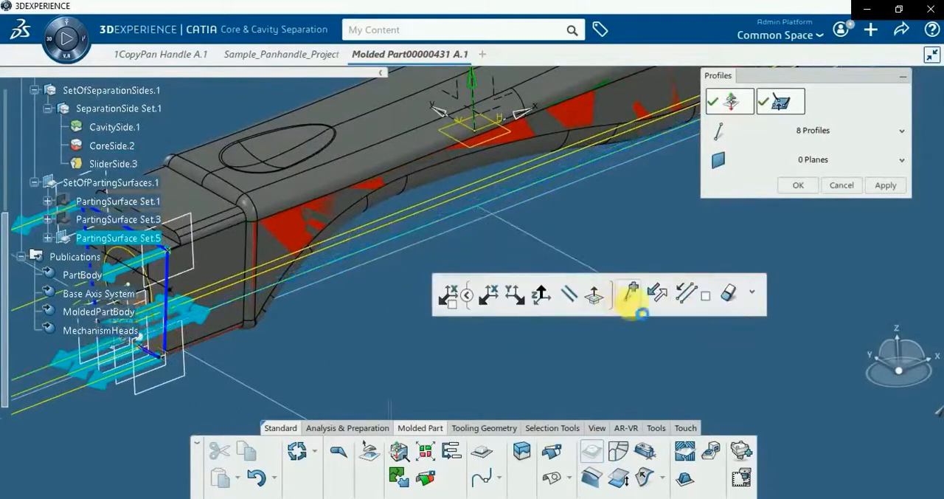
left_click(371, 234)
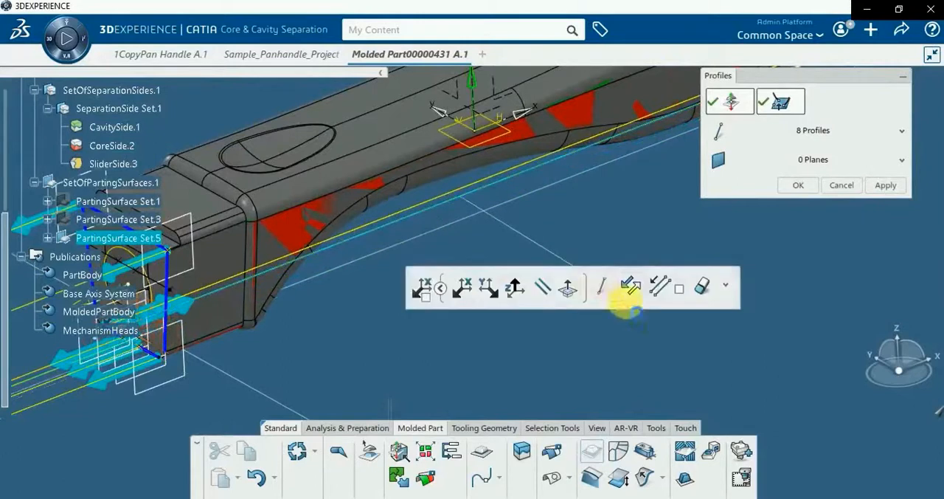
left_click(379, 237)
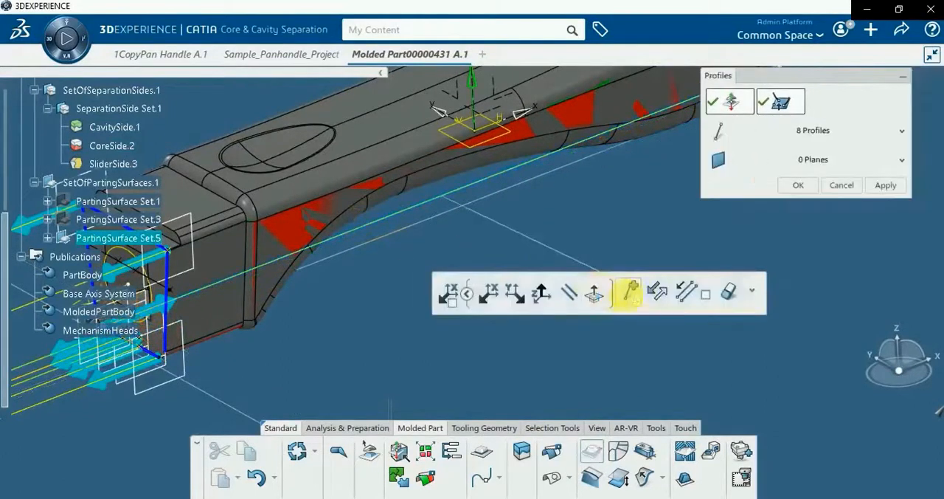
left_click(655, 296)
Generate the slider parting surfaces from the outward-running profiles and validate them
scroll(267, 298, "down", 1)
middle_click_drag(267, 299, 447, 343)
left_click(382, 324)
middle_click_drag(382, 324, 403, 282)
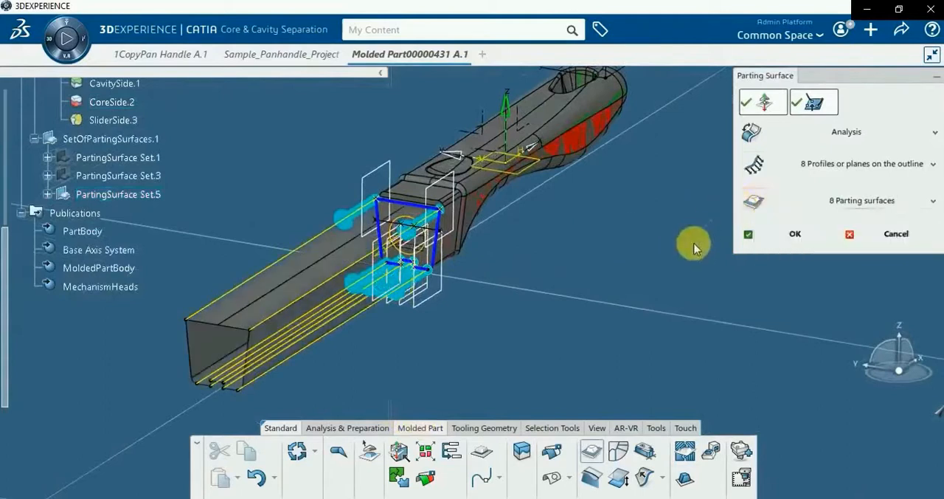
left_click(774, 236)
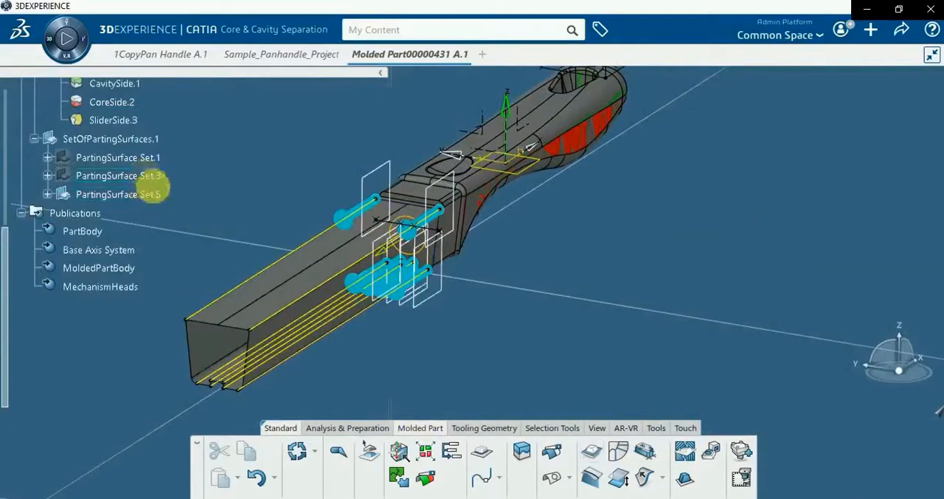
Hide PartingSurface Set.5 and collapse SetOfSeparationSides.1 in the tree
right_click(140, 194)
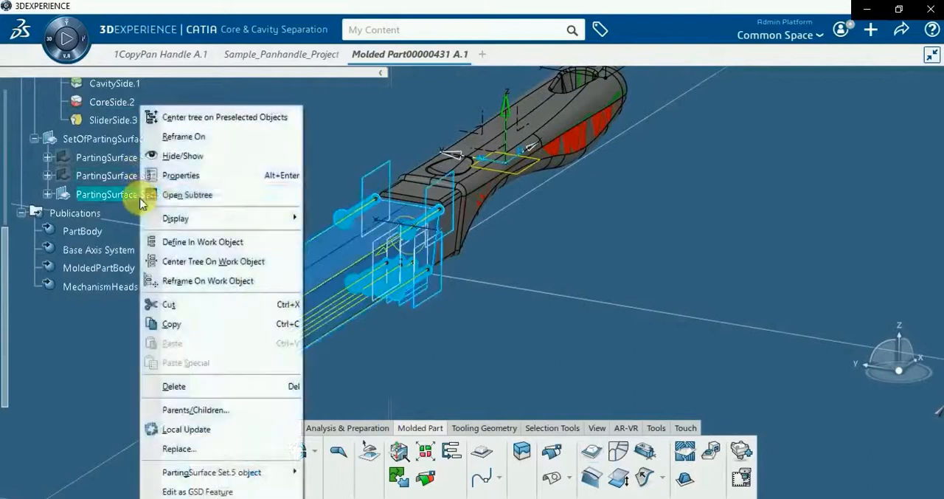
left_click(177, 155)
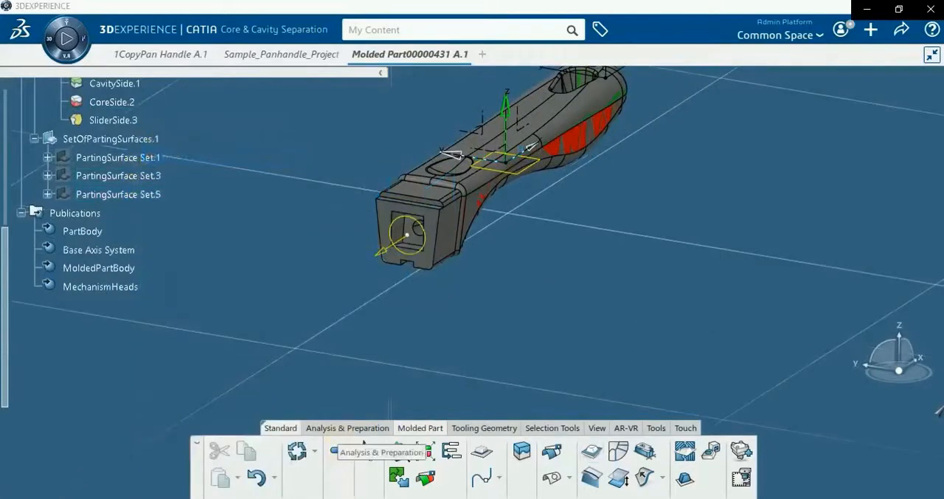
middle_click_drag(468, 333, 441, 355)
scroll(443, 355, "down", 2)
scroll(141, 278, "up", 3)
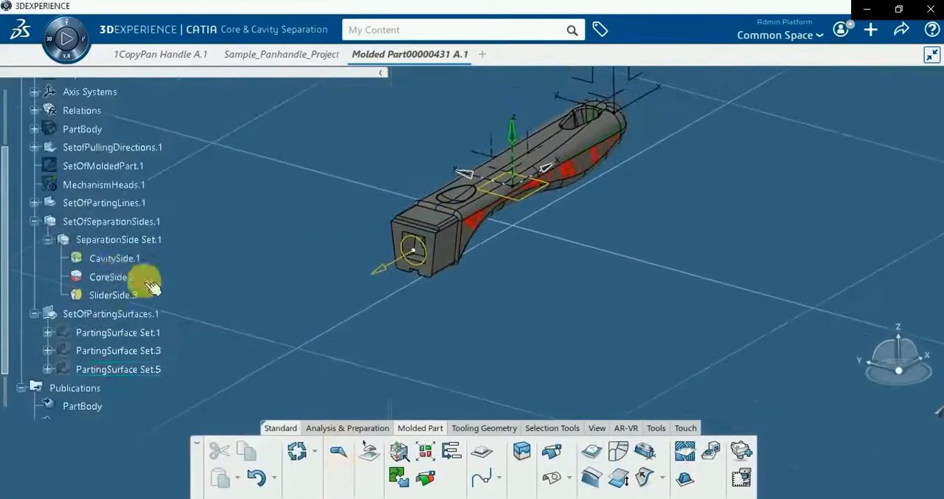
left_click(34, 221)
scroll(95, 216, "up", 3)
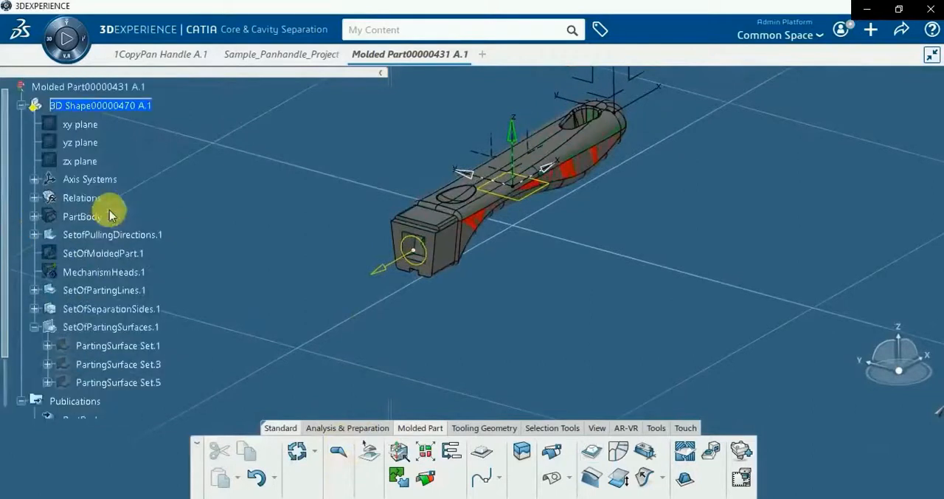
Fill the openings of CavitySide.1 with Fill Separation Surface, keeping the join creation enabled
left_click(568, 480)
left_click(583, 422)
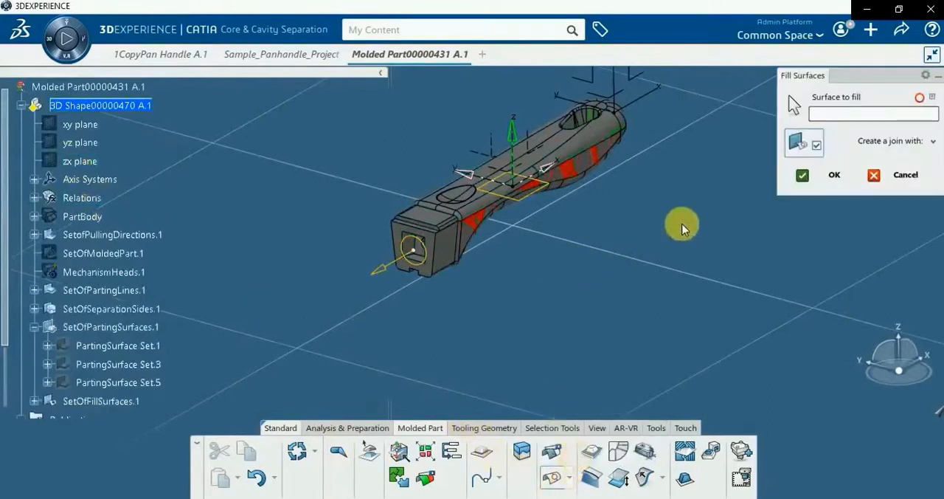
scroll(245, 270, "down", 4)
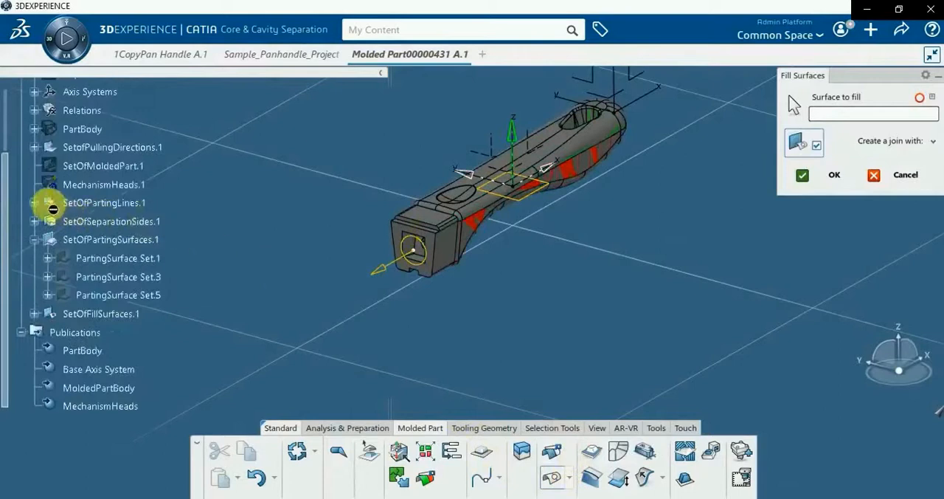
left_click(34, 203)
left_click(34, 204)
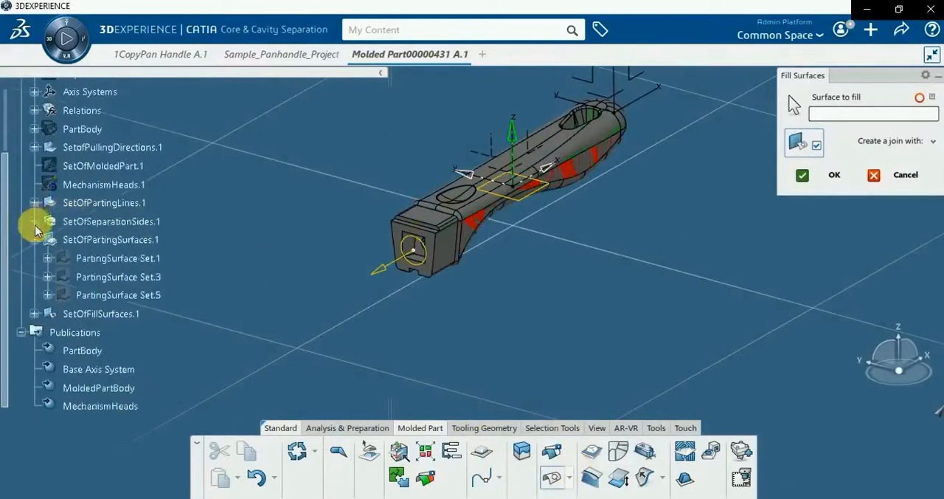
left_click(33, 223)
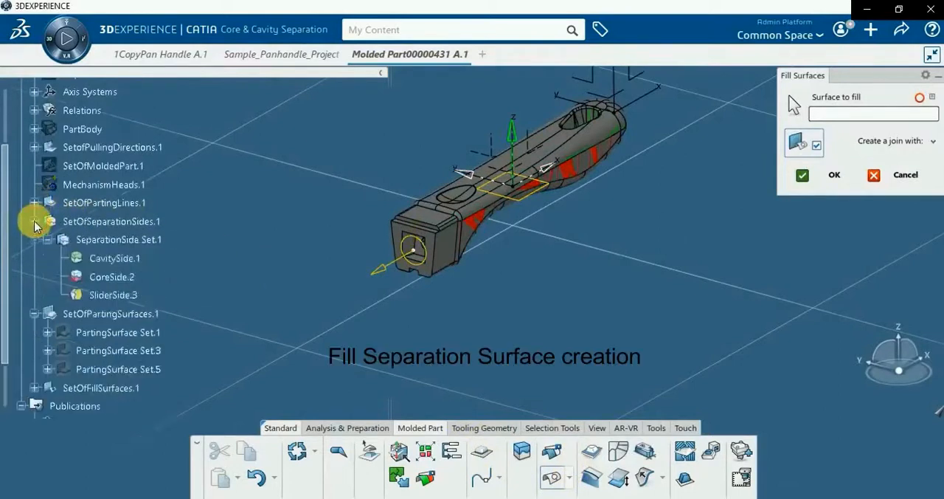
left_click(118, 259)
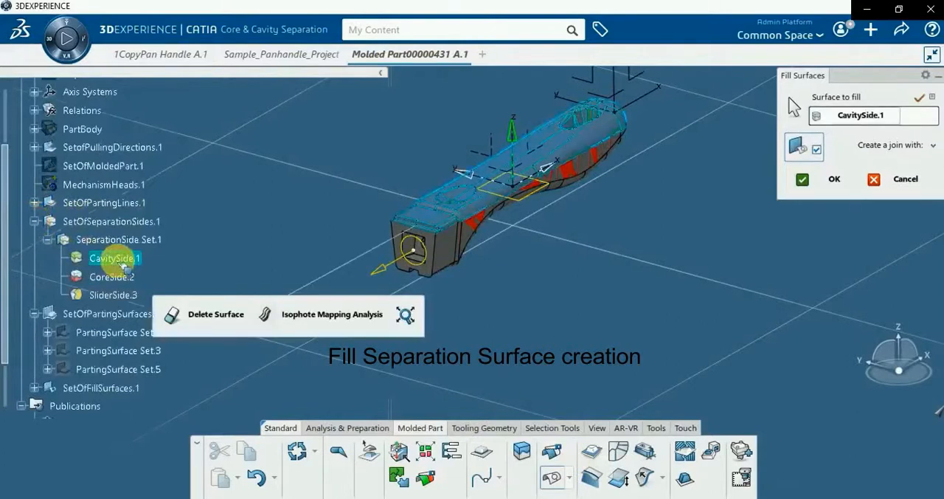
left_click(810, 183)
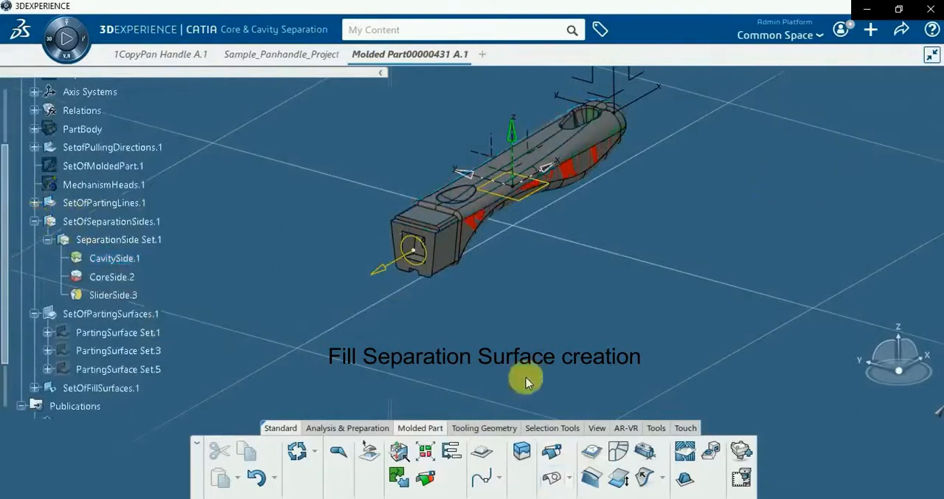
Create a fill separation surface for CoreSide.2 with the join creation enabled
left_click(570, 478)
left_click(577, 451)
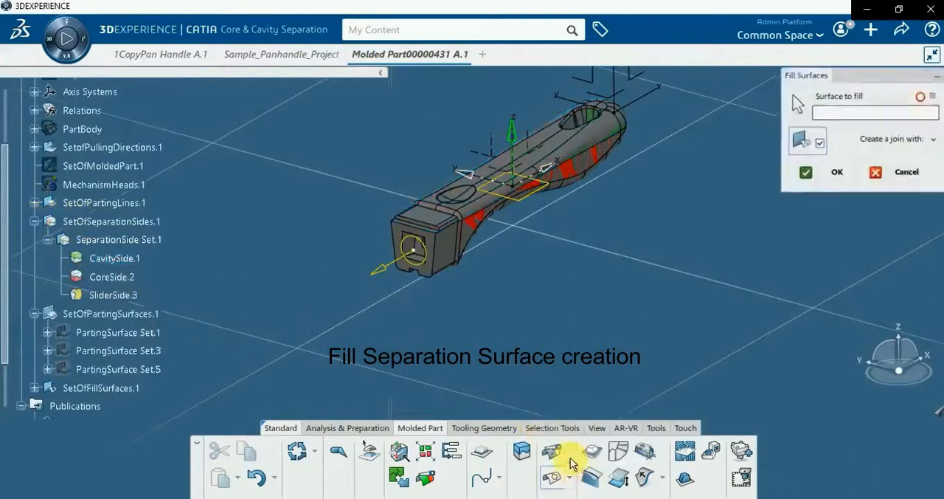
left_click(112, 277)
left_click(834, 180)
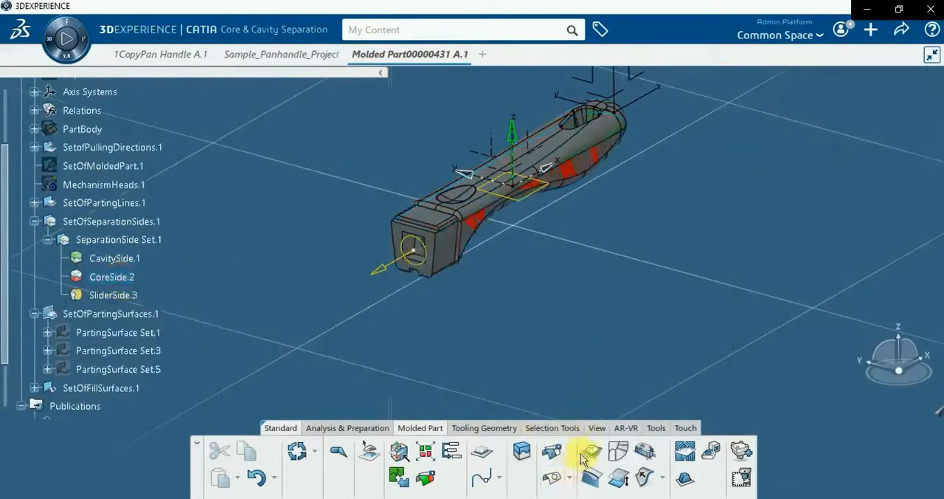
Create a fill separation surface for SliderSide.3 with the join creation enabled
left_click(574, 478)
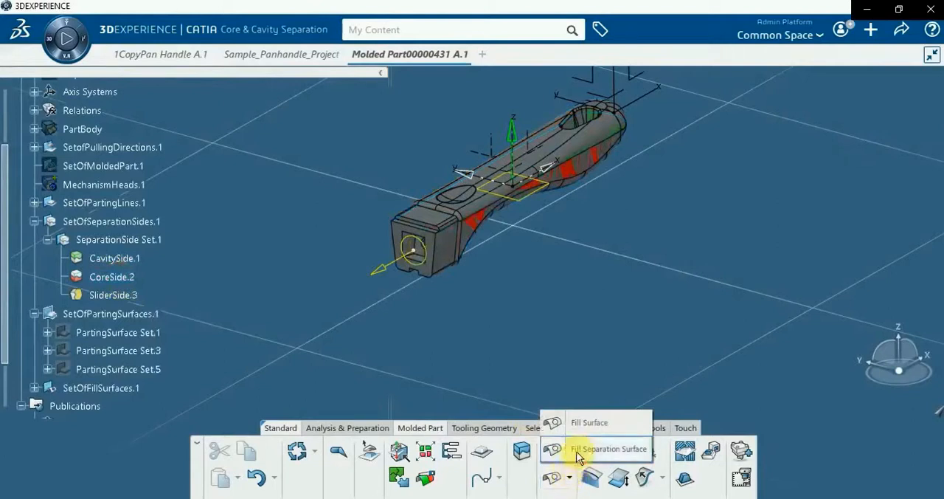
left_click(561, 448)
left_click(122, 295)
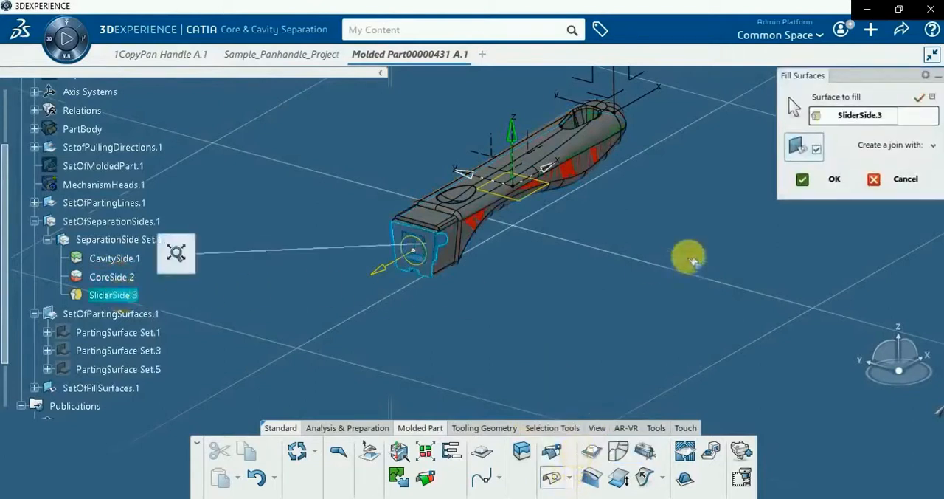
left_click(829, 181)
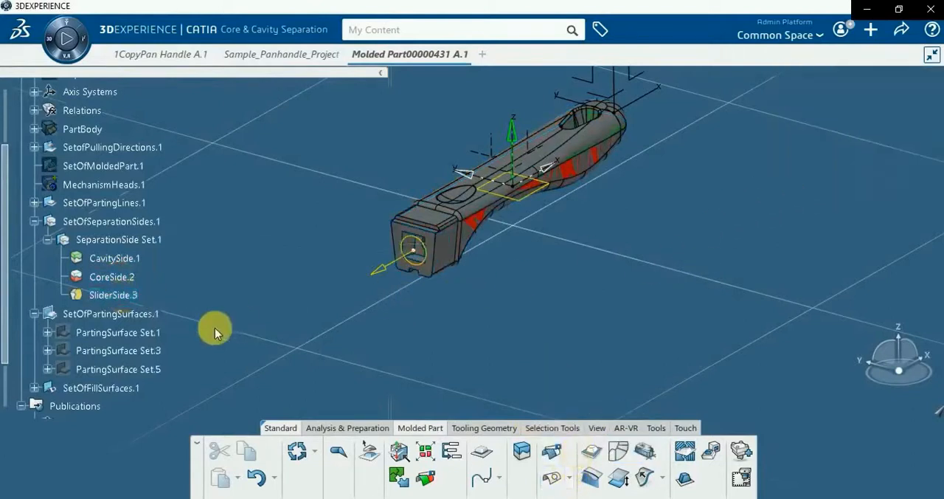
Expand SetOfFillSurfaces.1 in the tree and inspect the contents of FillSurface Set.1
scroll(215, 328, "down", 2)
left_click(34, 301)
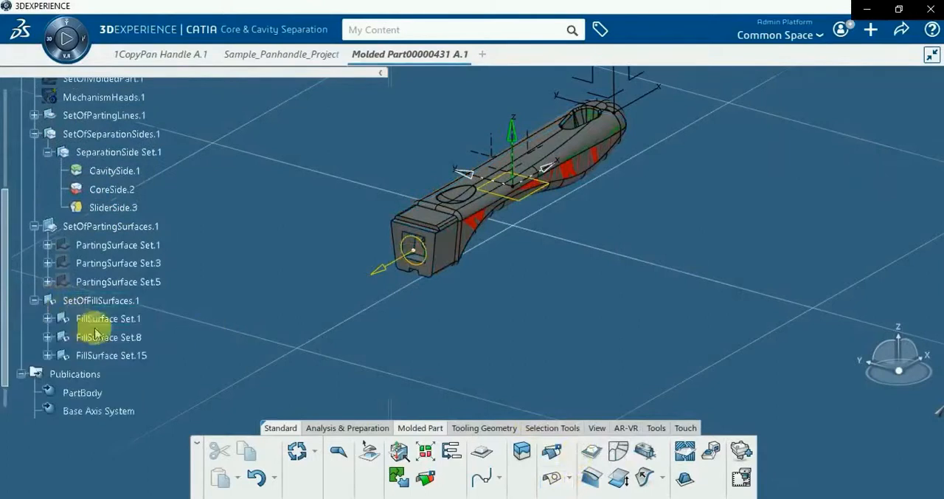
left_click(47, 320)
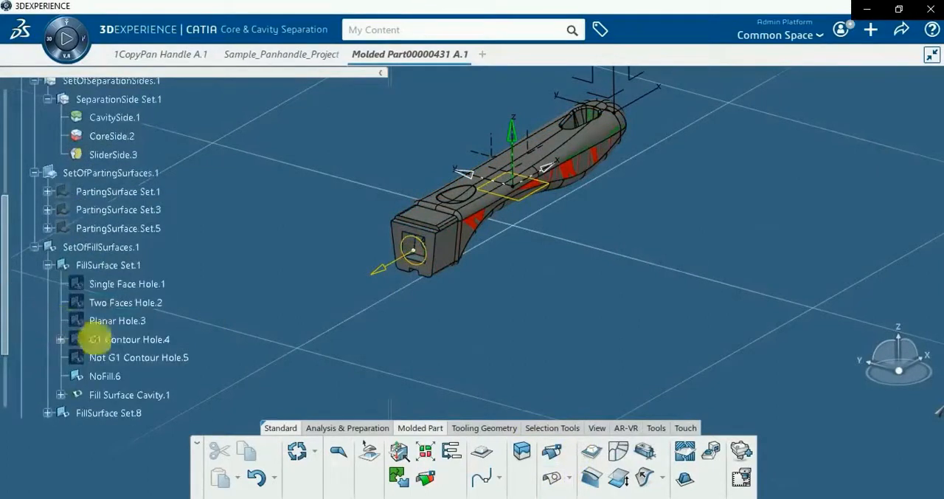
scroll(72, 328, "down", 2)
scroll(81, 359, "up", 1)
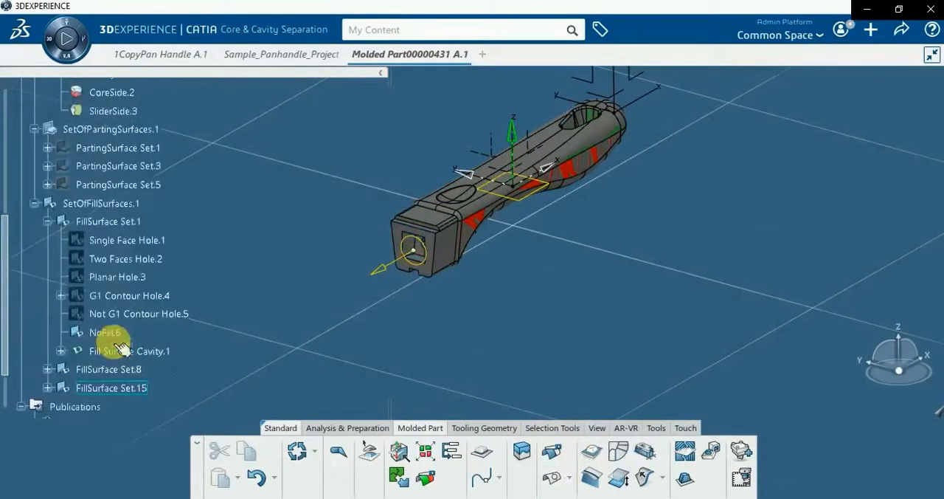
Collapse FillSurface Set.1 and delete NoFill.6 from FillSurface Set.8
left_click(47, 221)
left_click(47, 240)
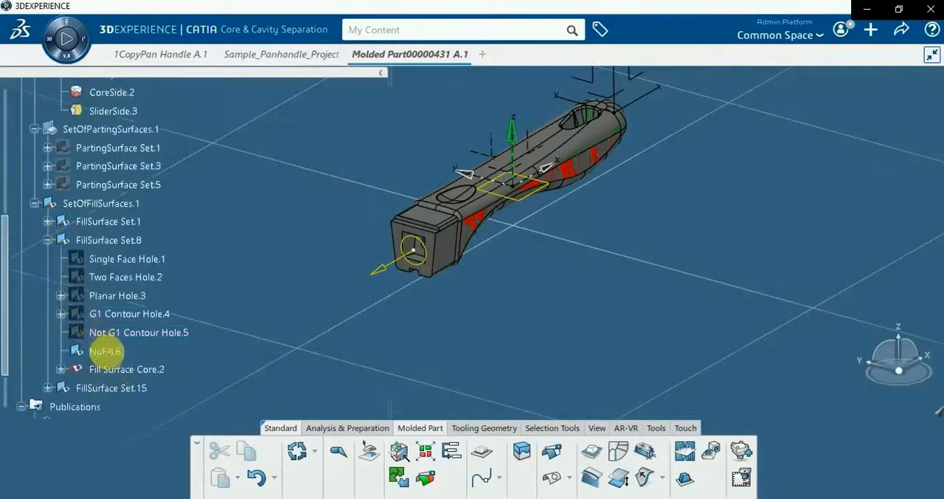
right_click(104, 351)
left_click(138, 384)
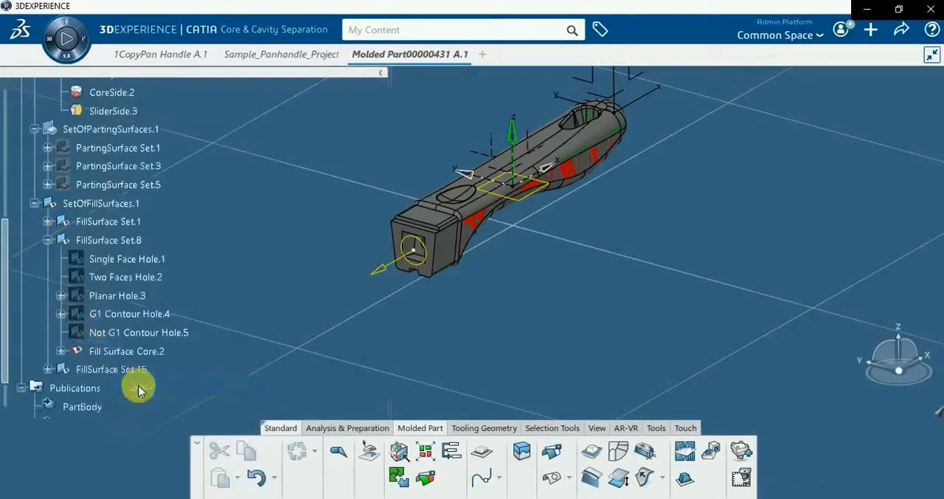
Expand FillSurface Set.15 and delete its NoFill.6 element
left_click(49, 369)
scroll(79, 362, "down", 3)
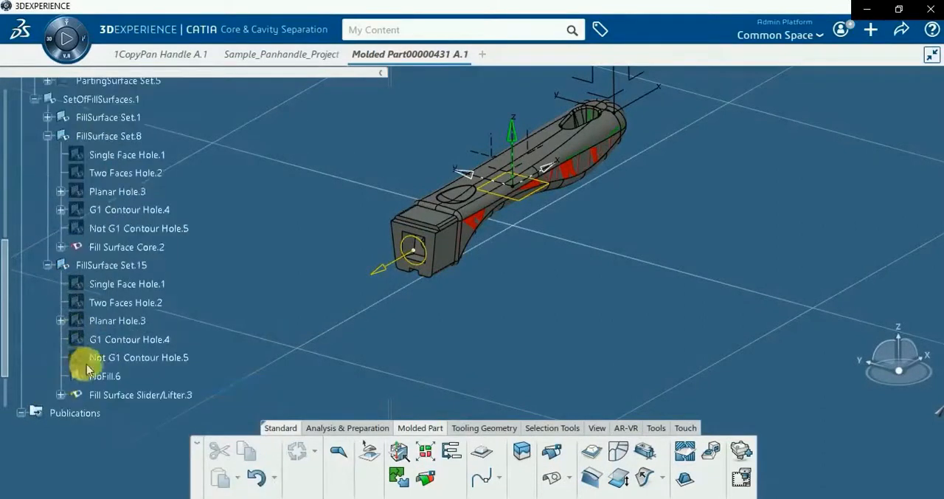
right_click(117, 341)
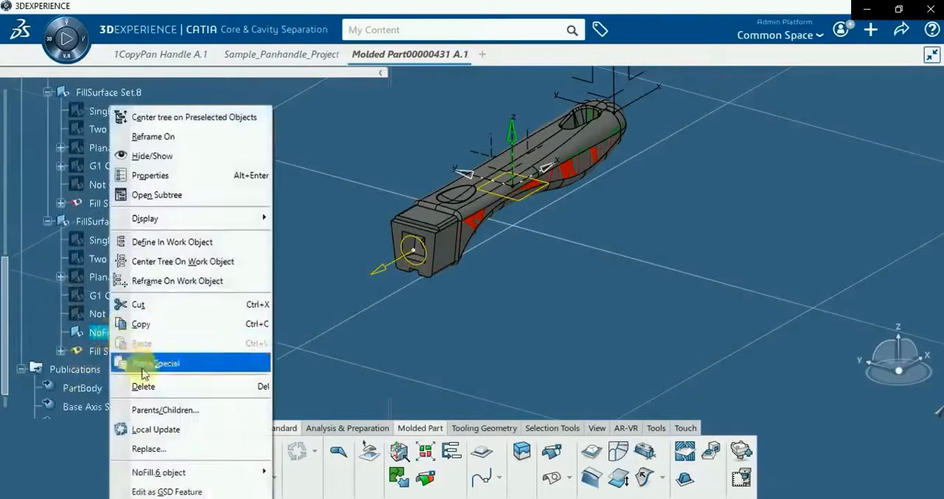
left_click(137, 383)
Expand FillSurface Set.1 and delete its NoFill.6 element
left_click(47, 204)
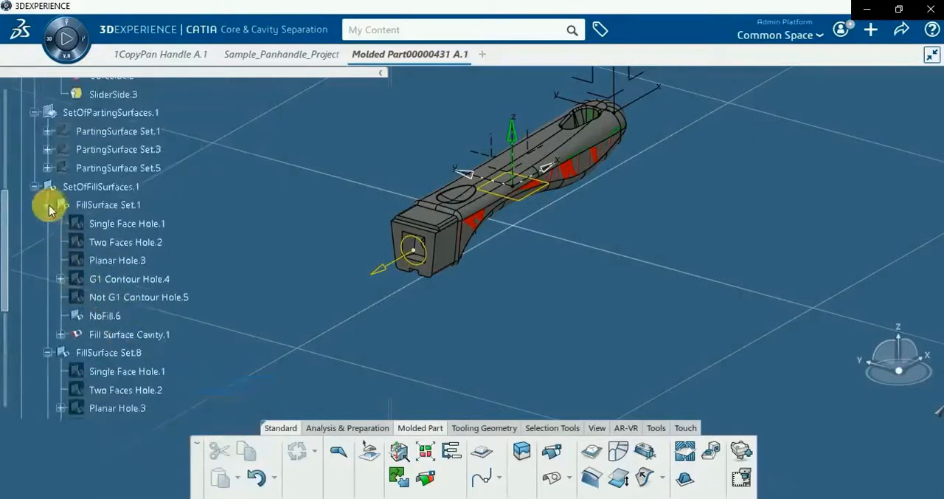
right_click(101, 323)
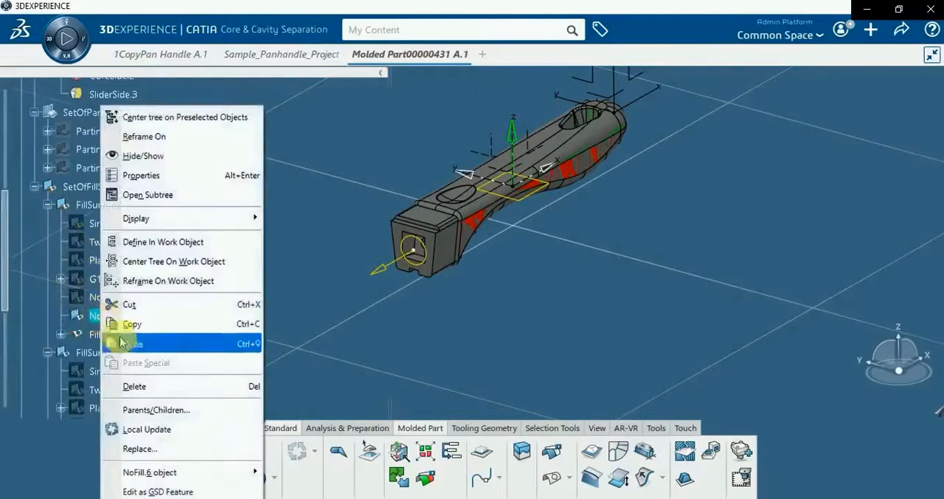
left_click(133, 385)
Collapse SetOfFillSurfaces.1, SetOfSeparationSides.1 and SetOfPartingSurfaces.1 in the tree
left_click(34, 187)
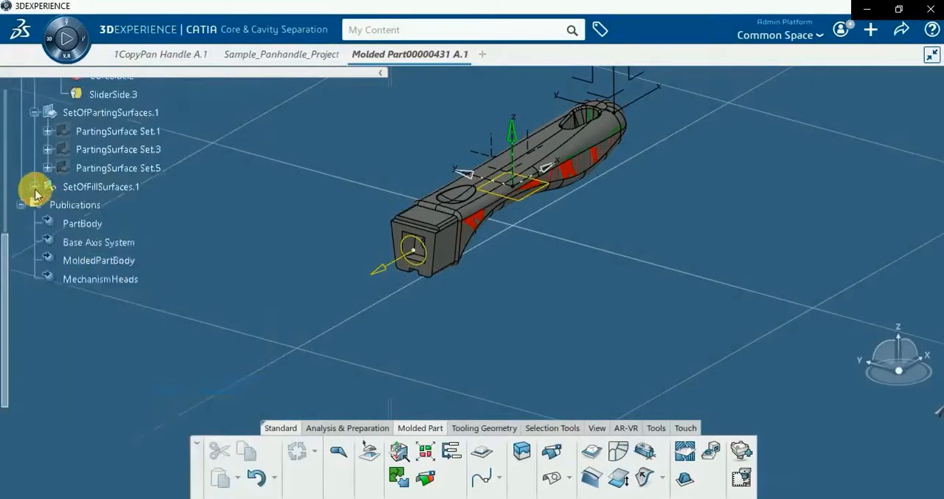
scroll(172, 251, "up", 3)
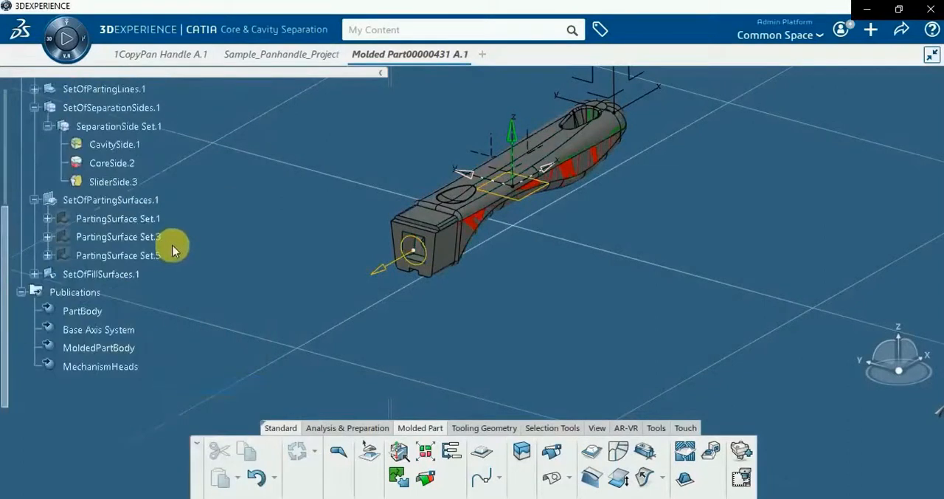
left_click(35, 107)
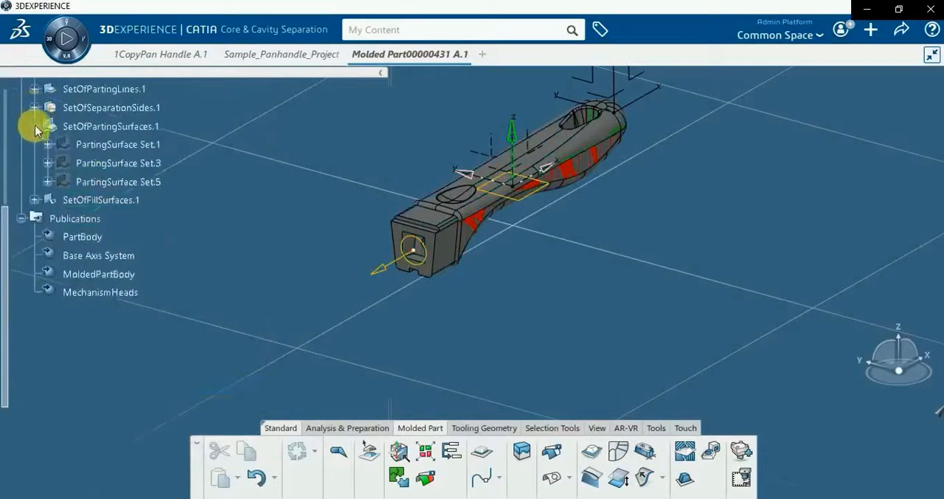
left_click(34, 126)
scroll(140, 262, "up", 5)
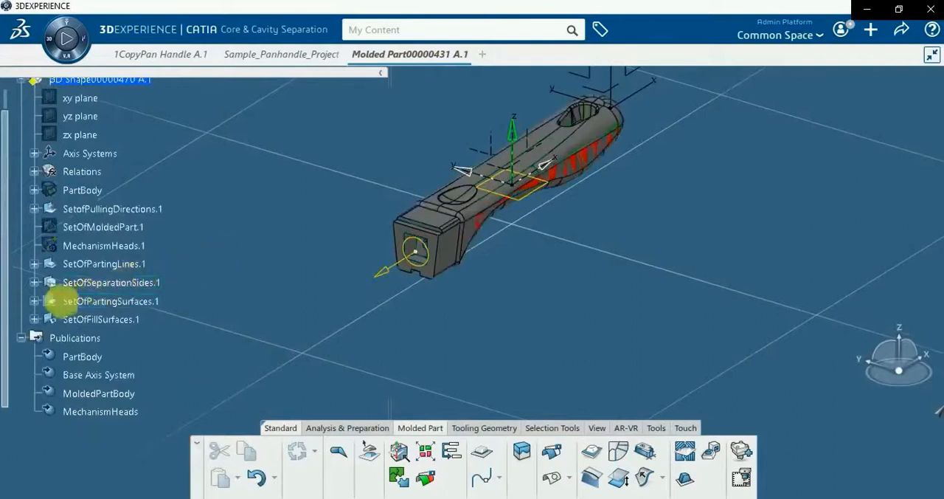
Expand SetOfPartingSurfaces.1 in the tree and make SetOfSeparationSides.1 the work object
right_click(94, 305)
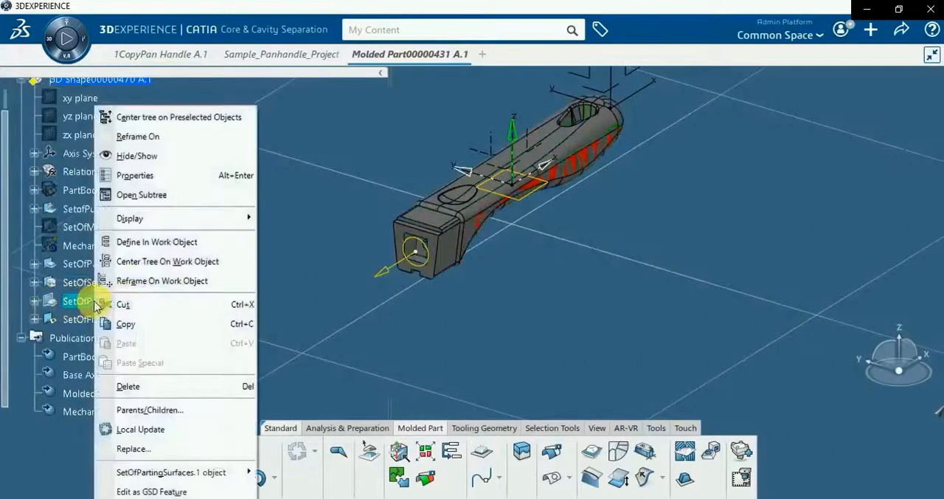
left_click(147, 242)
left_click(33, 302)
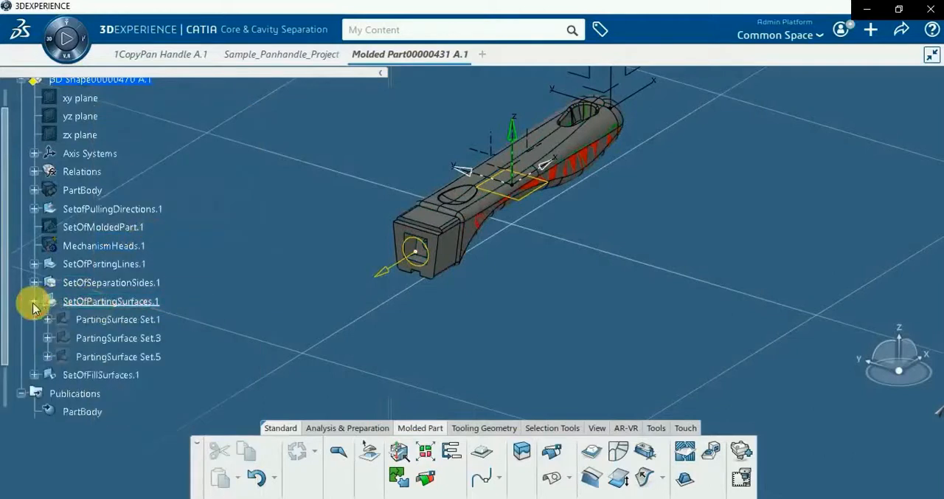
scroll(165, 339, "down", 2)
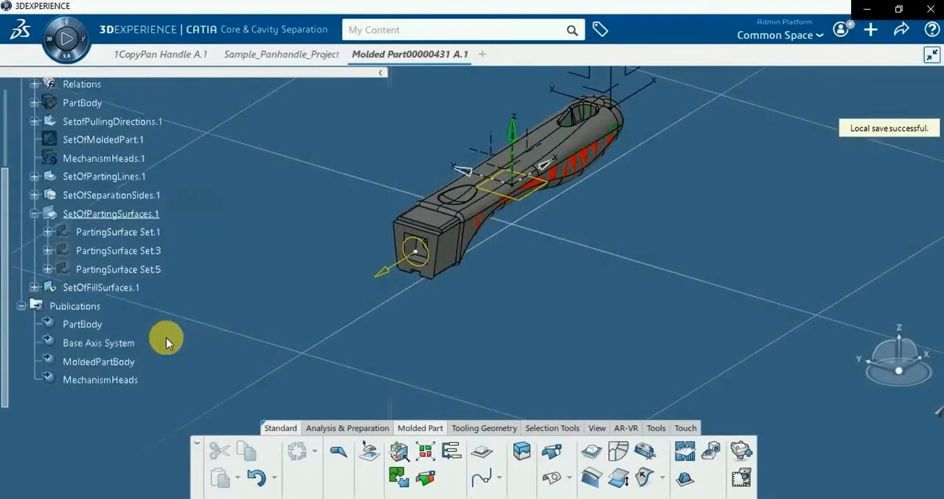
left_click(257, 477)
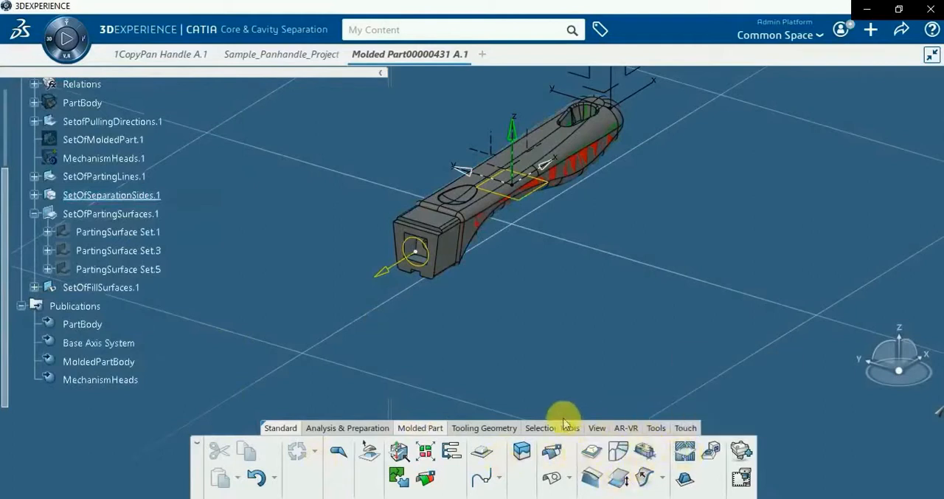
left_click(483, 427)
left_click(562, 453)
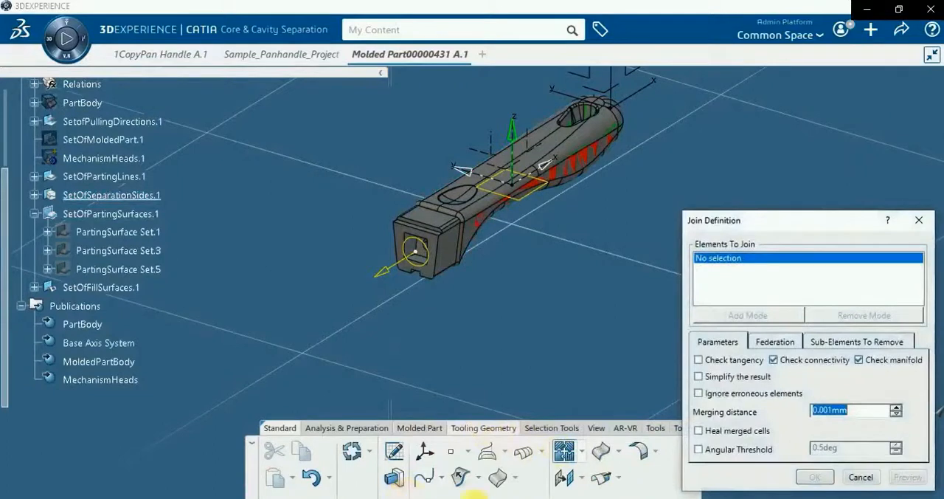
left_click(860, 478)
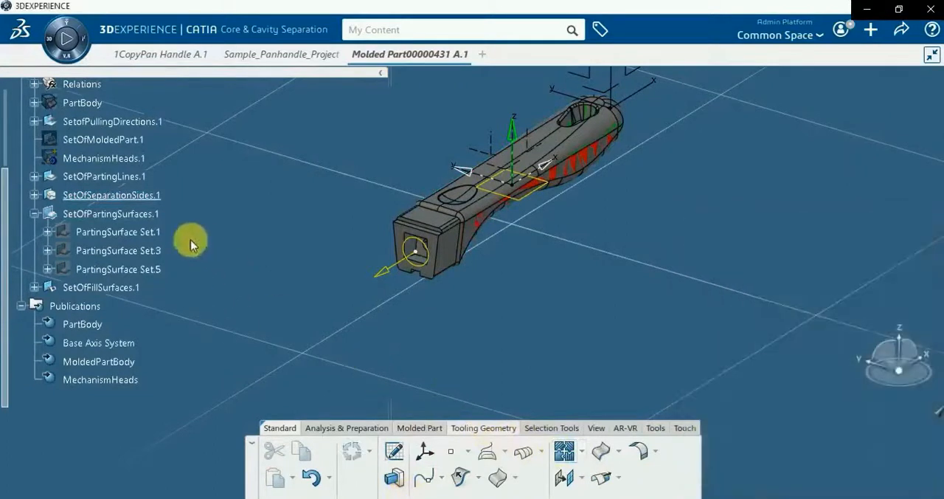
Show PartingSurface Set.1 in the model
right_click(143, 230)
left_click(180, 155)
right_click(140, 250)
left_click(184, 155)
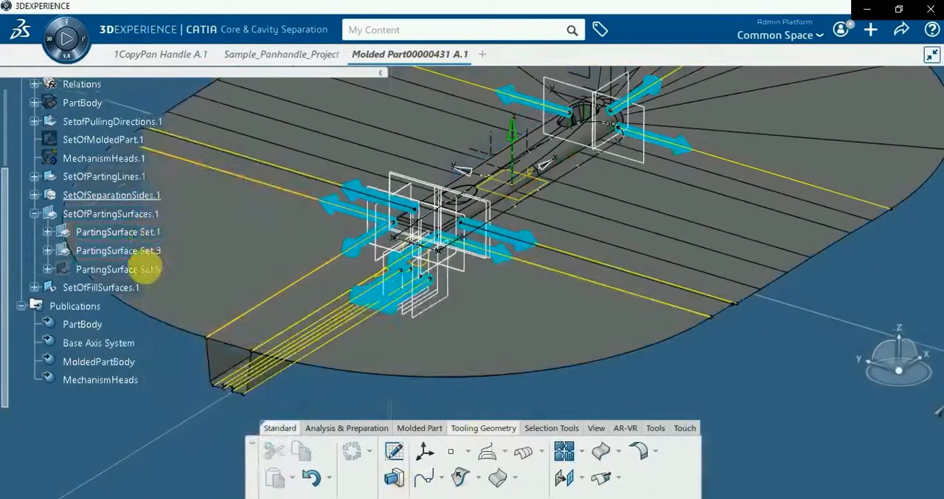
right_click(142, 252)
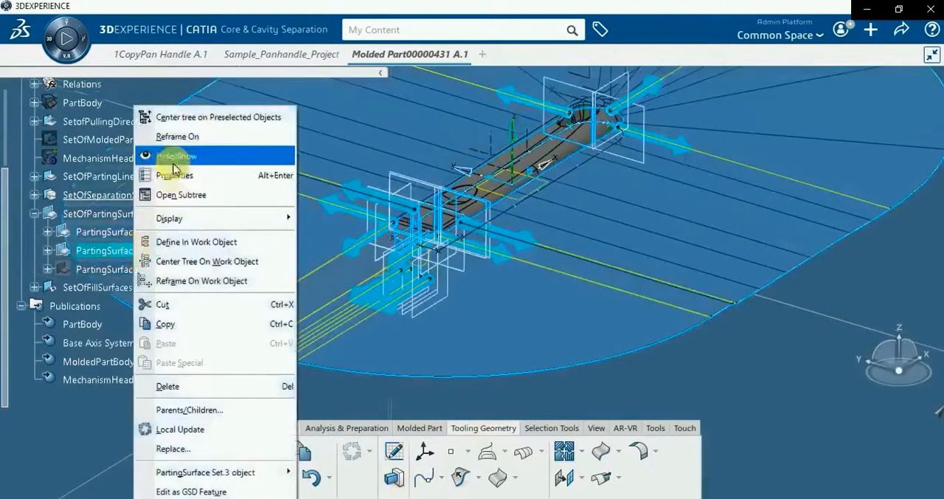
left_click(182, 177)
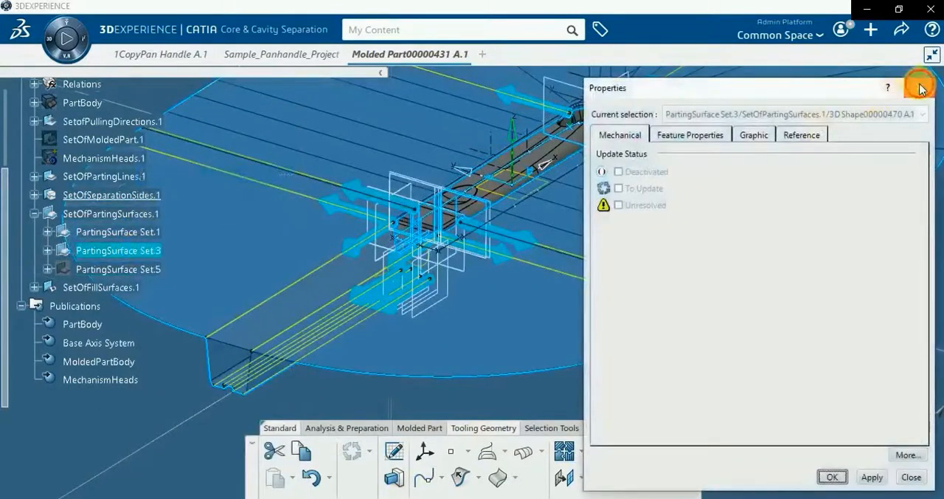
left_click(918, 88)
right_click(133, 250)
left_click(181, 156)
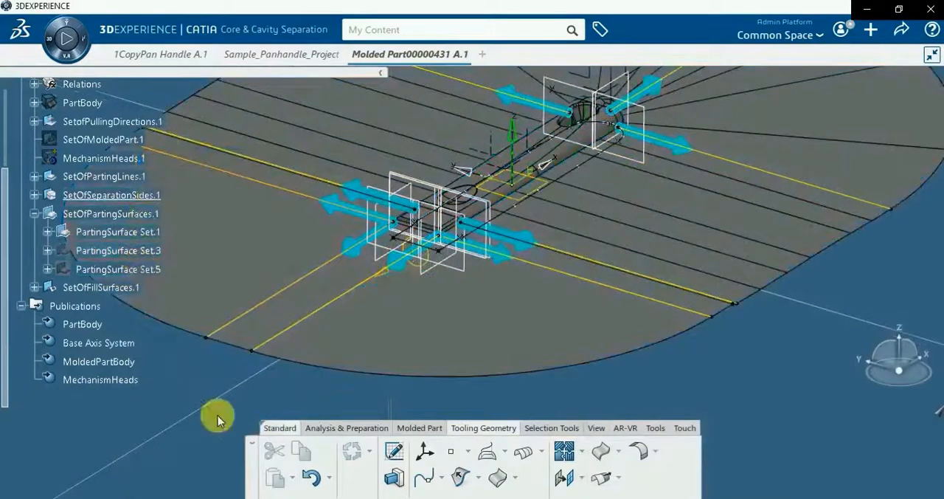
Expand SetOfSeparationSides.1 and hide CoreSide.2 and SliderSide.3, leaving CavitySide.1 shown
middle_click_drag(455, 377, 470, 405, "ctrl")
scroll(142, 223, "up", 3)
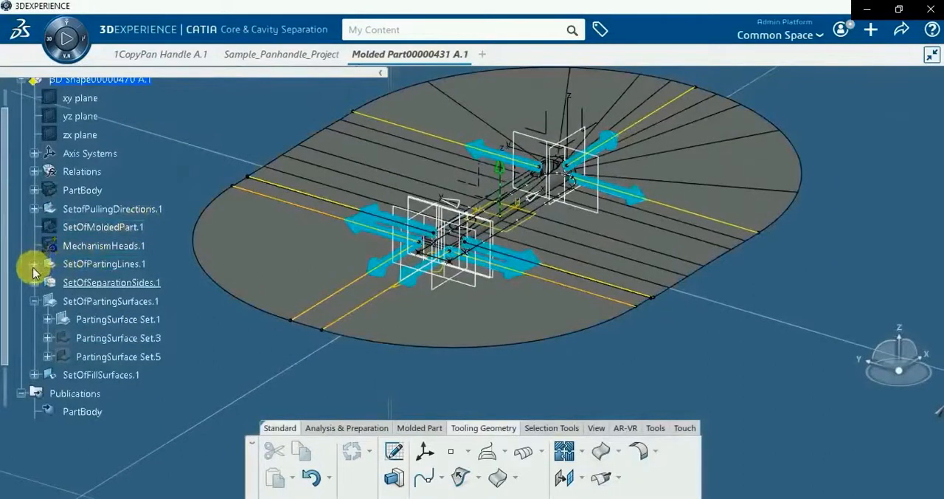
left_click(35, 284)
right_click(120, 337)
left_click(152, 156)
right_click(111, 357)
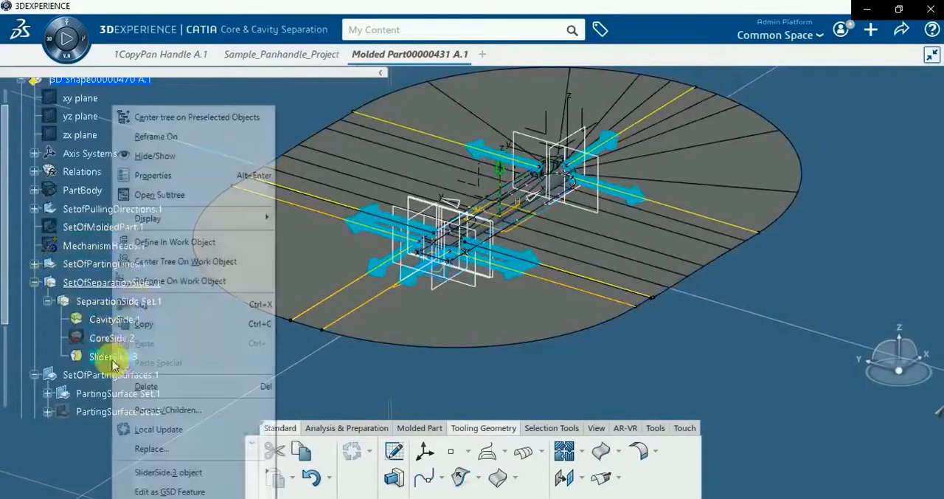
left_click(130, 156)
Expand SetOfFillSurfaces.1 and hide FillSurface Set.8 and FillSurface Set.15
scroll(109, 348, "down", 5)
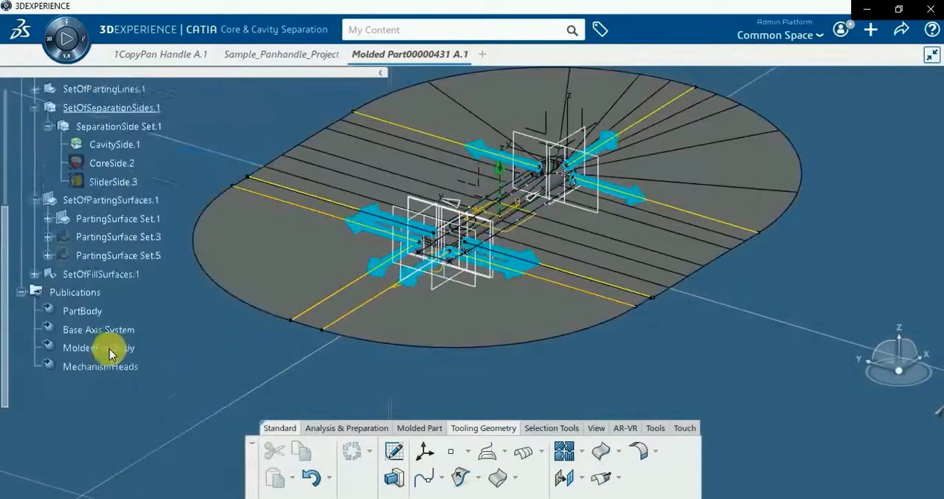
left_click(35, 231)
scroll(74, 238, "up", 3)
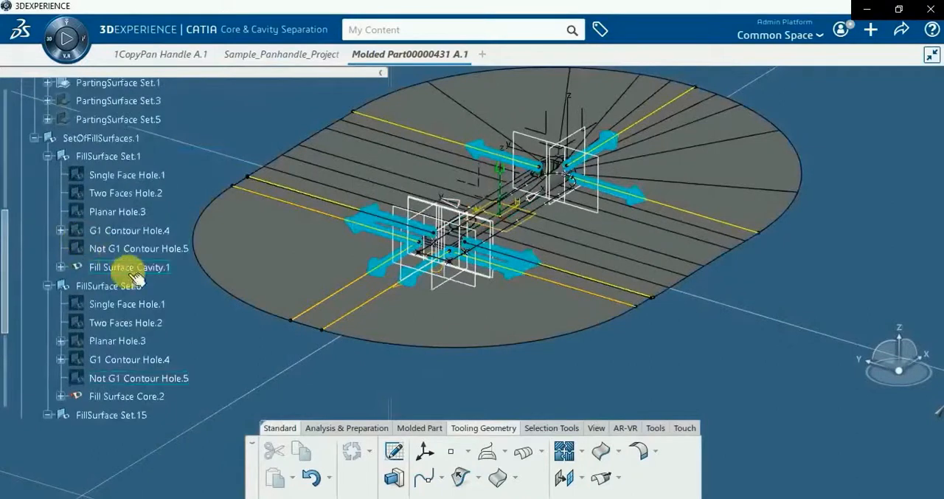
right_click(132, 291)
left_click(151, 183)
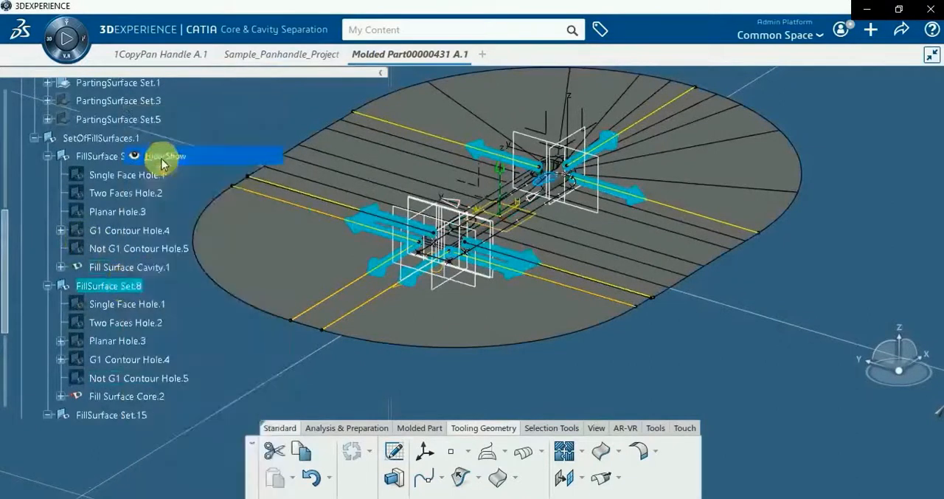
scroll(122, 384, "down", 2)
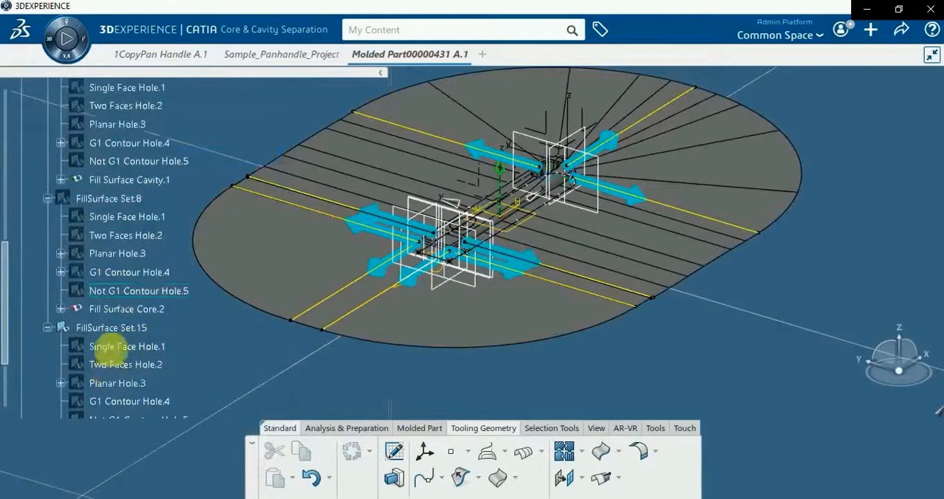
right_click(111, 328)
left_click(152, 156)
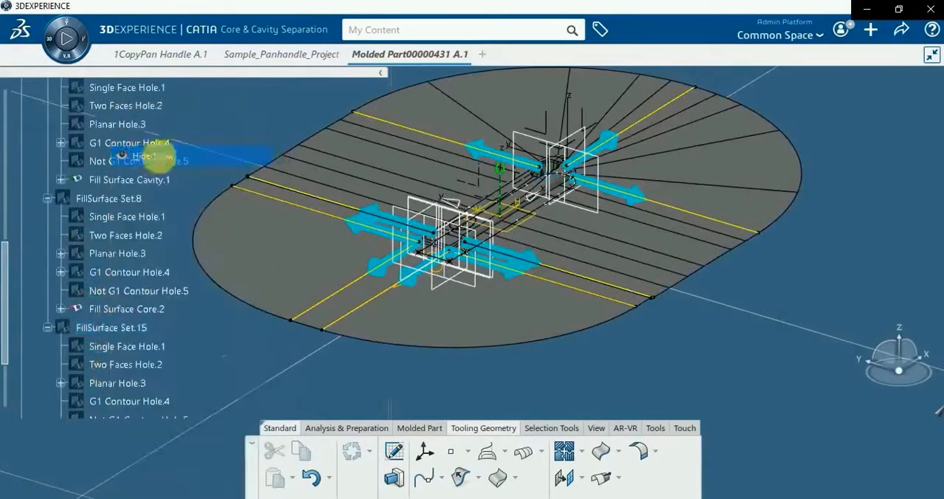
Hide SetofPullingDirections.1 in the model
middle_click_drag(362, 337, 261, 323)
scroll(155, 310, "up", 2)
scroll(154, 310, "up", 8)
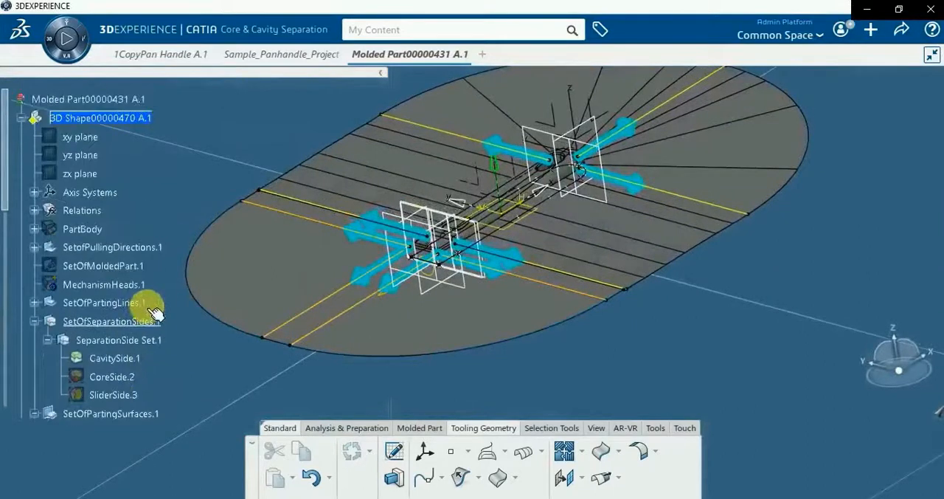
right_click(130, 249)
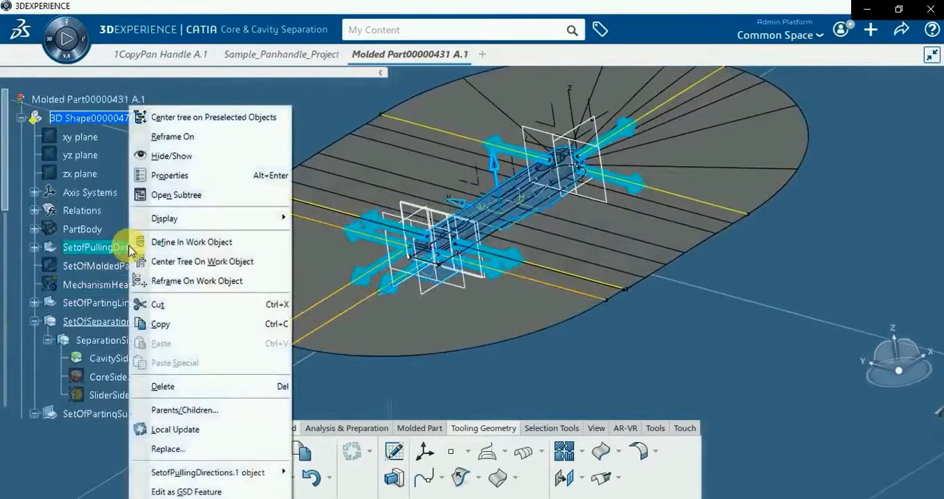
left_click(172, 156)
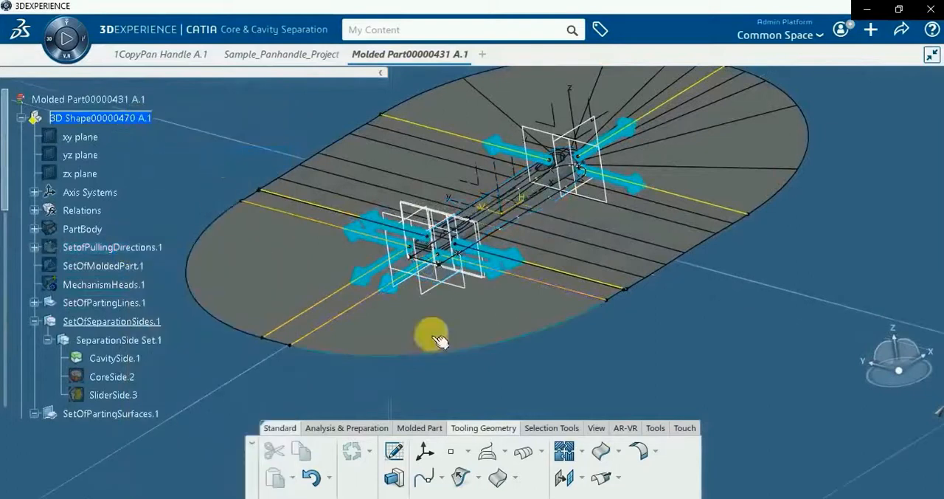
Join PartingSurface.1 with CavitySide.1 and Fill Surface Cavity.1 using distance propagation
middle_click_drag(402, 361, 417, 360)
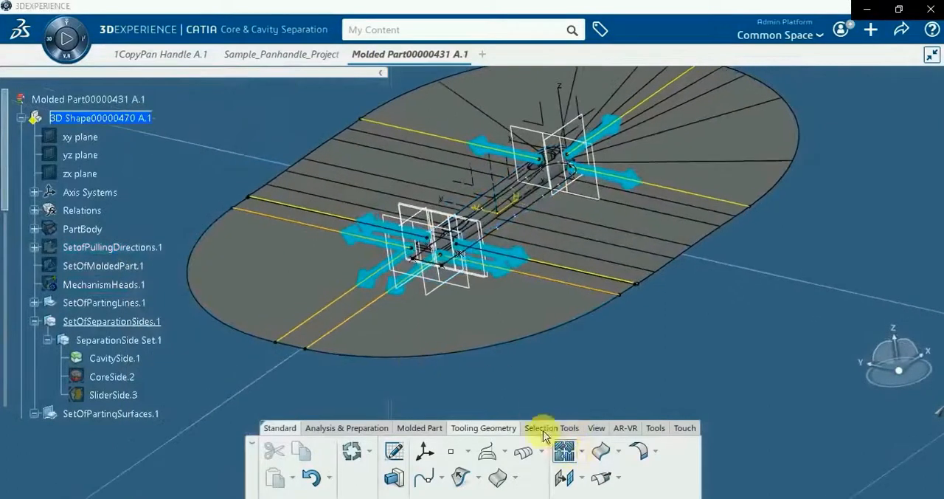
left_click(564, 452)
left_click(442, 331)
right_click(714, 263)
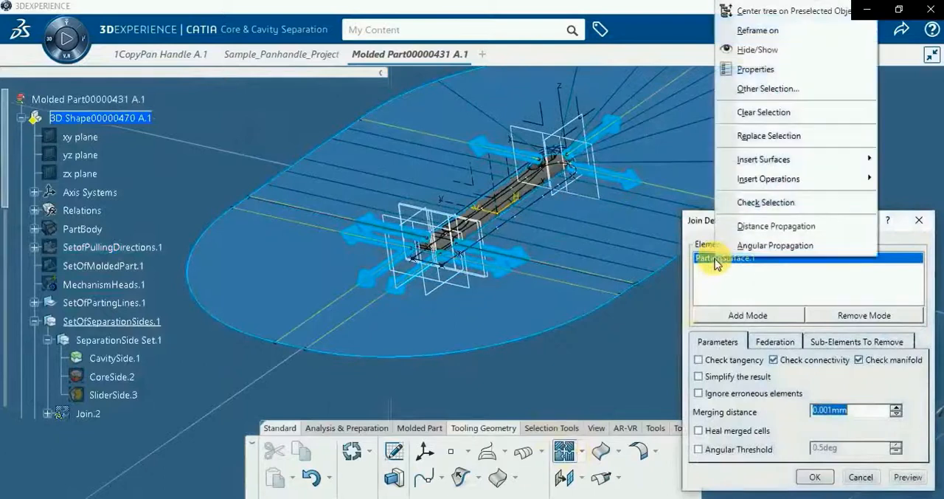
left_click(753, 225)
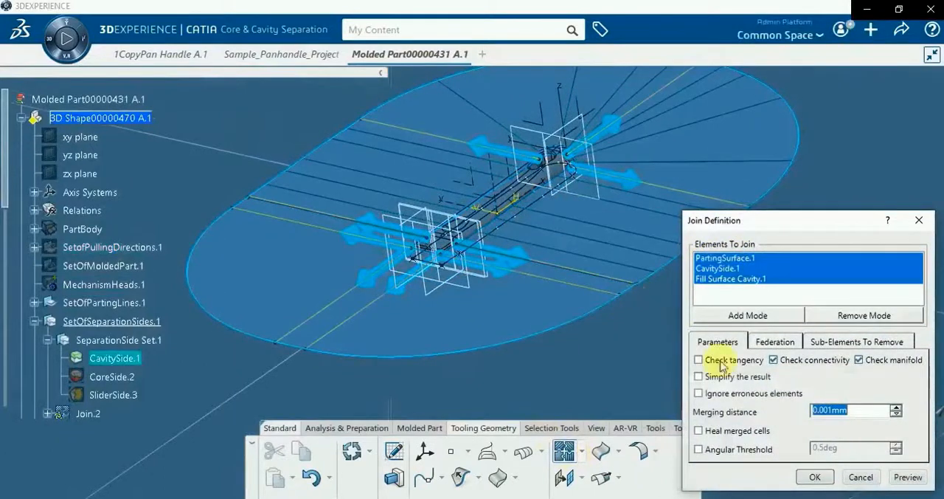
left_click(815, 478)
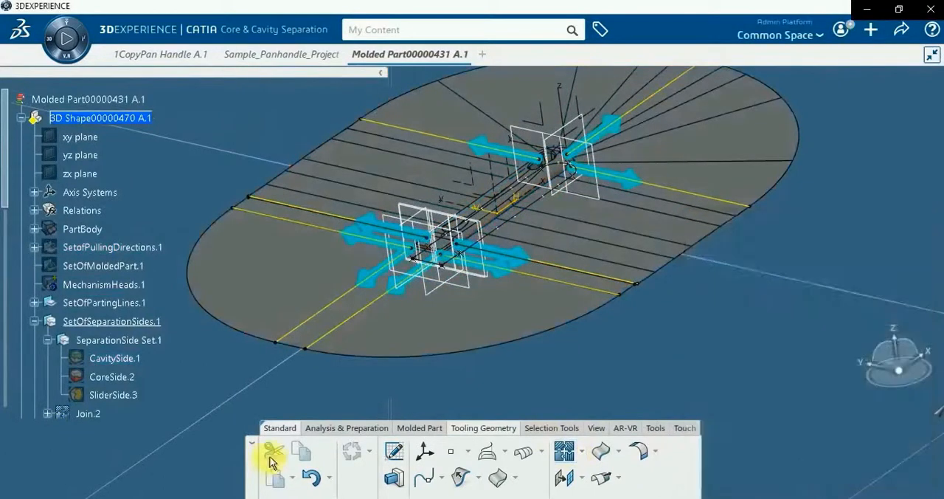
Rename the cavity join feature as SideCavity_PartingSurface
right_click(87, 327)
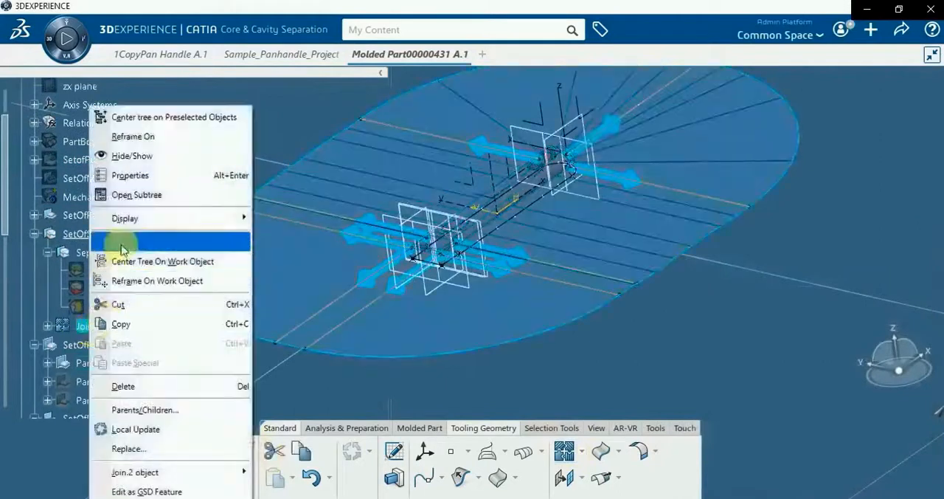
left_click(133, 177)
left_click(686, 137)
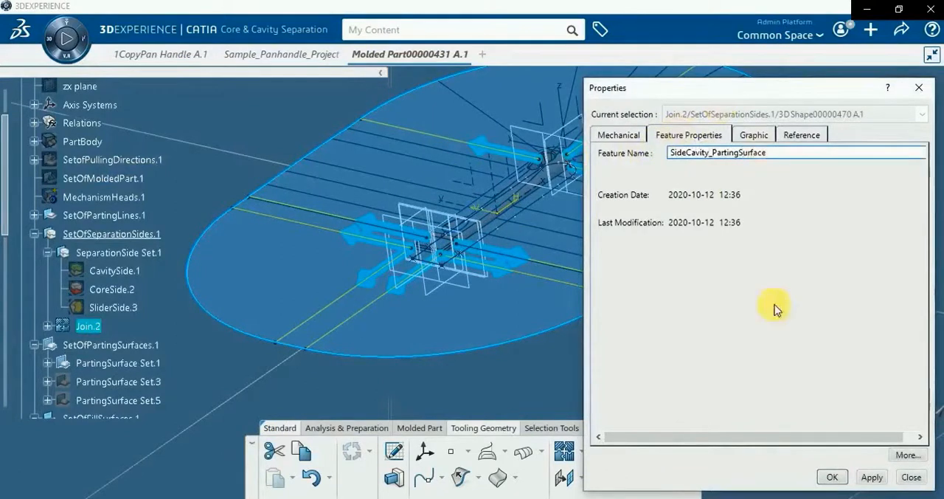
left_click(872, 477)
left_click(832, 476)
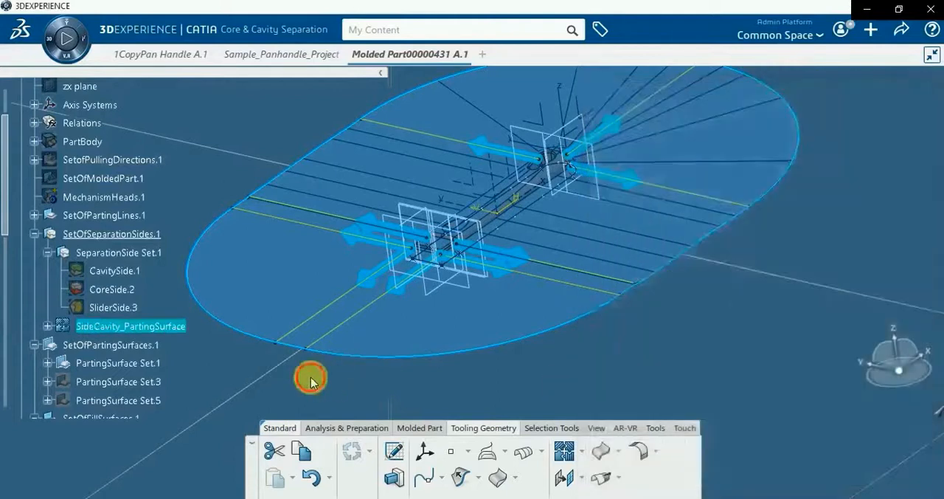
left_click(310, 378)
Hide SideCavity_PartingSurface and show CoreSide.2 in the model
right_click(149, 337)
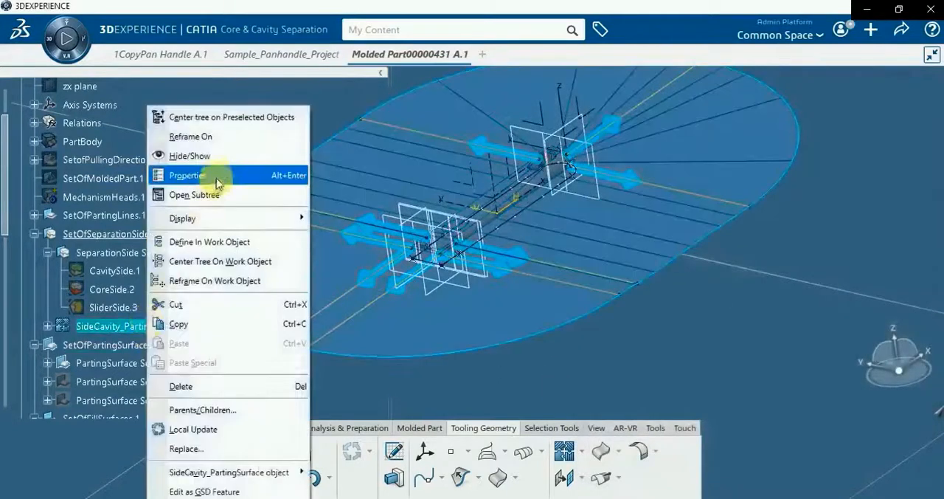
left_click(243, 156)
right_click(111, 289)
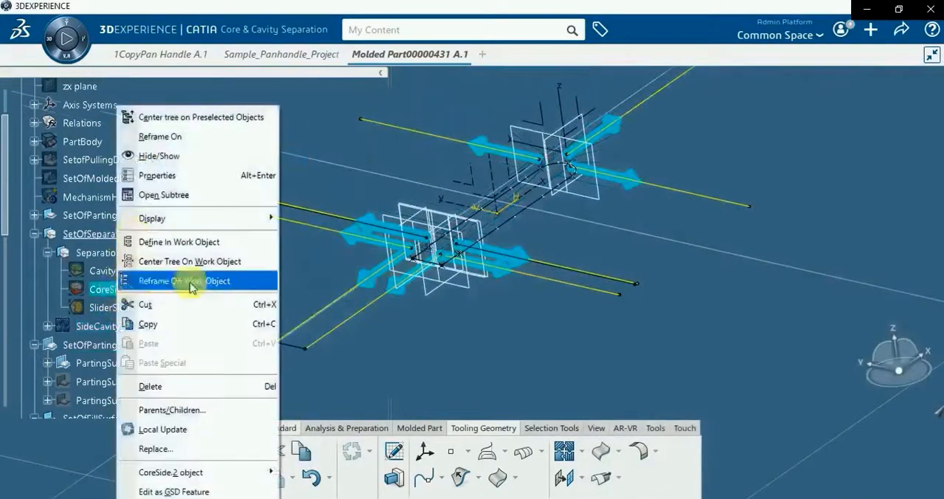
left_click(362, 323)
right_click(340, 319)
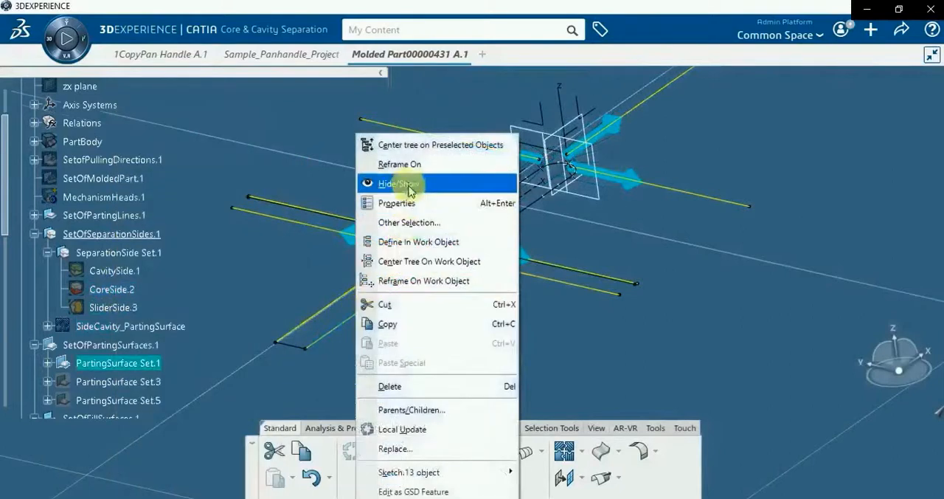
left_click(400, 126)
right_click(131, 293)
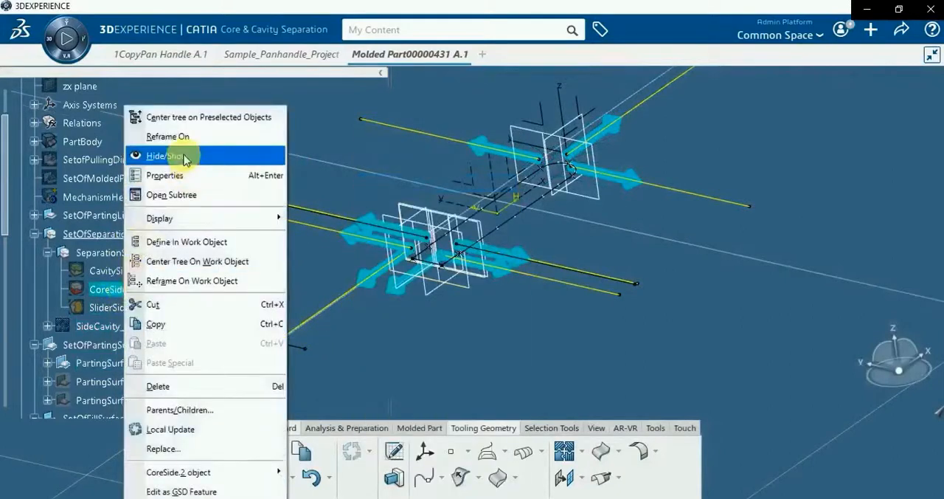
left_click(184, 152)
Hide PartingSurface Set.1 and show PartingSurface Set.3
scroll(189, 278, "down", 3)
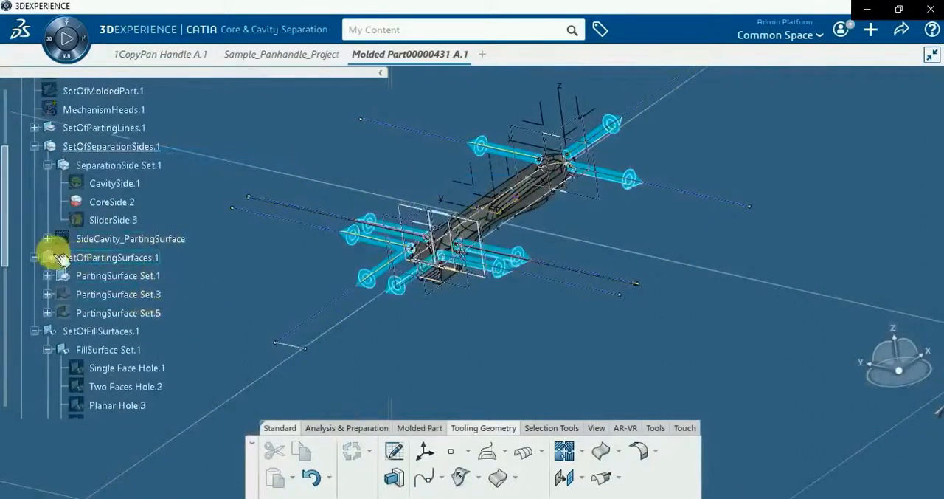
right_click(100, 276)
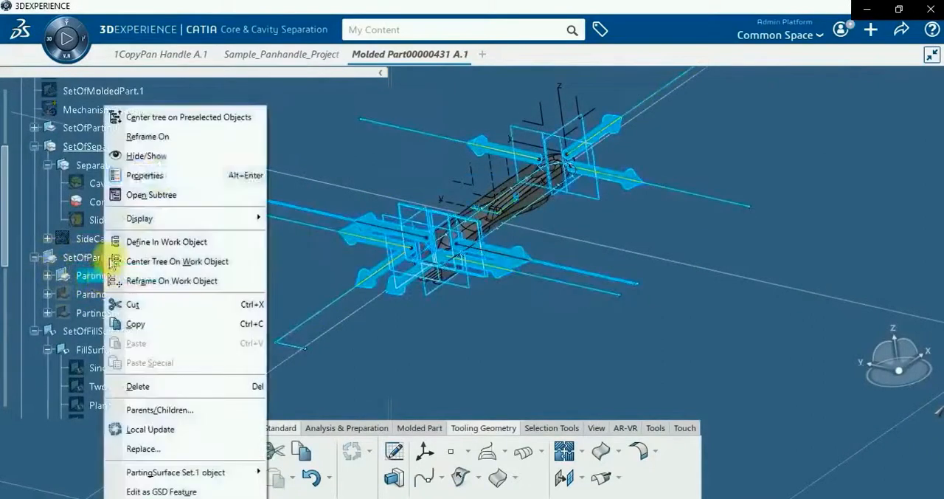
left_click(177, 154)
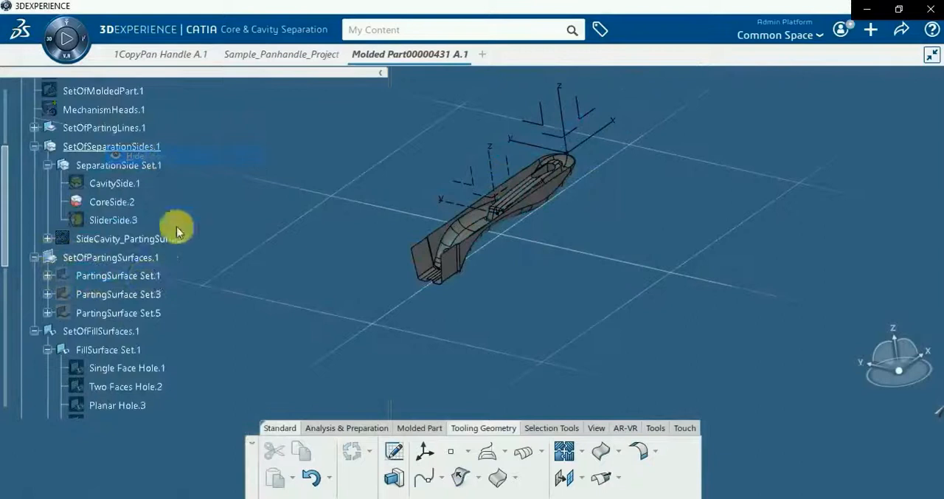
right_click(137, 296)
left_click(173, 155)
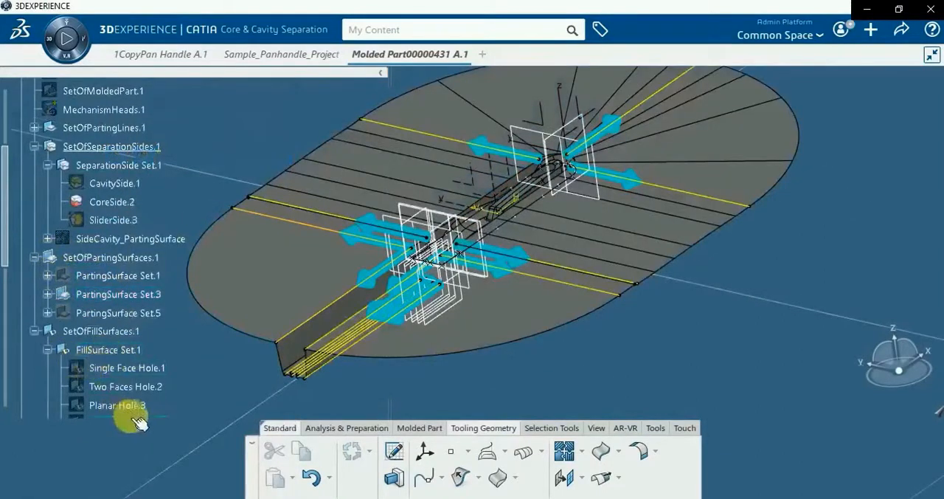
Hide FillSurface Set.1 and show FillSurface Set.8 under SetOfFillSurfaces.1
scroll(125, 414, "down", 3)
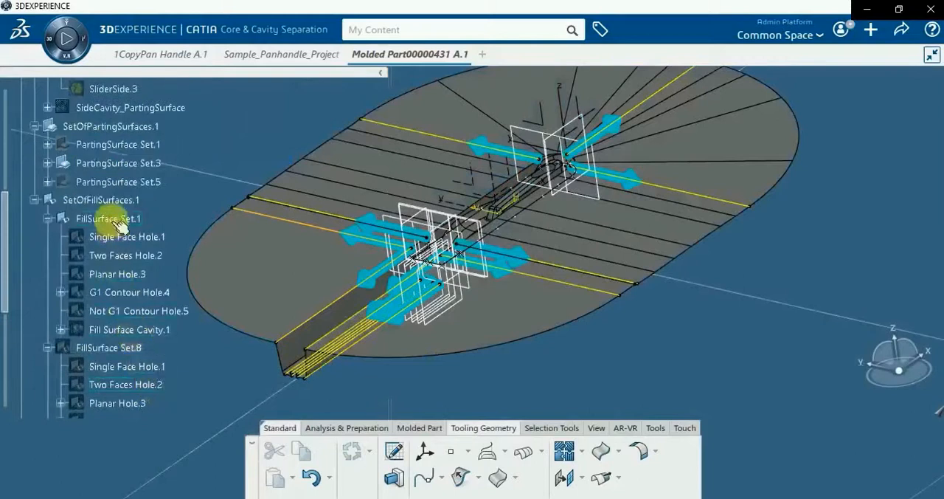
right_click(127, 225)
left_click(155, 157)
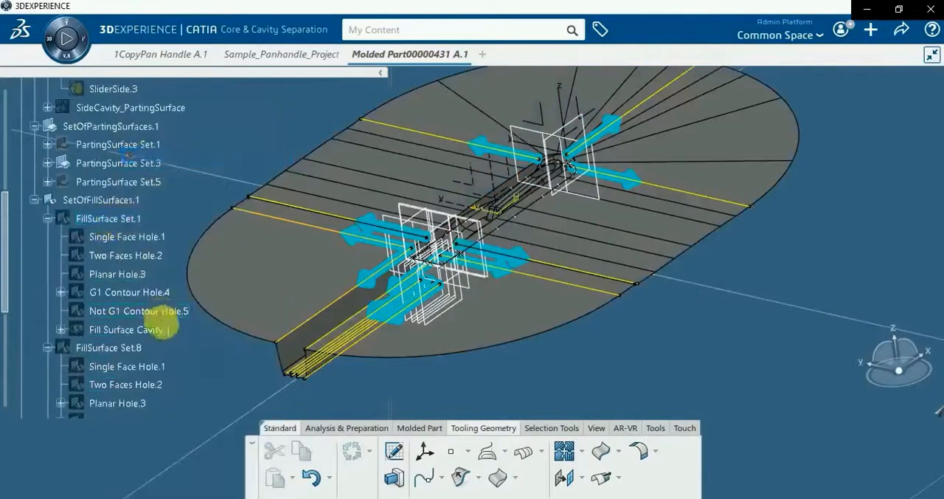
scroll(162, 310, "down", 2)
right_click(118, 258)
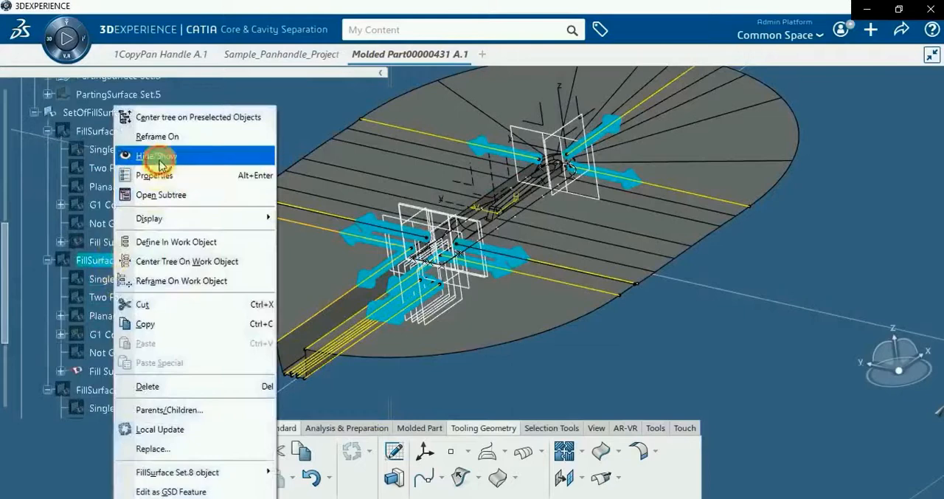
left_click(152, 155)
scroll(159, 334, "down", 3)
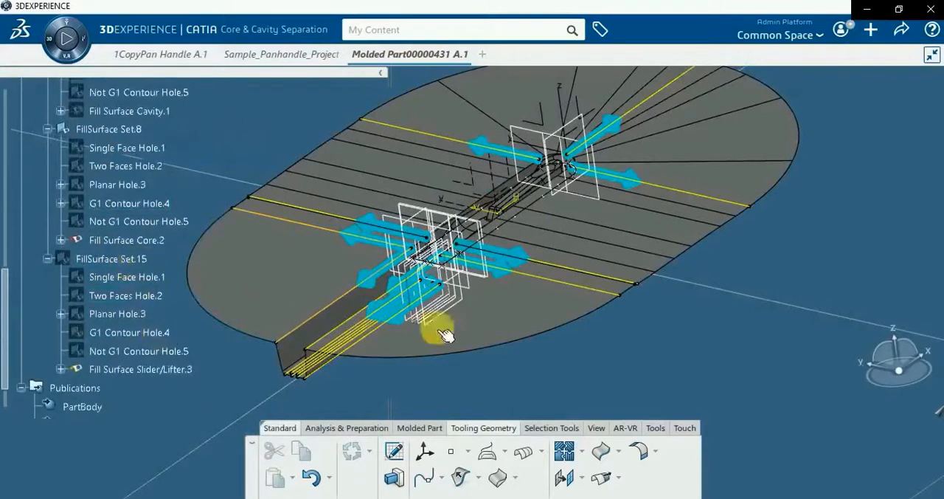
Join PartingSurface.2 with CoreSide.2 and Fill Surface Core.2 using distance propagation
middle_click_drag(504, 336, 538, 407)
left_click(564, 450)
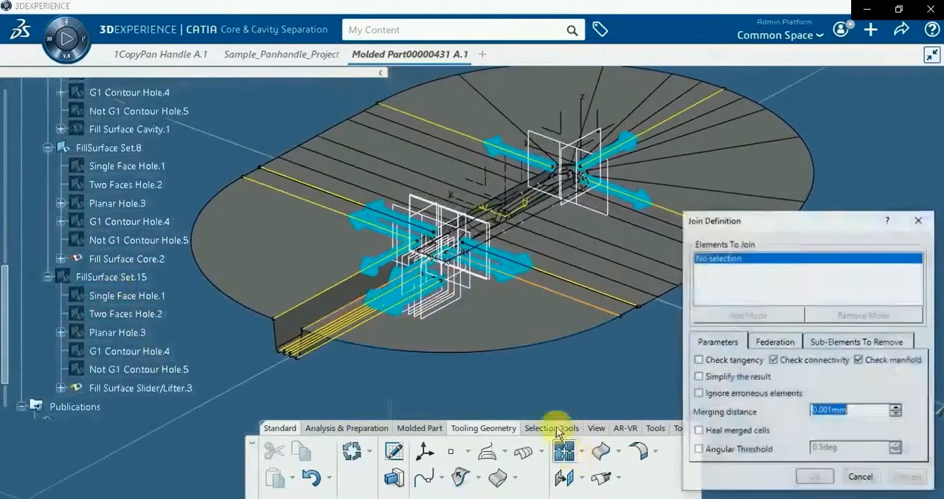
left_click(503, 336)
right_click(713, 258)
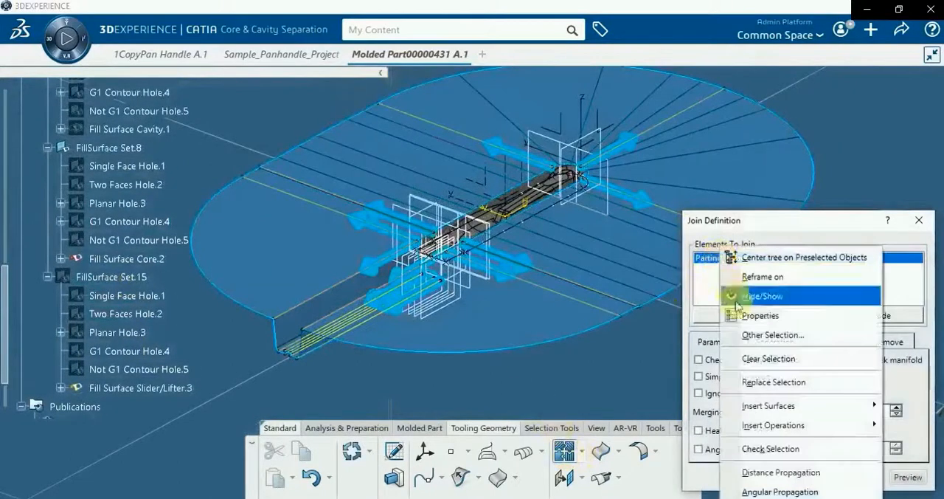
left_click(780, 472)
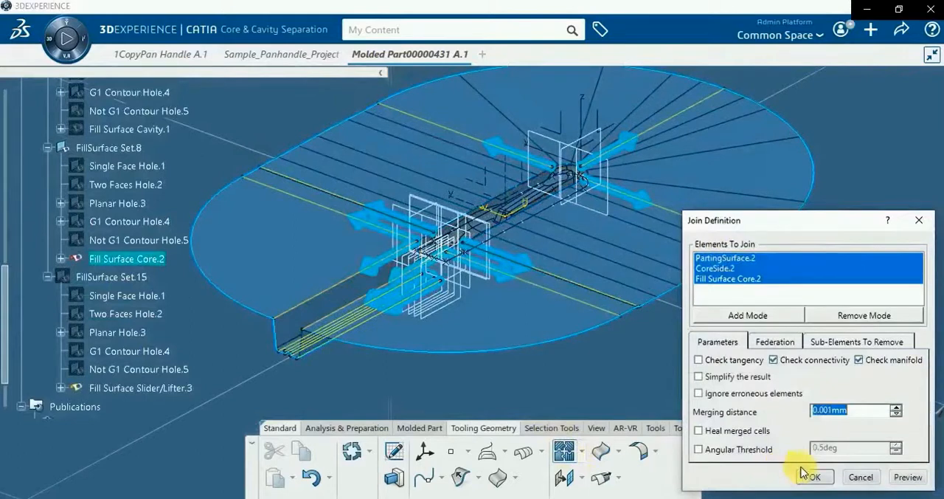
left_click(815, 478)
Rename the core join feature as SideCore_PartingSurface
scroll(48, 341, "up", 10)
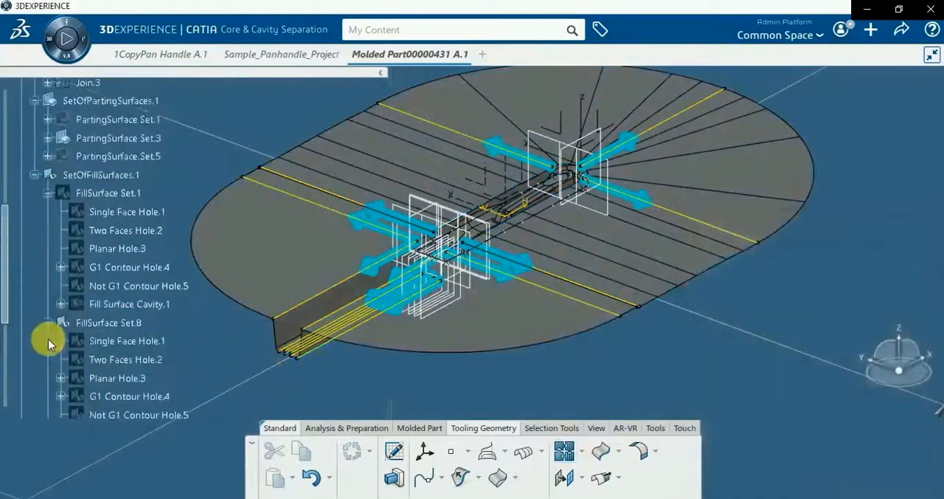
right_click(83, 257)
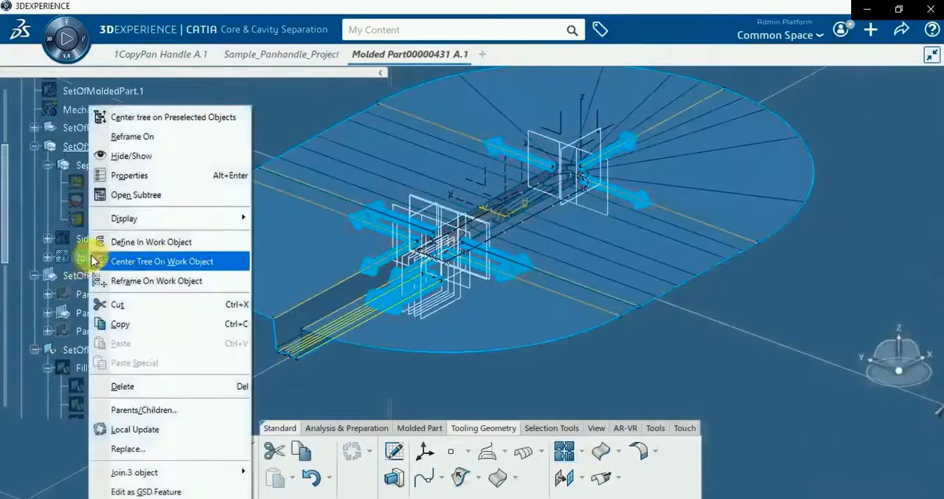
left_click(125, 176)
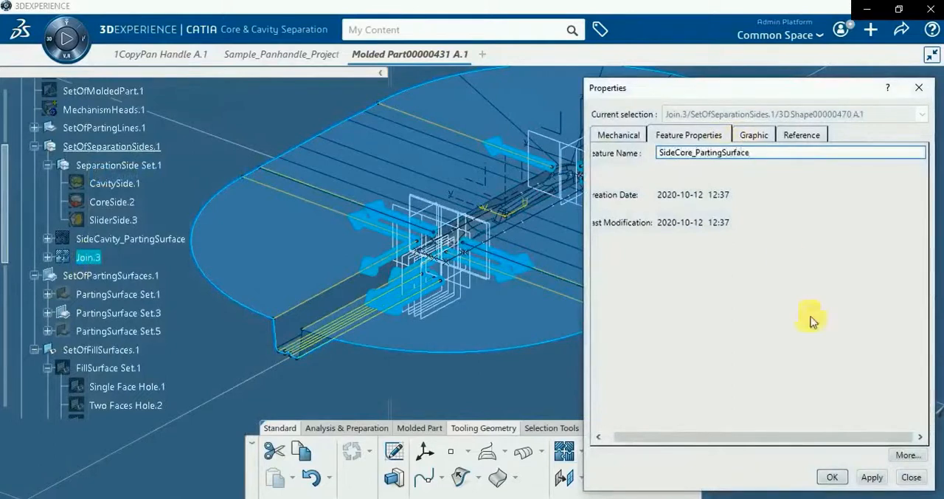
left_click(832, 476)
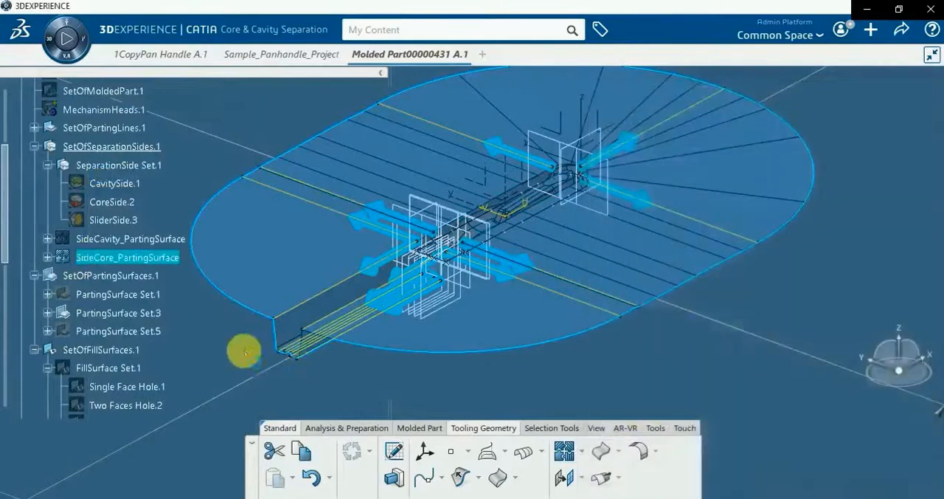
Hide SideCore_PartingSurface and PartingSurface Set.3
right_click(125, 258)
left_click(181, 153)
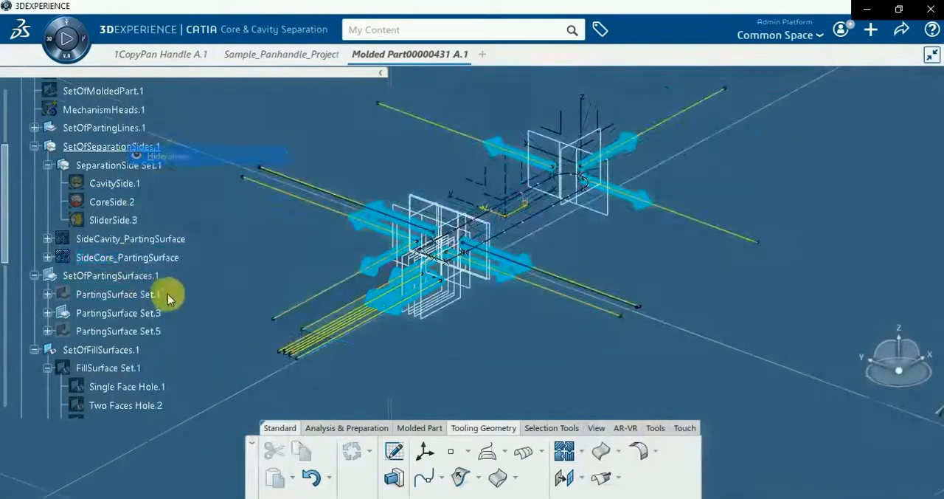
right_click(139, 299)
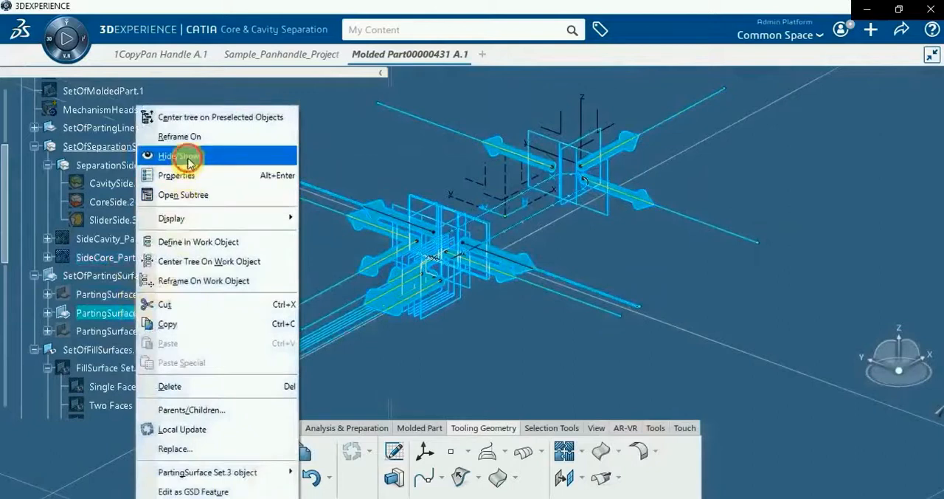
left_click(186, 153)
Show PartingSurface Set.5 and FillSurface Set.15 for the slider side
right_click(133, 331)
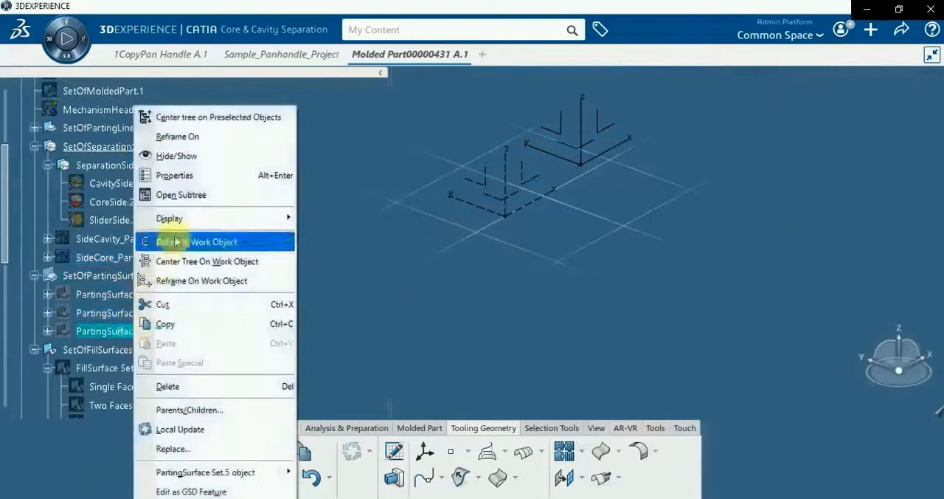
left_click(188, 155)
scroll(185, 336, "down", 3)
scroll(106, 315, "down", 6)
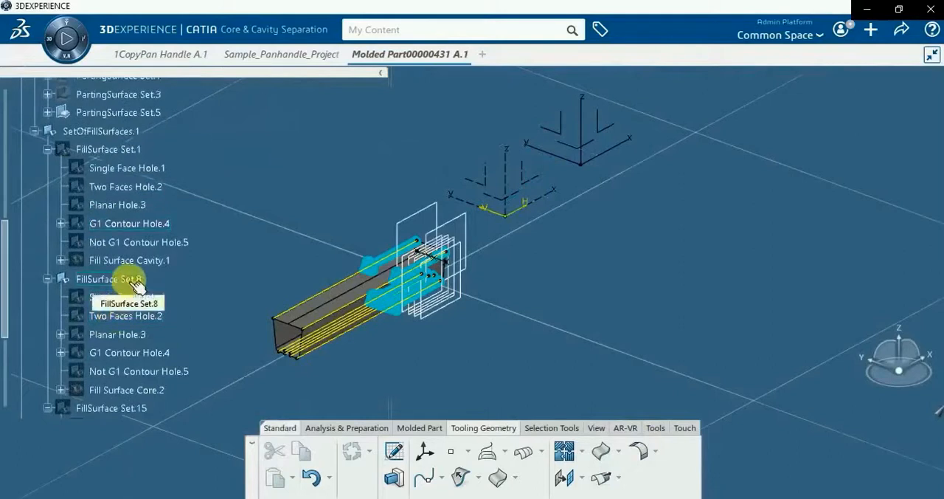
scroll(136, 303, "down", 2)
scroll(135, 304, "up", 2)
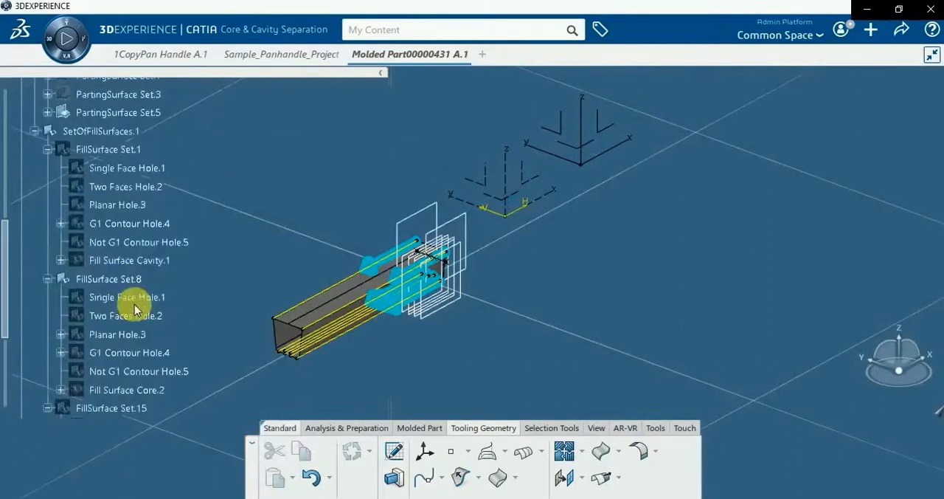
scroll(135, 304, "down", 5)
right_click(127, 320)
left_click(251, 155)
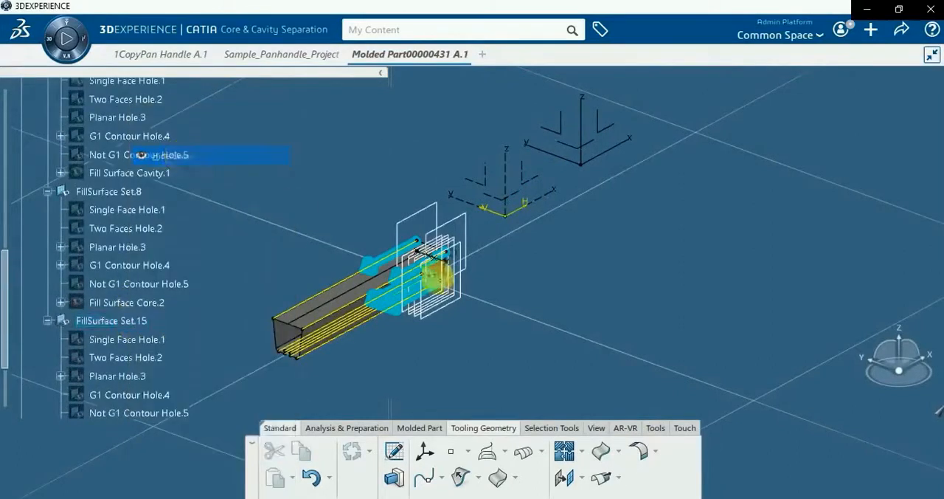
Show SliderSide.3 in the separation side set
middle_click_drag(479, 302, 419, 319)
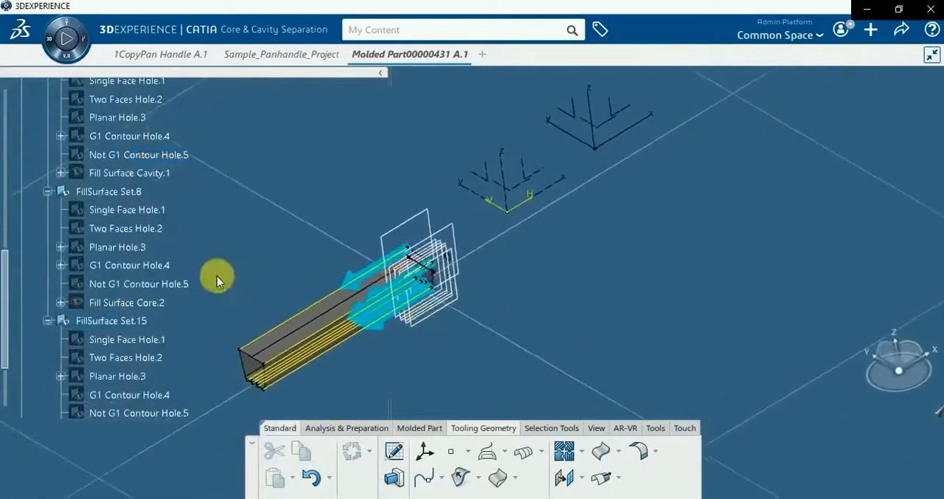
scroll(225, 279, "up", 10)
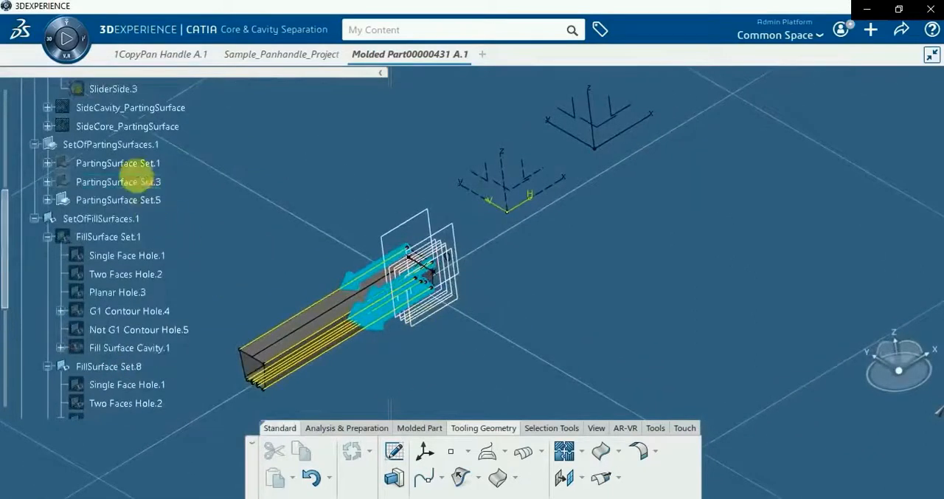
scroll(141, 177, "up", 2)
right_click(116, 131)
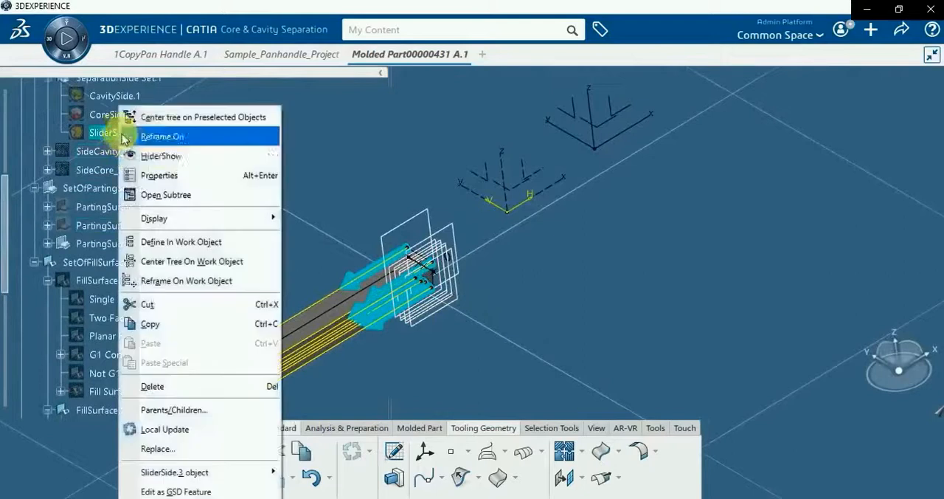
left_click(168, 156)
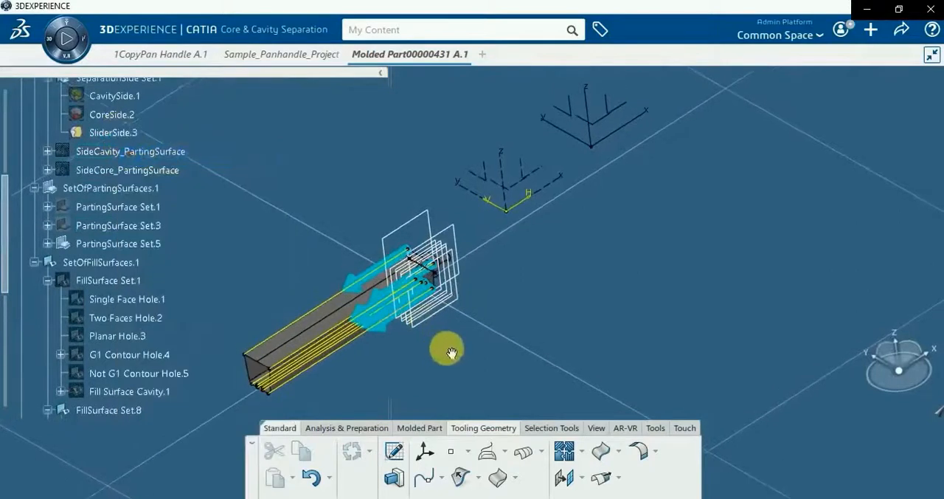
Join PartingSurface.3 with SliderSide.3 and Fill Surface Slider/Lifter.3 into one surface
scroll(115, 253, "up", 2)
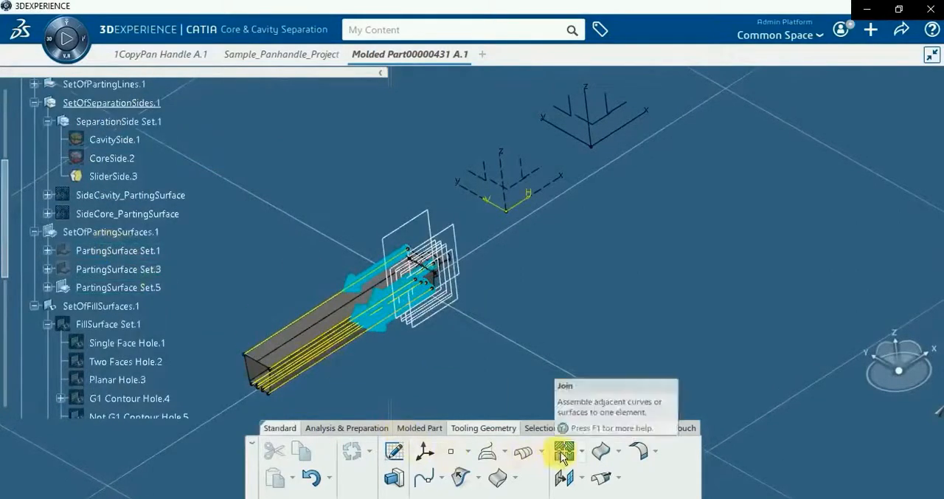
left_click(562, 454)
left_click(309, 281)
right_click(706, 258)
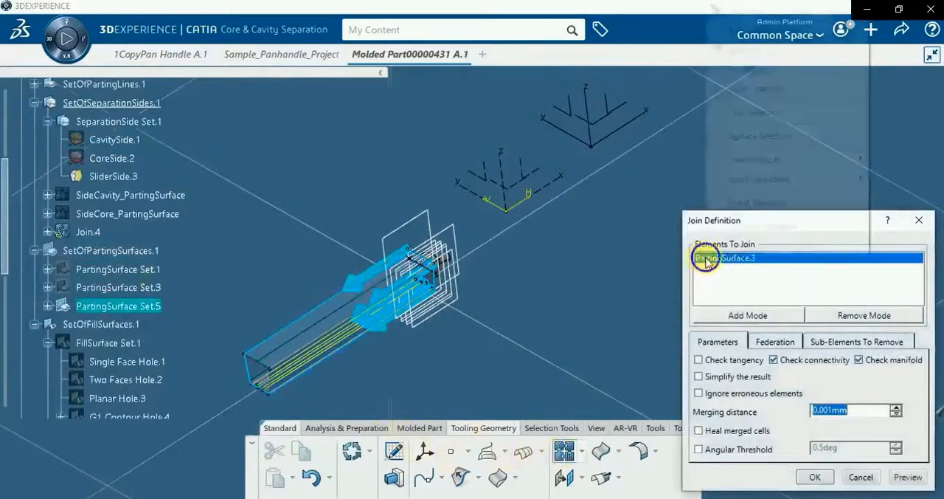
left_click(717, 243)
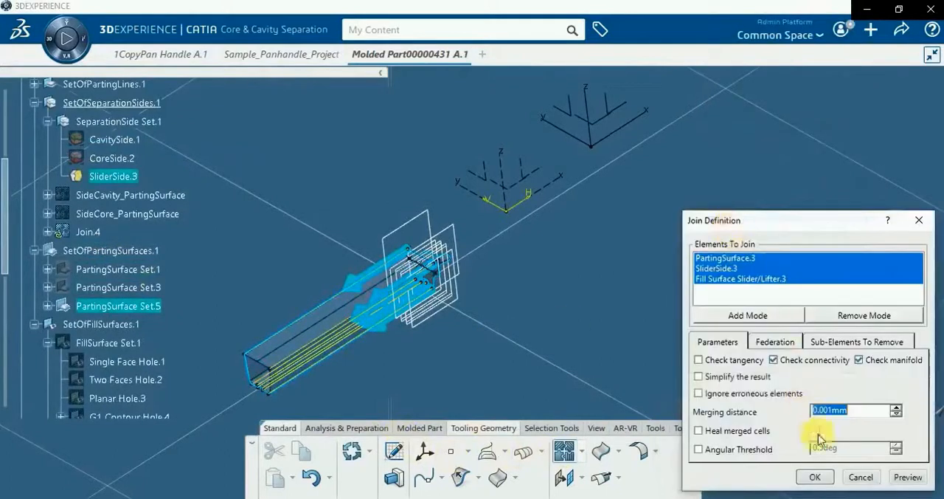
left_click(816, 478)
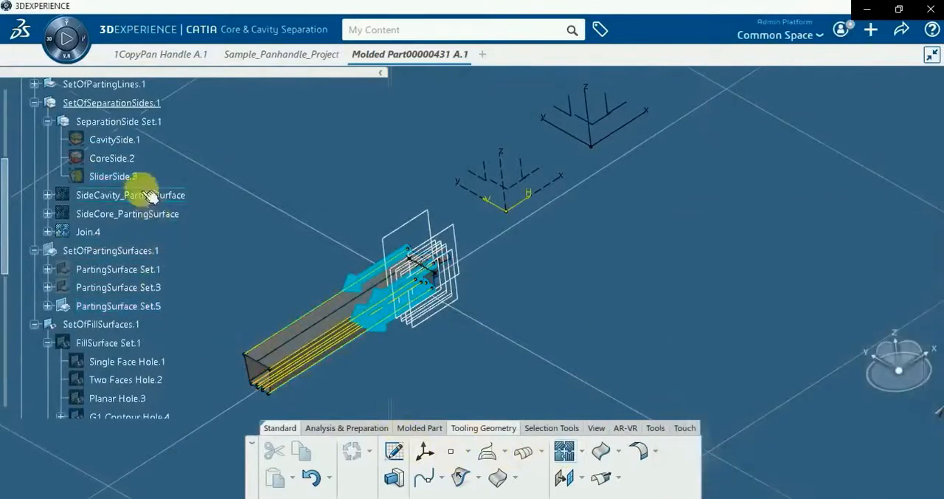
Rename the slider join feature as SideSlider_PartingSurface
right_click(88, 233)
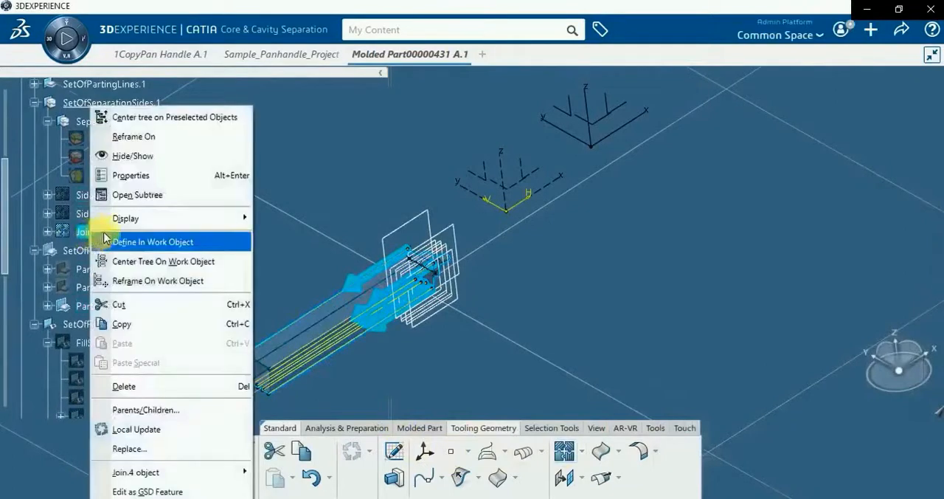
left_click(115, 177)
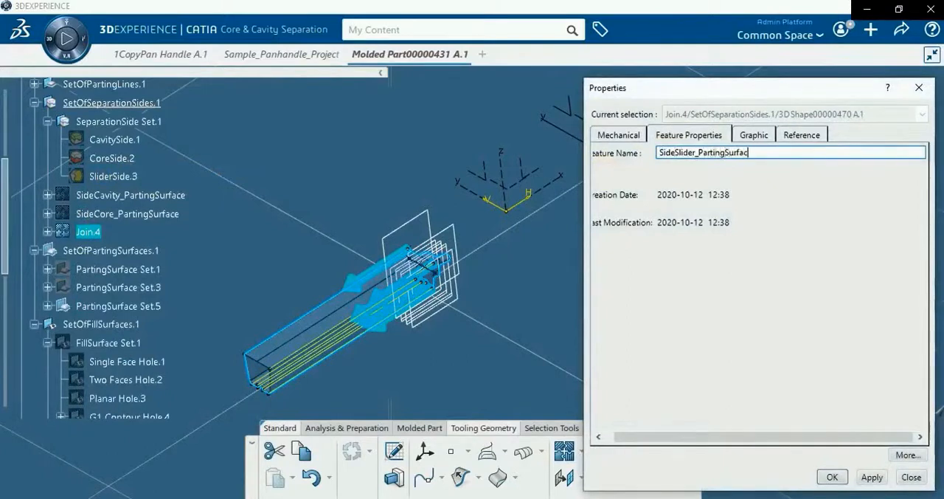
left_click(832, 478)
Show SideCore_PartingSurface and SideCavity_PartingSurface alongside the slider parting surface
right_click(156, 213)
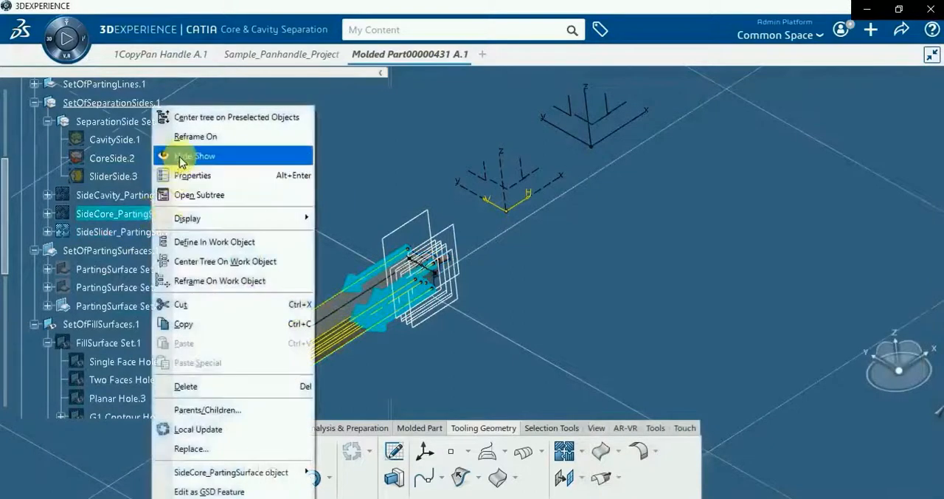
left_click(179, 156)
right_click(180, 194)
left_click(192, 155)
middle_click_drag(334, 255, 446, 369)
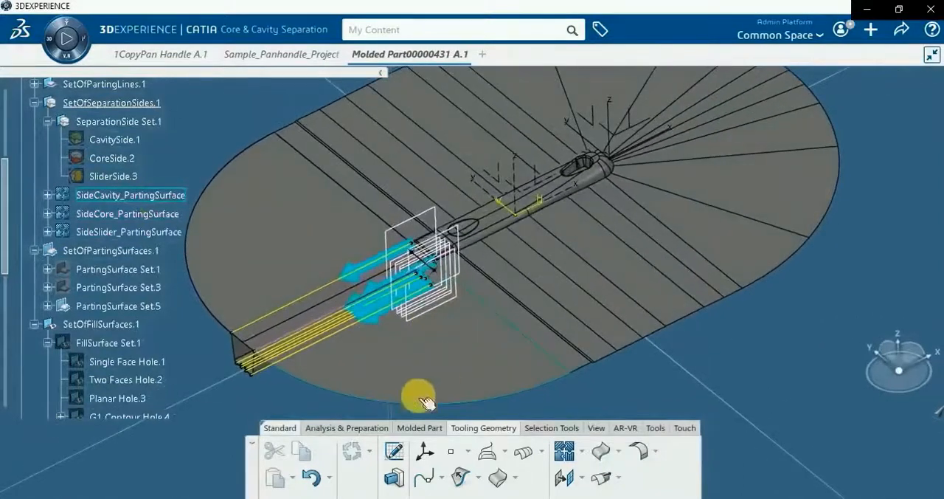
Collapse SetOfSeparationSides.1, SetOfPartingSurfaces.1 and SetOfFillSurfaces.1 in the tree
left_click(421, 430)
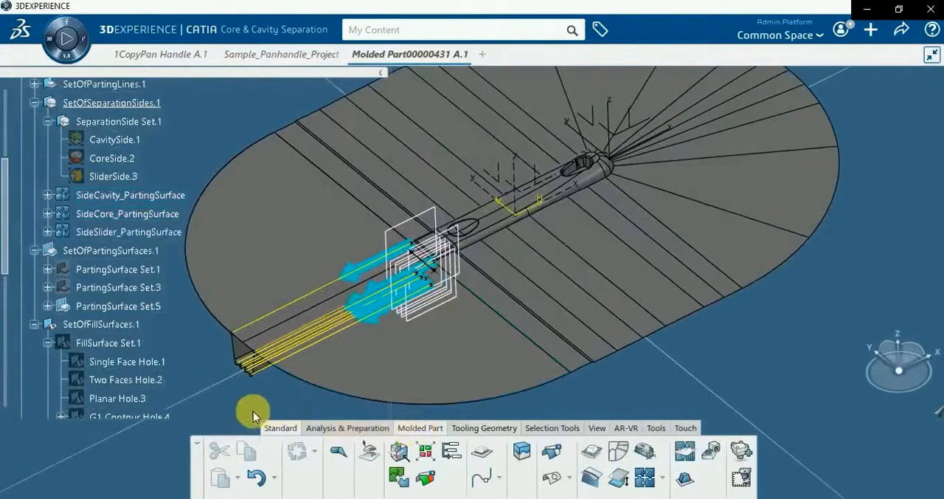
scroll(331, 374, "down", 3)
scroll(243, 331, "up", 3)
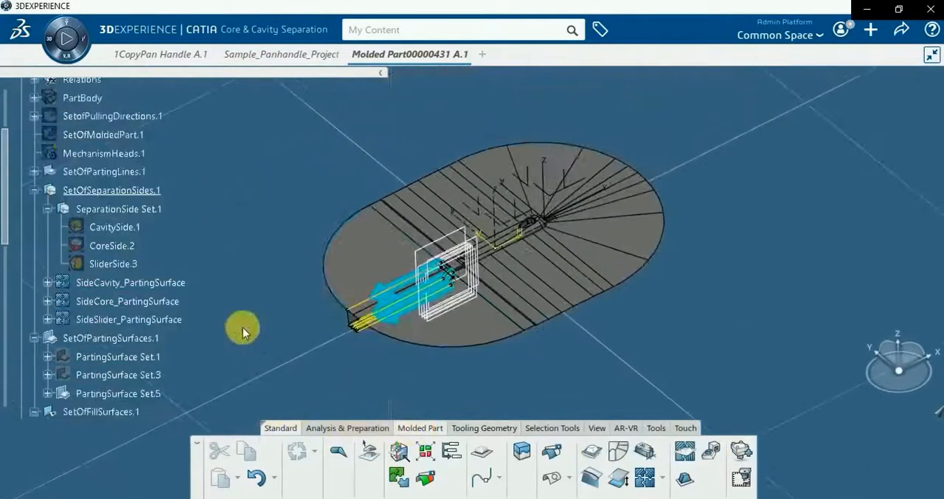
left_click(34, 189)
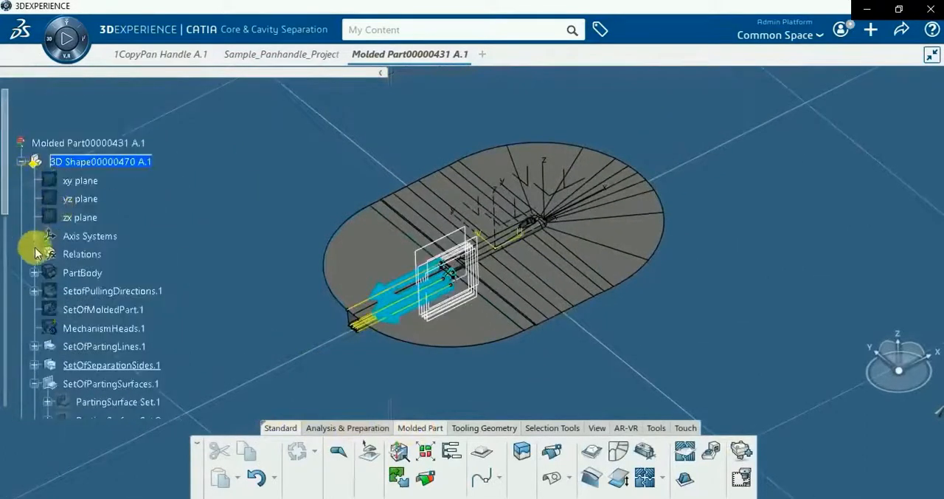
left_click(34, 383)
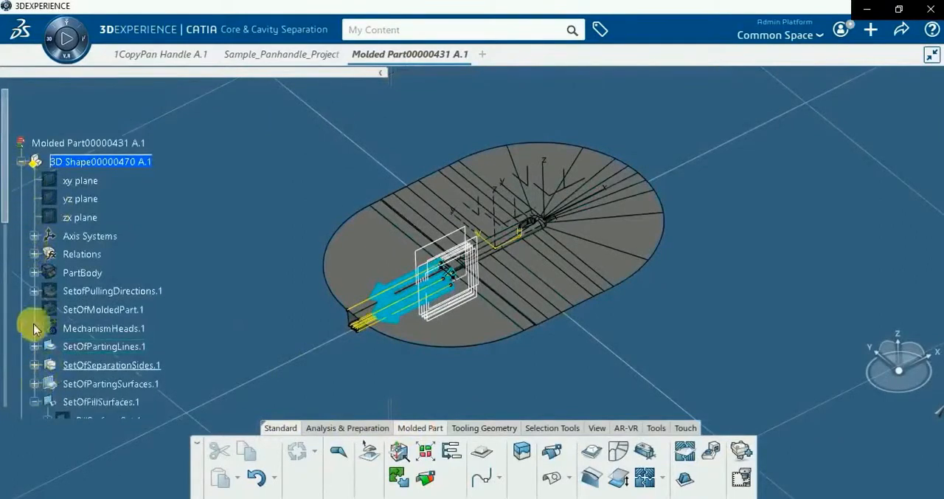
left_click(22, 166)
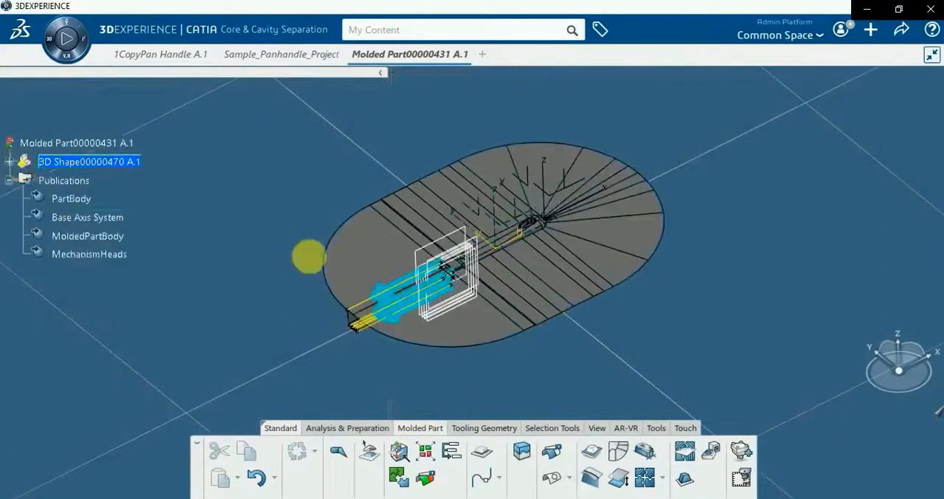
left_click(11, 164)
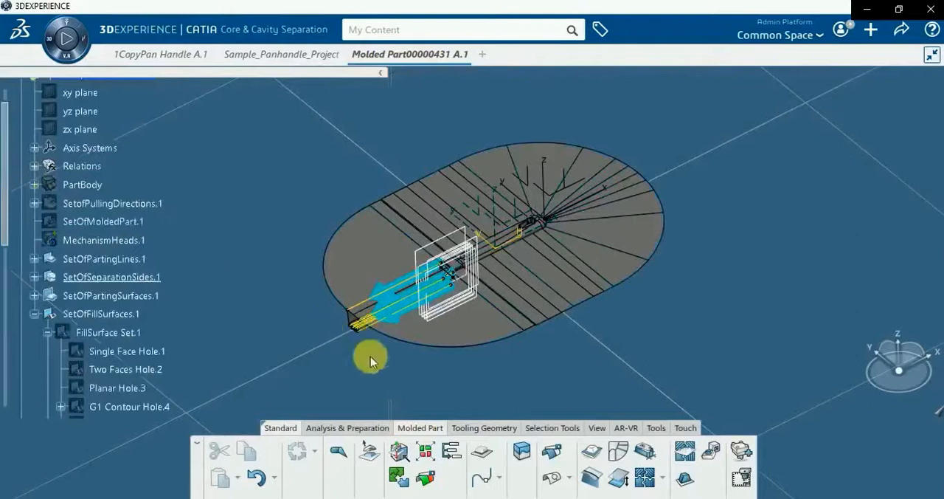
left_click(34, 315)
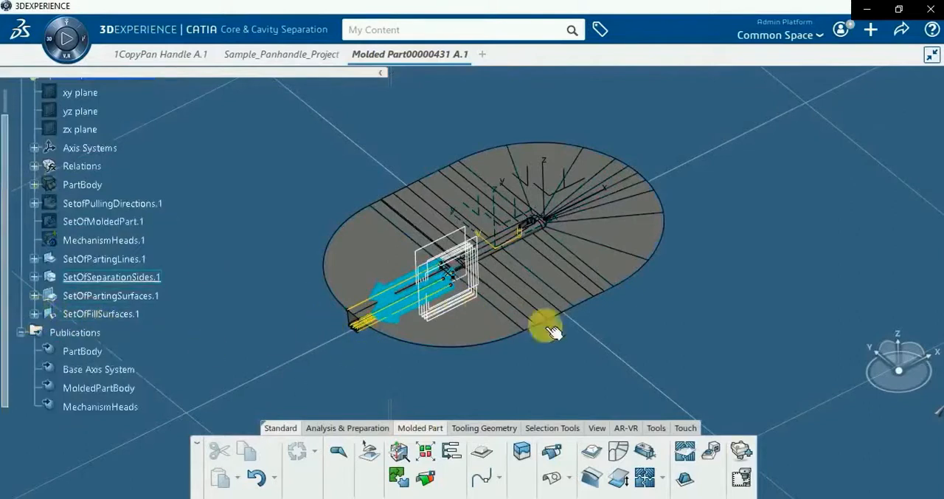
Start a Surfaces And Inserts definition on SideCavity_PartingSurface and open a sketch for the insert profile
left_click(711, 453)
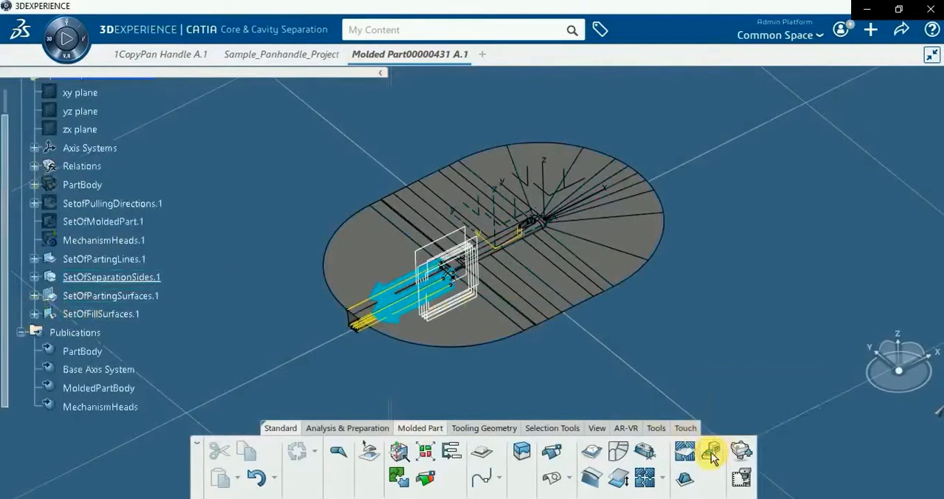
middle_click_drag(373, 339, 450, 195)
left_click(469, 179)
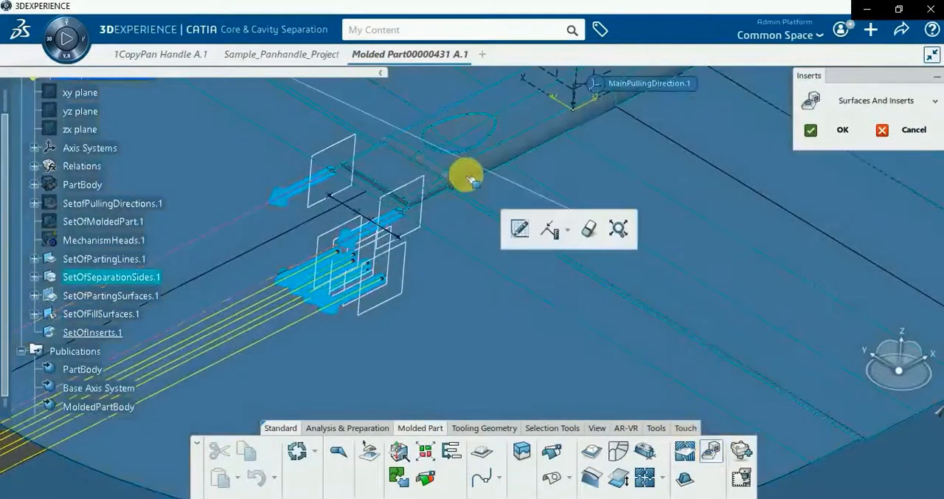
left_click(533, 238)
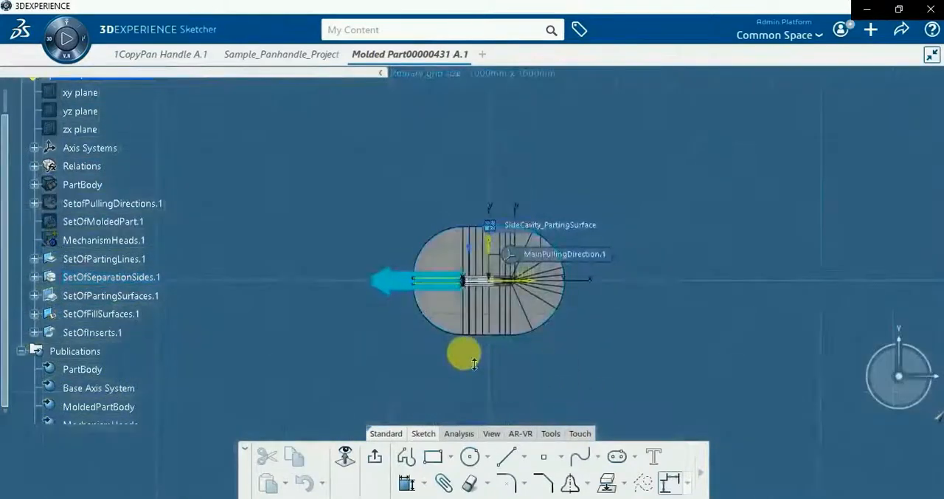
Sketch a rectangle about 296 mm wide and 223 mm high around the handle, within the parting surface outline
middle_click_drag(463, 353, 467, 229)
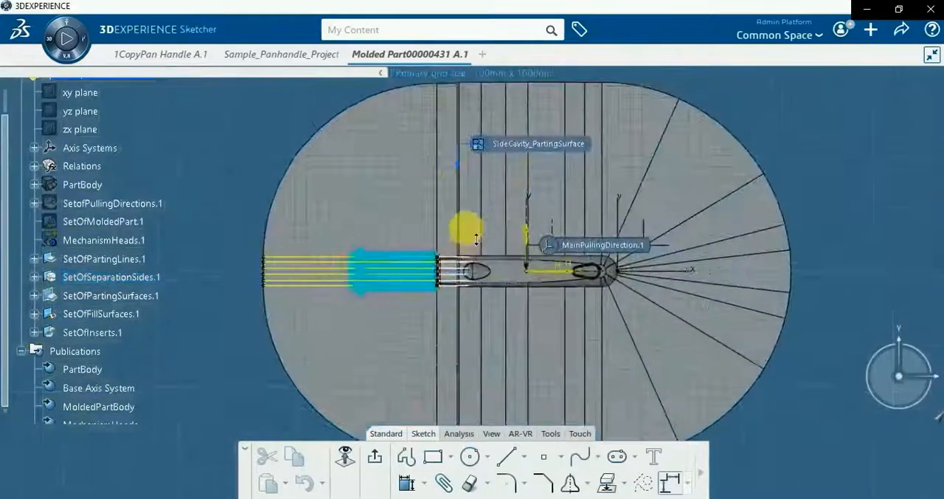
left_click(432, 458)
left_click(354, 145)
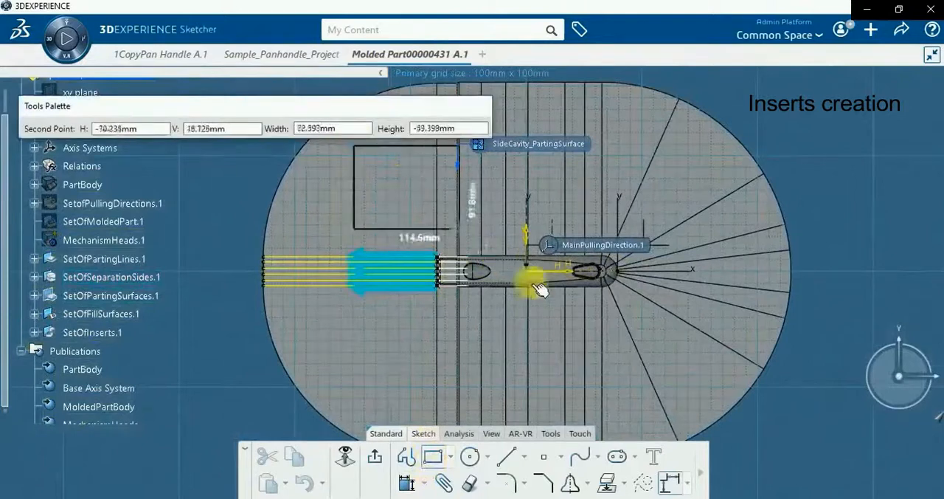
left_click(697, 404)
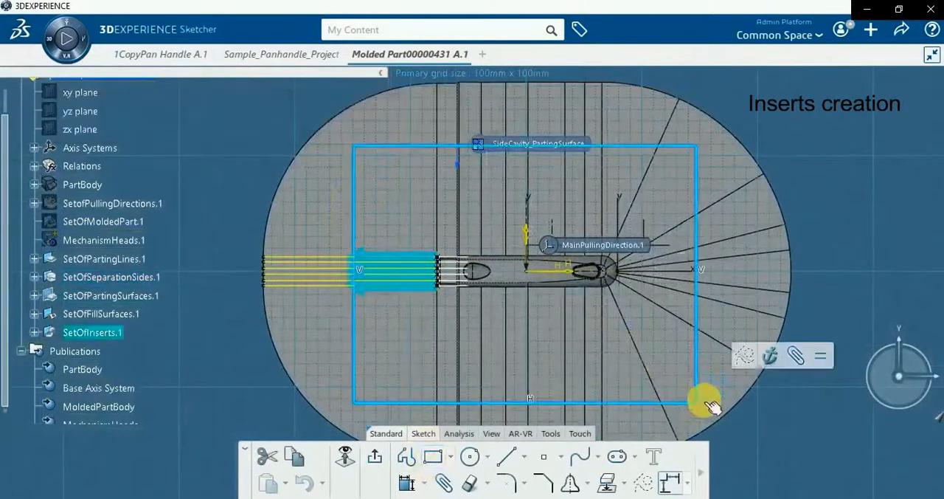
Make the rectangle's vertical sides symmetric about the sketch's vertical axis and its horizontal sides symmetric about the horizontal axis
left_click(354, 240)
left_click(695, 217, "ctrl")
left_click(526, 237, "ctrl")
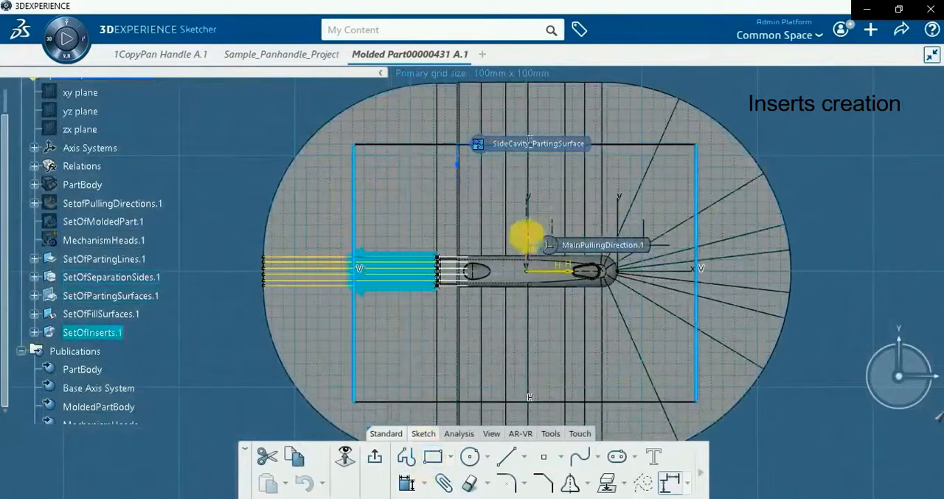
left_click(629, 195)
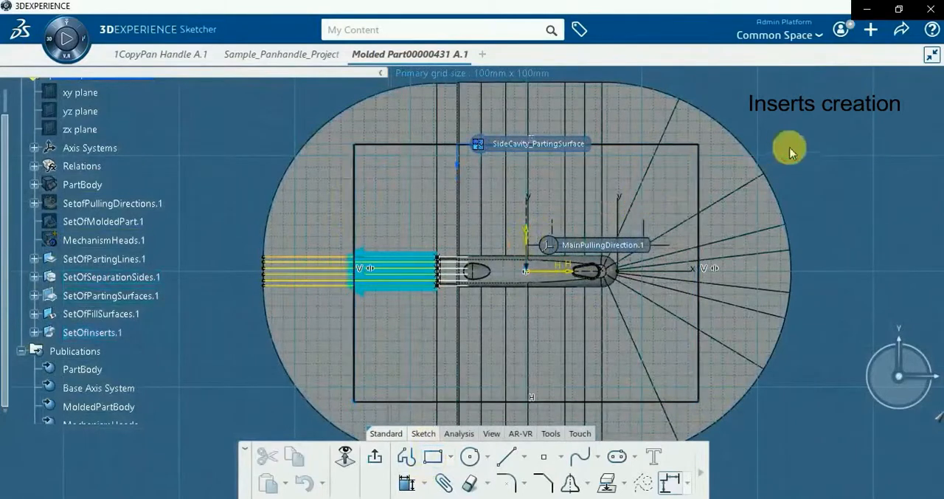
left_click(659, 145)
left_click(675, 402, "ctrl")
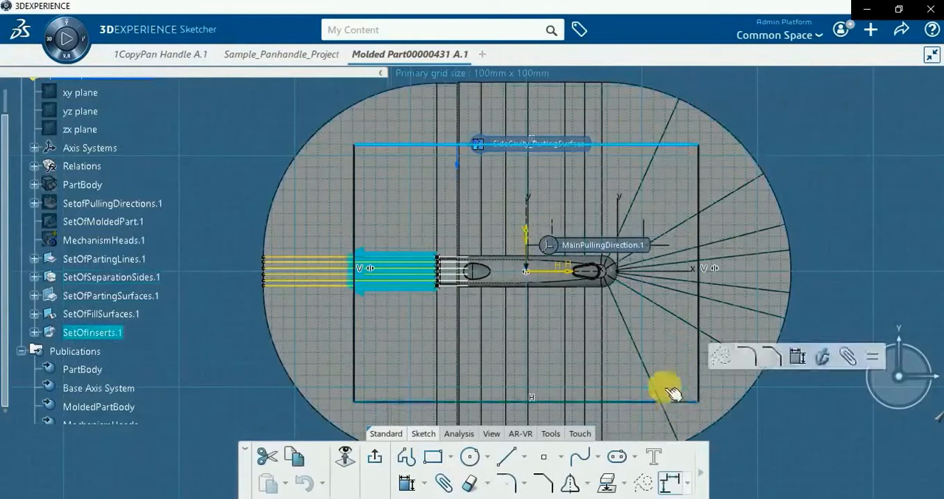
left_click(572, 275, "ctrl")
left_click(690, 225)
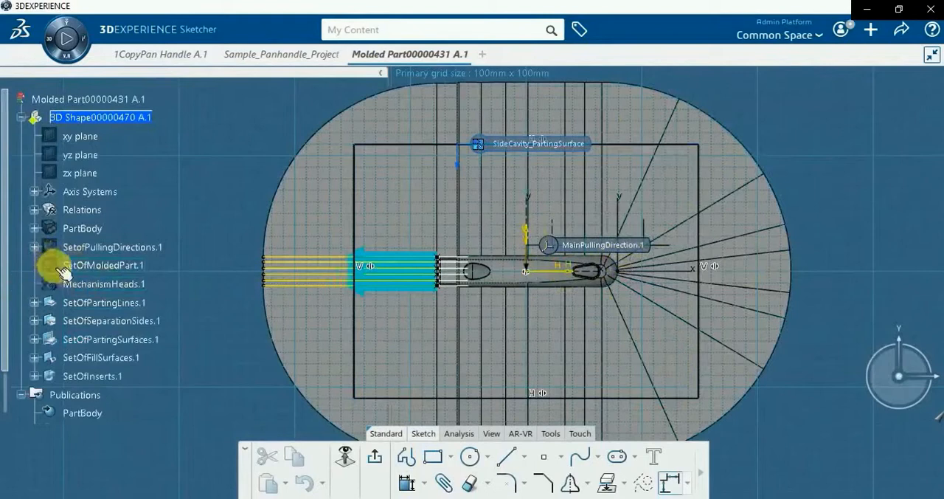
Hide PartingSurface Set.5 under SetOfPartingSurfaces.1
left_click(34, 320)
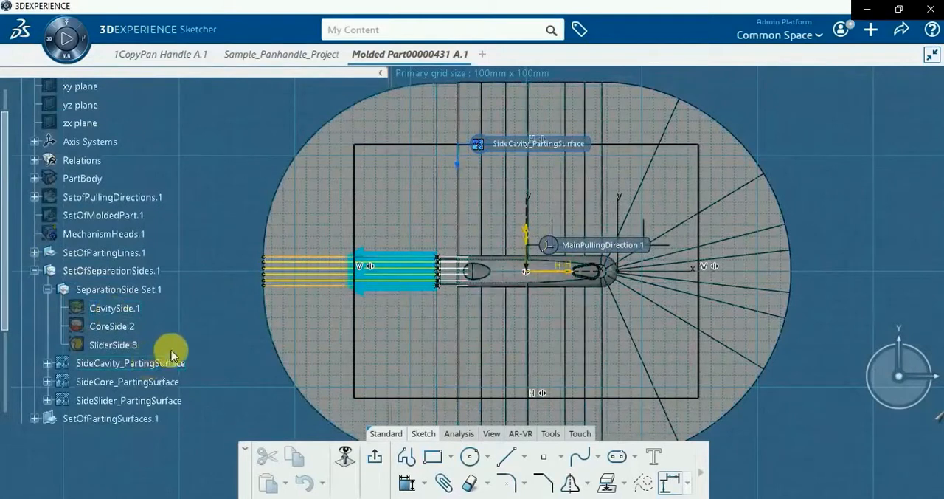
scroll(166, 358, "down", 3)
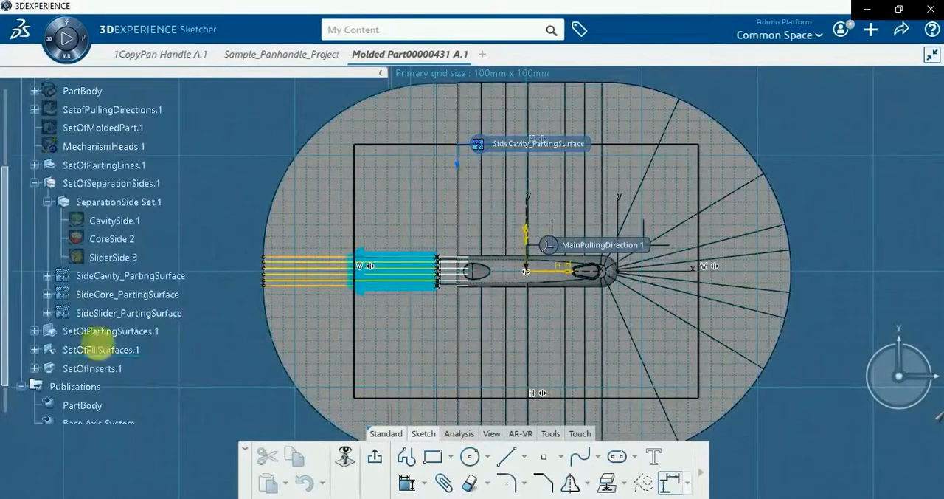
left_click(34, 330)
right_click(88, 356)
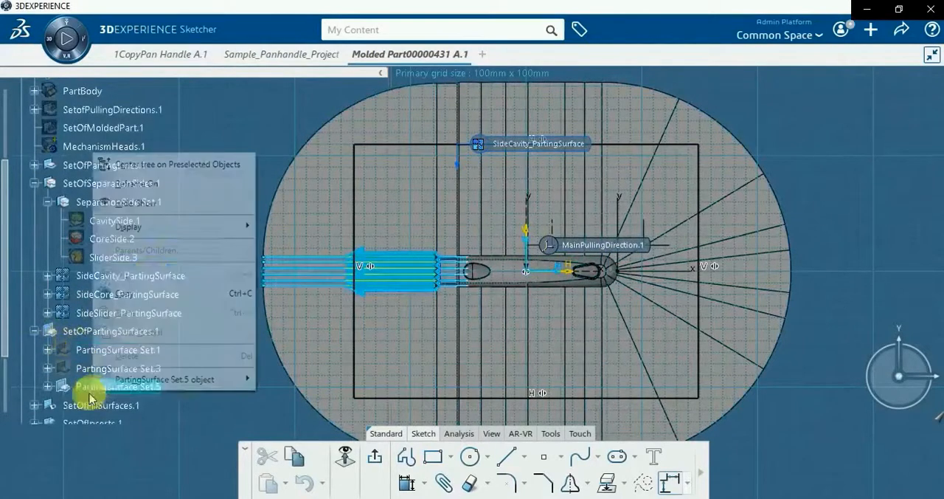
left_click(121, 200)
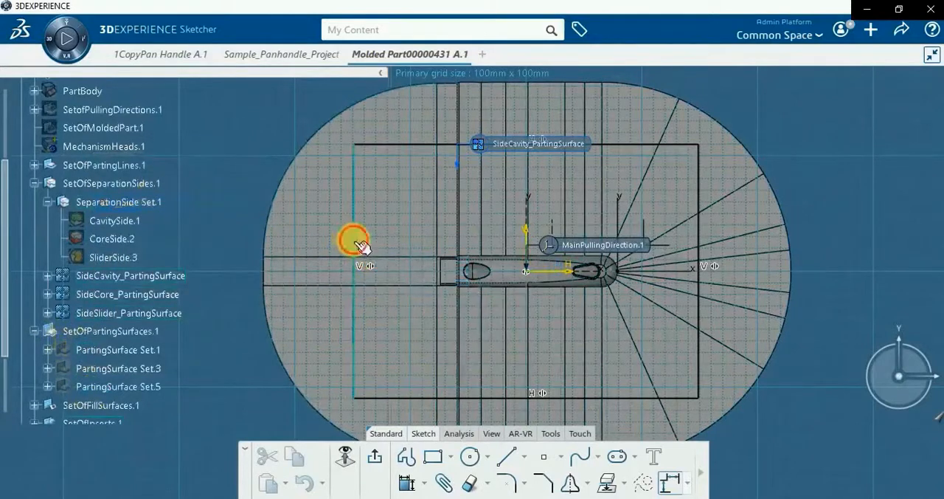
Dimension the distance between the rectangle's two vertical sides and set it to 300 mm
left_click(356, 247)
left_click(698, 248, "ctrl")
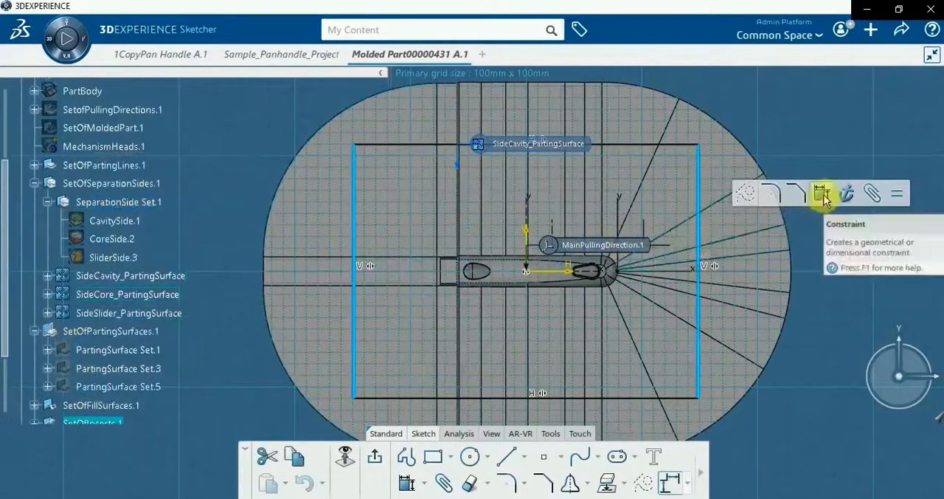
left_click(826, 195)
left_click(749, 90)
type("300")
key("Return")
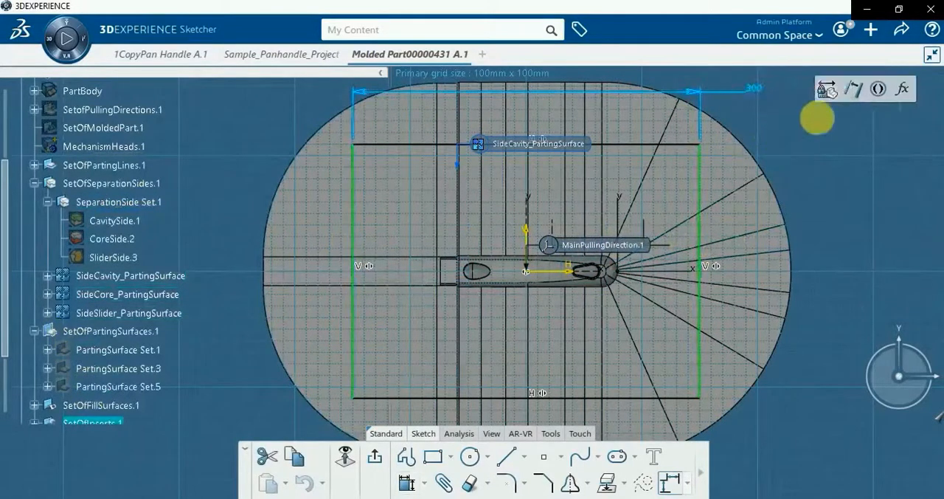
Dimension the distance between the rectangle's two horizontal sides, set it to 225 mm and exit the sketch
left_click(818, 120)
left_click(699, 143)
left_click(660, 398, "ctrl")
left_click(779, 352)
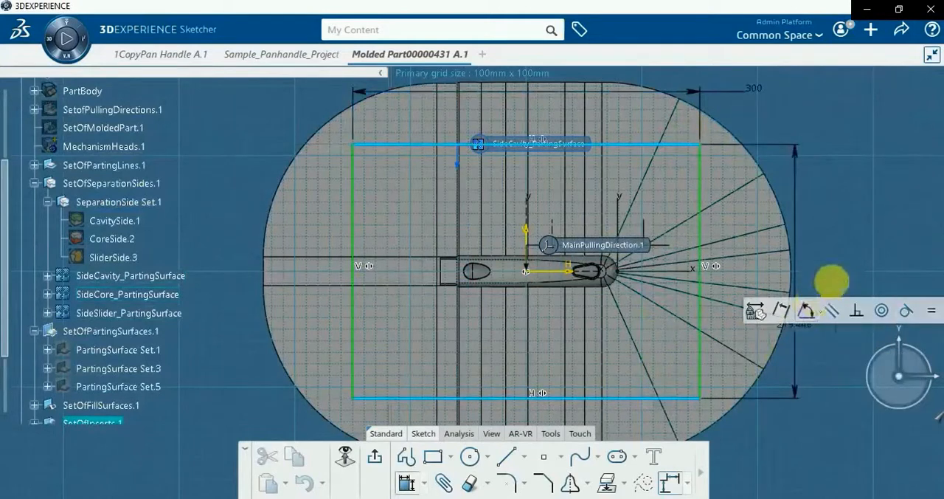
left_click(839, 270)
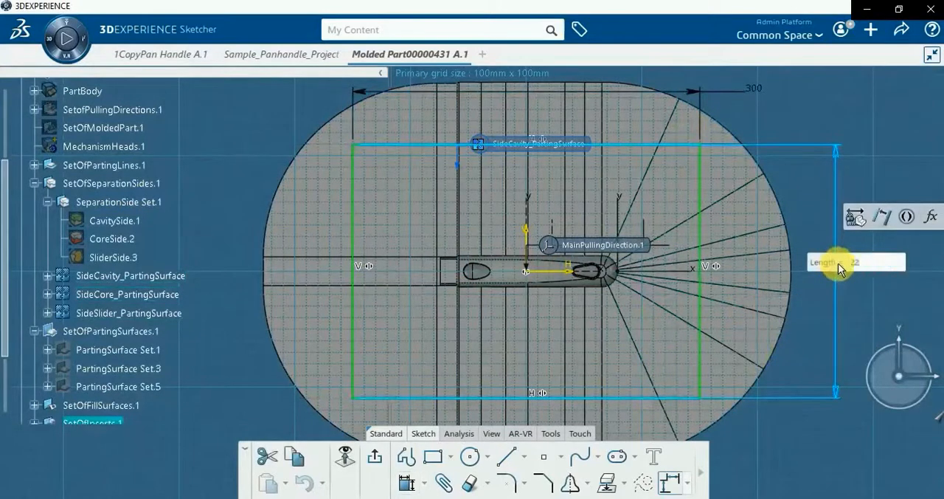
key("Return")
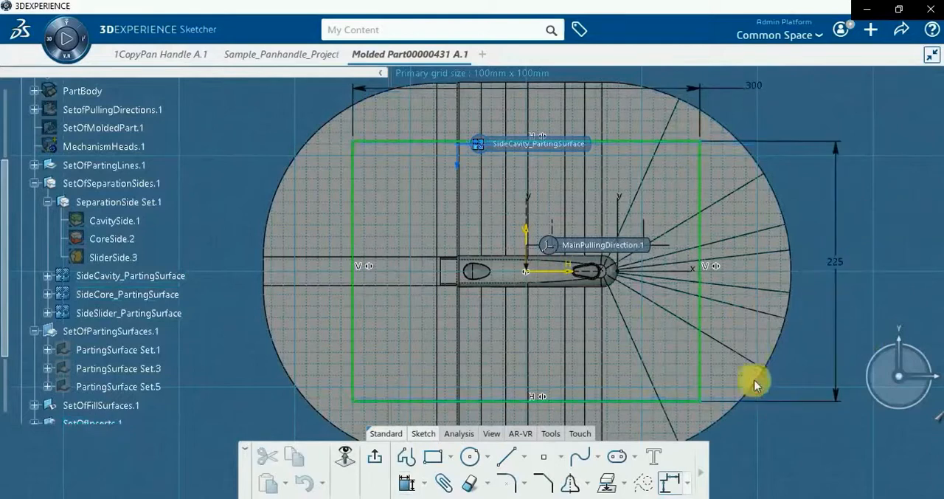
left_click(375, 458)
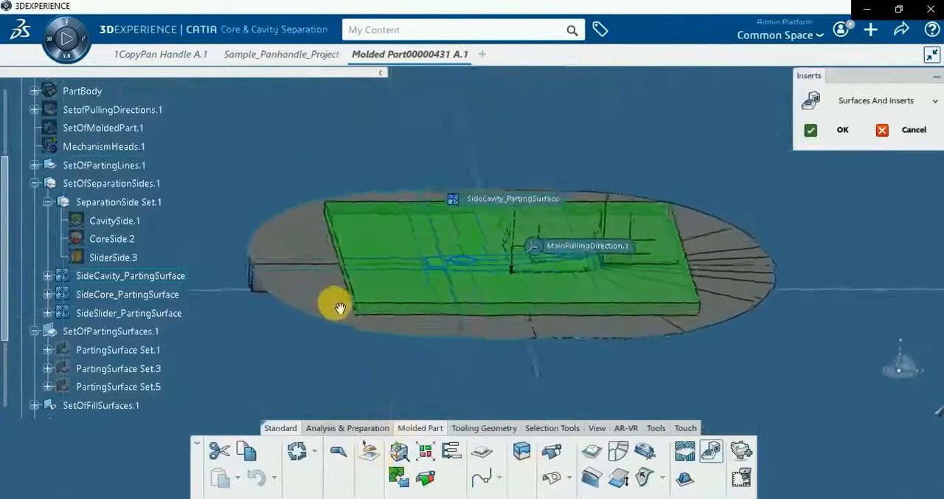
Extend the green cavity insert block upward along the main pulling direction by about 33 mm
left_click(356, 279)
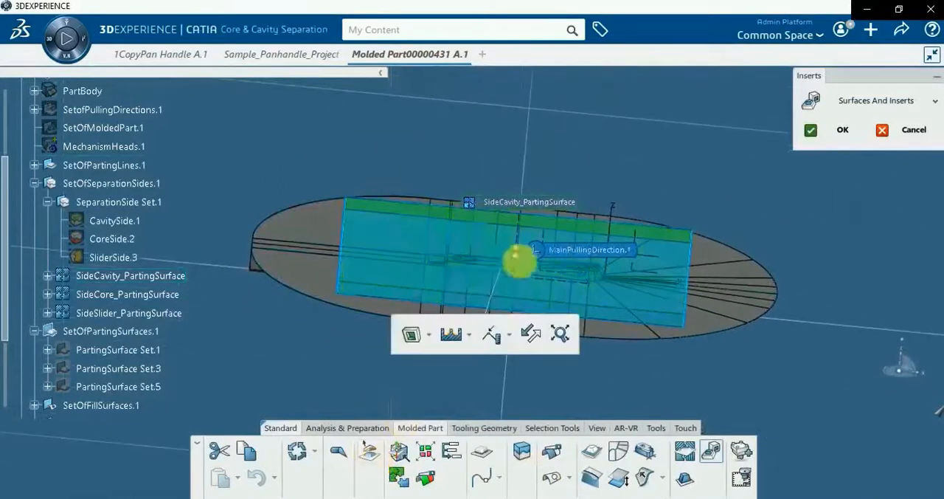
left_click_drag(521, 254, 523, 227)
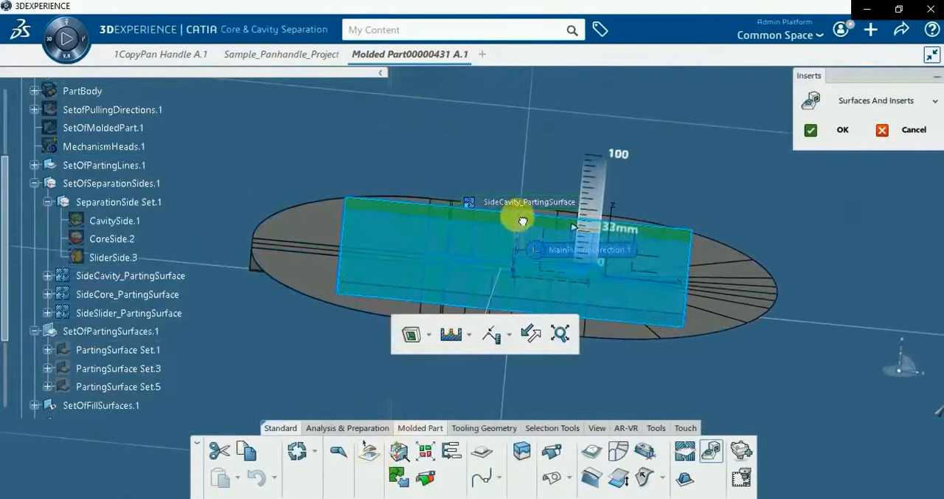
left_click_drag(524, 218, 523, 220)
left_click(551, 381)
Generate the core insert from SideCore_PartingSurface and extend its block downward by about 25 mm
middle_click_drag(488, 347, 402, 314)
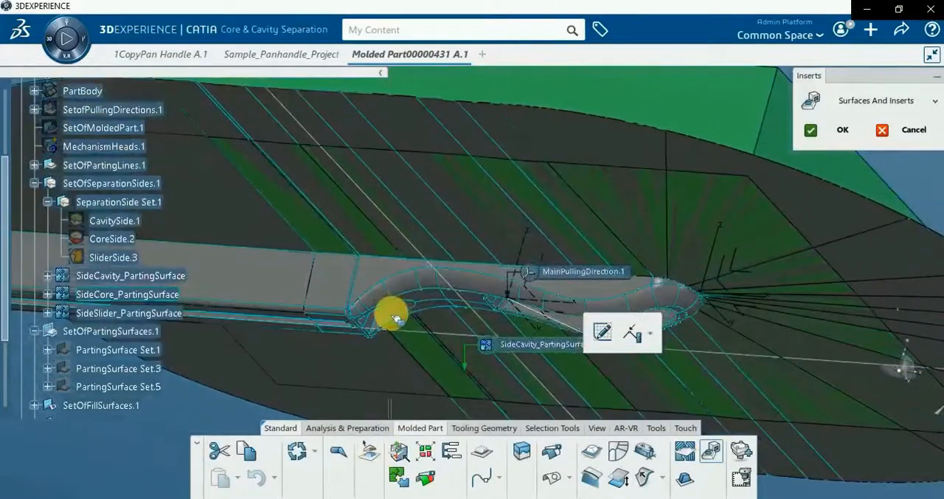
left_click(391, 317)
middle_click_drag(331, 253, 351, 316)
left_click(494, 325)
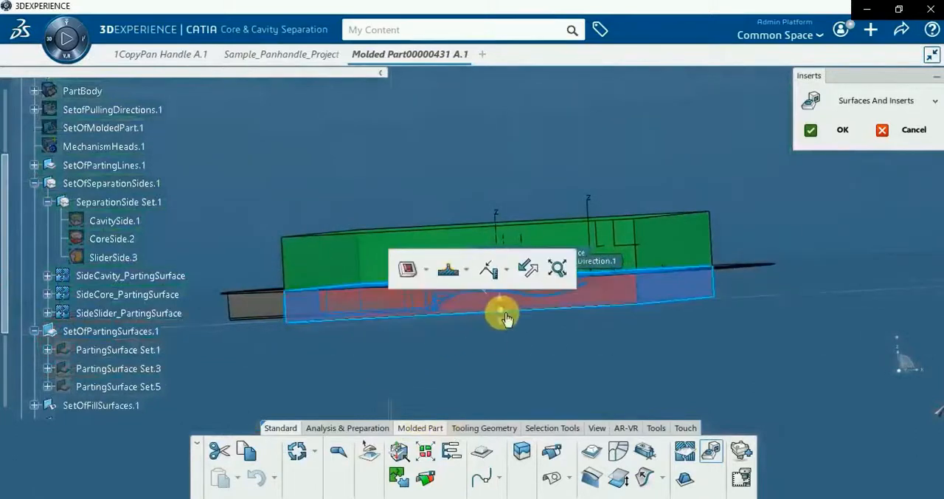
left_click_drag(505, 325, 506, 349)
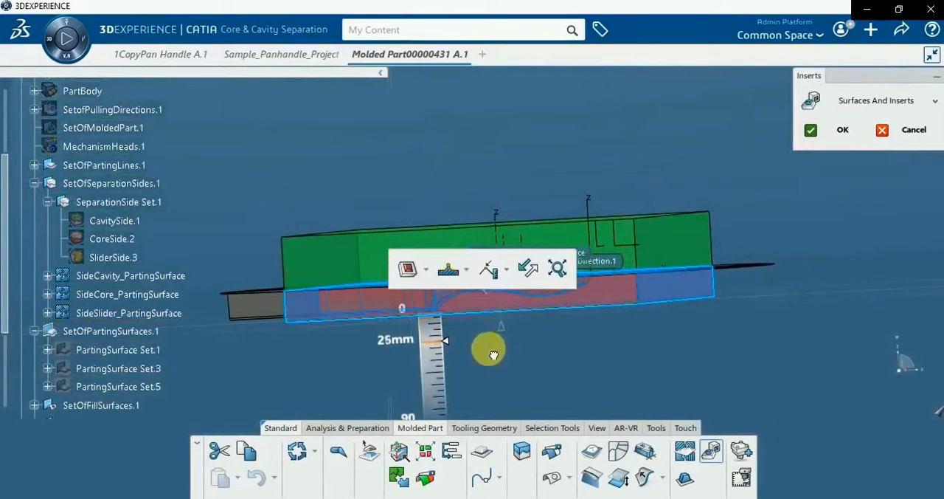
left_click_drag(495, 354, 495, 350)
left_click(431, 394)
left_click(357, 255)
Check the contents of SetOfInserts.1 and confirm the cavity and core inserts
middle_click_drag(358, 256, 235, 302)
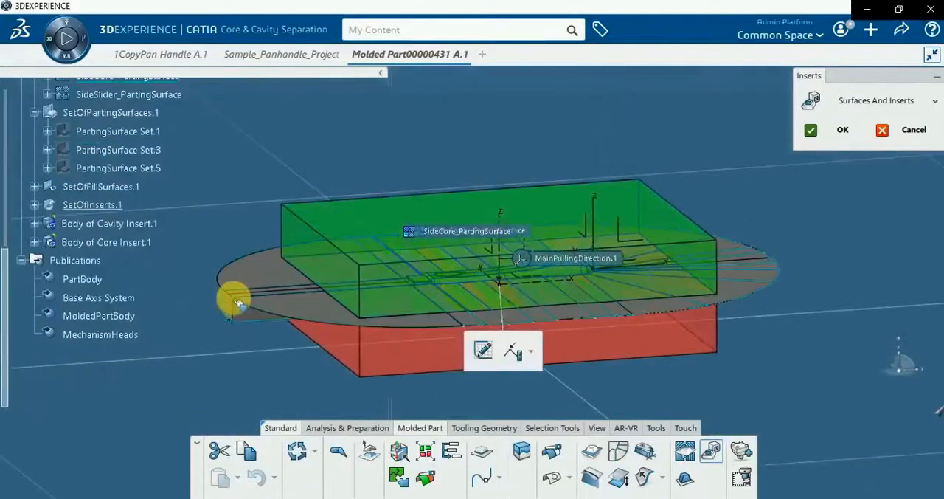
left_click(35, 206)
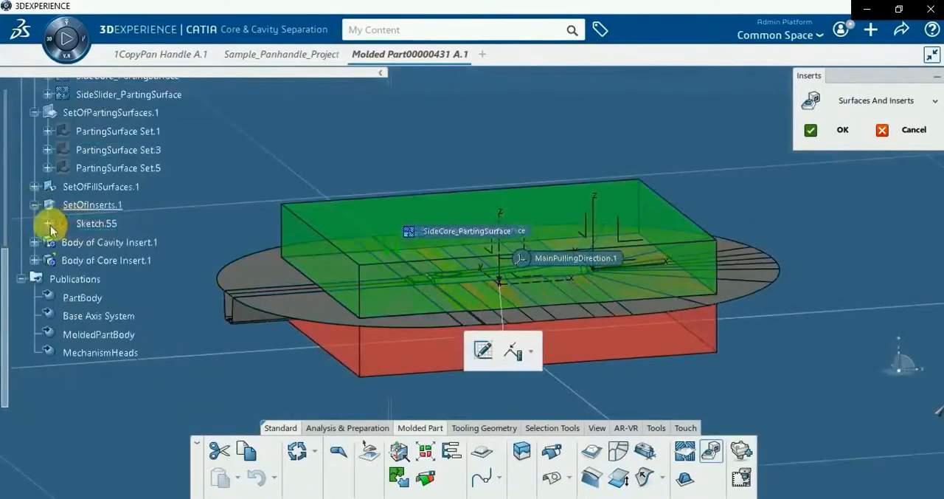
left_click(35, 206)
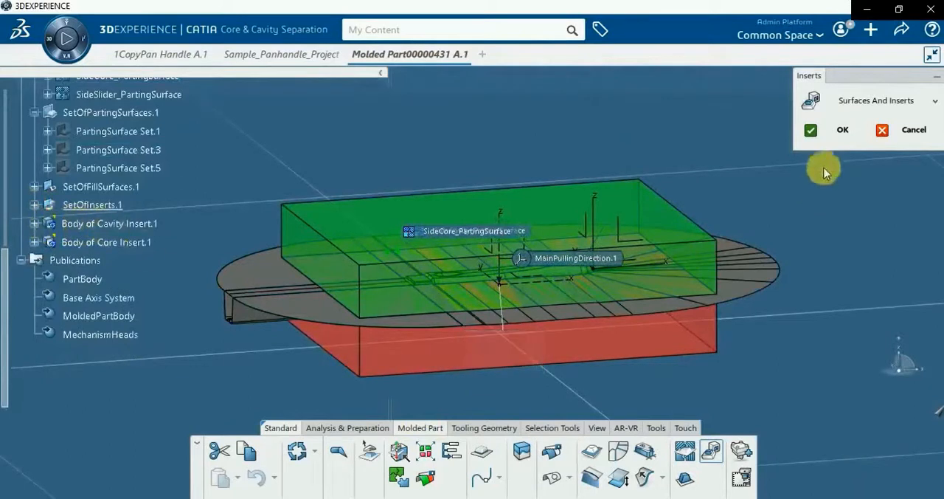
left_click(832, 131)
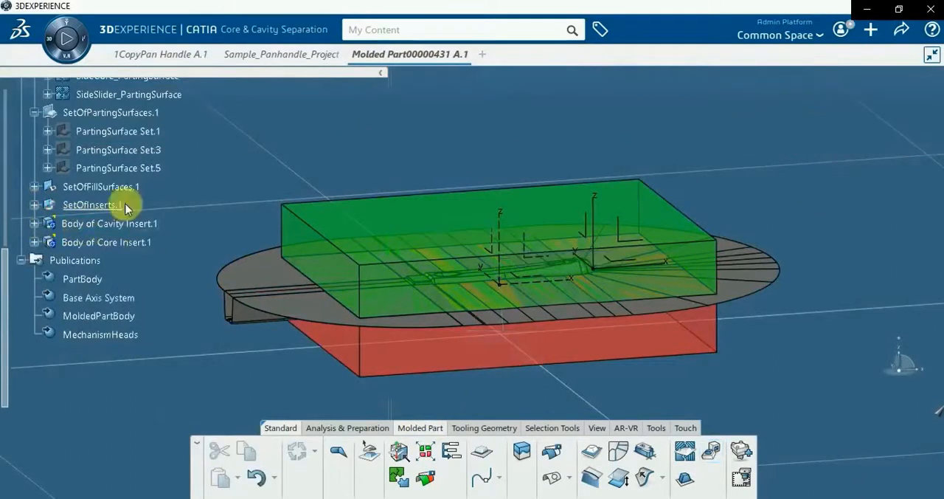
Hide Body of Core Insert.1 to view the underside of the cavity insert
right_click(111, 246)
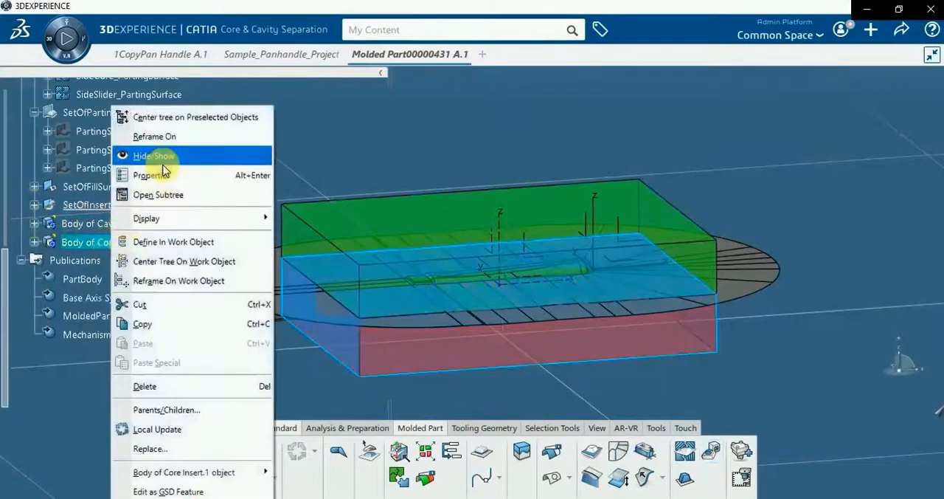
left_click(162, 155)
middle_click_drag(310, 322, 378, 258)
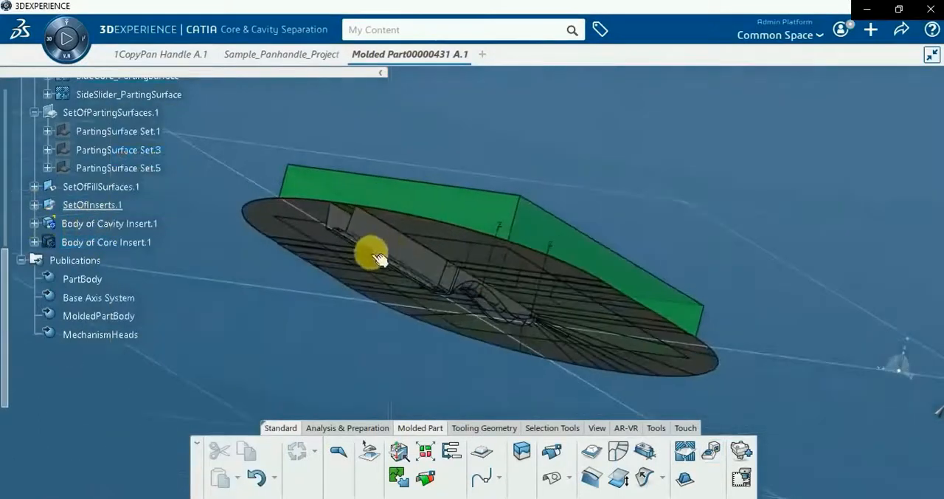
Hide SideCavity_PartingSurface, SideCore_PartingSurface and SideSlider_PartingSurface to inspect the cavity insert alone
right_click(384, 245)
key("Escape")
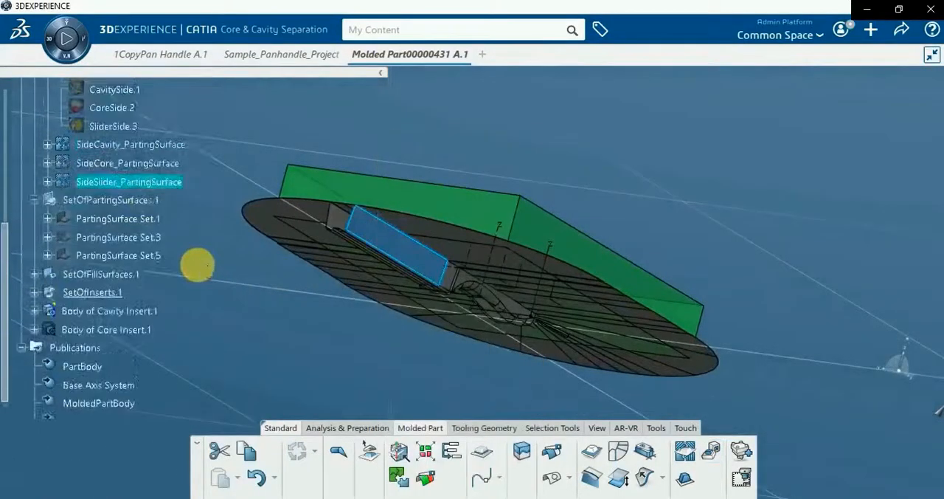
left_click(123, 163, "ctrl")
left_click(123, 145, "ctrl")
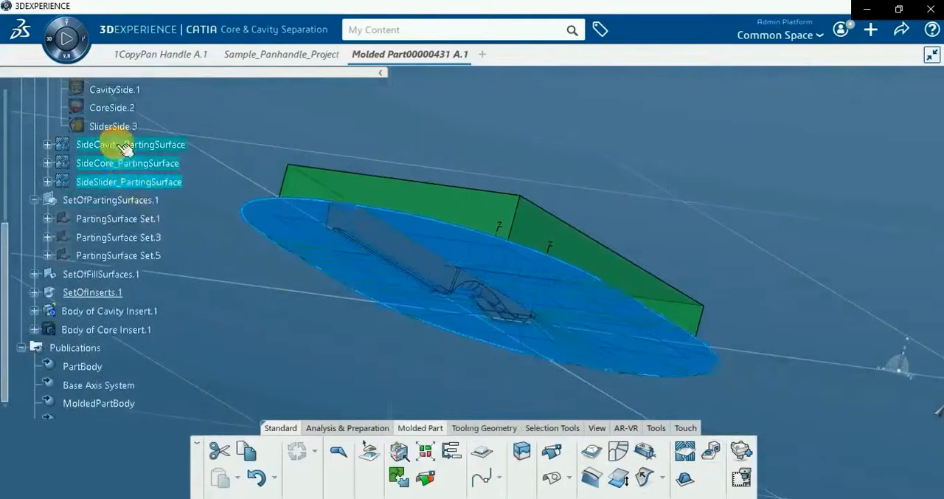
right_click(118, 146)
left_click(140, 155)
middle_click_drag(428, 375, 201, 400)
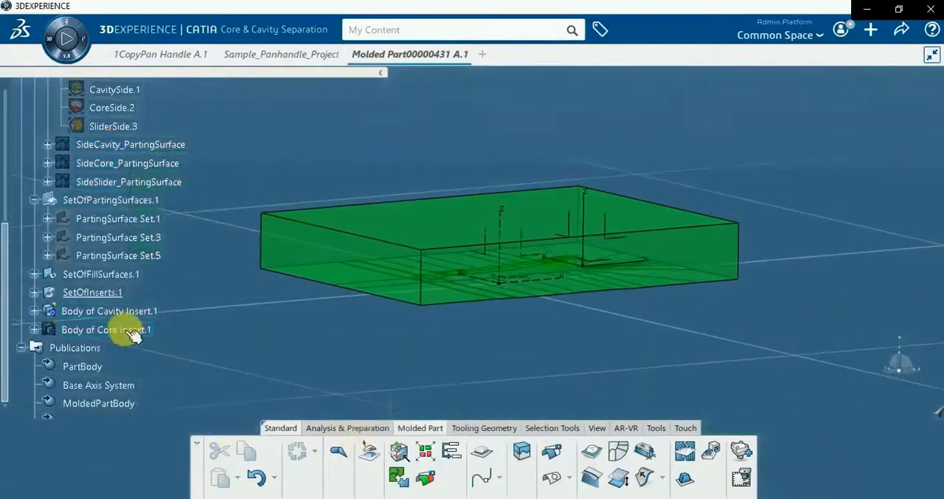
Show Body of Core Insert.1, inspect it with Body of Cavity Insert.1 temporarily hidden, and show the cavity insert again
right_click(126, 331)
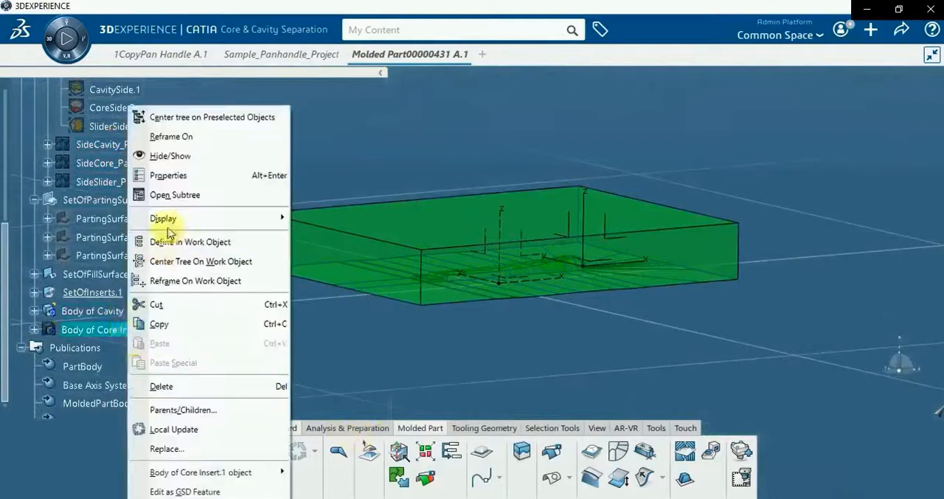
left_click(173, 156)
right_click(129, 311)
left_click(176, 156)
middle_click_drag(376, 253, 449, 351)
right_click(138, 311)
left_click(189, 154)
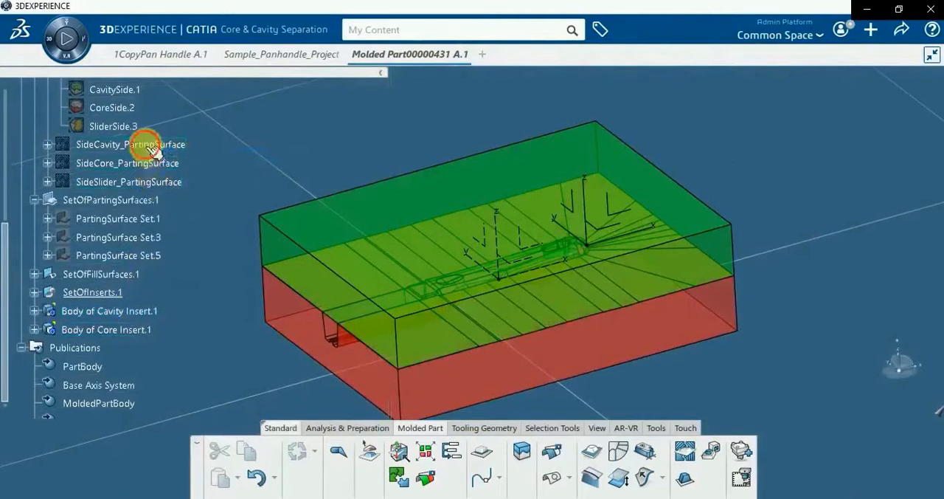
Show the cavity, core and slider side parting surfaces again
left_click(153, 146)
left_click(166, 185, "ctrl")
right_click(166, 184)
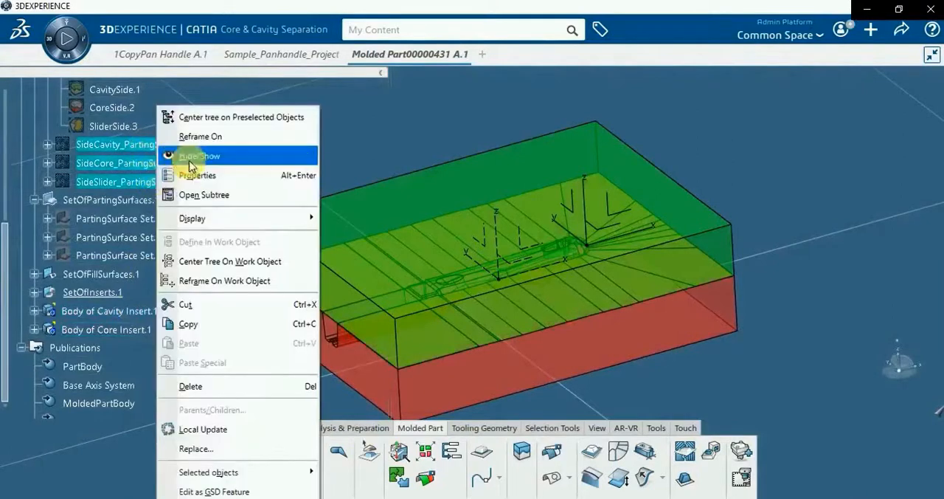
left_click(177, 154)
middle_click_drag(438, 324, 379, 352)
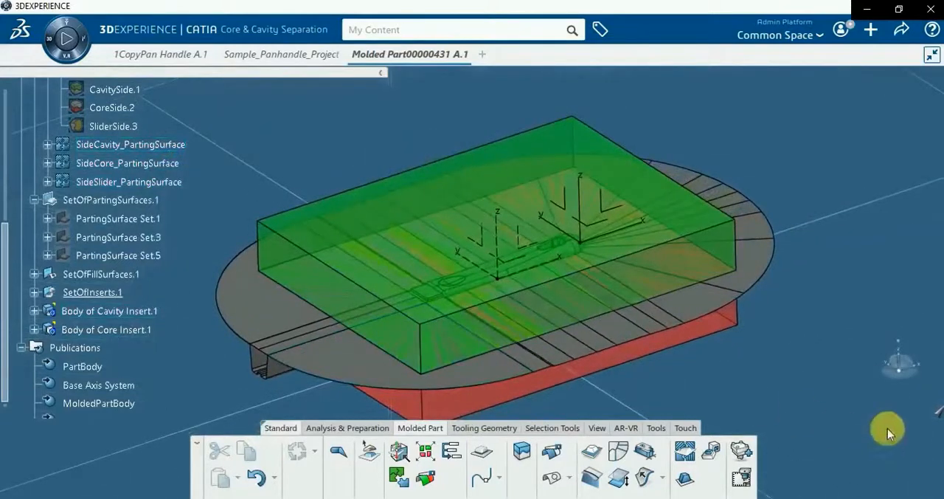
Bring the main and secondary pulling direction markers out of the hidden space so they can be selected in the model
left_click(940, 415)
mouse_move(328, 303)
middle_mouse_down()
mouse_move(381, 318)
mouse_move(443, 138)
mouse_move(760, 34)
mouse_move(411, 362)
mouse_move(421, 301)
mouse_move(411, 253)
middle_mouse_up()
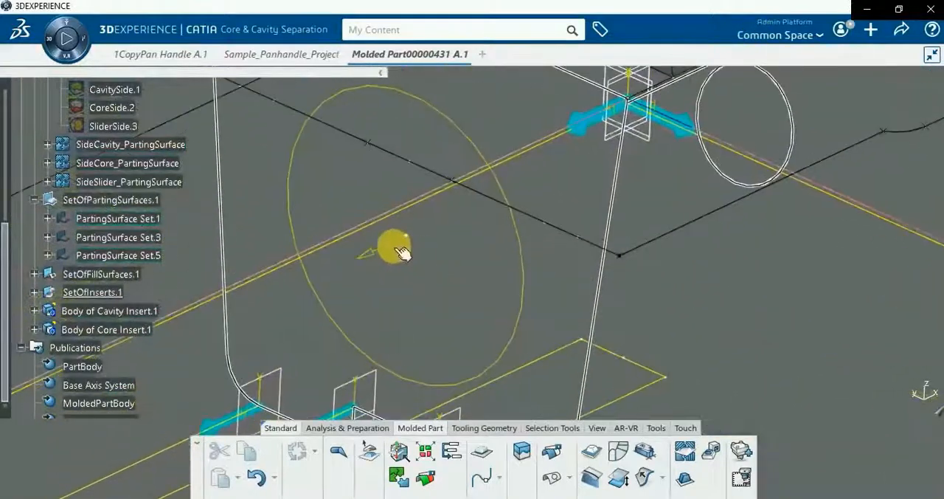
right_click(393, 249)
left_click(411, 178)
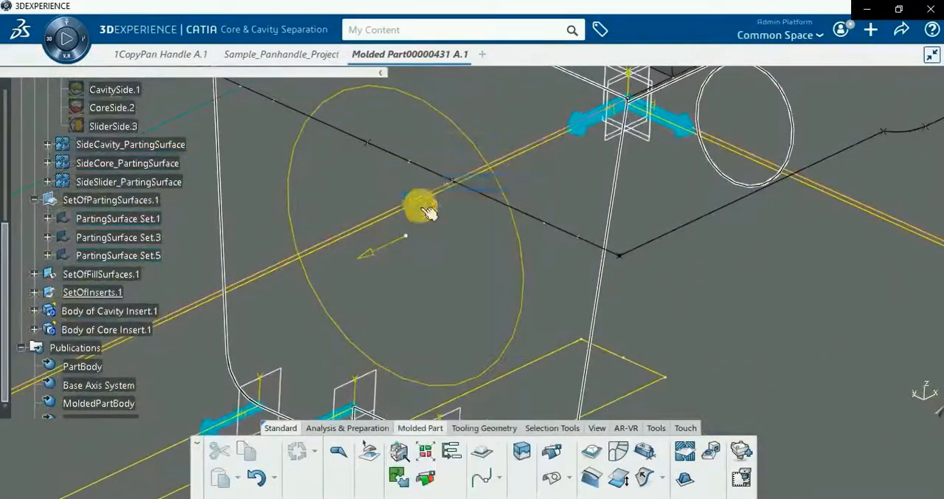
right_click(525, 261)
left_click(558, 184)
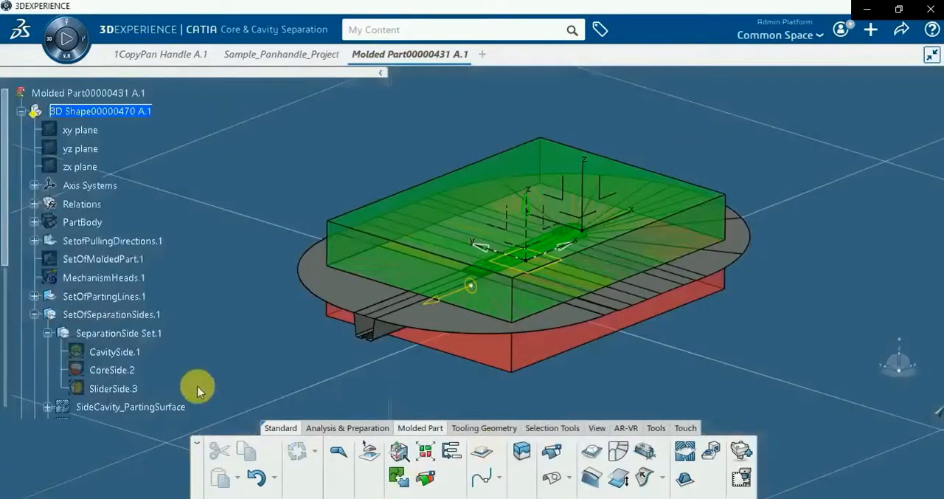
Start a new insert from SideSlider_PartingSurface and set SecondaryPullingDirection.2 as its pulling direction
middle_click_drag(361, 365, 374, 349)
scroll(210, 347, "down", 3)
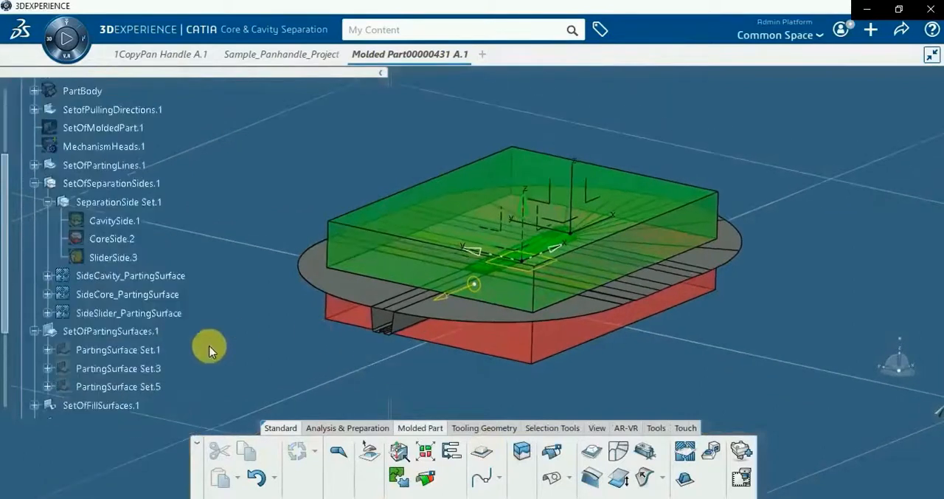
left_click(710, 451)
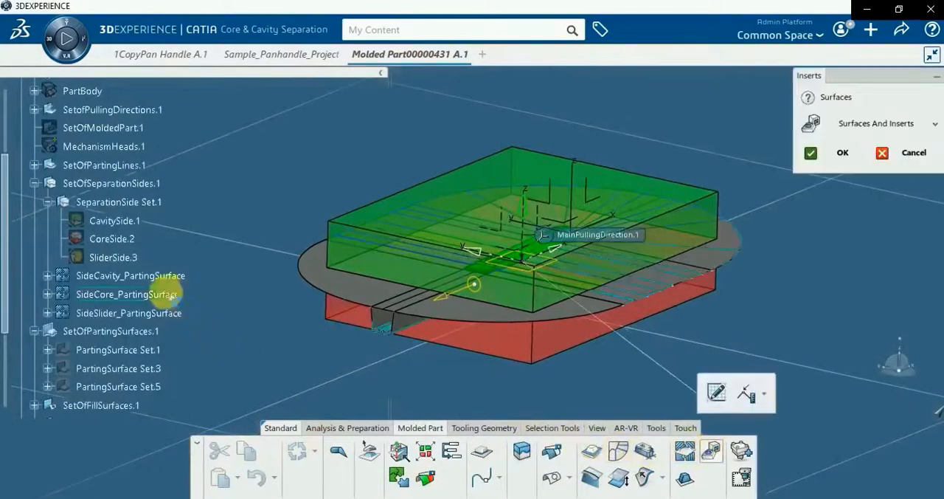
left_click(148, 313)
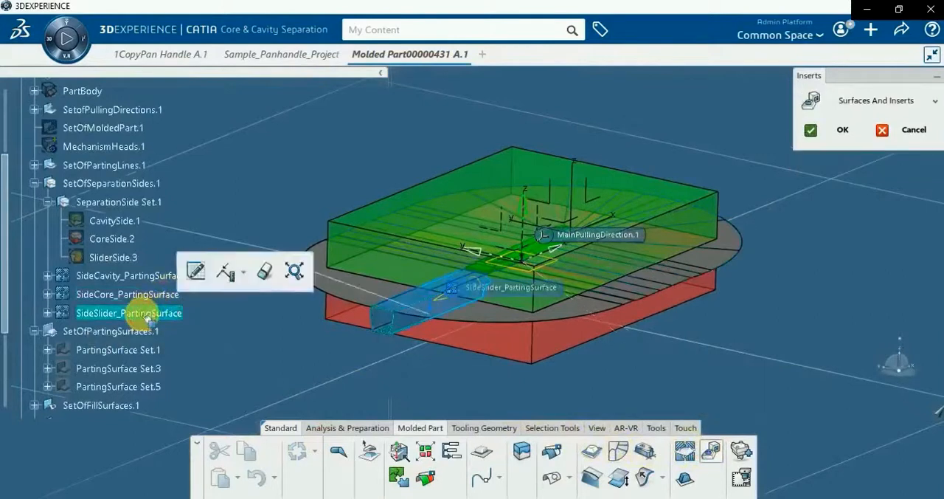
left_click(441, 303)
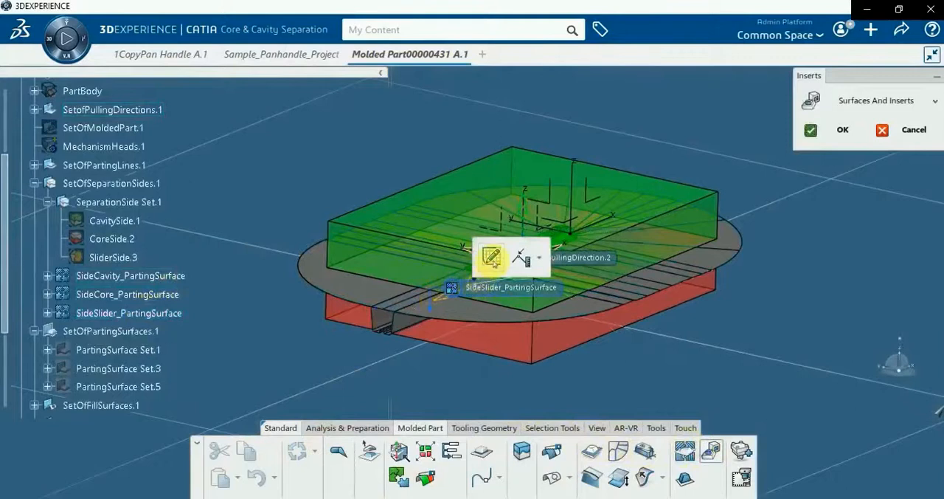
Sketch the slider insert profile by projecting SideSlider_PartingSurface onto the sketch plane, and exit the sketch
left_click(491, 257)
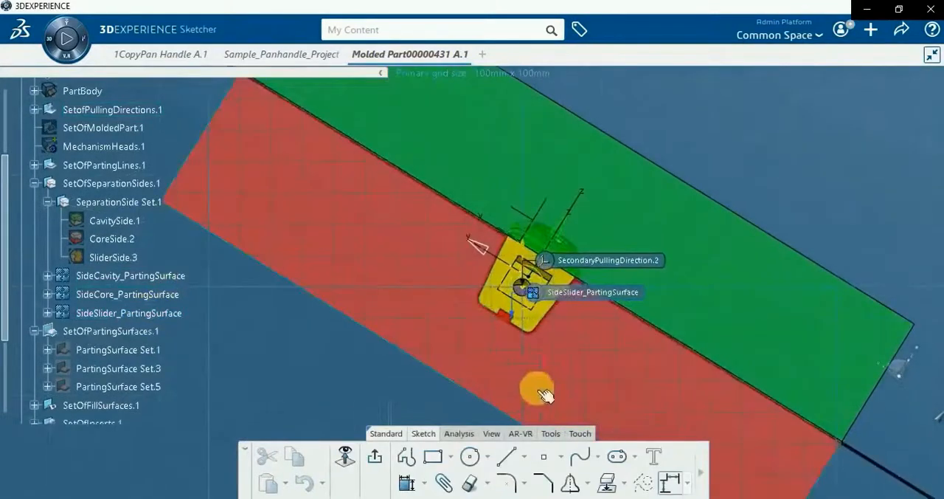
left_click(607, 484)
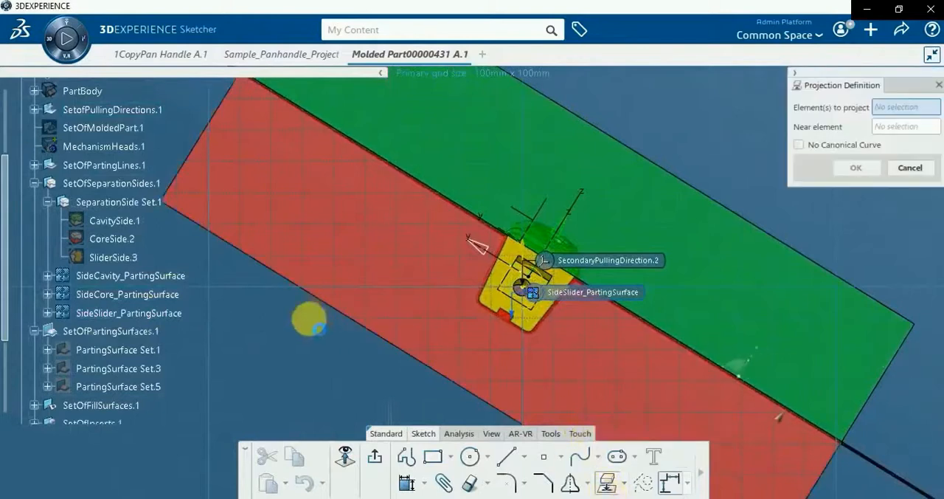
left_click(166, 316)
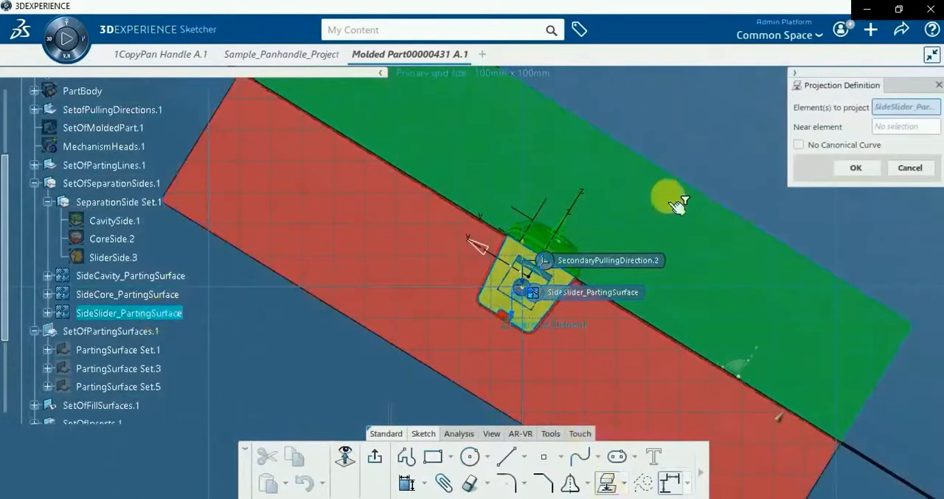
left_click(858, 169)
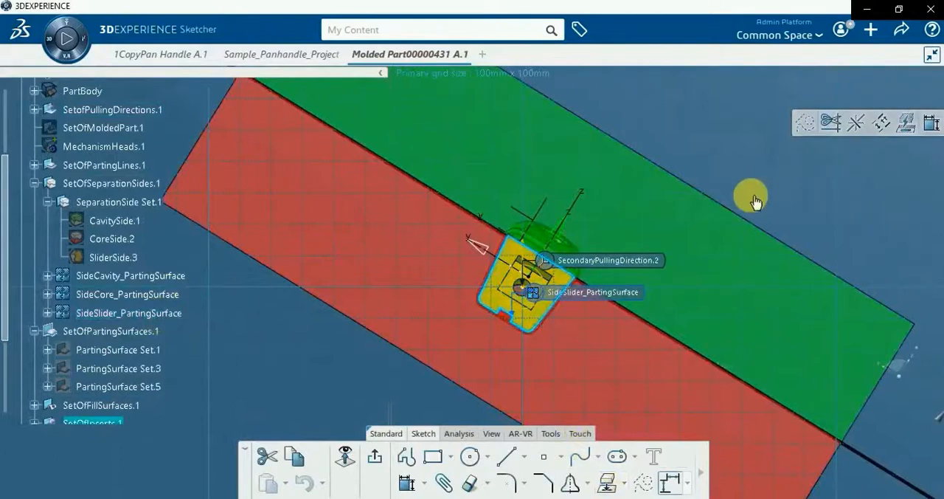
left_click(376, 457)
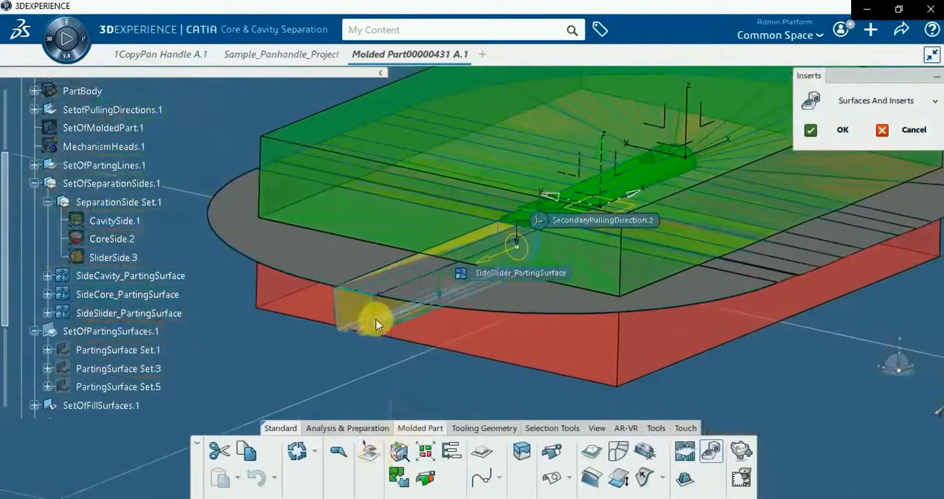
Extend the slider insert block outward beyond the side face of the core insert and create the insert
left_click(376, 324)
left_click_drag(346, 325, 341, 329)
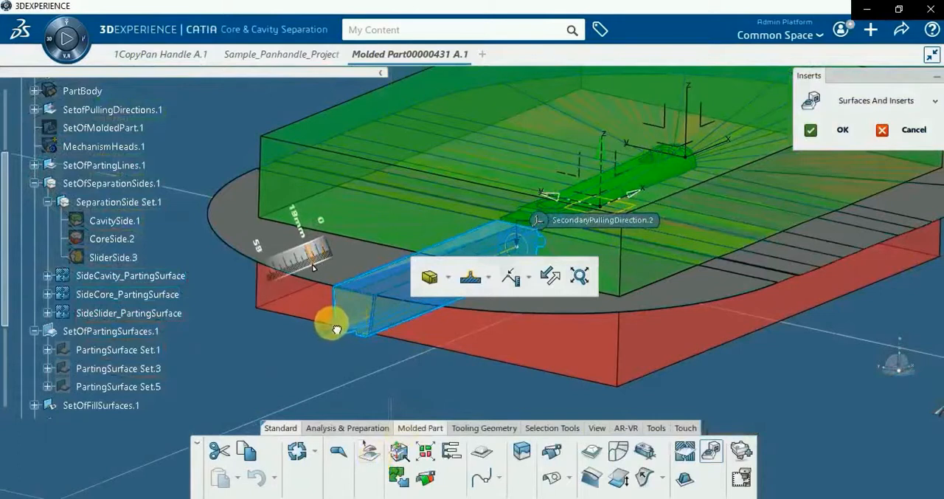
left_click_drag(336, 329, 329, 331)
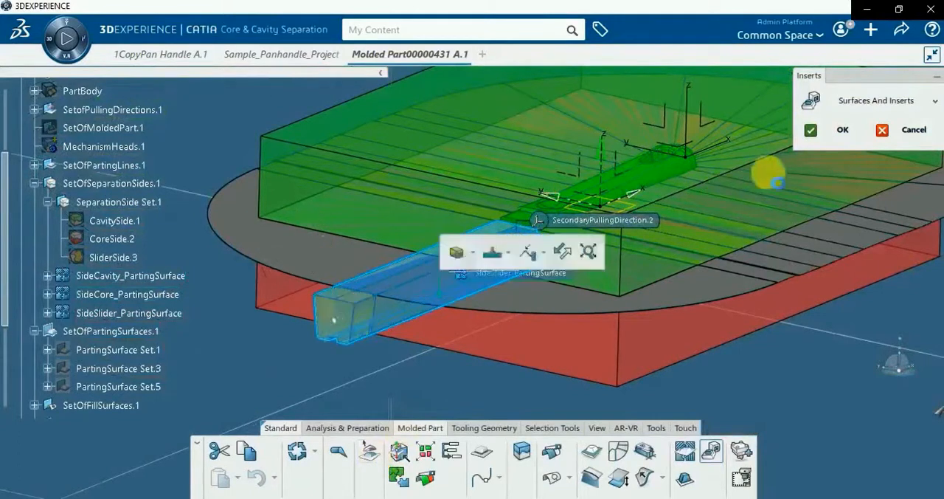
left_click(833, 139)
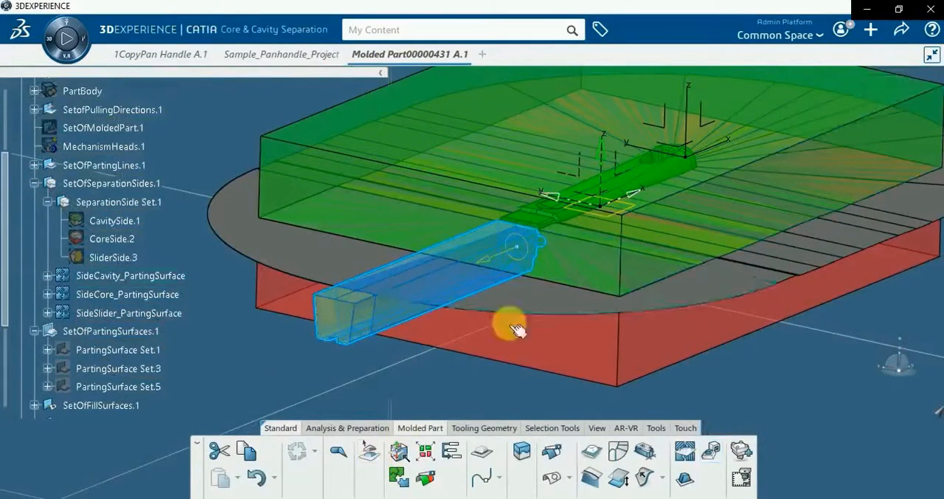
Hide SideCavity_PartingSurface, SideCore_PartingSurface and SideSlider_PartingSurface so that only the insert solids are displayed
left_click(169, 313)
left_click(168, 295, "ctrl")
left_click(159, 276, "ctrl")
right_click(152, 275)
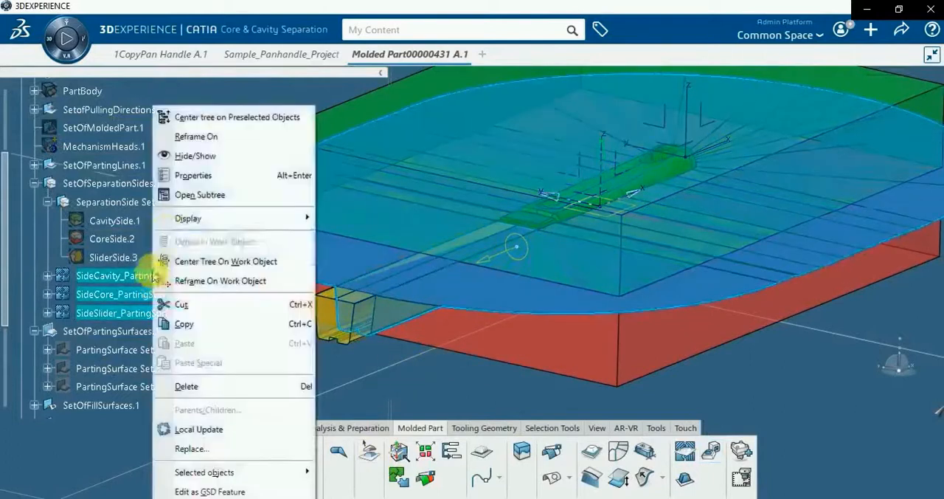
left_click(190, 155)
middle_click_drag(328, 339, 447, 309)
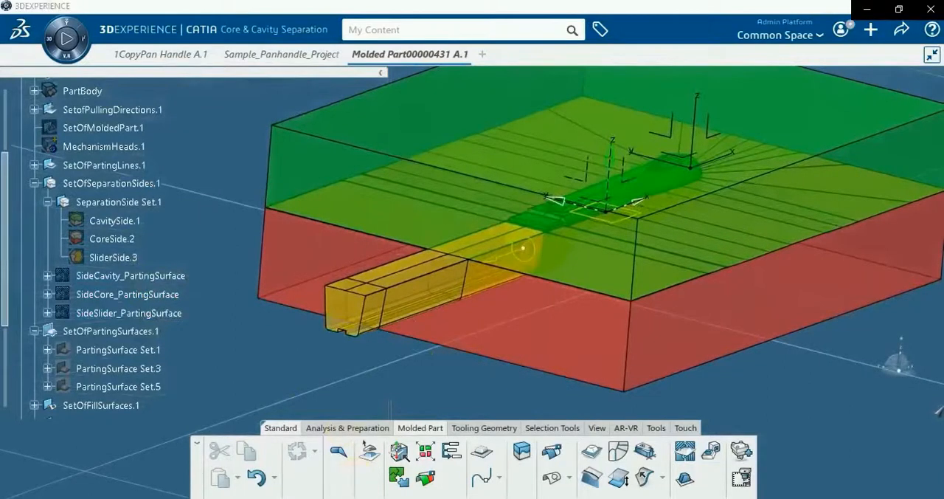
Insert two new empty bodies into the molded part's 3D Shape
scroll(152, 180, "up", 3)
double_click(118, 156)
left_click(187, 224)
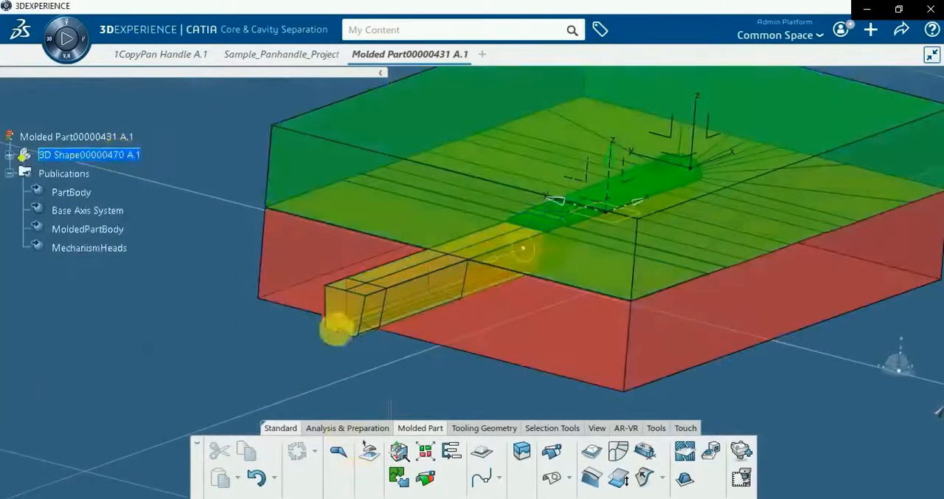
middle_click_drag(432, 327, 443, 384)
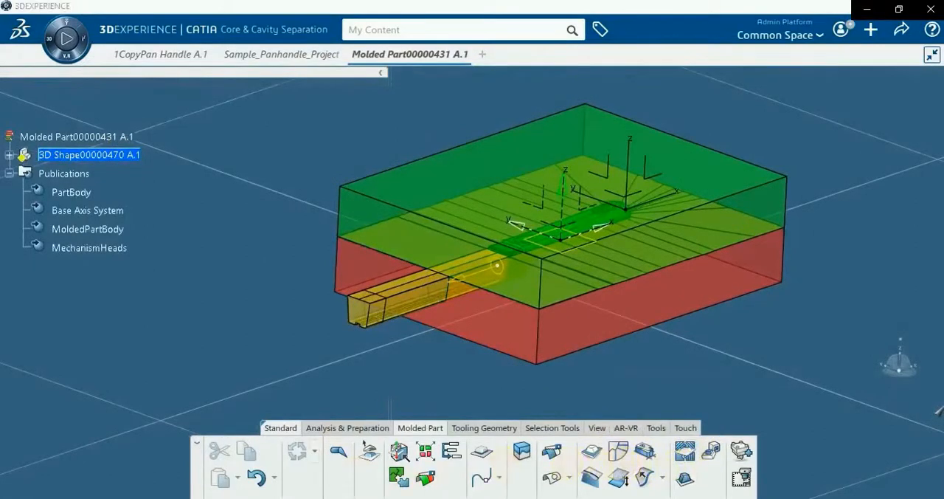
right_click(122, 156)
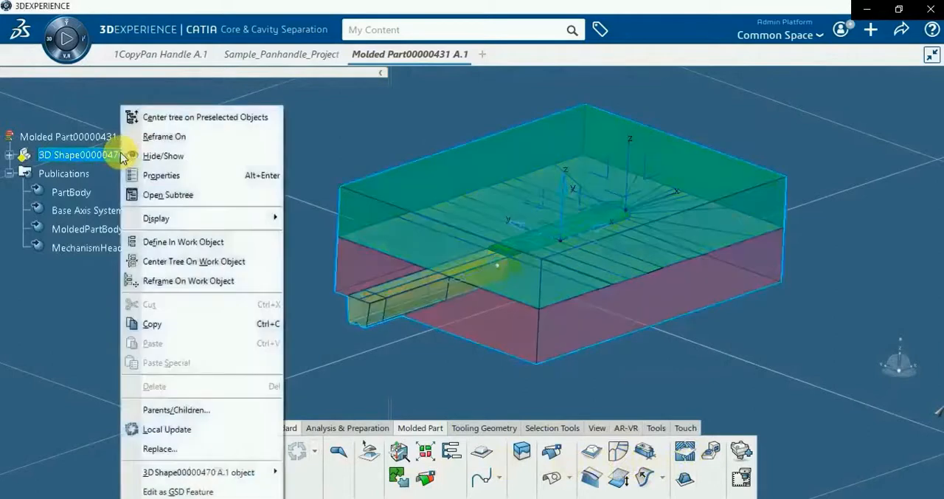
left_click(83, 313)
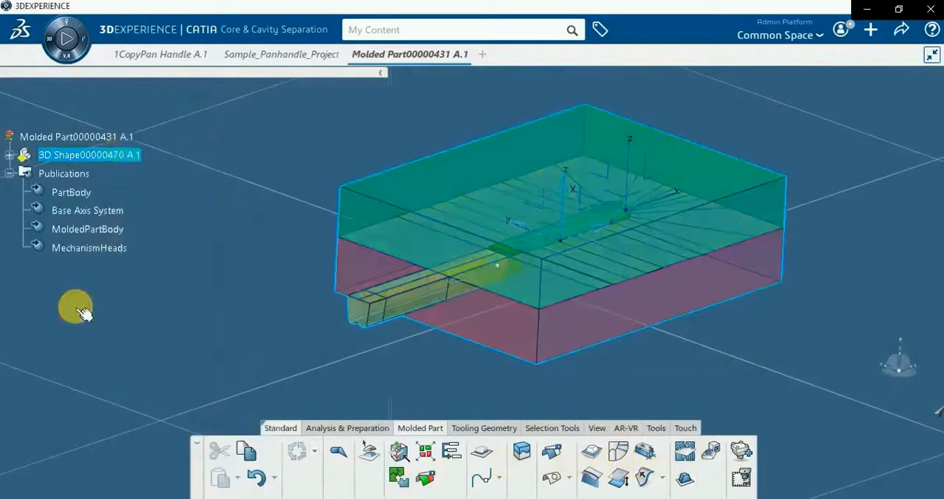
left_click(656, 428)
left_click(786, 451)
left_click(804, 399)
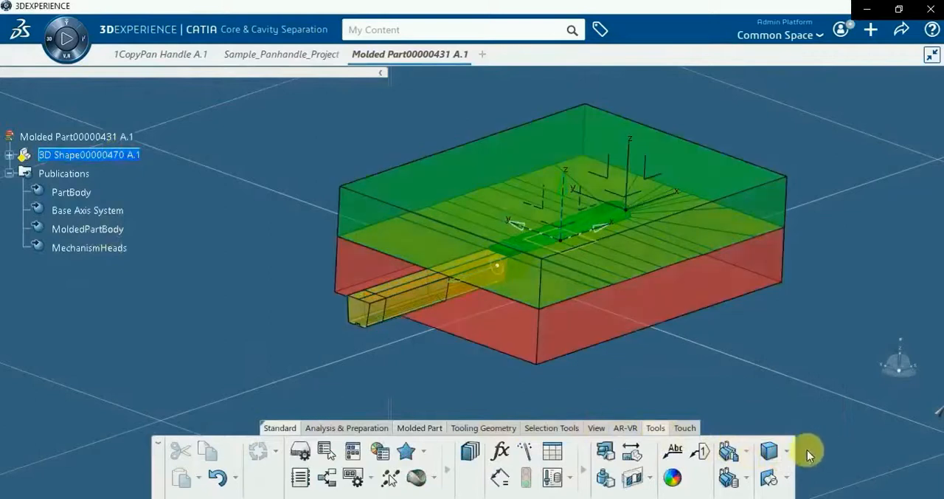
left_click(789, 453)
left_click(797, 395)
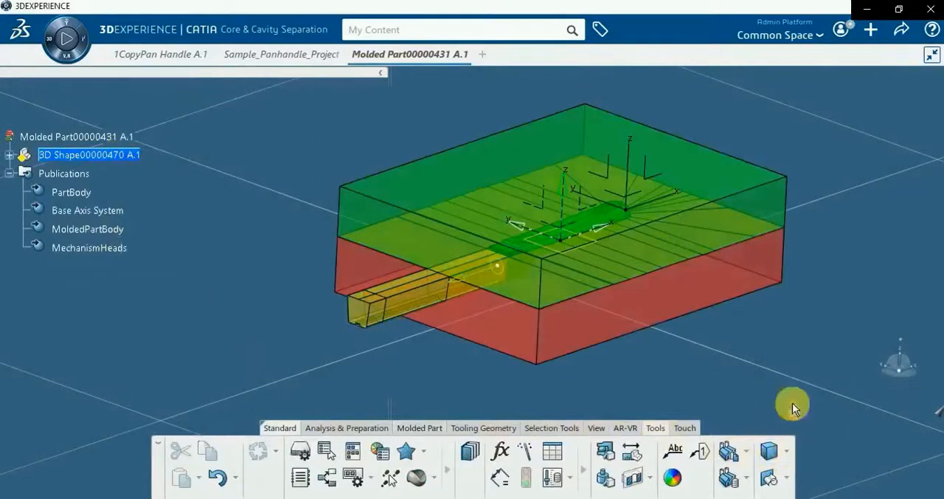
Rename Body.5 in the 3D Shape as CavityInsert_Pocket
left_click(9, 155)
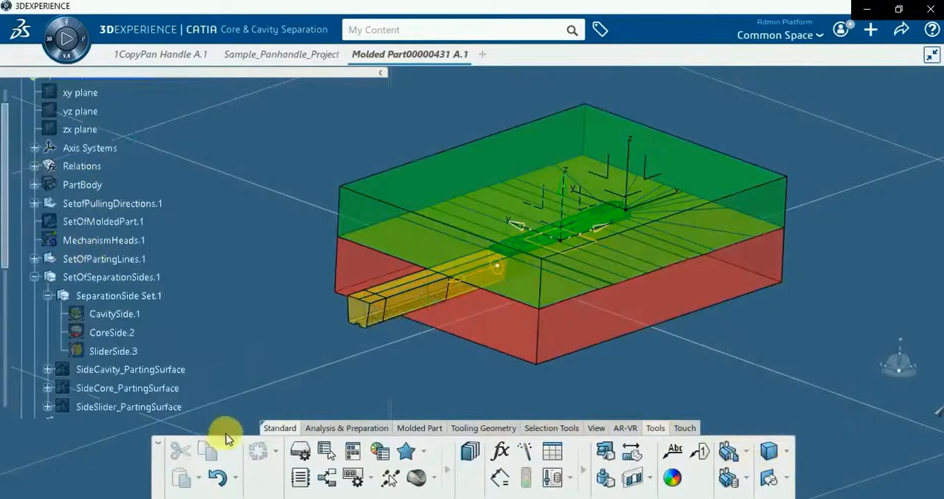
scroll(172, 388, "down", 5)
scroll(171, 389, "down", 4)
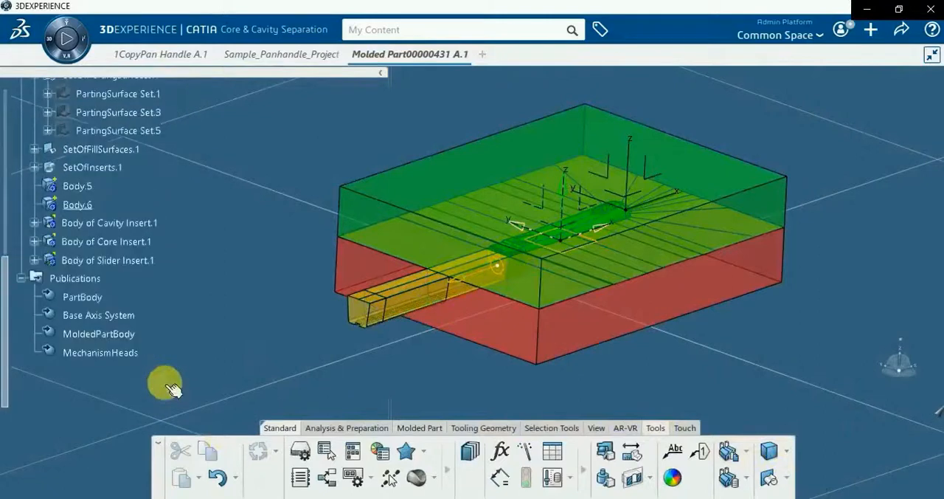
right_click(76, 186)
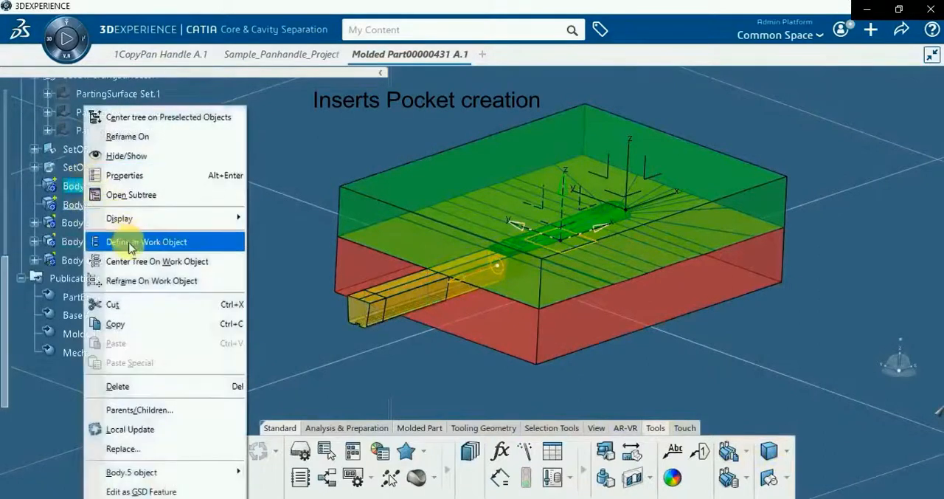
left_click(126, 174)
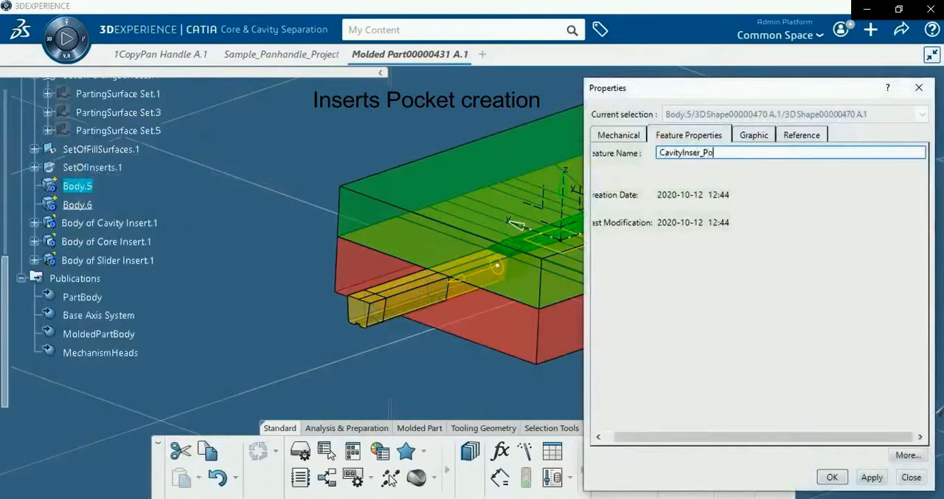
type("et")
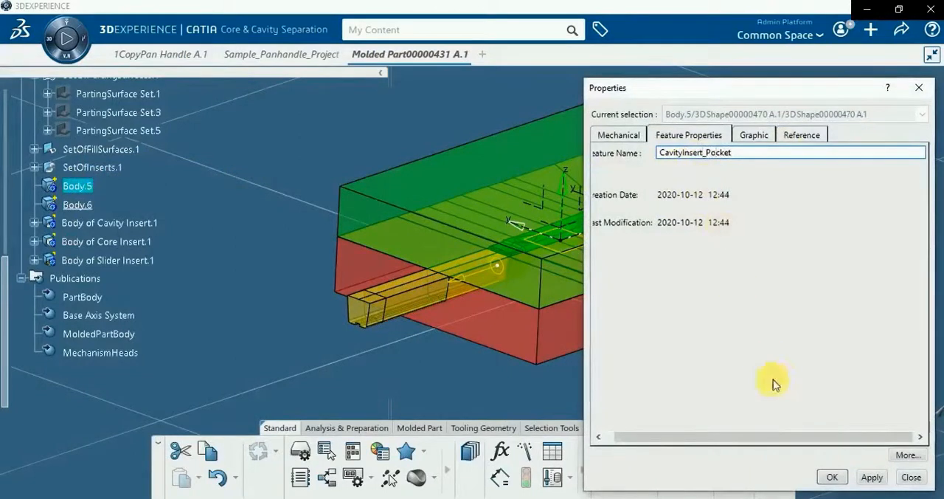
left_click(836, 478)
Open the properties of Body.6
left_click(148, 261)
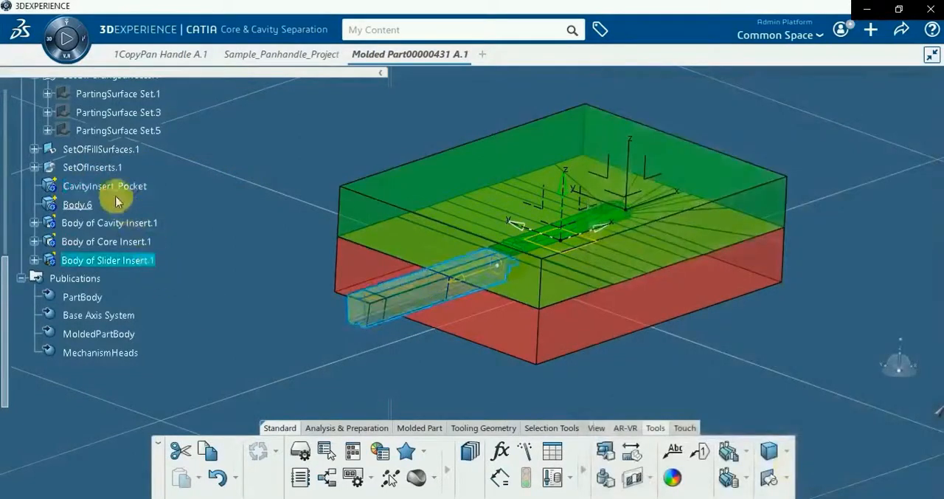
right_click(88, 209)
left_click(132, 177)
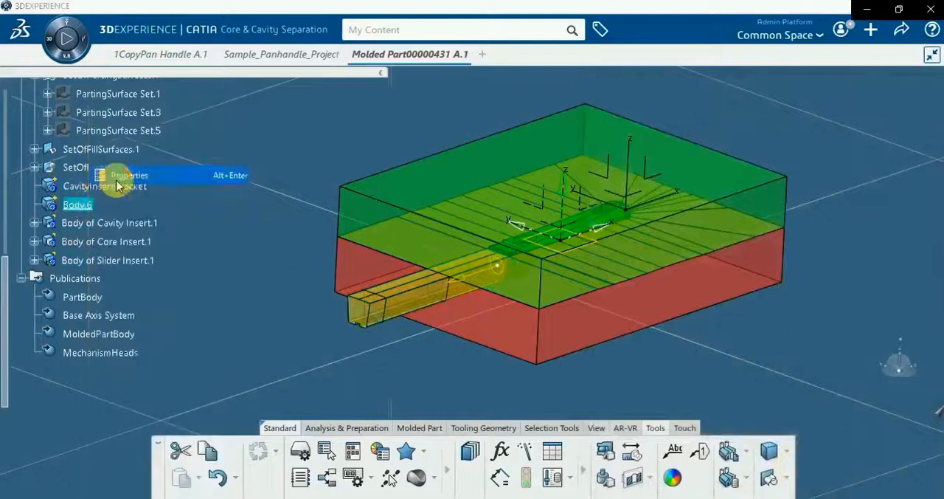
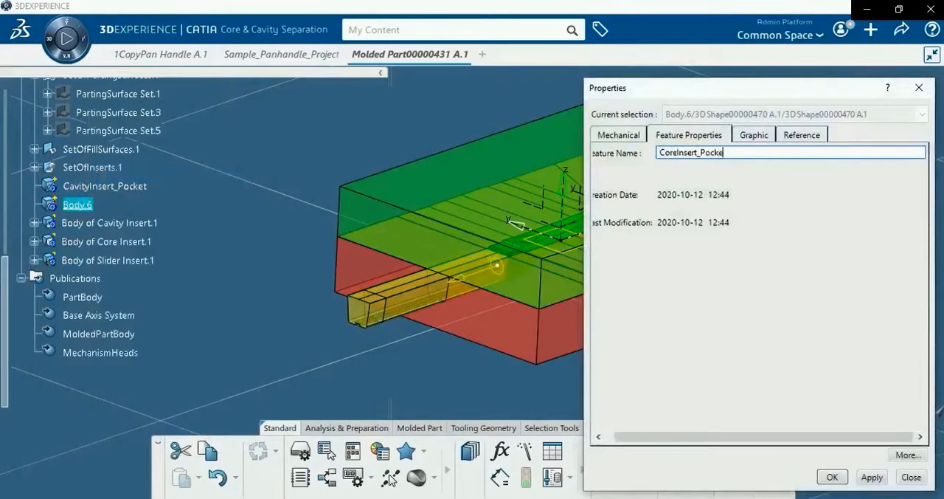
Rename Body.6 in the 3D Shape as CoreInsert_Pocket
left_click(870, 478)
left_click(833, 478)
left_click(311, 271)
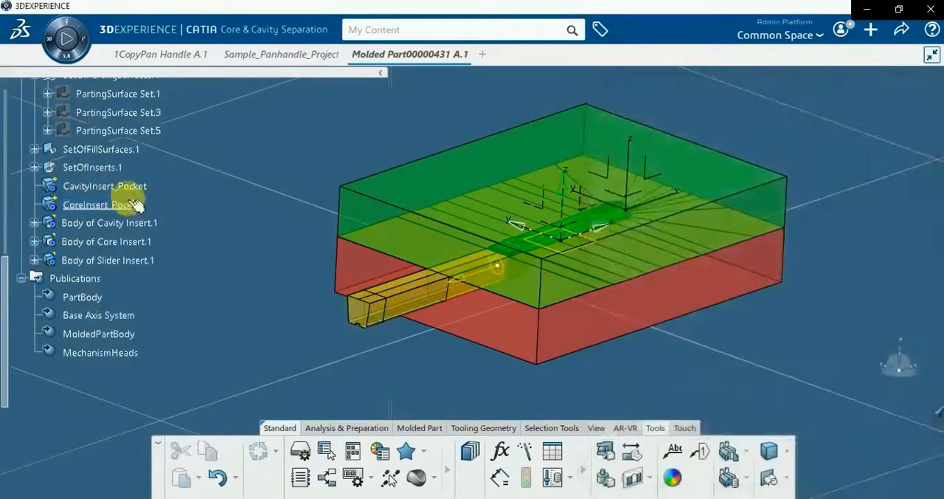
Make CavityInsert_Pocket the in-work object and open a positioned sketch on the xy plane of the base axis system
right_click(121, 191)
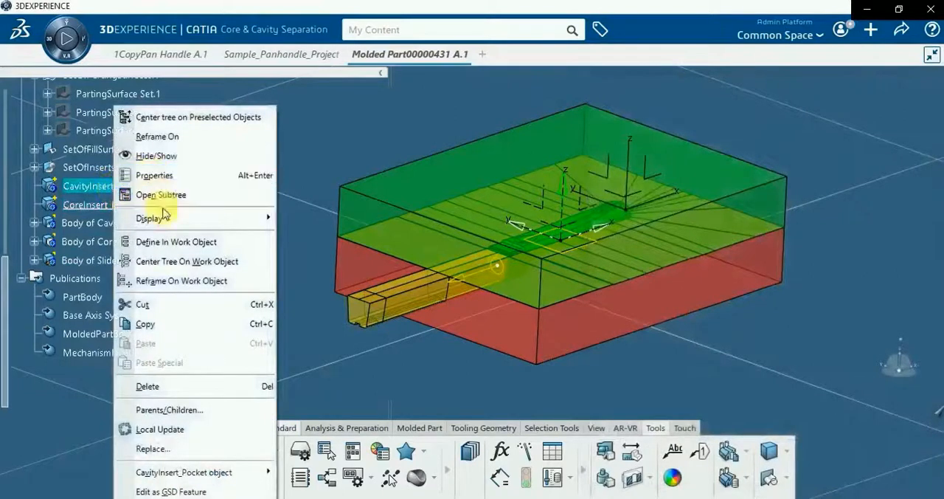
left_click(171, 242)
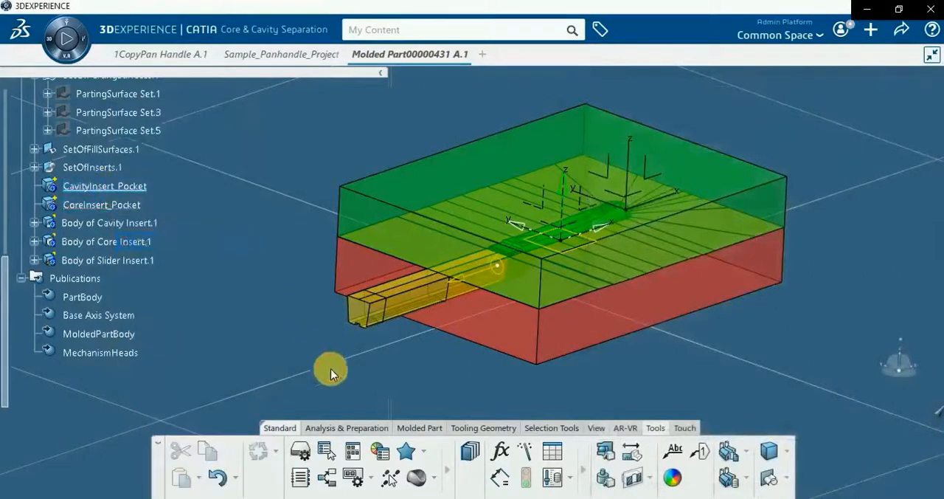
left_click(424, 429)
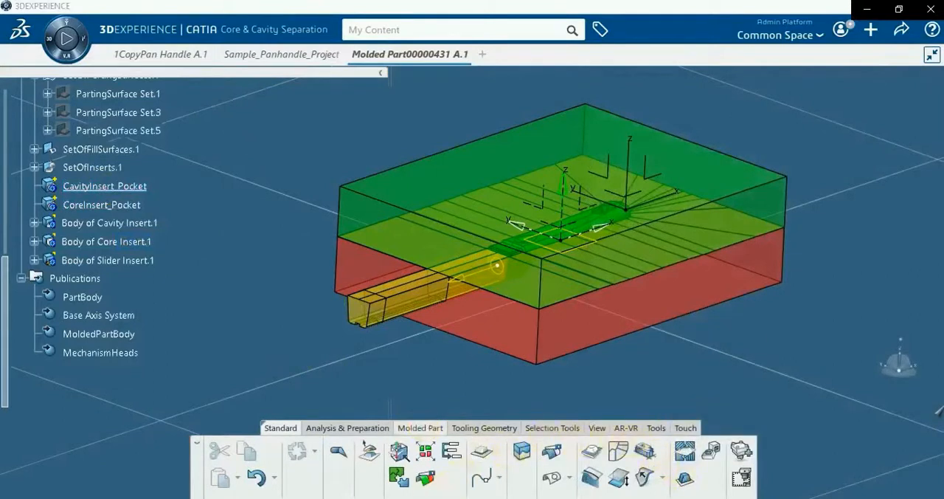
left_click(461, 427)
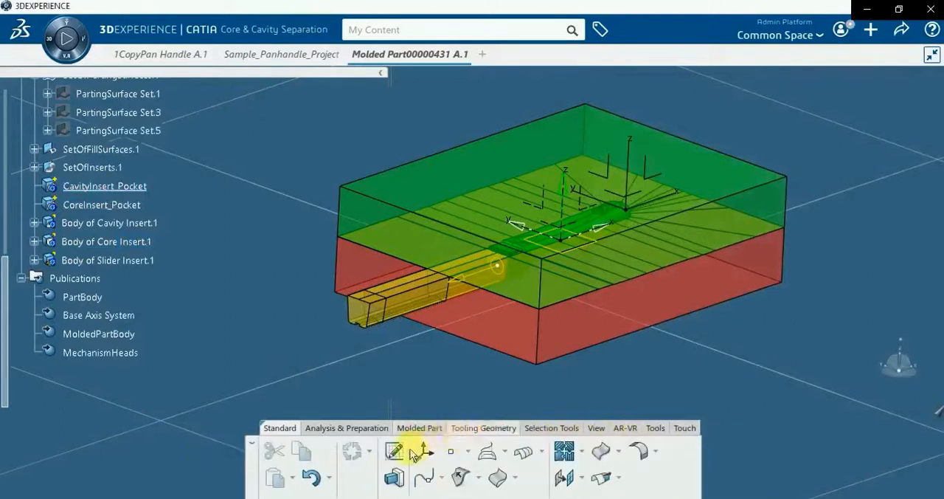
left_click(393, 454)
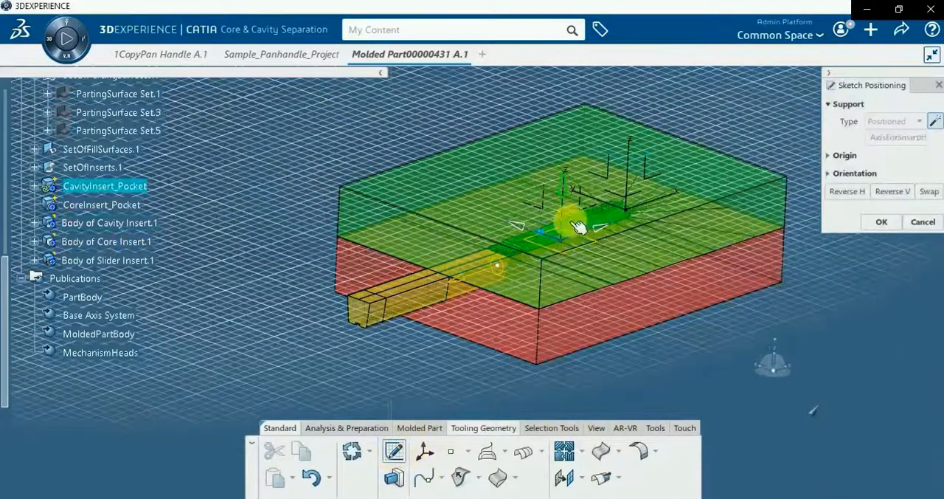
left_click(568, 217)
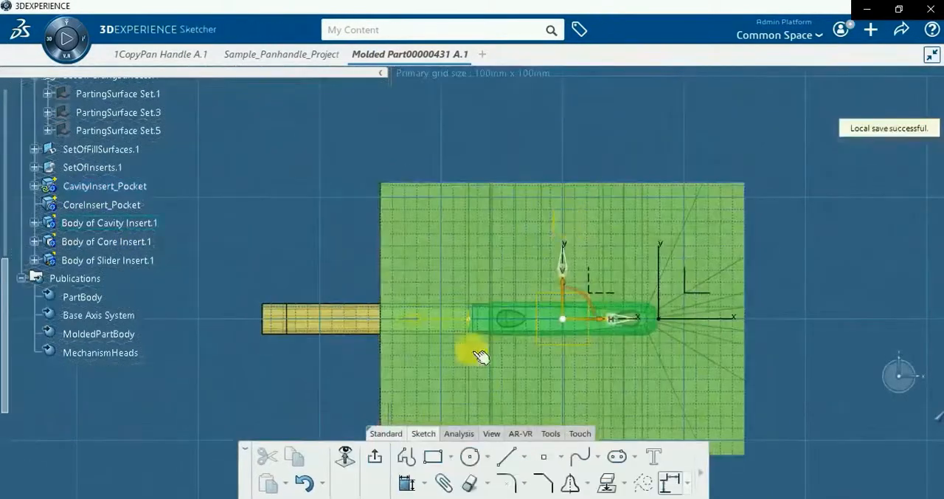
Sketch a rectangle of about 301 by 224 mm over the outer outline of the insert block and exit the sketch
left_click(432, 456)
middle_click_drag(331, 186, 403, 270)
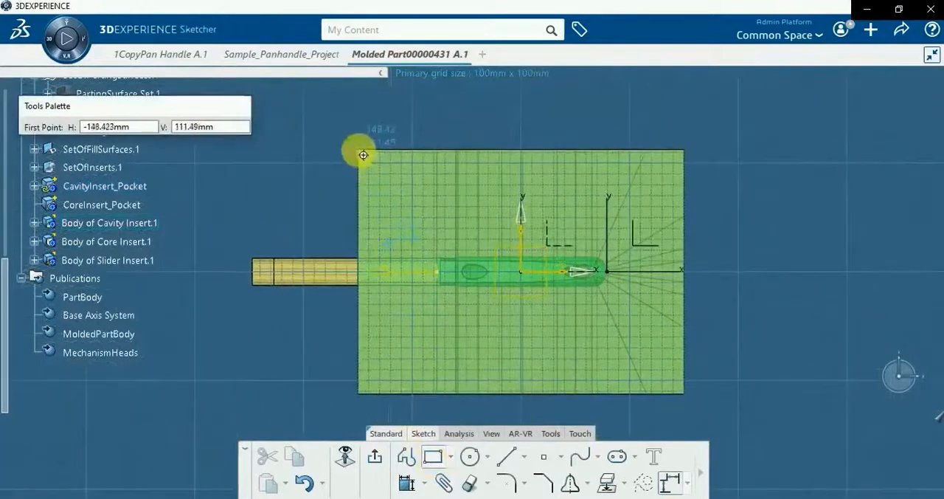
left_click(363, 155)
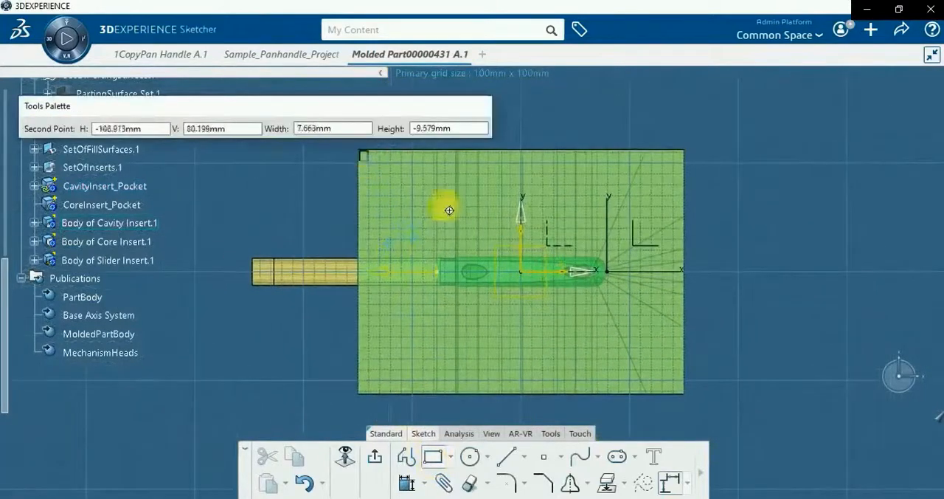
left_click(684, 393)
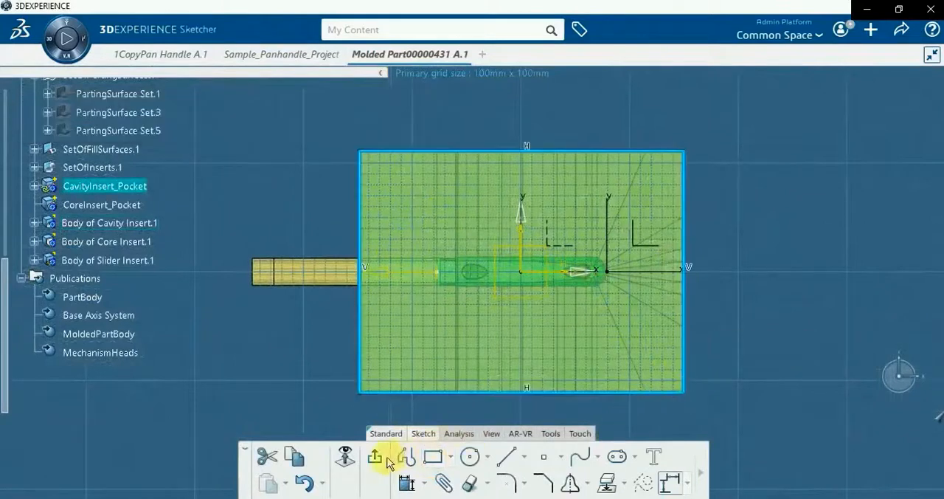
left_click(378, 459)
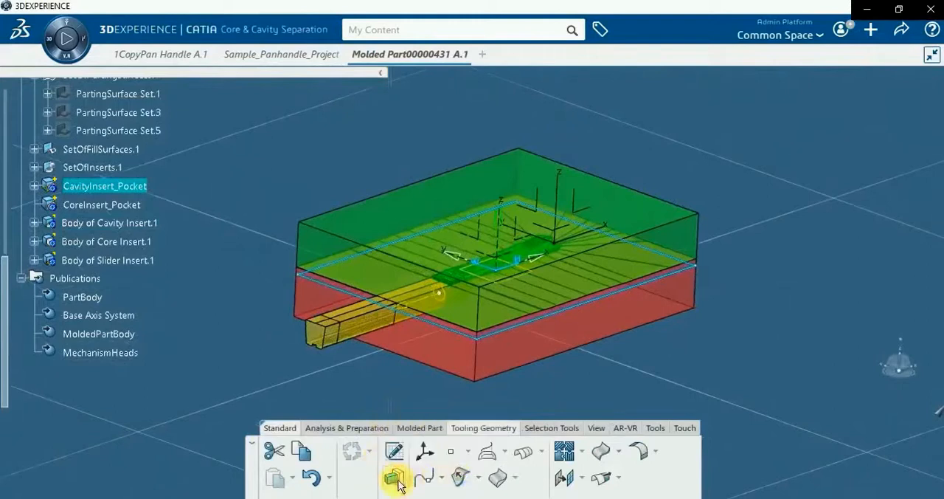
Pad the cavity pocket rectangle 51 mm upward to the top face of the cavity insert, with a second limit of 0 mm
left_click(393, 478)
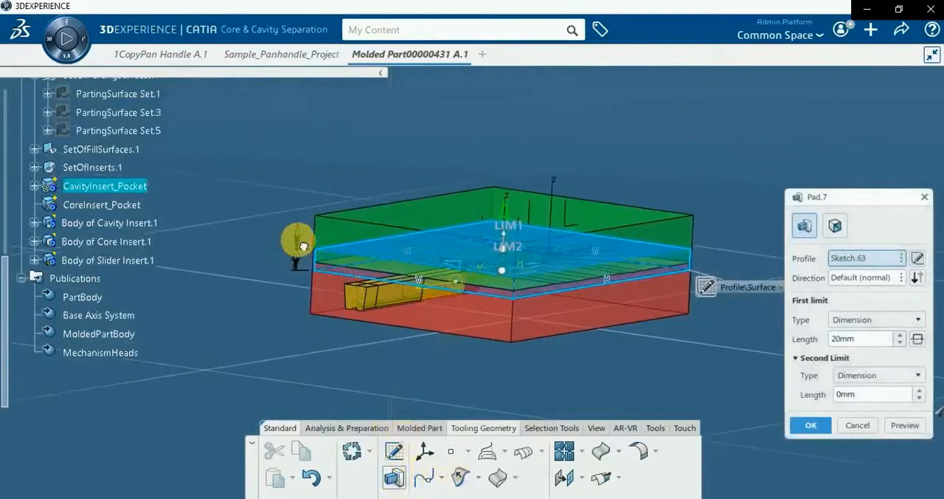
left_click_drag(302, 245, 302, 215)
middle_click_drag(370, 274, 364, 292)
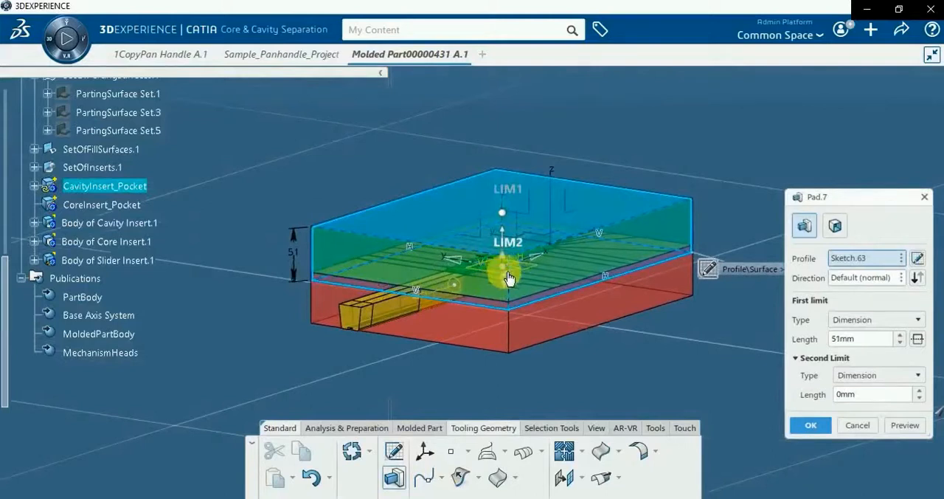
left_click(811, 426)
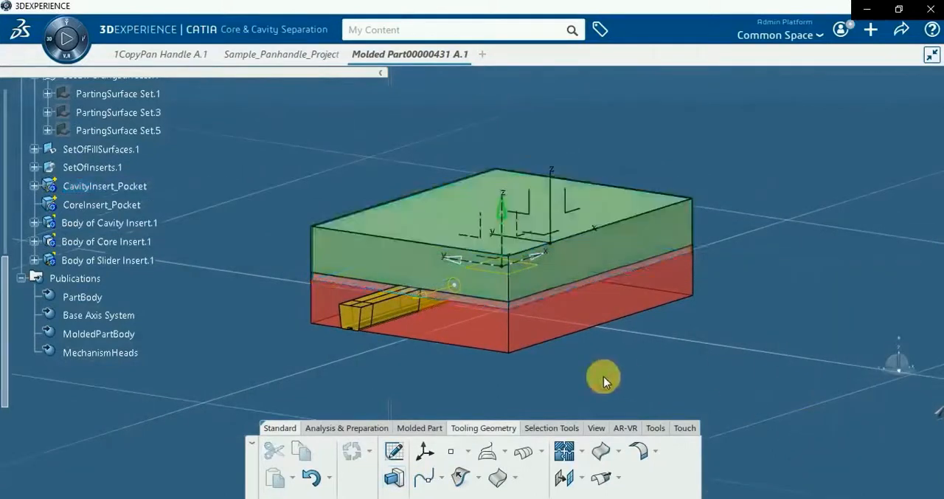
Make CoreInsert_Pocket the in-work object and open a positioned sketch on the xy plane of the base axis system
right_click(118, 210)
left_click(182, 243)
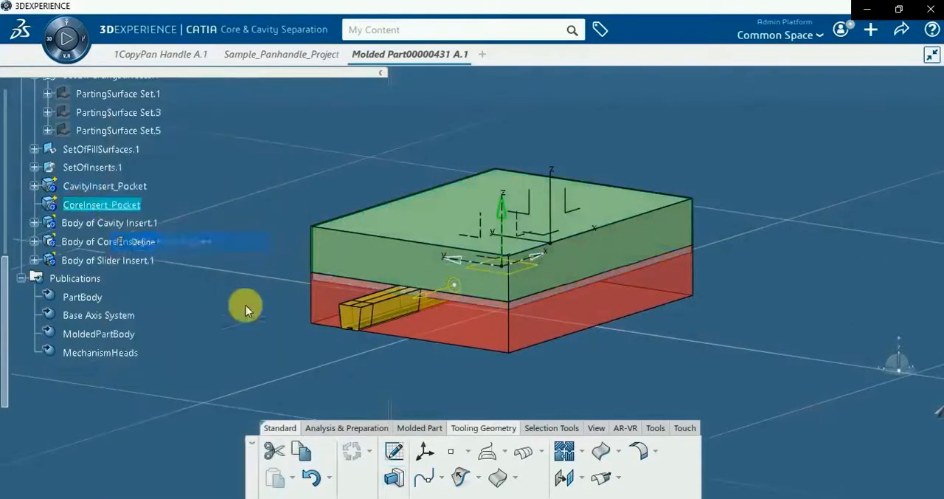
left_click(396, 452)
middle_click_drag(583, 348, 548, 383)
left_click(534, 247)
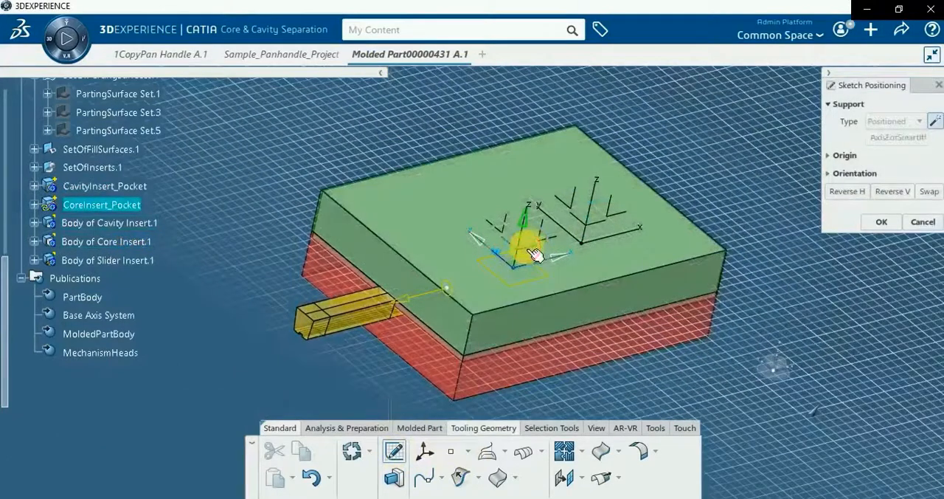
left_click(532, 251)
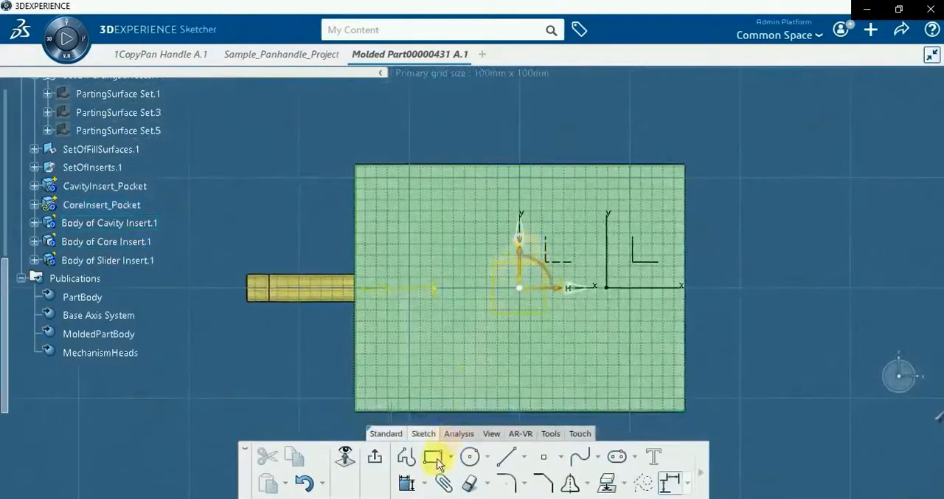
Sketch a rectangle of about 304 by 222 mm over the outline of the cavity pocket block and exit the sketch
left_click(435, 456)
left_click(362, 171)
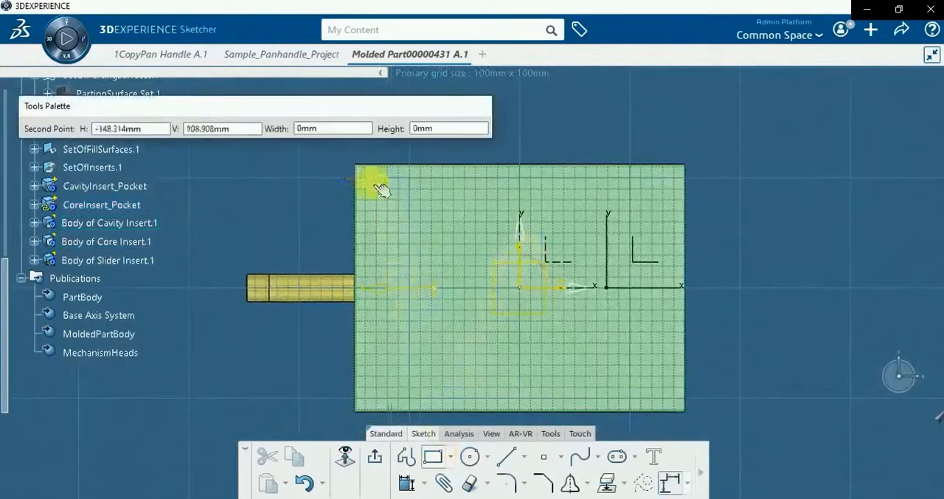
left_click(685, 407)
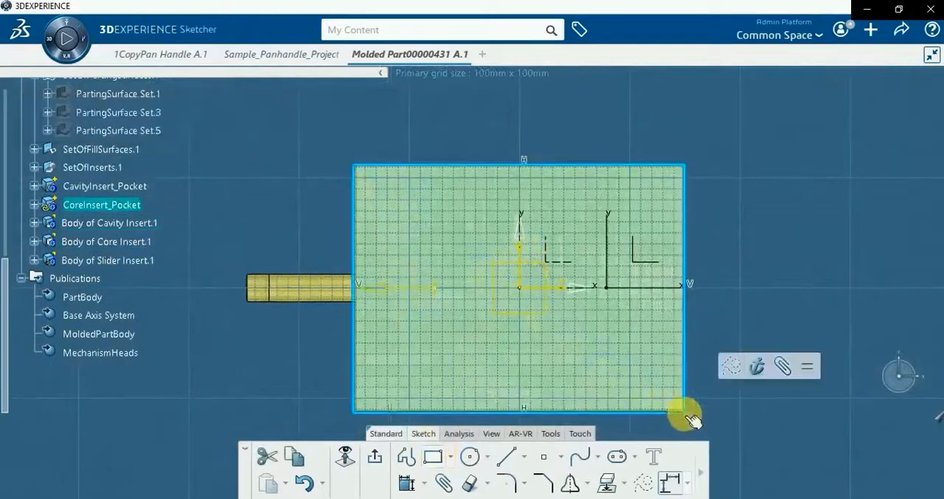
left_click(375, 456)
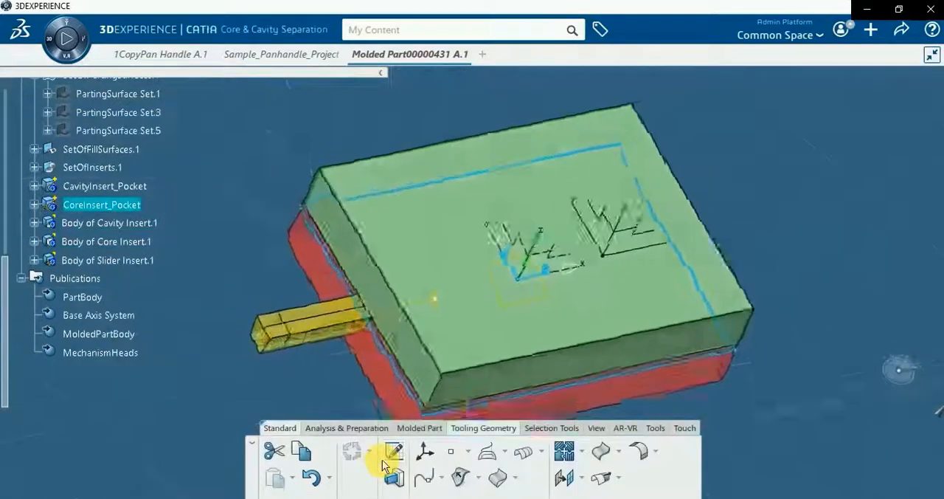
Pad the core pocket rectangle with a first limit of 51 mm upward and a second limit of 40 mm downward
left_click(394, 481)
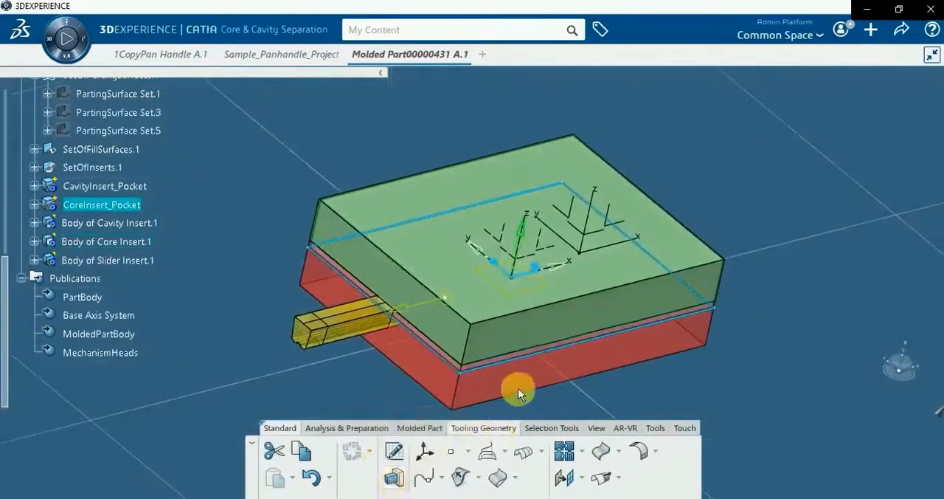
left_click_drag(511, 297, 512, 335)
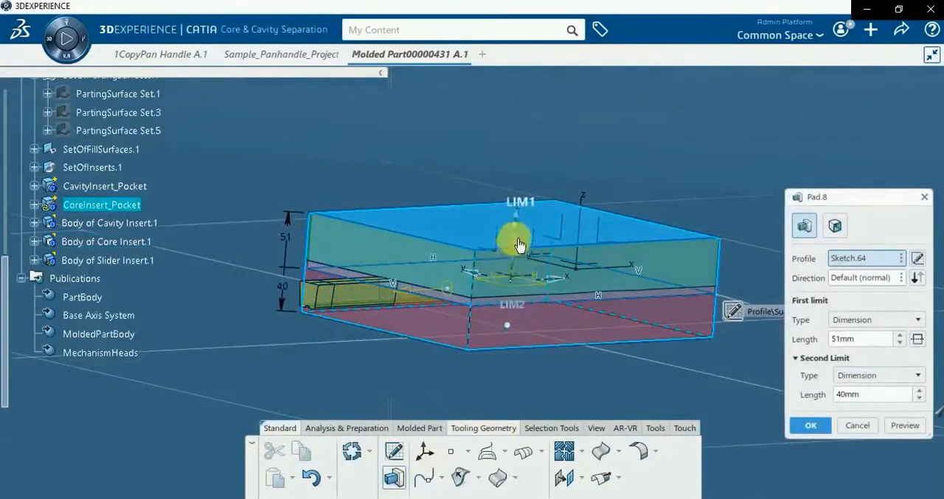
mouse_move(519, 221)
left_mouse_down()
mouse_move(516, 204)
mouse_move(519, 220)
left_mouse_up()
left_click(798, 426)
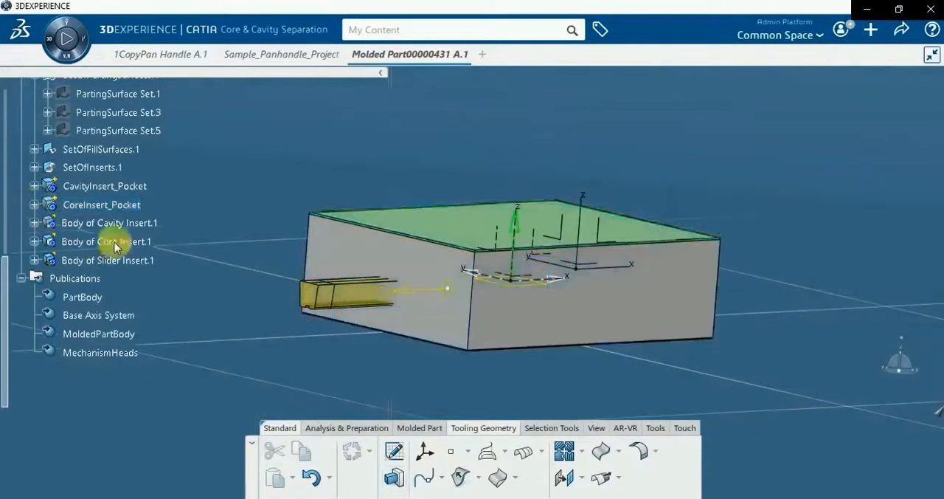
Activate the molded part's 3D Shape and open Molded Part Publications
middle_click_drag(502, 335, 390, 399)
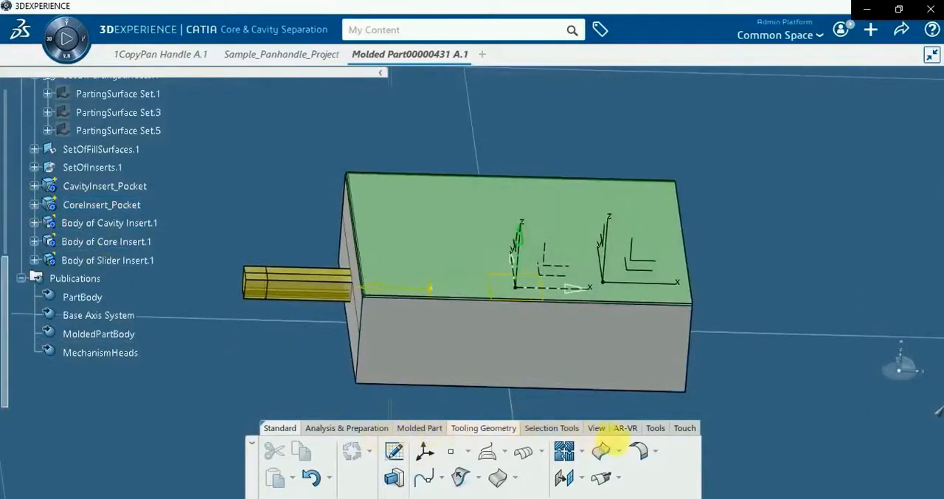
left_click(390, 432)
left_click(428, 429)
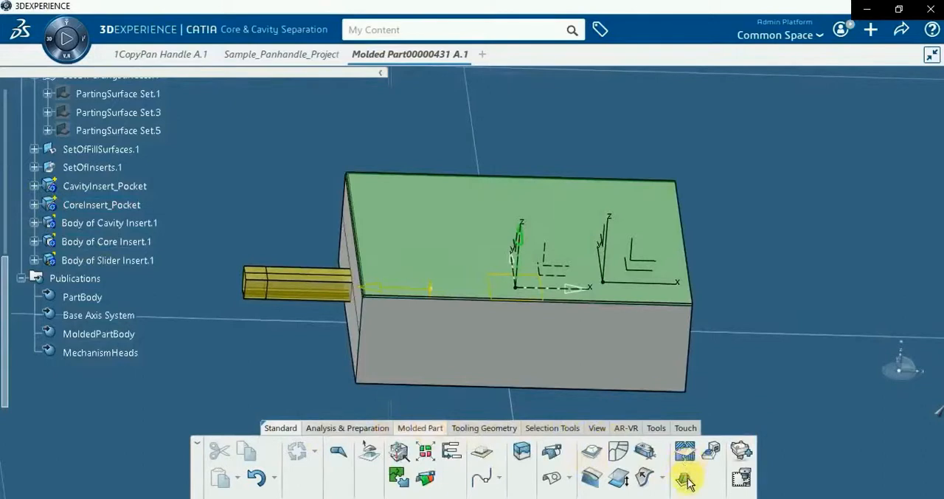
scroll(171, 305, "up", 10)
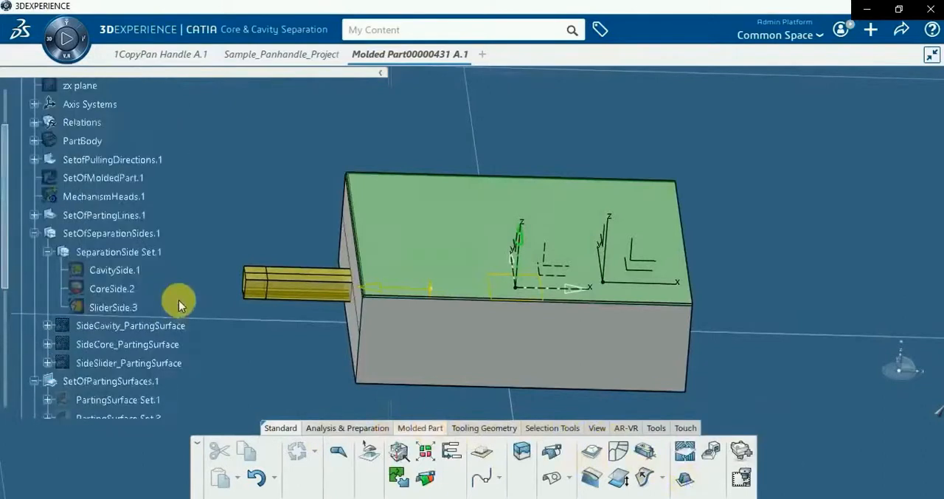
double_click(132, 160)
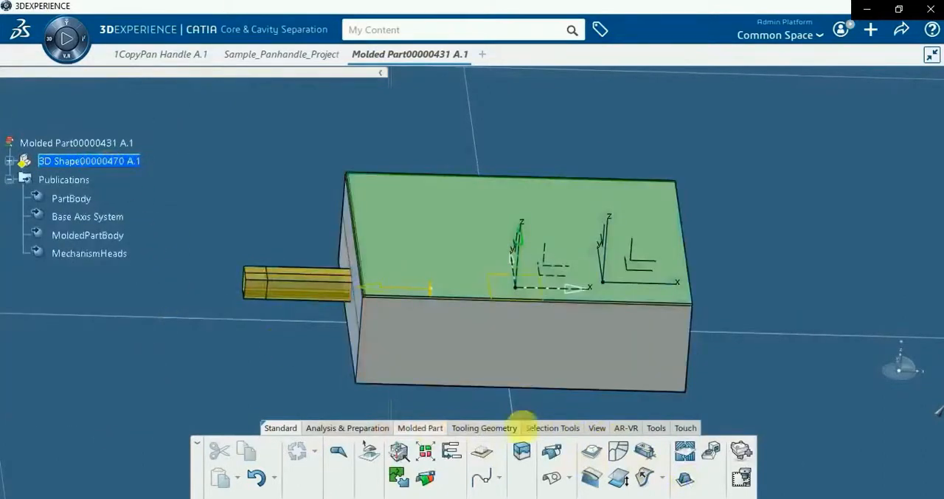
left_click(687, 480)
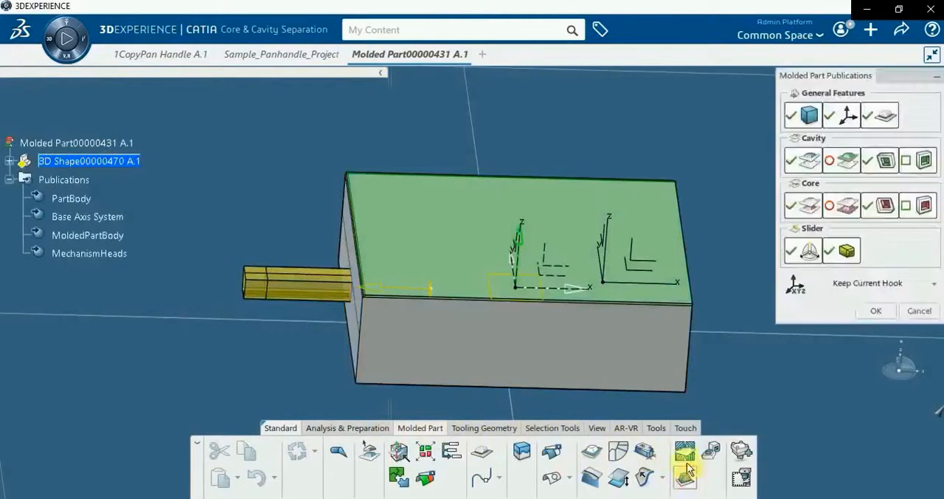
Assign the CavityInsert_Pocket body to the Cavity Insert Pocket publication
left_click(924, 161)
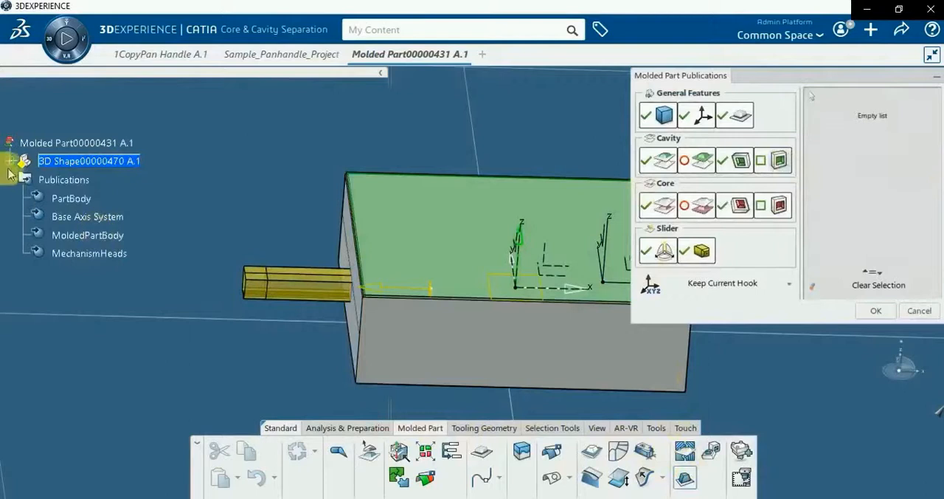
left_click(10, 163)
scroll(188, 332, "down", 4)
scroll(187, 334, "down", 4)
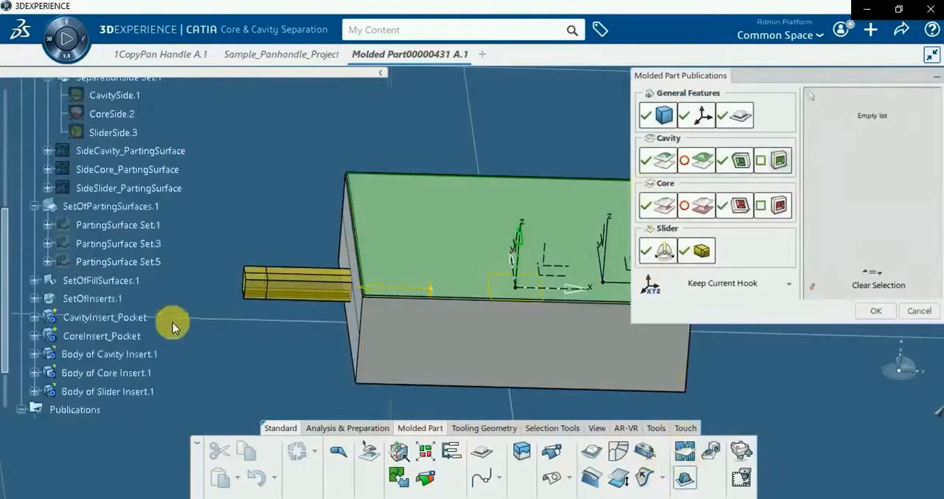
left_click(114, 319)
Assign the CoreInsert_Pocket body as the core insert pocket and apply the molded part publications
left_click(767, 210)
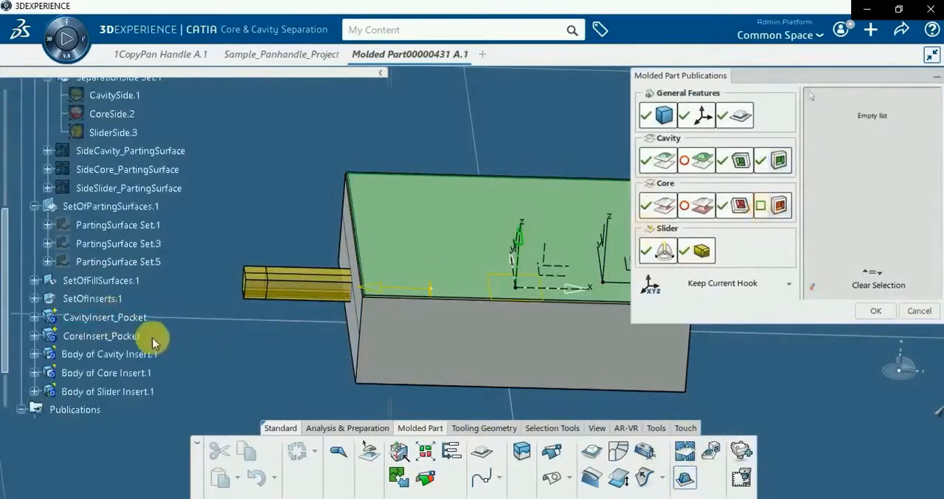
left_click(114, 337)
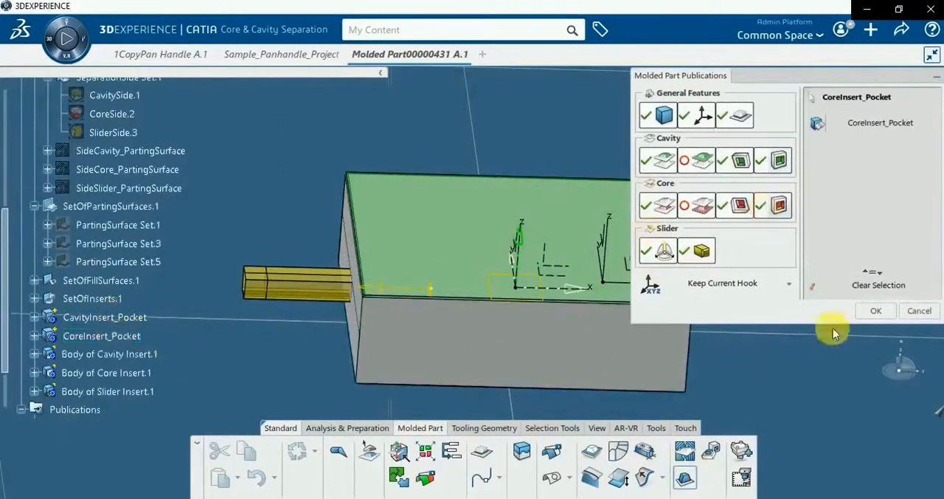
left_click(874, 312)
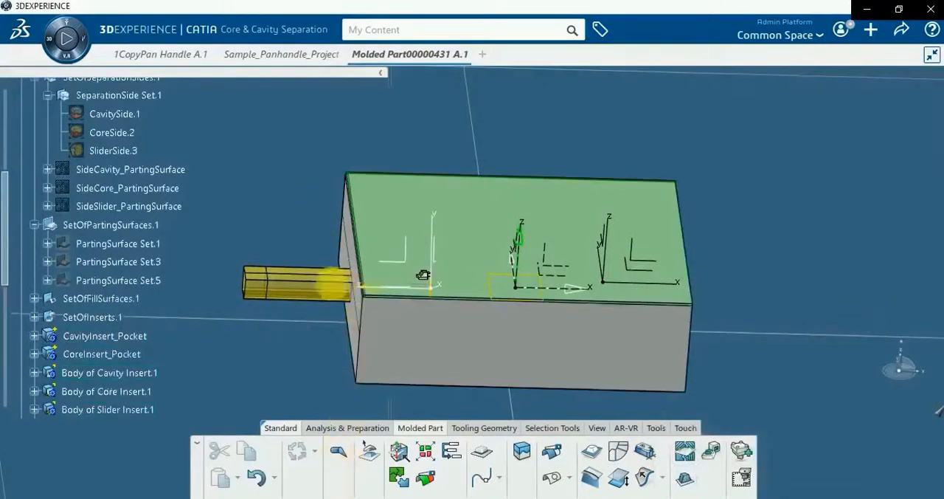
Close the Molded Part editor, return to Sample_Panhandle_Project and clear the selection
left_click(464, 54)
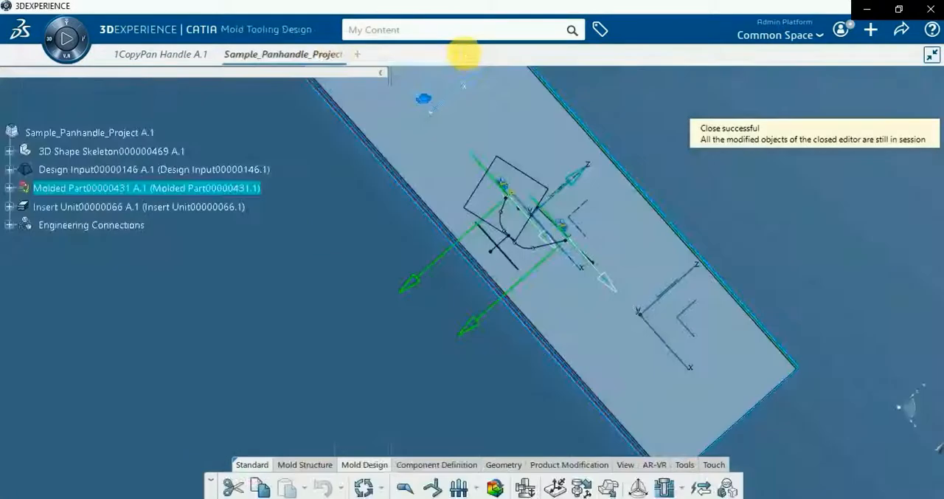
left_click(319, 281)
middle_click_drag(394, 366, 323, 417)
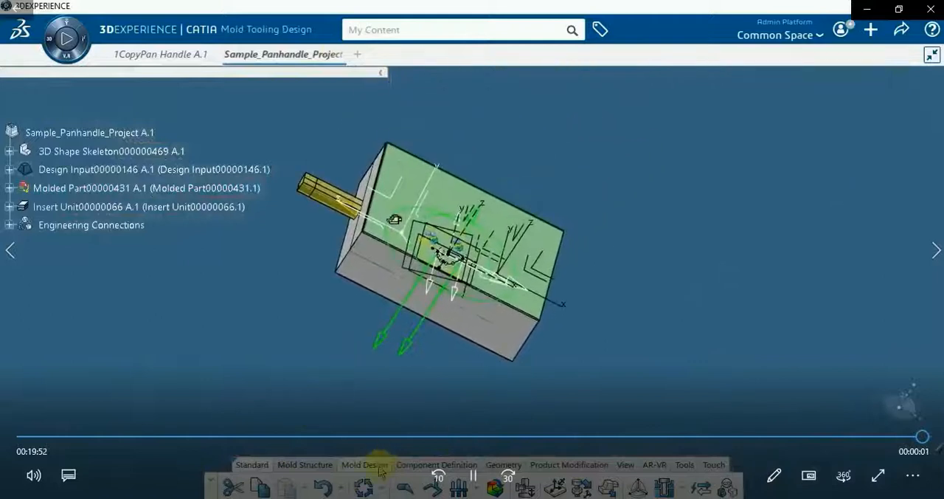